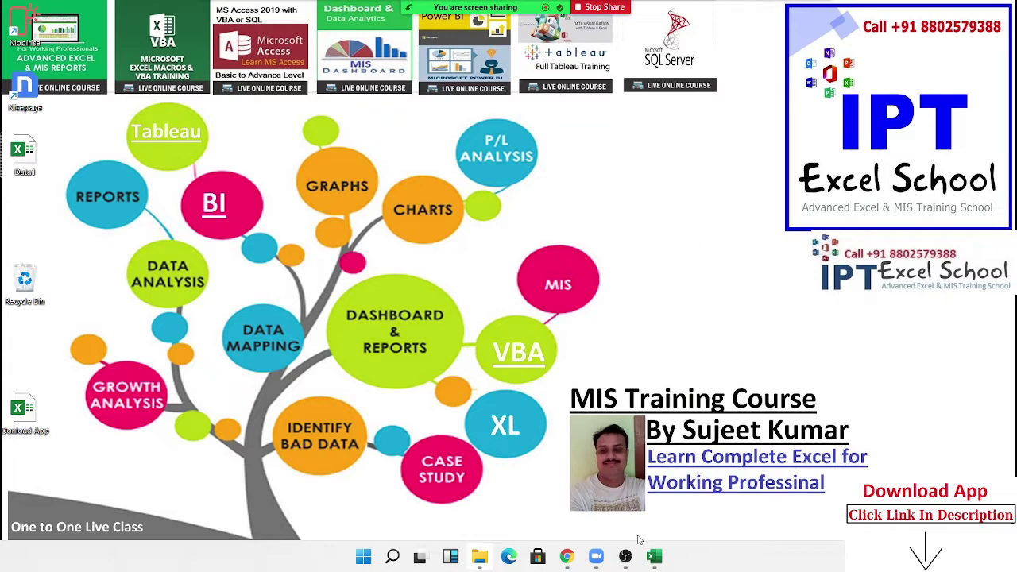
Bring the Data1 sales workbook window to the front from the Excel taskbar icon.
{"action": "mouse_move", "coordinate": [656, 558]}
{"action": "left_click", "coordinate": [699, 484]}
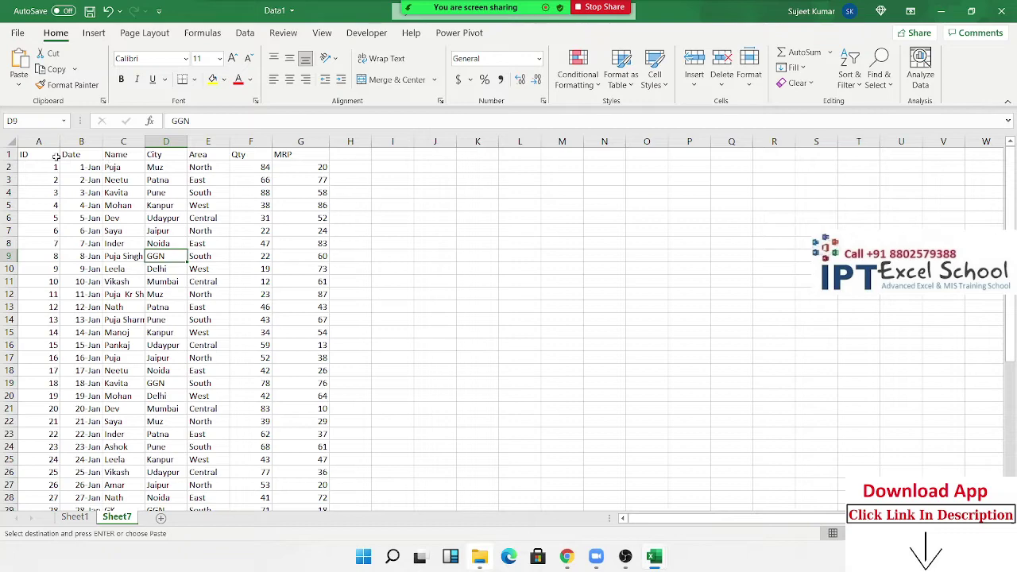
Enter Puja as the name criterion in L4.
{"action": "left_click_drag", "start_coordinate": [27, 154], "coordinate": [322, 326]}
{"action": "scroll", "coordinate": [328, 331], "scroll_direction": "down", "scroll_amount": 4}
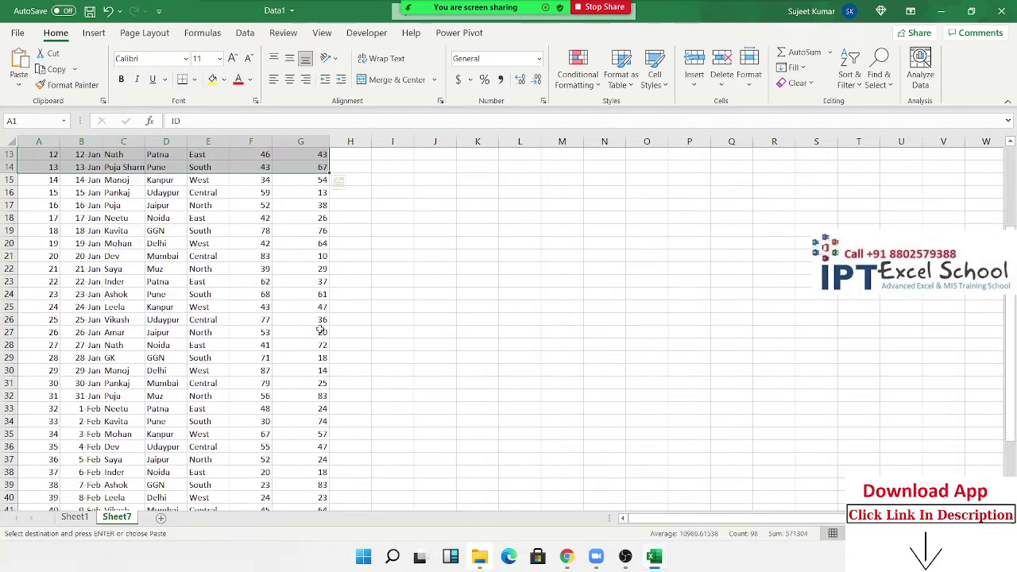
{"action": "scroll", "coordinate": [329, 331], "scroll_direction": "up", "scroll_amount": 4}
{"action": "left_click", "coordinate": [524, 189]}
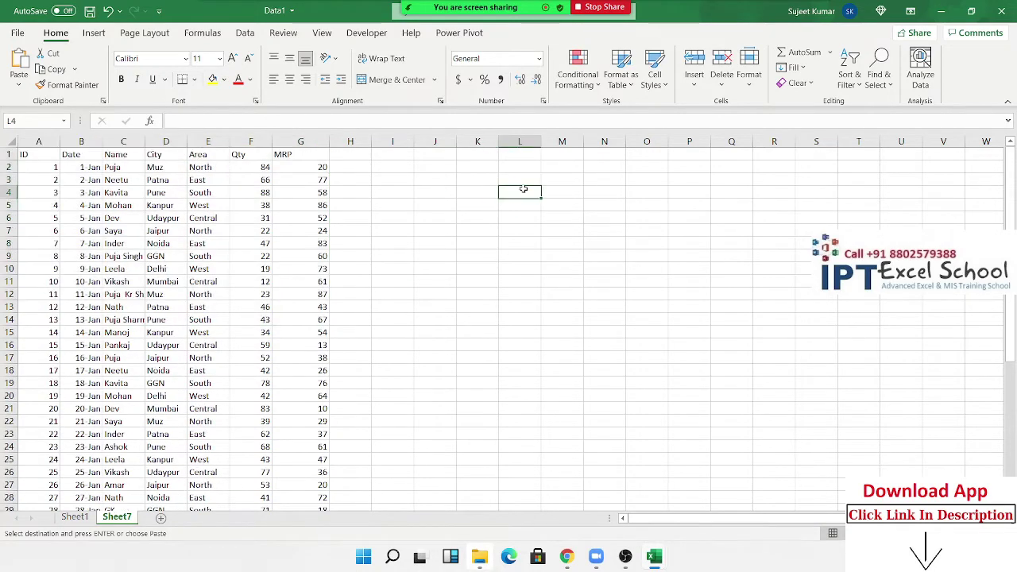
{"action": "key", "text": "Escape"}
{"action": "type", "text": "Puja"}
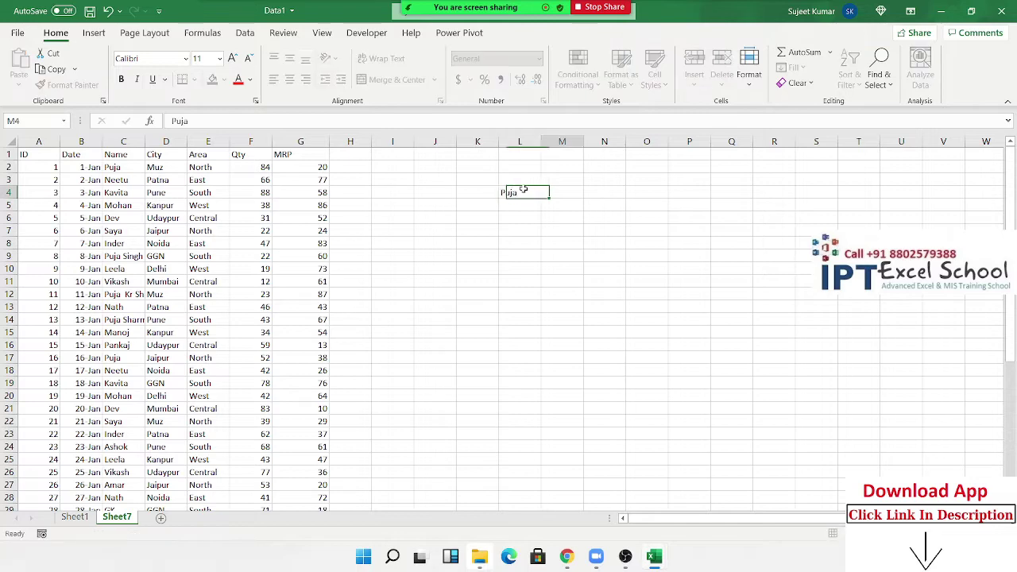
{"action": "key", "text": "Tab"}
In M4 total Puja's Qty with =SUMIF(C:C,L4,F:F), giving 192.
{"action": "type", "text": "=su"}
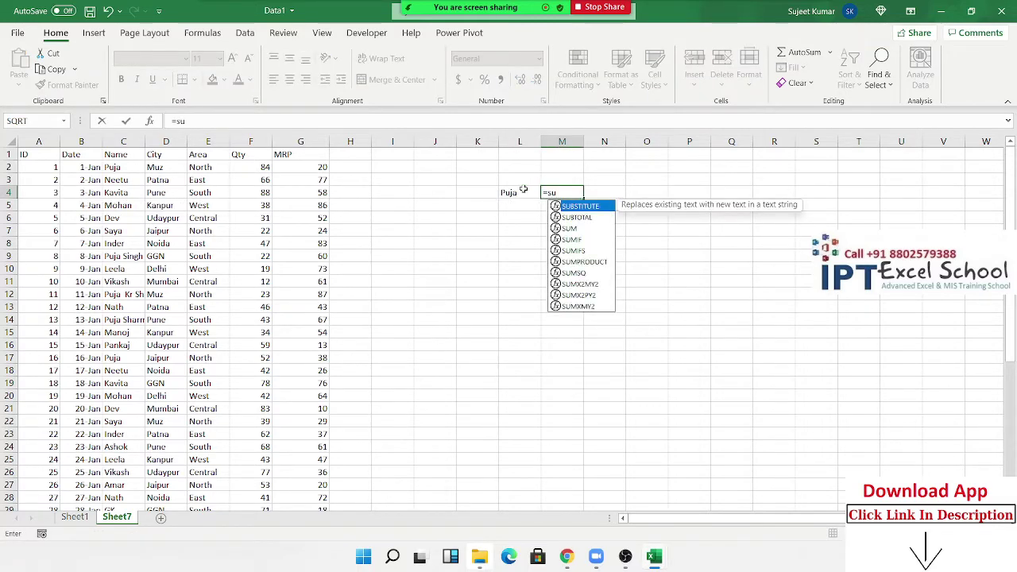
{"action": "key", "text": "Down"}
{"action": "key", "text": "Tab"}
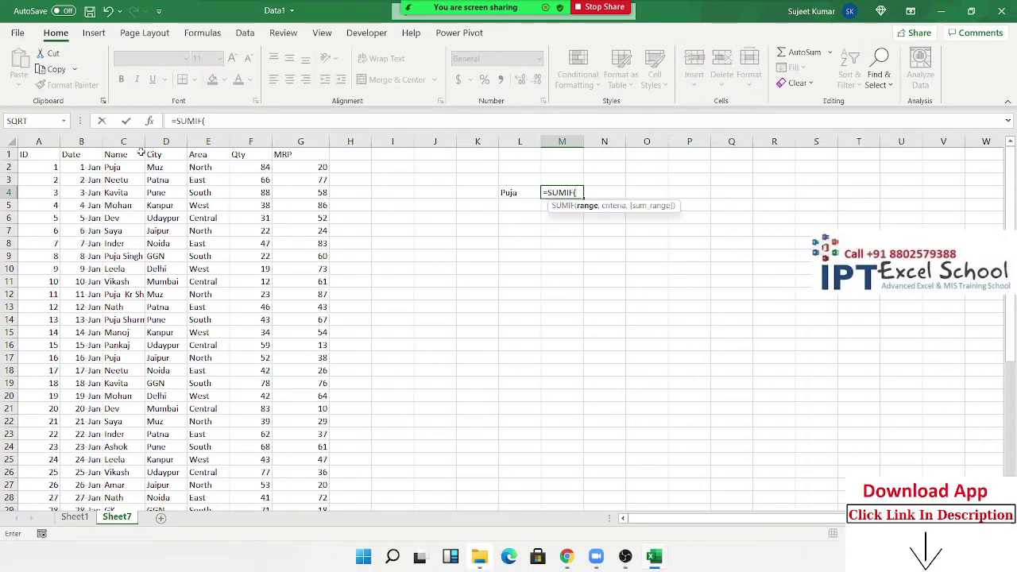
{"action": "left_click", "coordinate": [123, 141]}
{"action": "type", "text": ","}
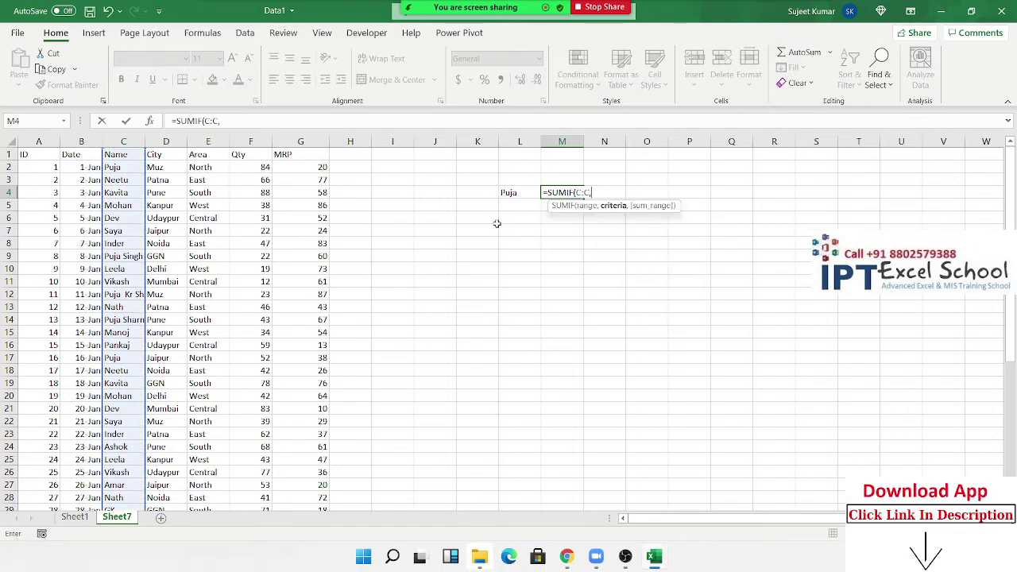
{"action": "left_click", "coordinate": [511, 193]}
{"action": "type", "text": ","}
{"action": "left_click", "coordinate": [258, 141]}
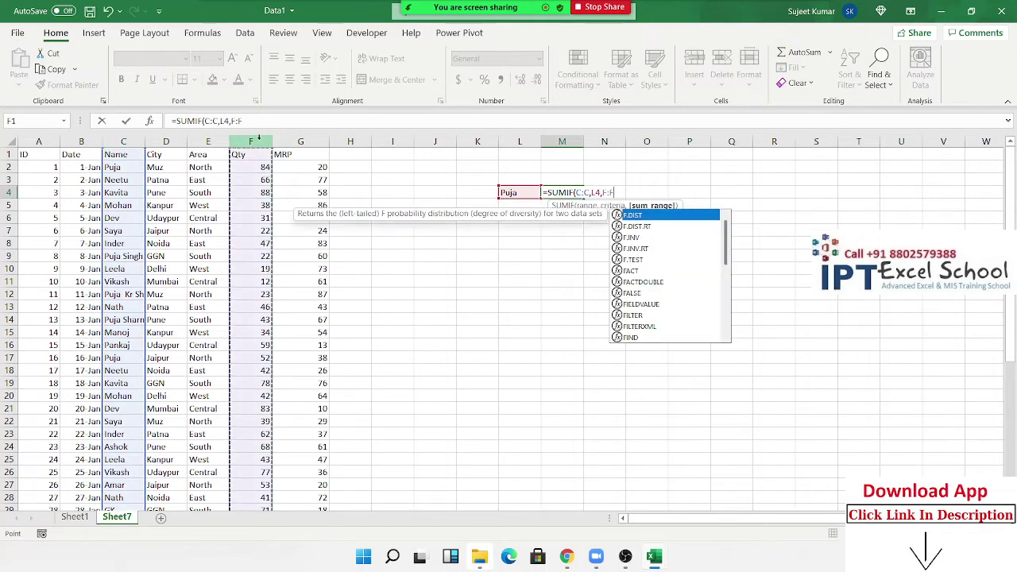
{"action": "key", "text": "Return"}
Clear the Puja trial in L4:M4 and move to J4.
{"action": "key", "text": "Right"}
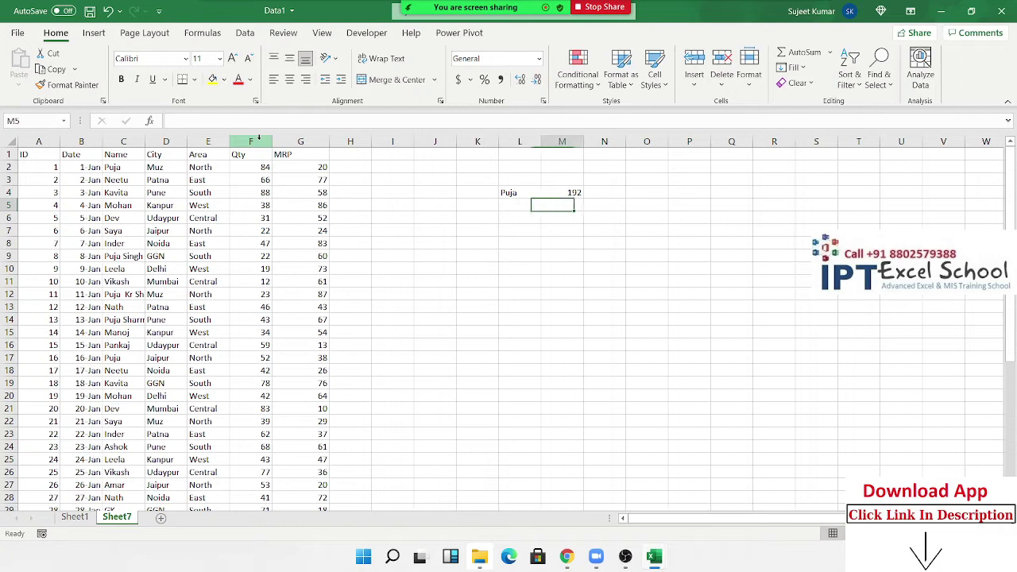
{"action": "key", "text": "Up"}
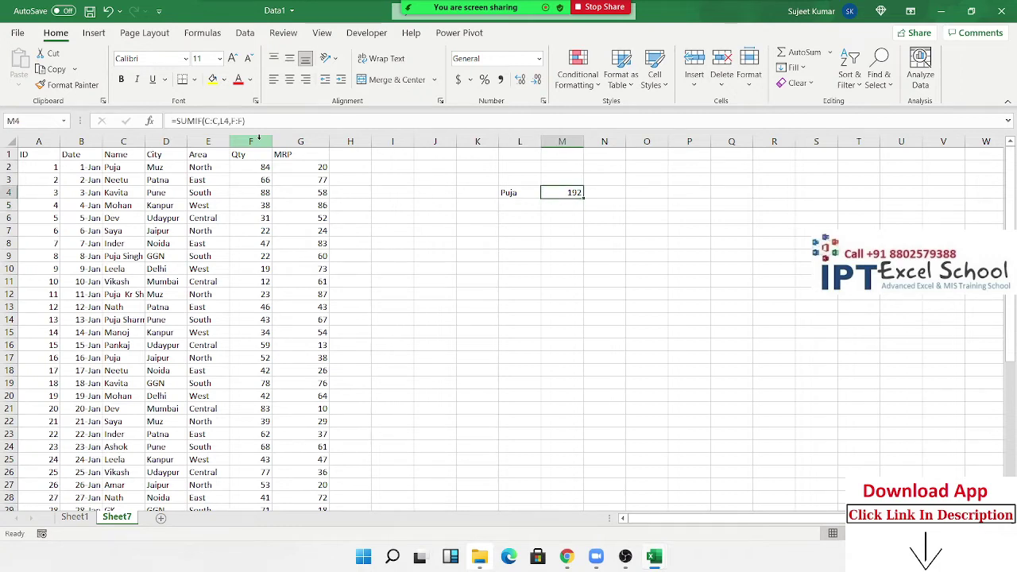
{"action": "key", "text": "Left"}
{"action": "key", "text": "shift+Right"}
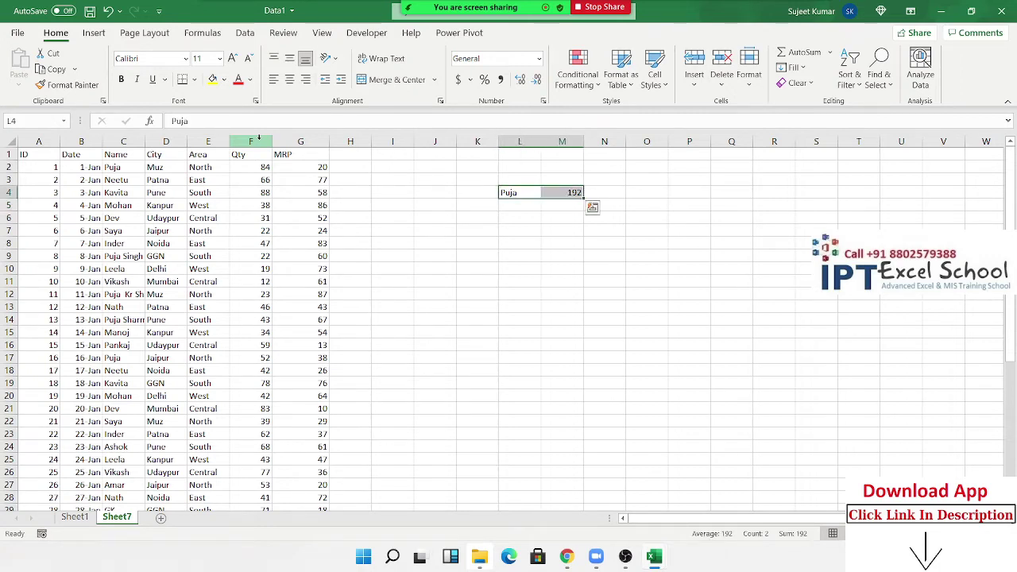
{"action": "key", "text": "Delete"}
{"action": "key", "text": "Left"}
{"action": "key", "text": "Left"}
Enter the criteria Puja, Muz and >30 in J4:L4.
{"action": "type", "text": "Pu"}
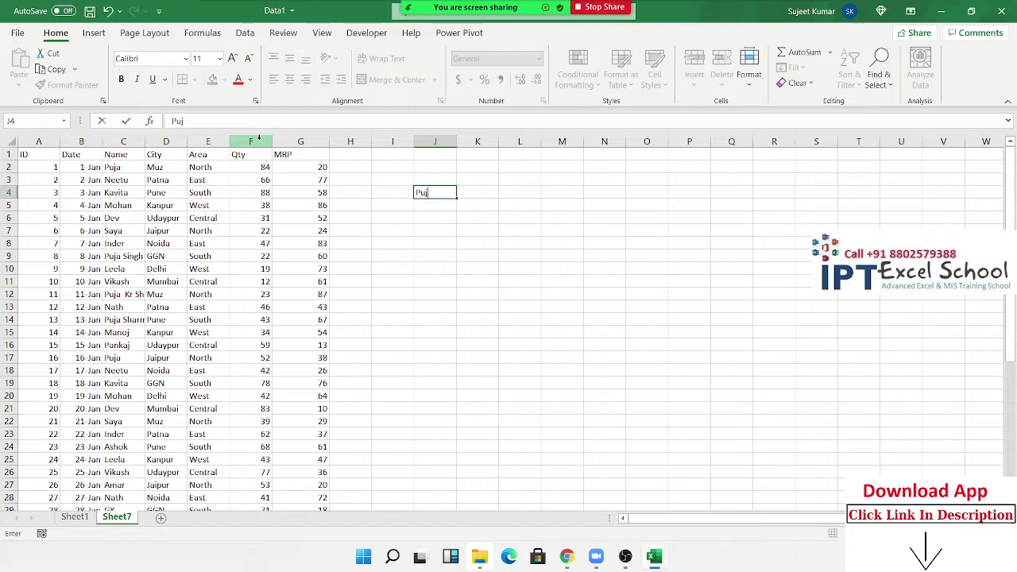
{"action": "type", "text": "ja"}
{"action": "key", "text": "Tab"}
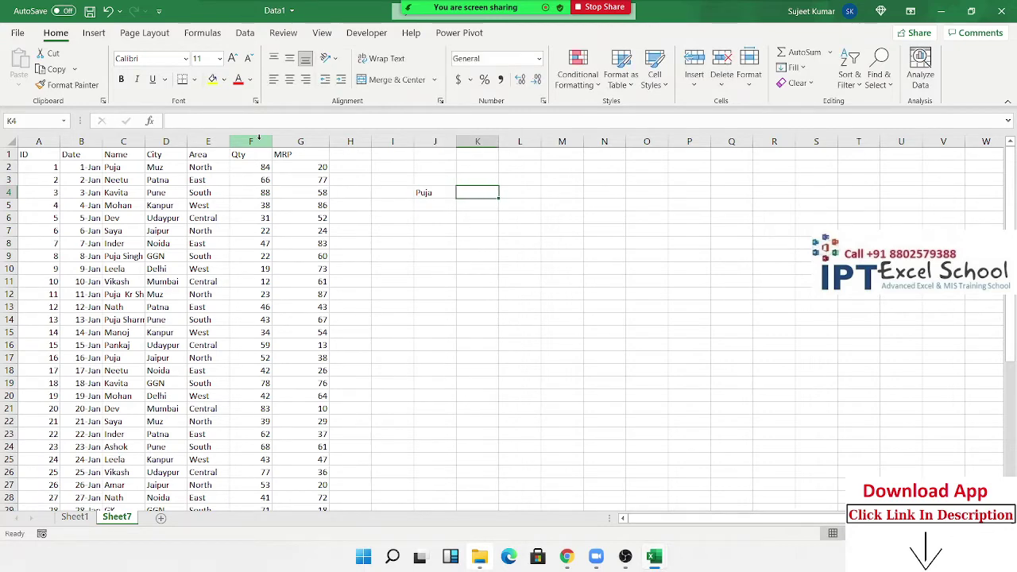
{"action": "type", "text": "Muz"}
{"action": "key", "text": "Tab"}
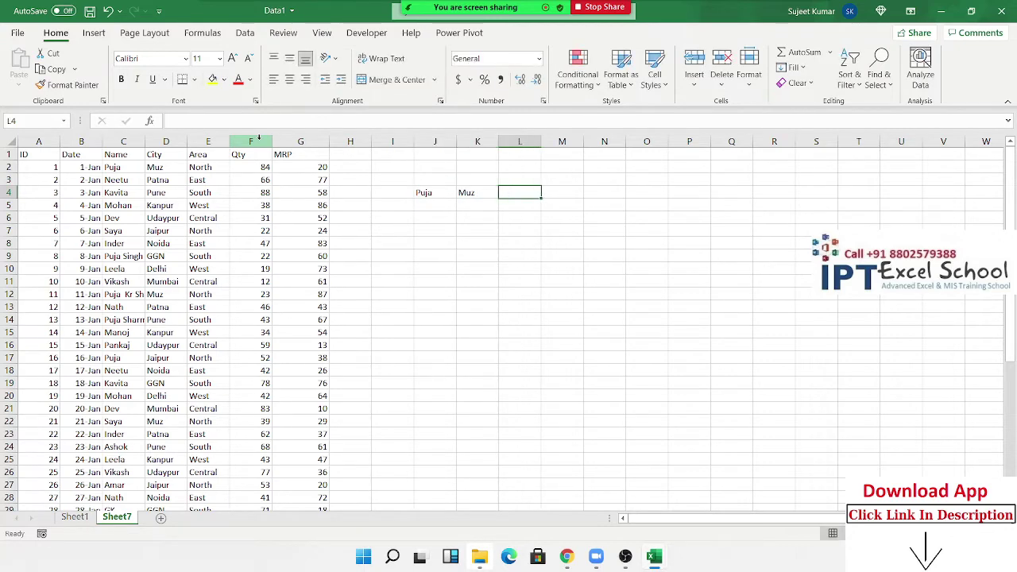
{"action": "type", "text": ">3"}
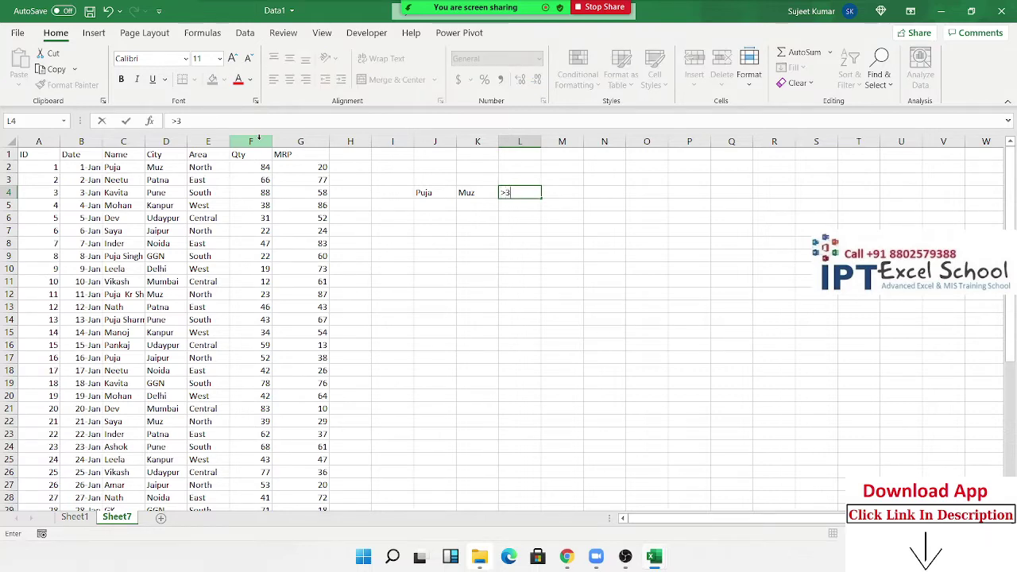
{"action": "type", "text": "0"}
{"action": "key", "text": "Tab"}
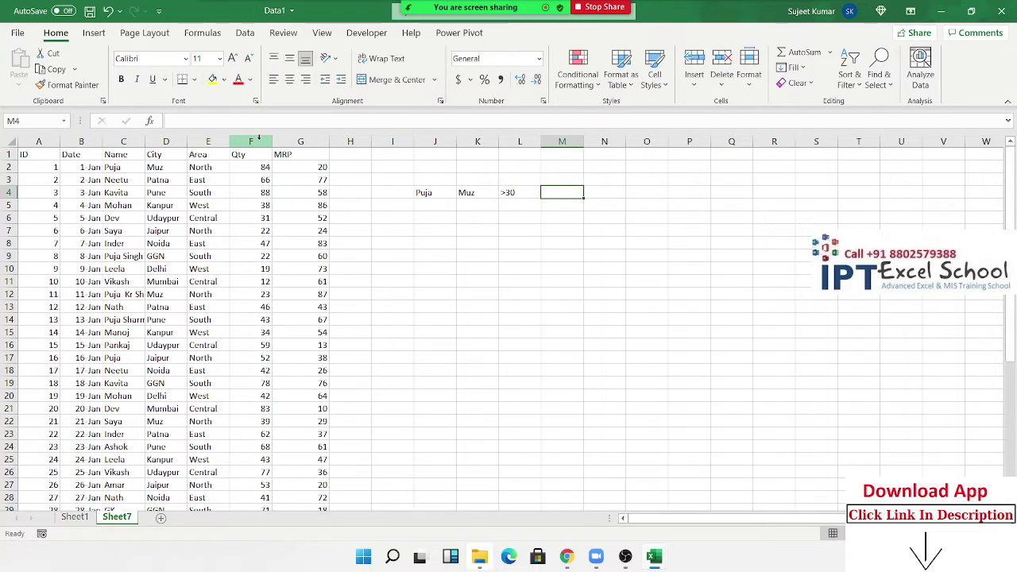
Begin a SUMIFS in M4 summing Qty (F:F) where Name (C:C) matches J4.
{"action": "type", "text": "=sum"}
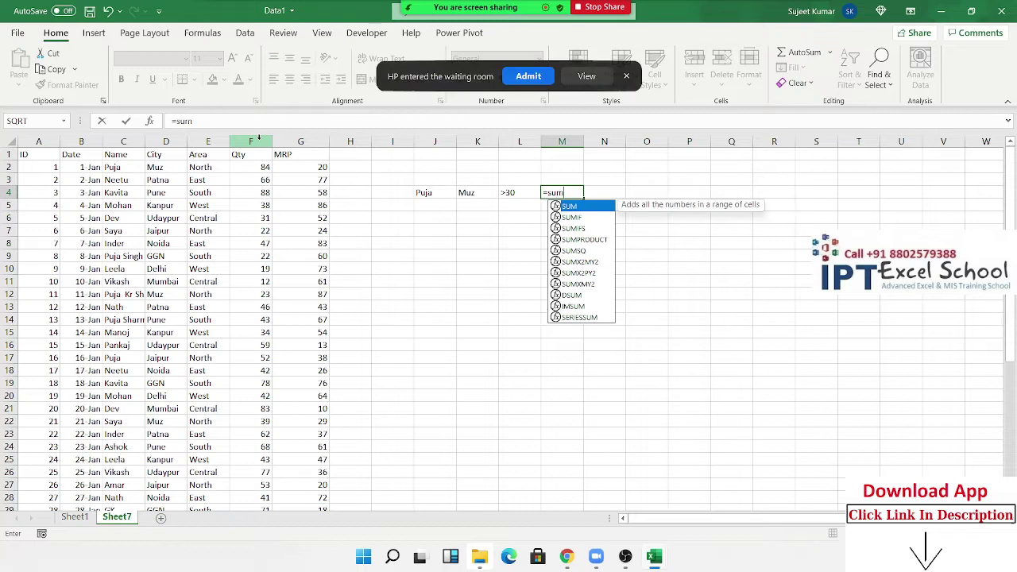
{"action": "key", "text": "Down"}
{"action": "key", "text": "Down"}
{"action": "key", "text": "Tab"}
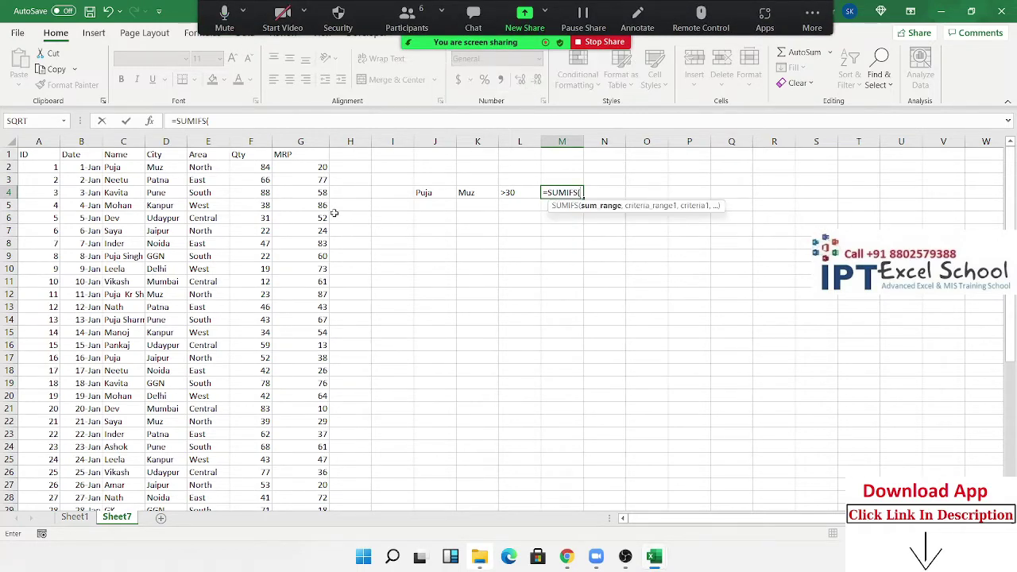
{"action": "left_click", "coordinate": [251, 140]}
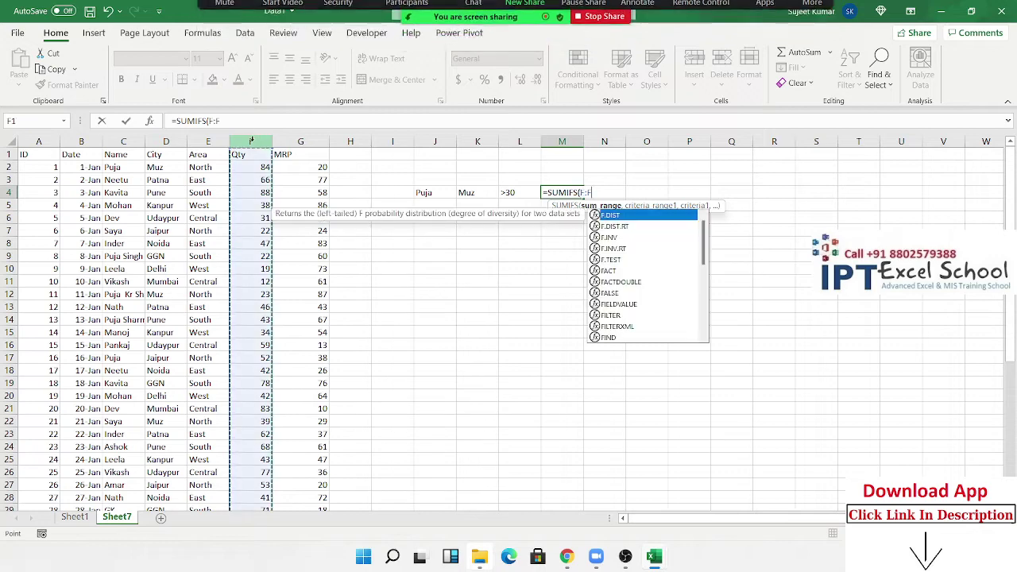
{"action": "type", "text": ","}
{"action": "left_click", "coordinate": [134, 139]}
{"action": "type", "text": ","}
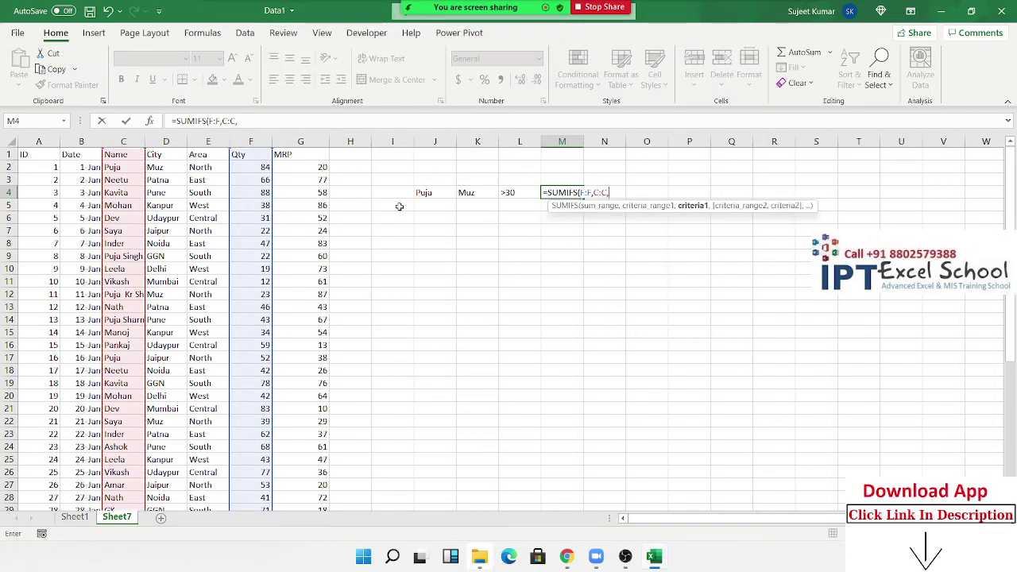
{"action": "left_click", "coordinate": [424, 192]}
{"action": "type", "text": ","}
Add City = K4 and Qty = L4 conditions to the SUMIFS, returning 140.
{"action": "left_click", "coordinate": [166, 141]}
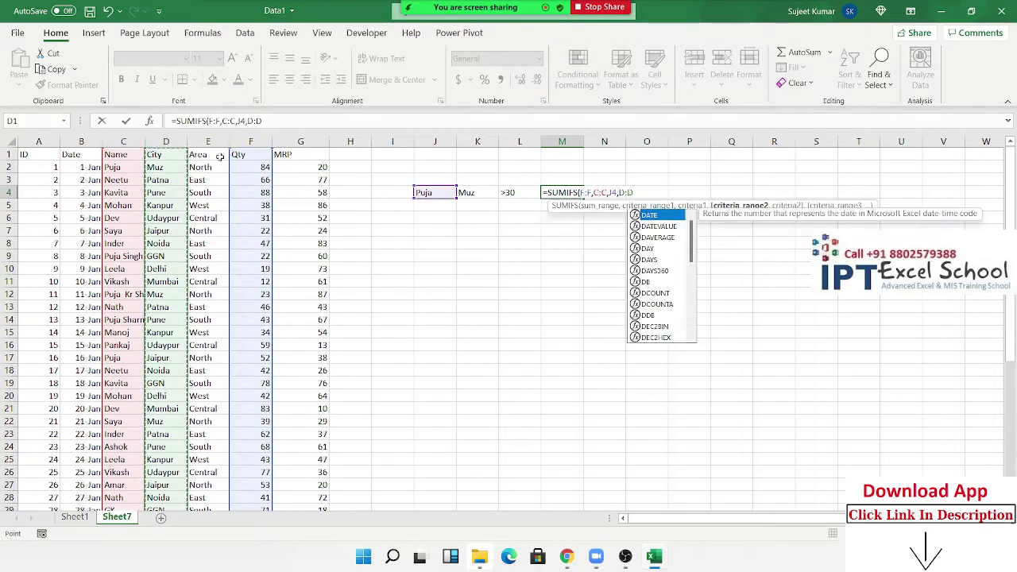
{"action": "type", "text": ","}
{"action": "left_click", "coordinate": [473, 192]}
{"action": "type", "text": ","}
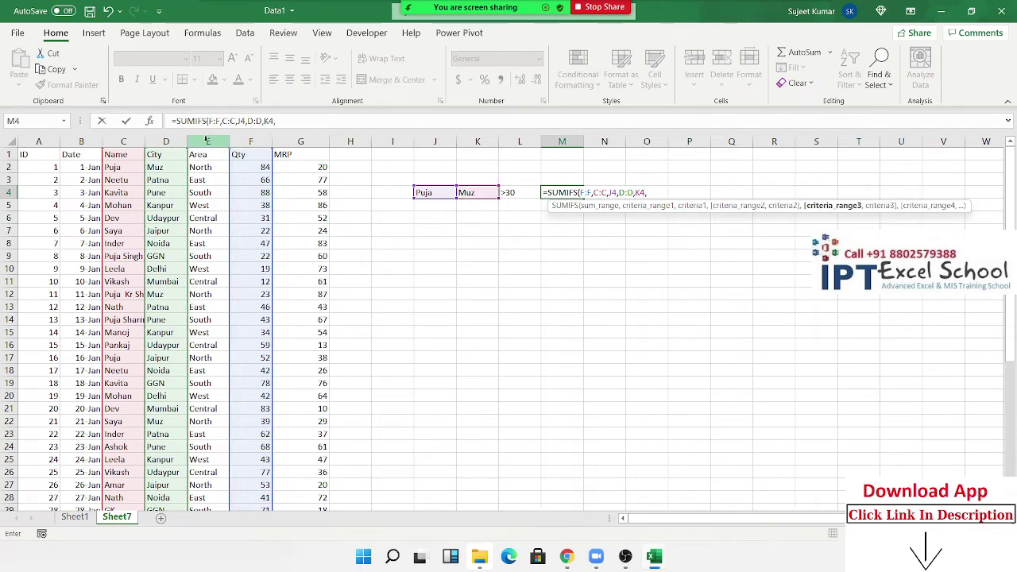
{"action": "left_click", "coordinate": [208, 141]}
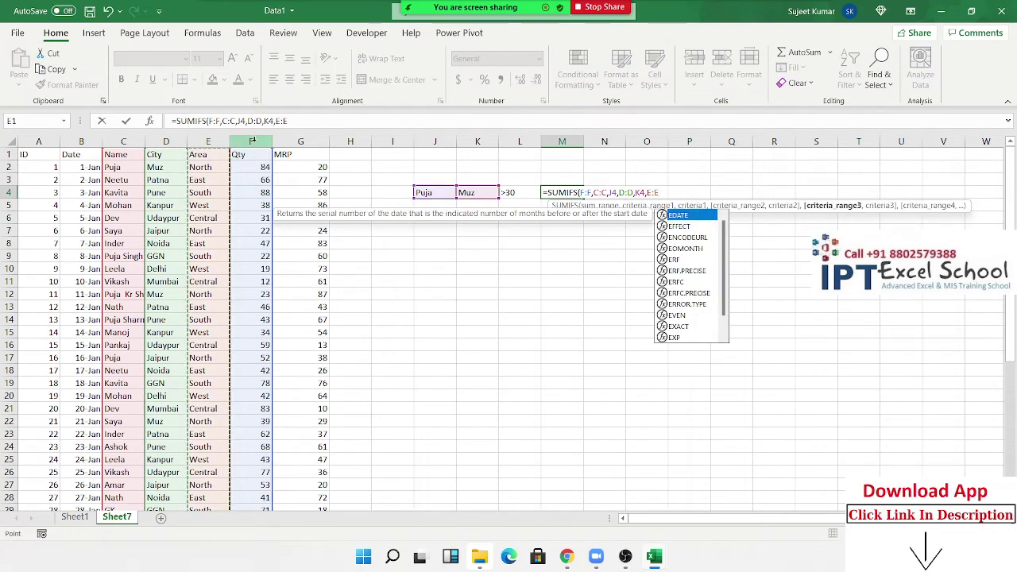
{"action": "left_click", "coordinate": [253, 141]}
{"action": "type", "text": ","}
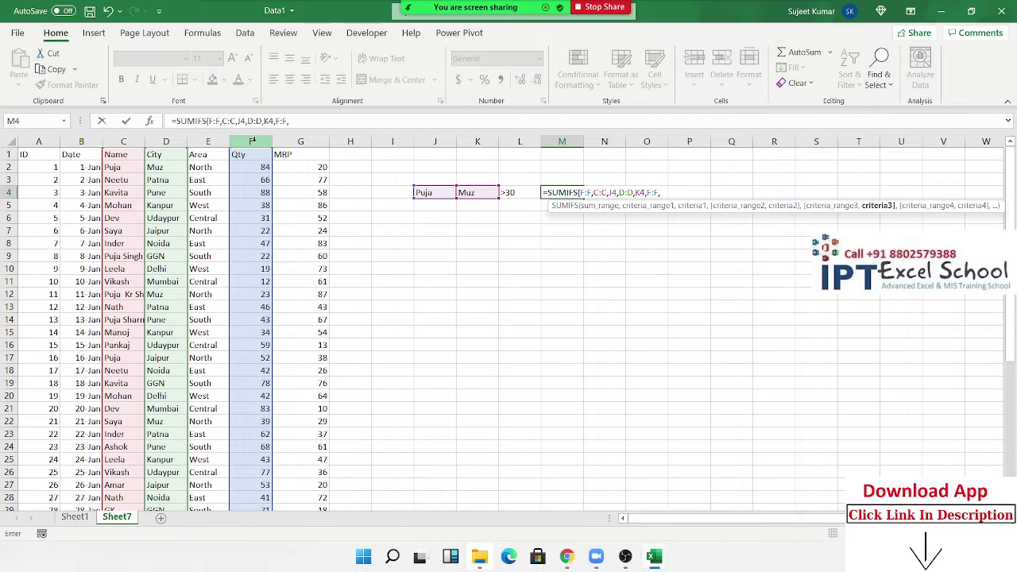
{"action": "left_click", "coordinate": [526, 192]}
{"action": "key", "text": "Return"}
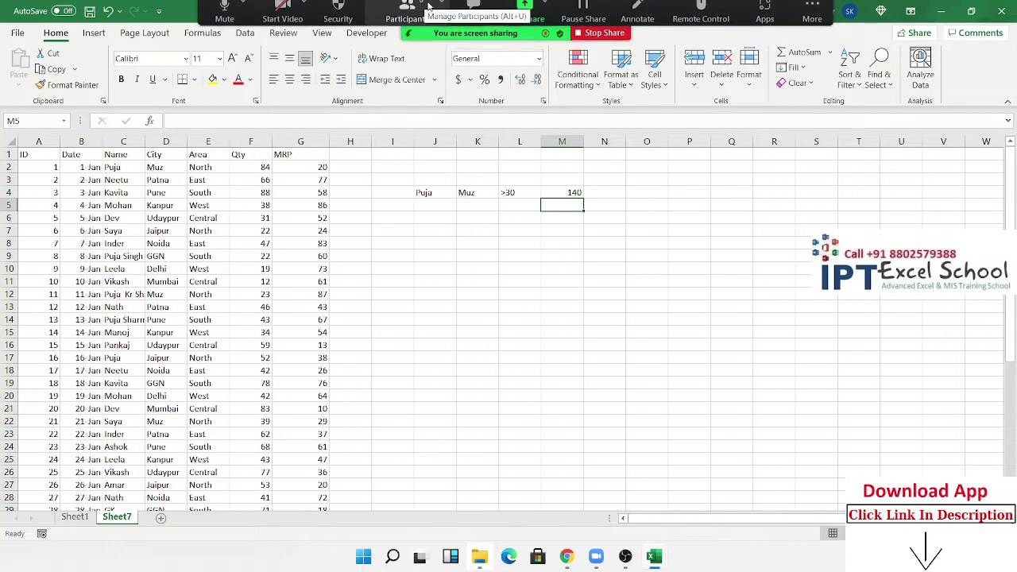
Act on the waiting participant in the Zoom participants list.
{"action": "left_click", "coordinate": [406, 20]}
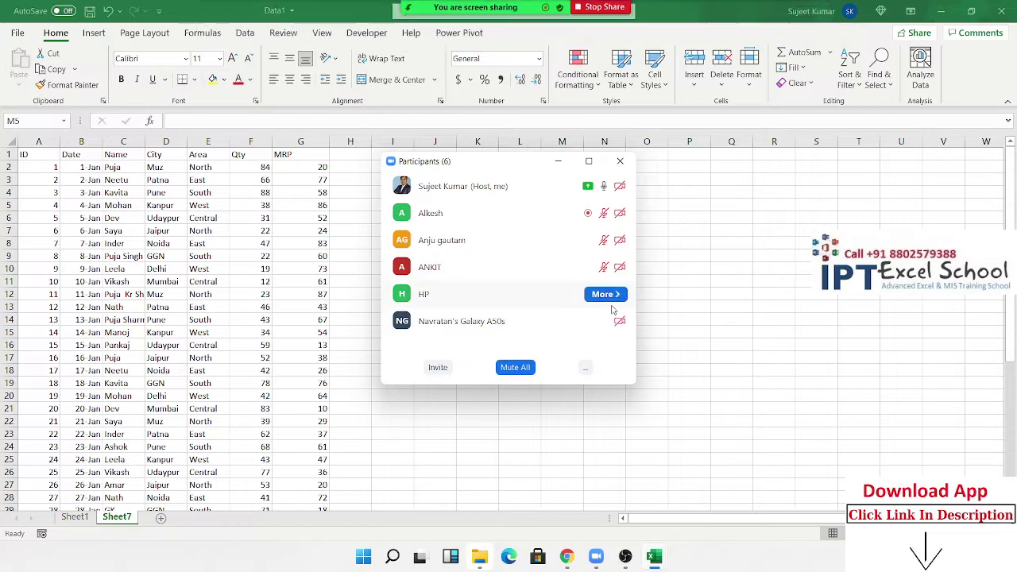
{"action": "left_click", "coordinate": [612, 300]}
{"action": "left_click", "coordinate": [684, 372]}
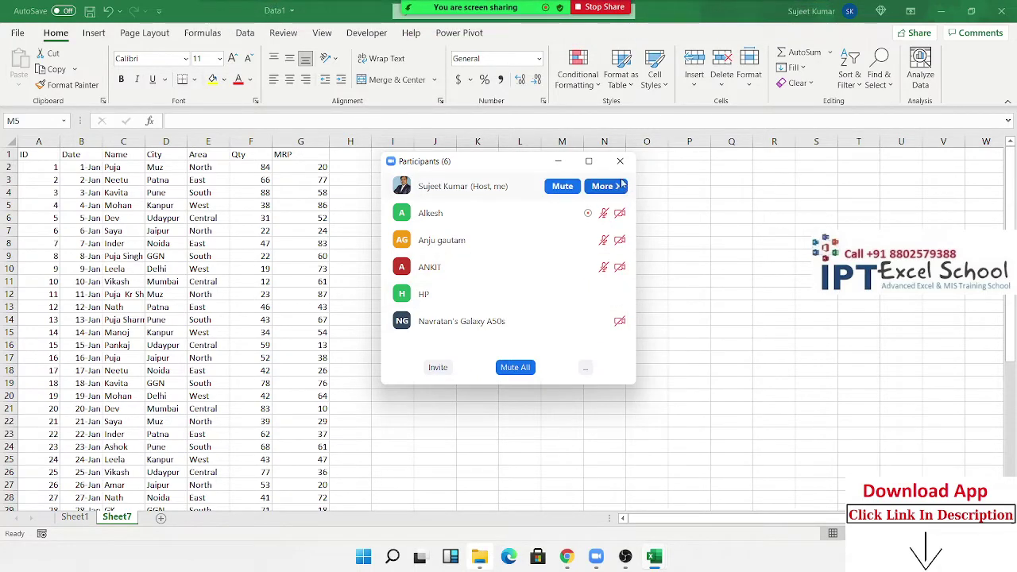
{"action": "left_click", "coordinate": [621, 162]}
Clear the old criteria and copy the Name, City, Area, Qty headers into J3:M3.
{"action": "left_click_drag", "start_coordinate": [421, 180], "coordinate": [582, 219]}
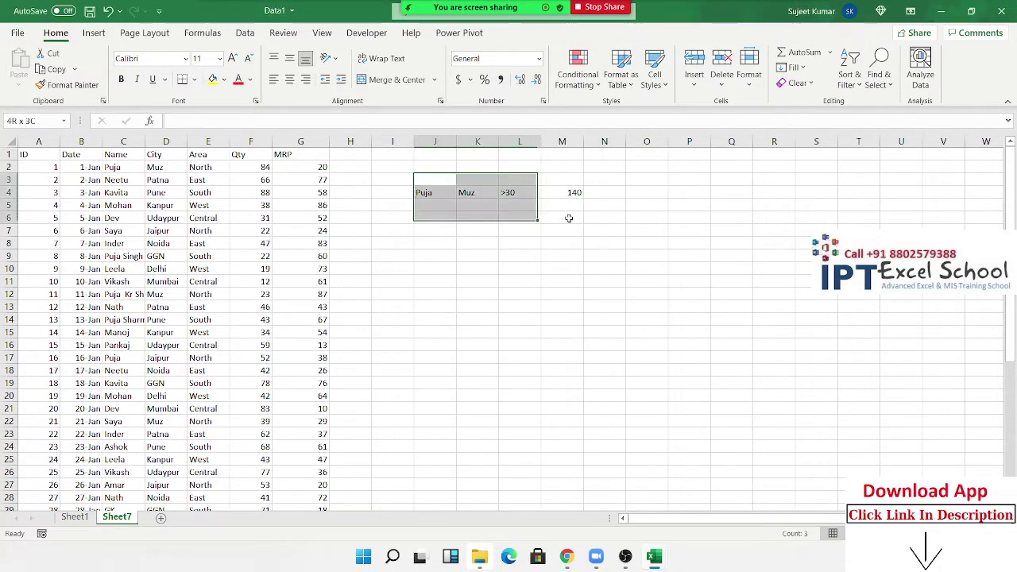
{"action": "key", "text": "Delete"}
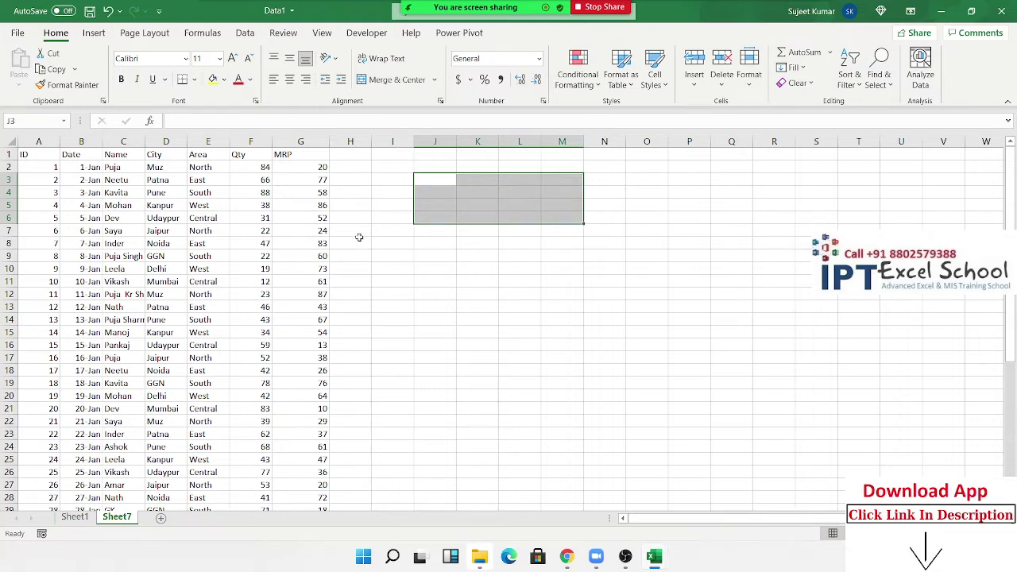
{"action": "left_click", "coordinate": [127, 154]}
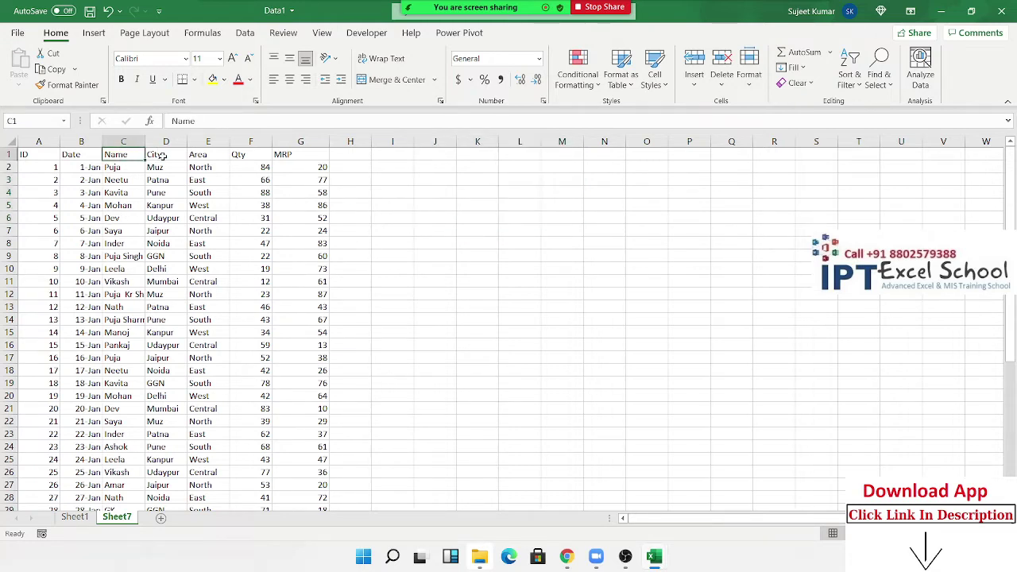
{"action": "left_click_drag", "start_coordinate": [125, 154], "coordinate": [250, 154]}
{"action": "key", "text": "ctrl+c"}
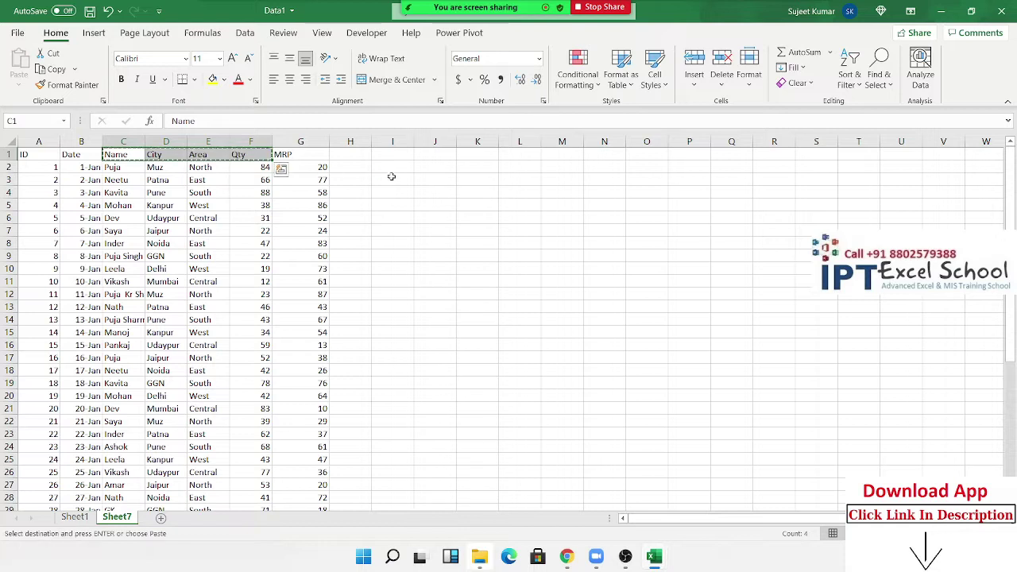
{"action": "left_click", "coordinate": [433, 179]}
{"action": "key", "text": "ctrl+v"}
{"action": "key", "text": "Escape"}
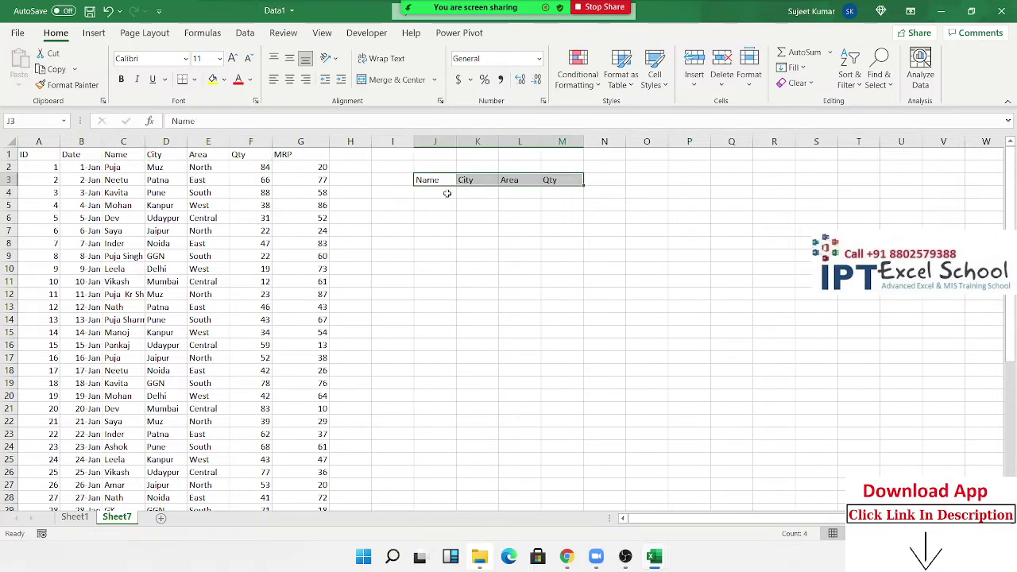
Enter Puja and Norht as the first criteria row.
{"action": "left_click", "coordinate": [444, 193]}
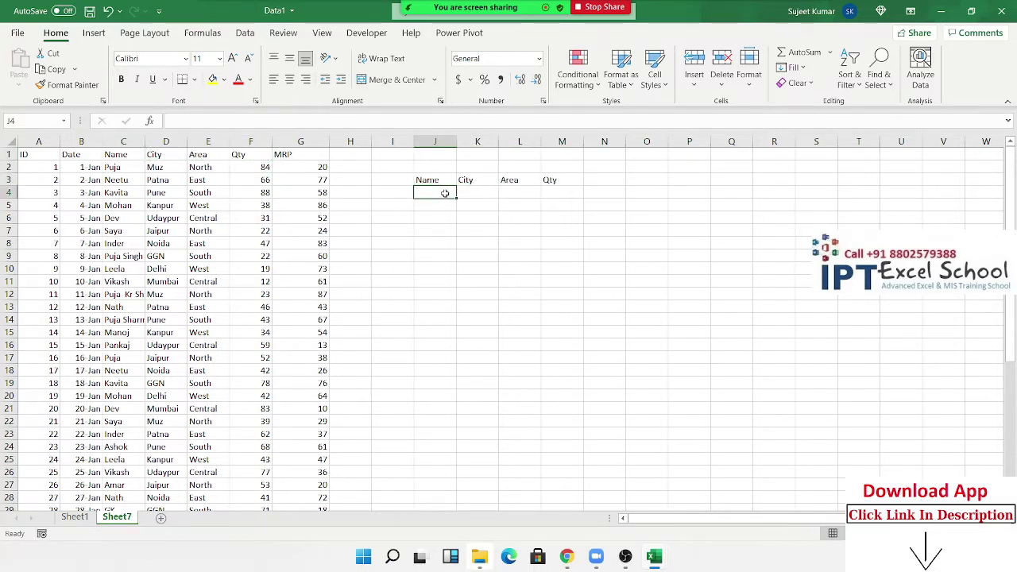
{"action": "type", "text": "Puja"}
{"action": "key", "text": "Tab"}
{"action": "key", "text": "Tab"}
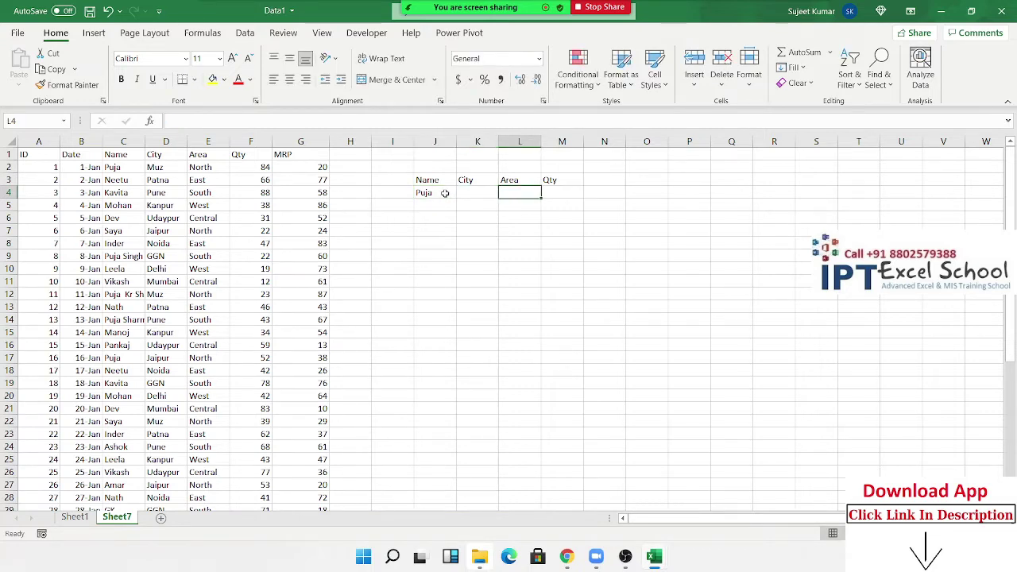
{"action": "type", "text": "No"}
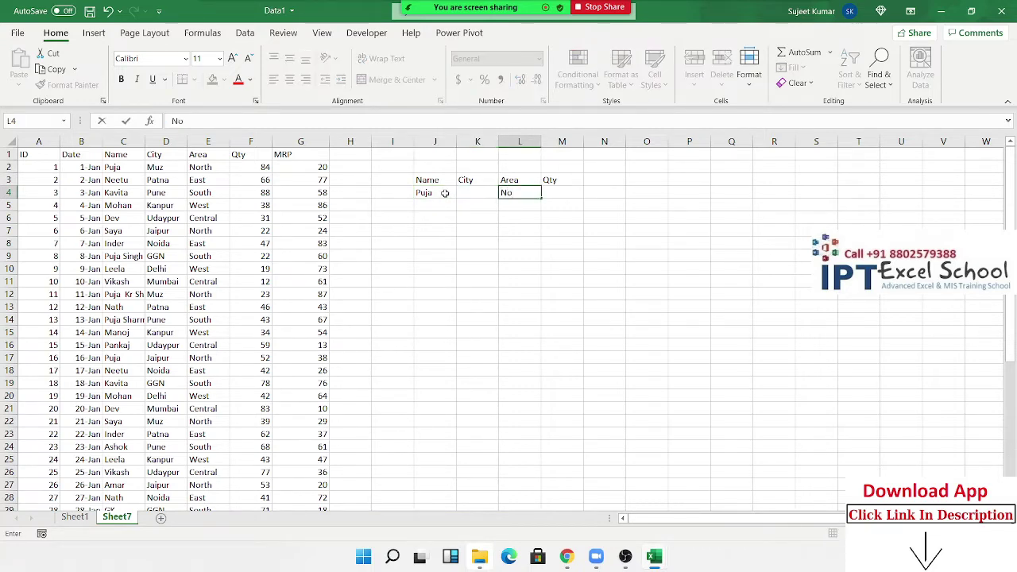
{"action": "type", "text": "rht"}
{"action": "key", "text": "Down"}
{"action": "key", "text": "Left"}
{"action": "key", "text": "Left"}
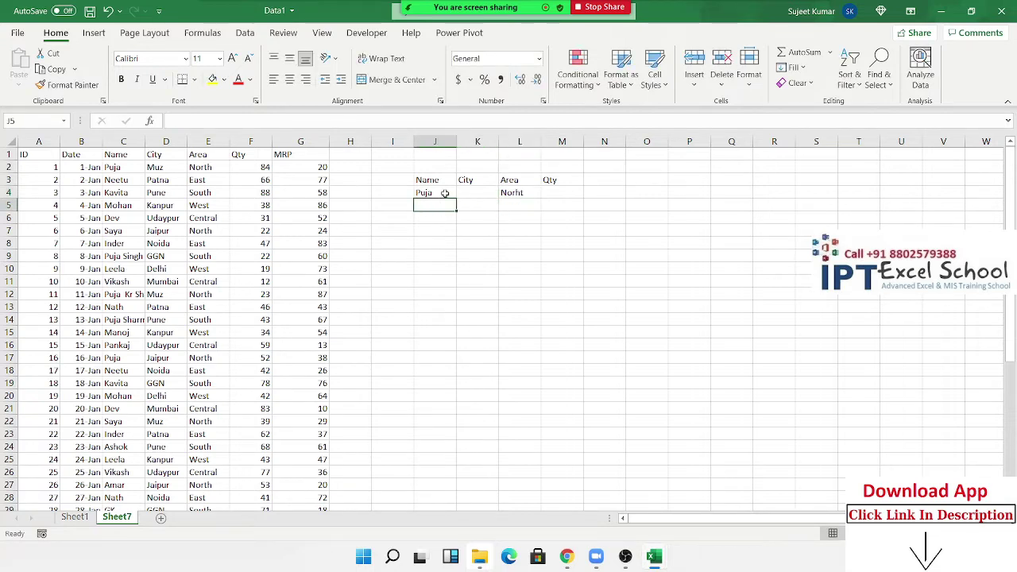
{"action": "key", "text": "Right"}
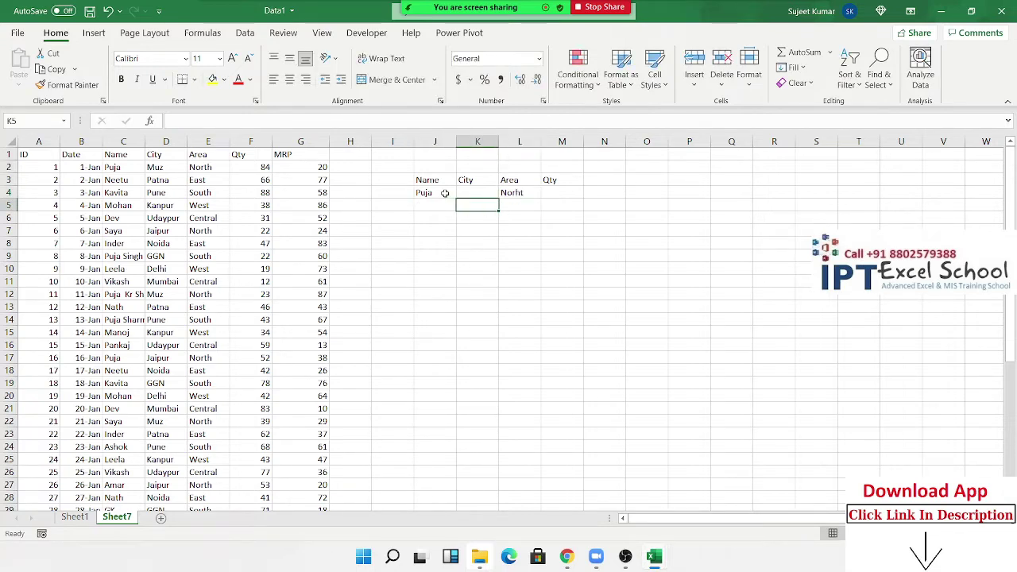
Add criteria rows Pune with >50 and Manoj with <80.
{"action": "type", "text": "Pune"}
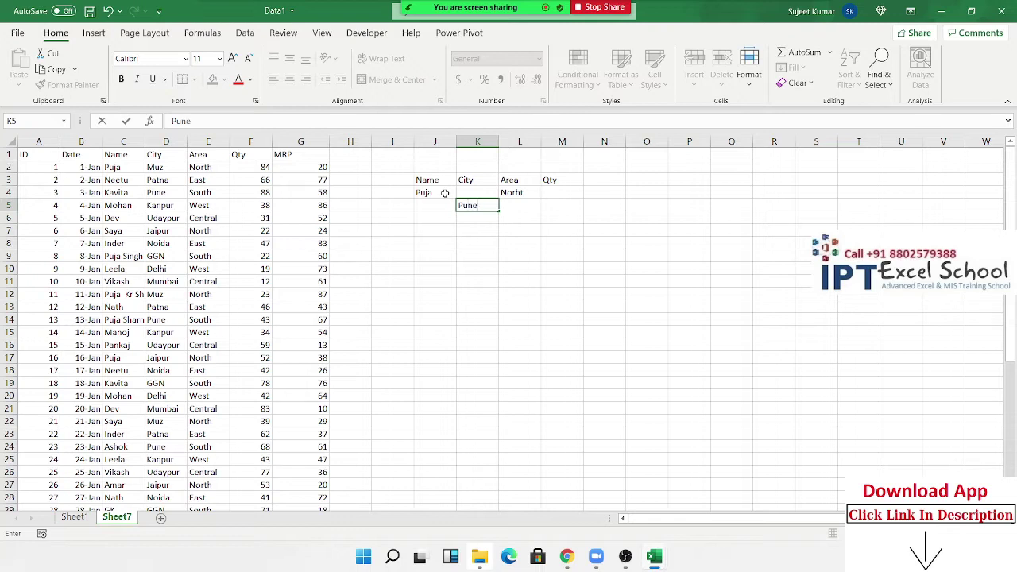
{"action": "key", "text": "Right"}
{"action": "key", "text": "Right"}
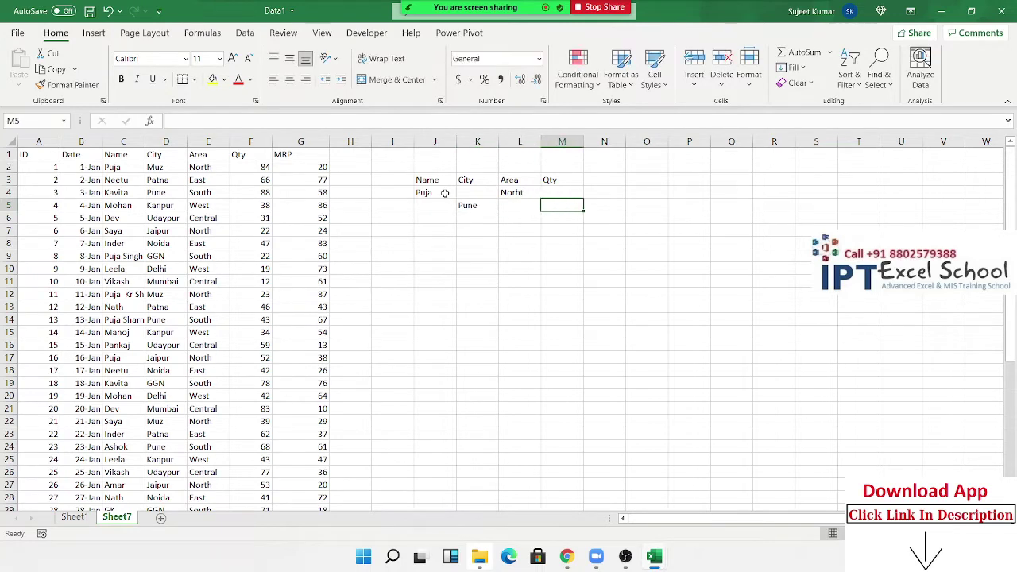
{"action": "type", "text": ">50"}
{"action": "key", "text": "Return"}
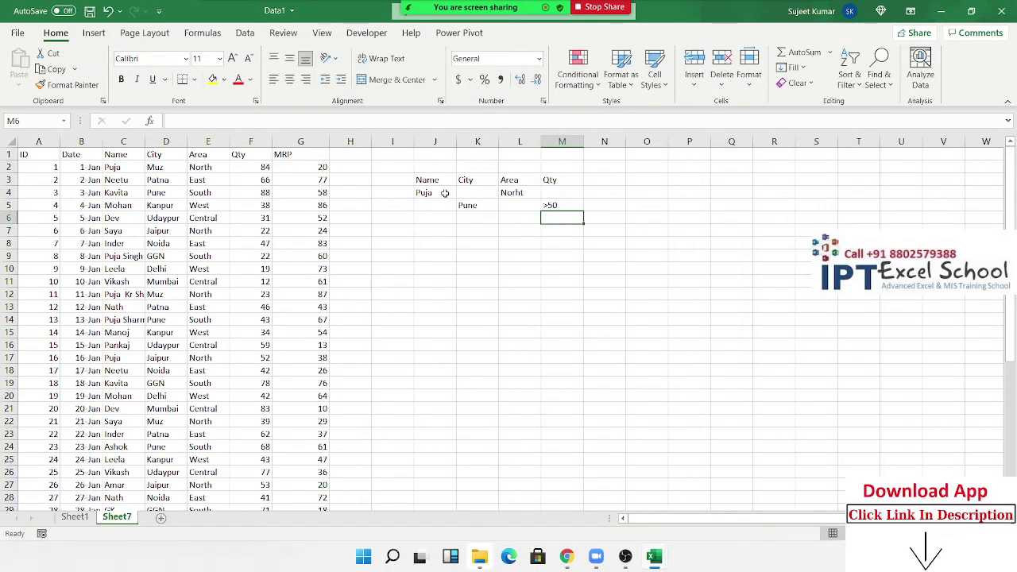
{"action": "key", "text": "Left"}
{"action": "key", "text": "Left"}
{"action": "key", "text": "Left"}
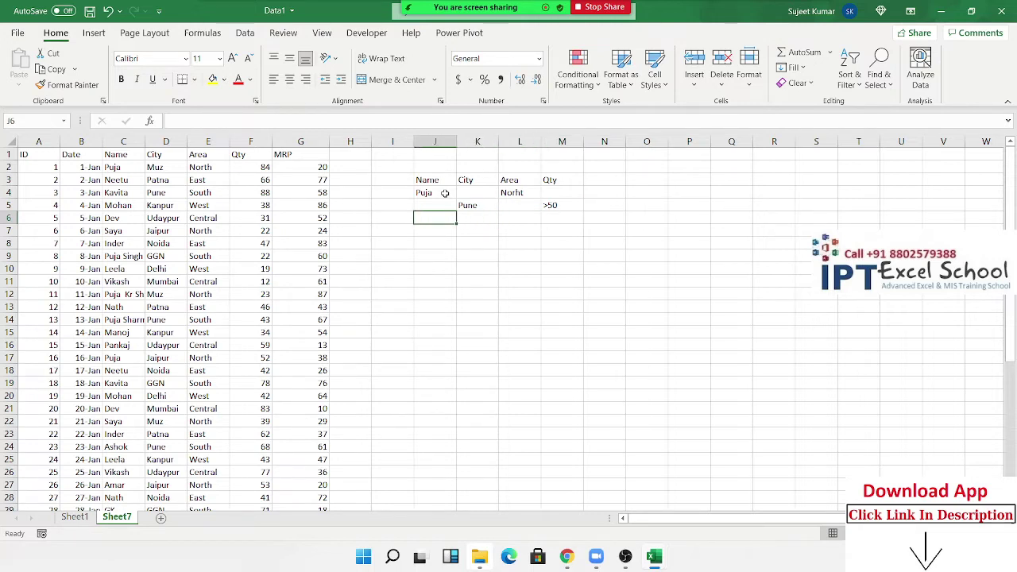
{"action": "type", "text": "Manoj"}
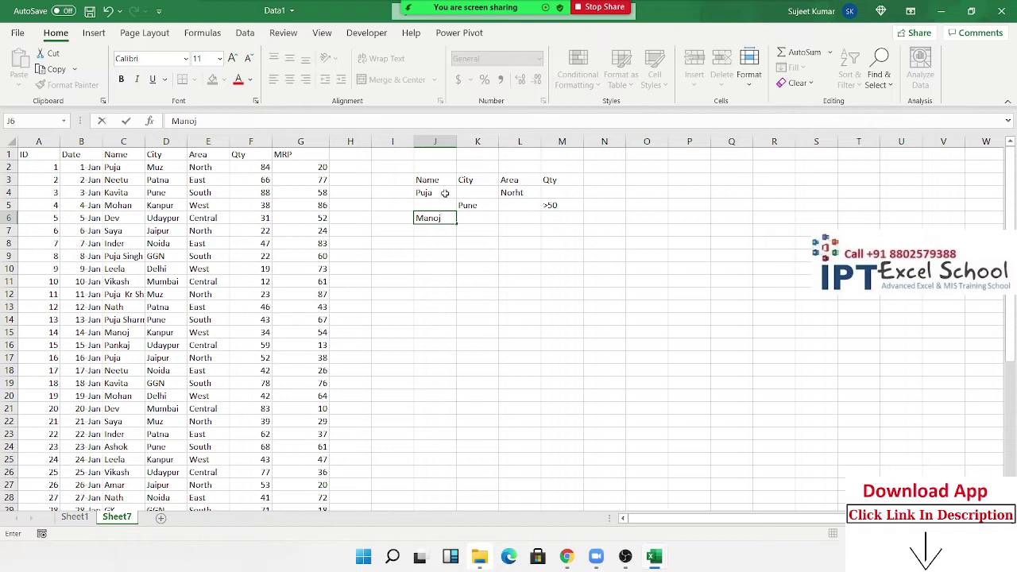
{"action": "key", "text": "Right"}
{"action": "key", "text": "Right"}
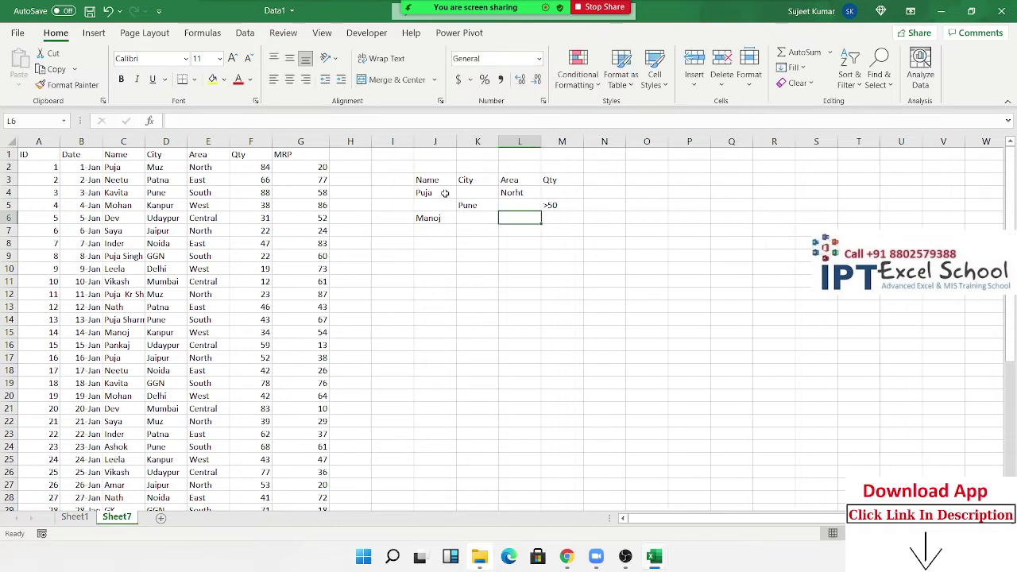
{"action": "key", "text": "Right"}
{"action": "type", "text": "<"}
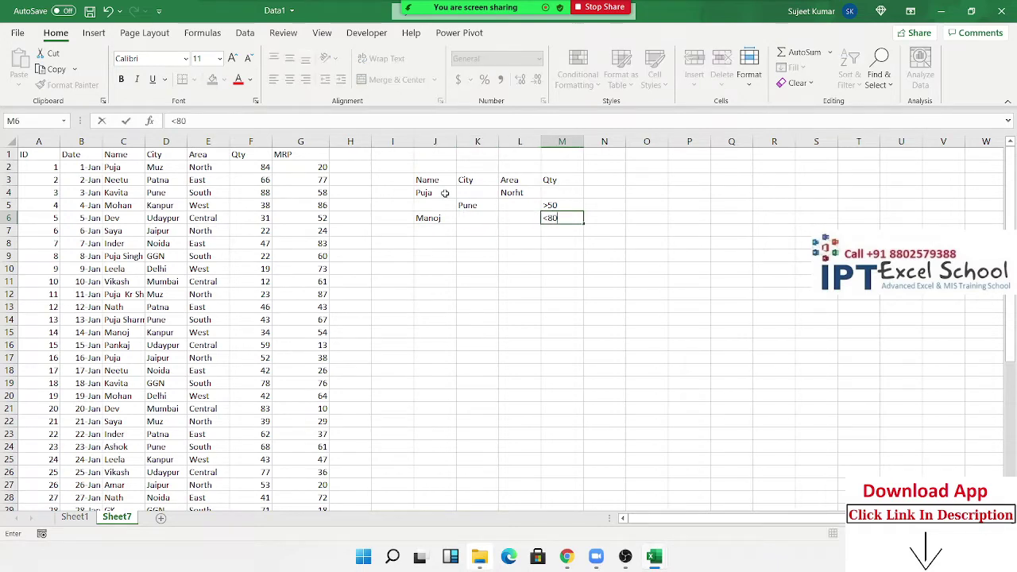
{"action": "key", "text": "Return"}
Type the ToTal label in J9 and select K9 for the total.
{"action": "left_click", "coordinate": [421, 266]}
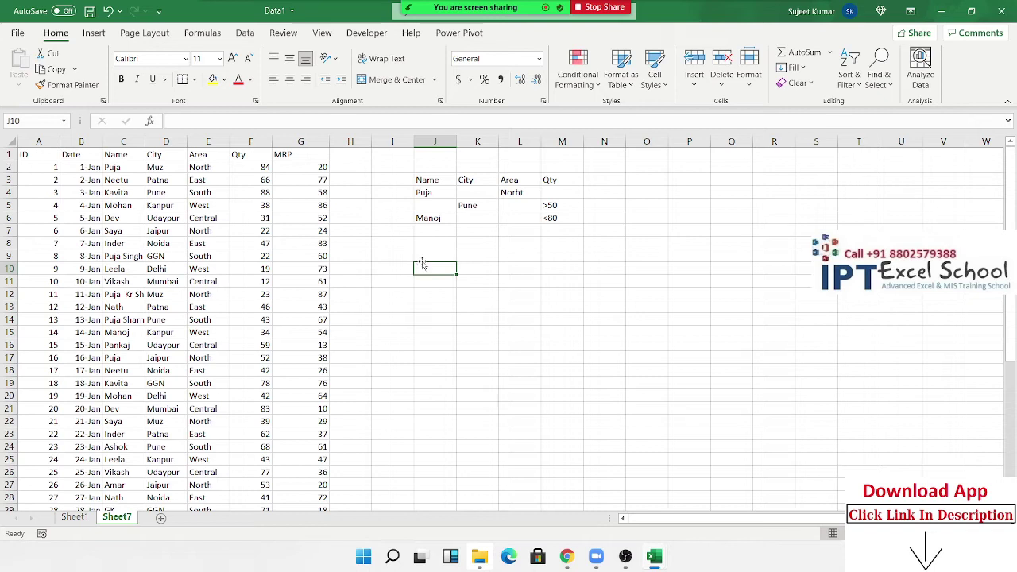
{"action": "left_click", "coordinate": [423, 260]}
{"action": "type", "text": "Toal"}
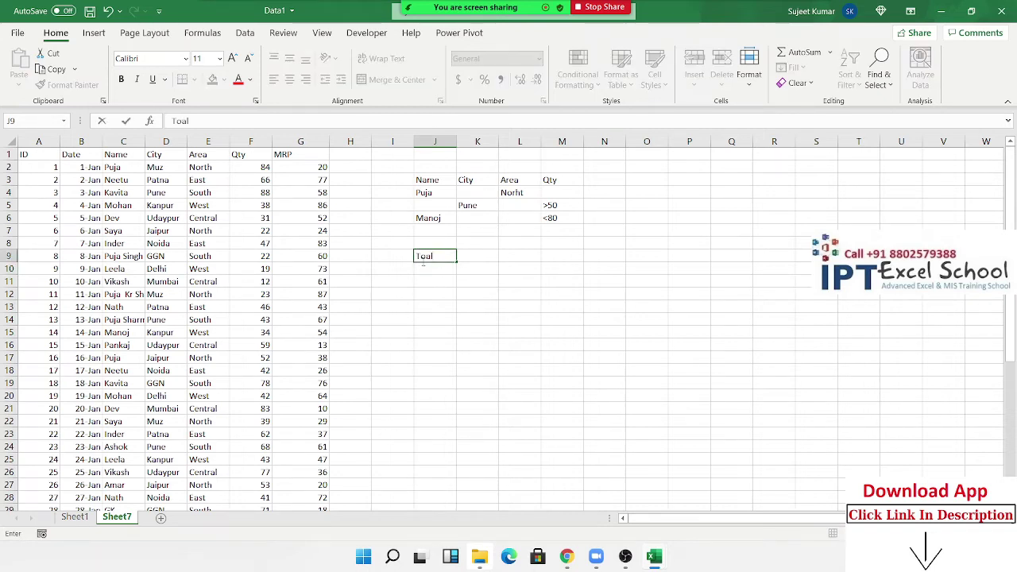
{"action": "type", "text": "Tal"}
{"action": "key", "text": "Return"}
{"action": "left_click", "coordinate": [424, 260]}
{"action": "key", "text": "Right"}
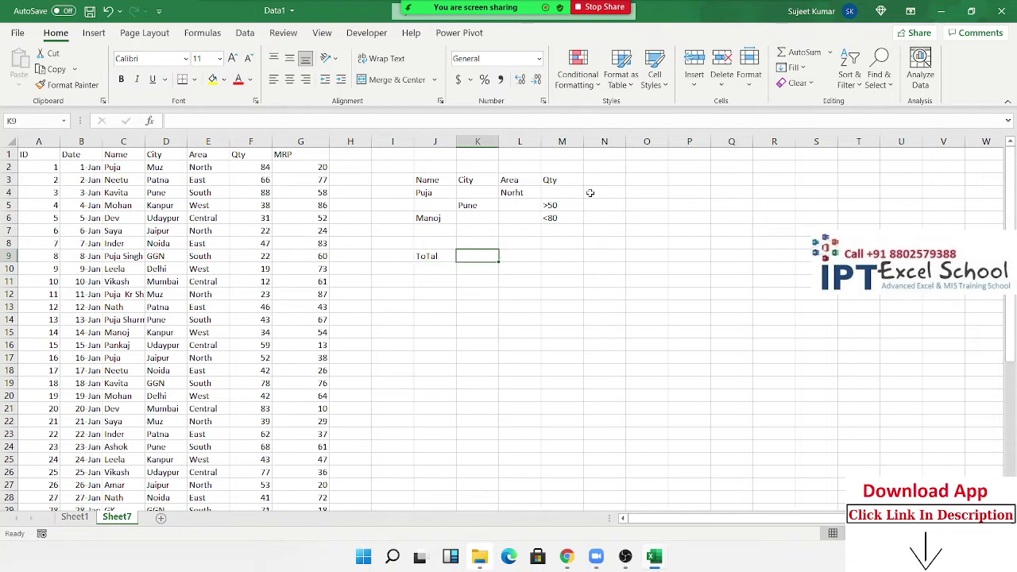
{"action": "left_click_drag", "start_coordinate": [569, 221], "coordinate": [414, 197]}
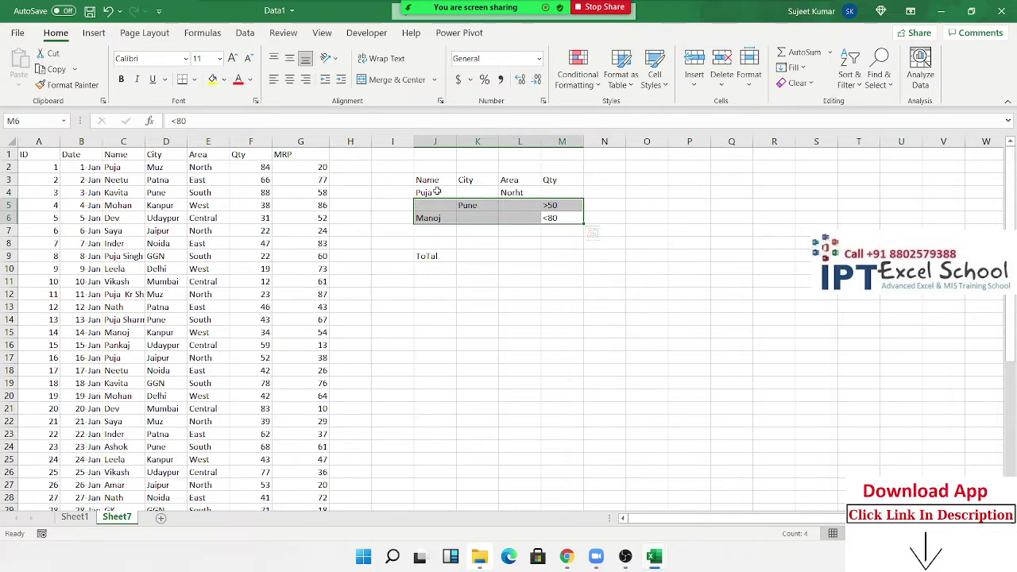
{"action": "left_click_drag", "start_coordinate": [425, 192], "coordinate": [520, 192]}
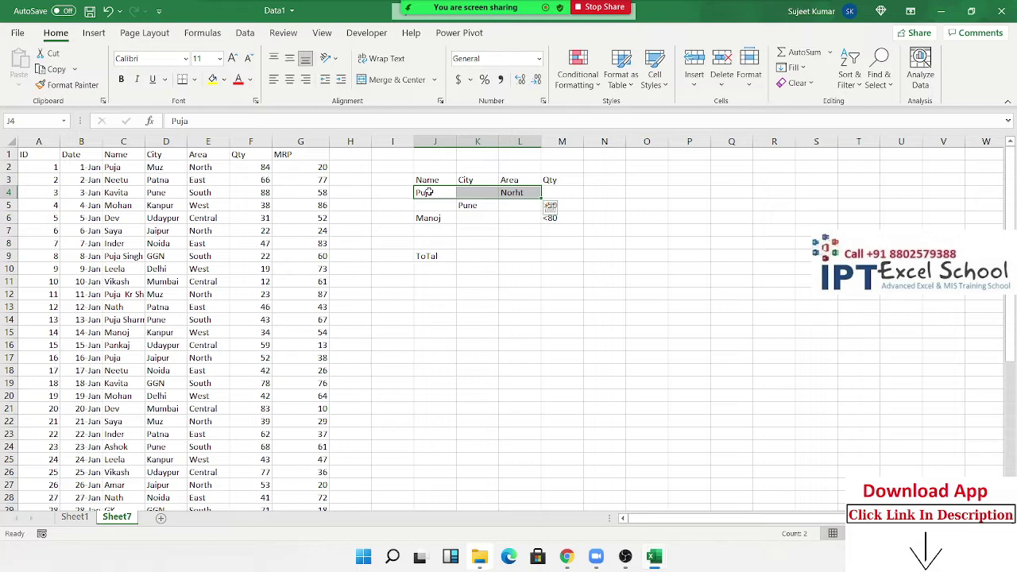
{"action": "left_click", "coordinate": [471, 255]}
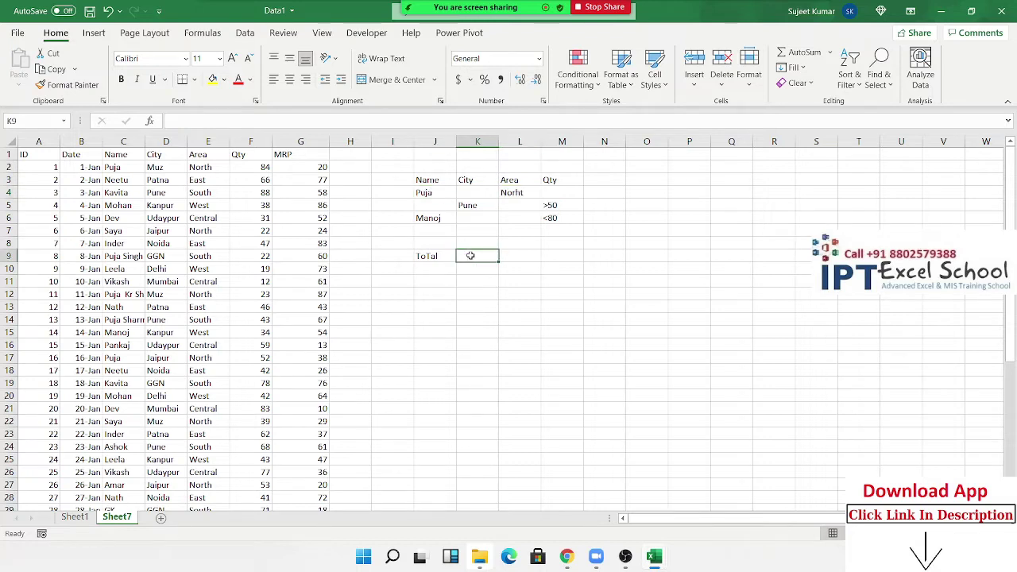
Start a DSUM in K9 with the database range A1:G46.
{"action": "type", "text": "=ds"}
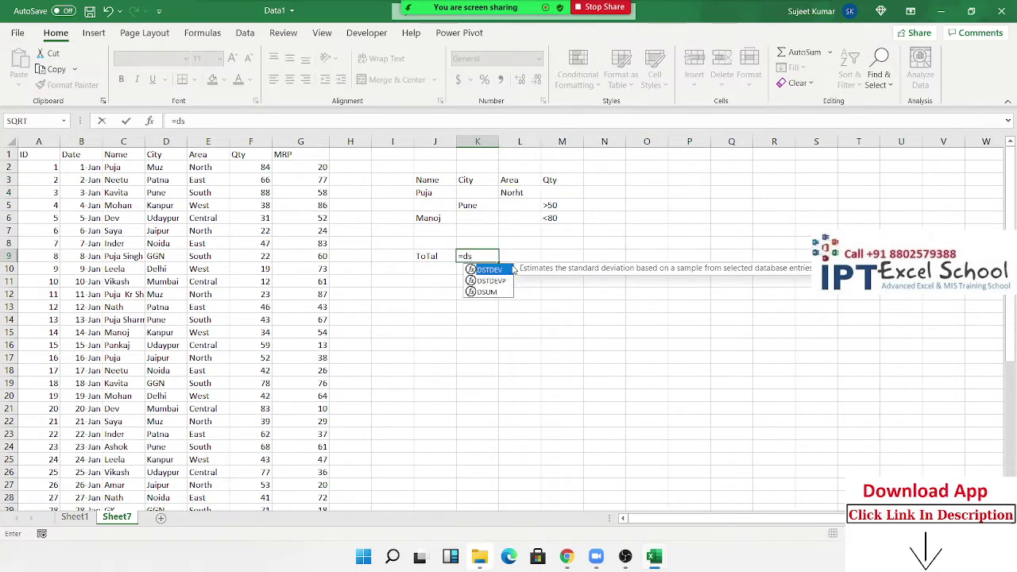
{"action": "type", "text": "u"}
{"action": "key", "text": "Tab"}
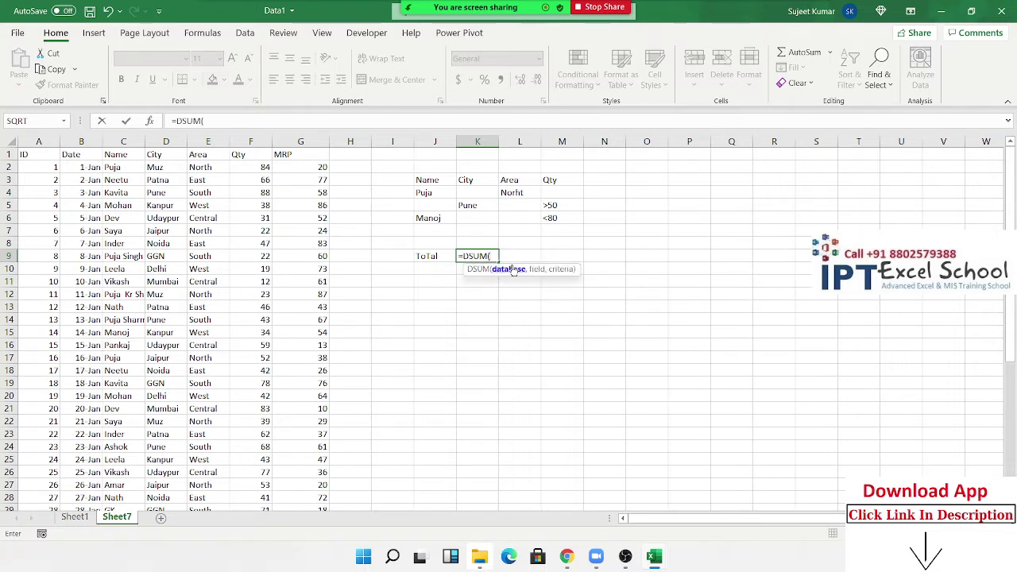
{"action": "key", "text": "ctrl+Left"}
{"action": "key", "text": "ctrl+Left"}
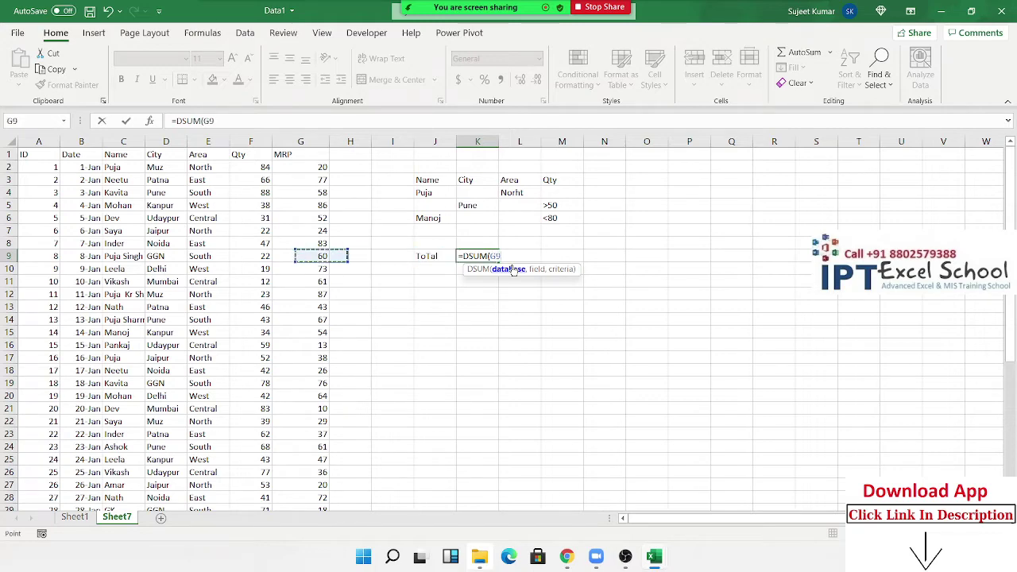
{"action": "key", "text": "ctrl+Left"}
{"action": "key", "text": "Up"}
{"action": "key", "text": "Up"}
{"action": "key", "text": "Up"}
{"action": "key", "text": "ctrl+Up"}
{"action": "key", "text": "ctrl+shift+Right"}
{"action": "key", "text": "ctrl+shift+Down"}
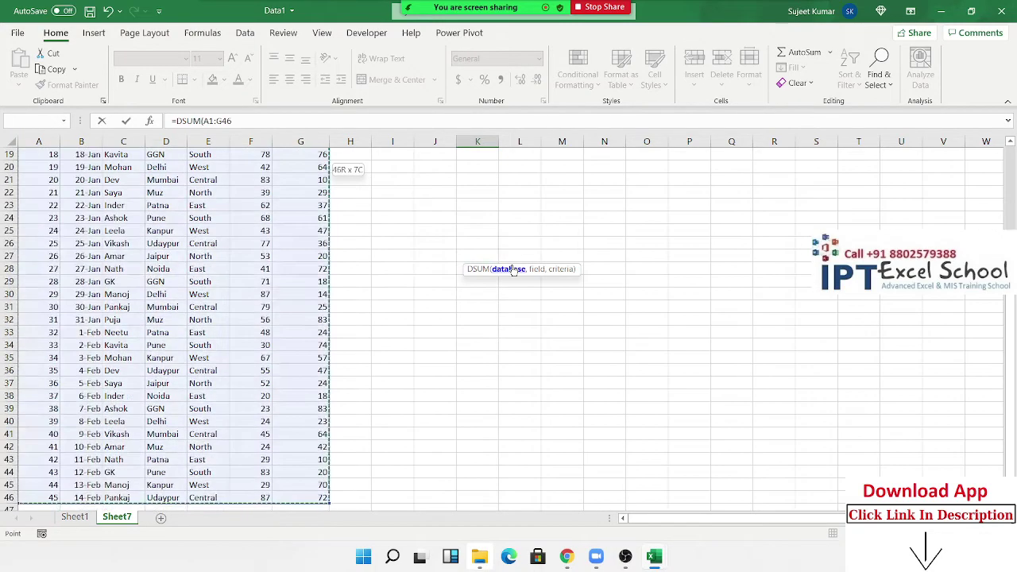
{"action": "type", "text": ","}
Use field F1 and criteria J3:M6 to finish the DSUM, returning 302.
{"action": "key", "text": "ctrl+Up"}
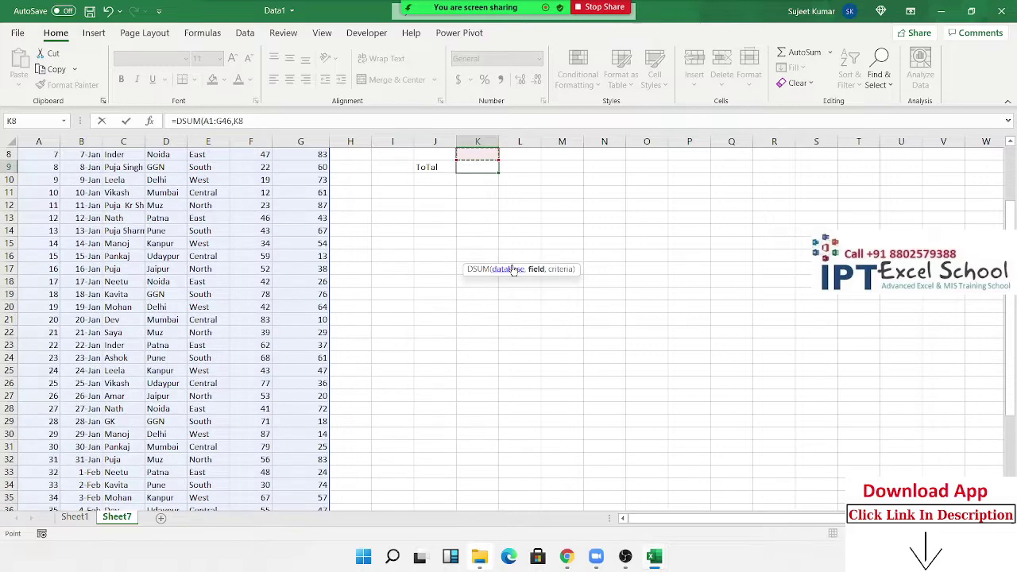
{"action": "key", "text": "ctrl+Up"}
{"action": "key", "text": "ctrl+Up"}
{"action": "key", "text": "Left"}
{"action": "key", "text": "Left"}
{"action": "key", "text": "Left"}
{"action": "key", "text": "Left"}
{"action": "key", "text": "Left"}
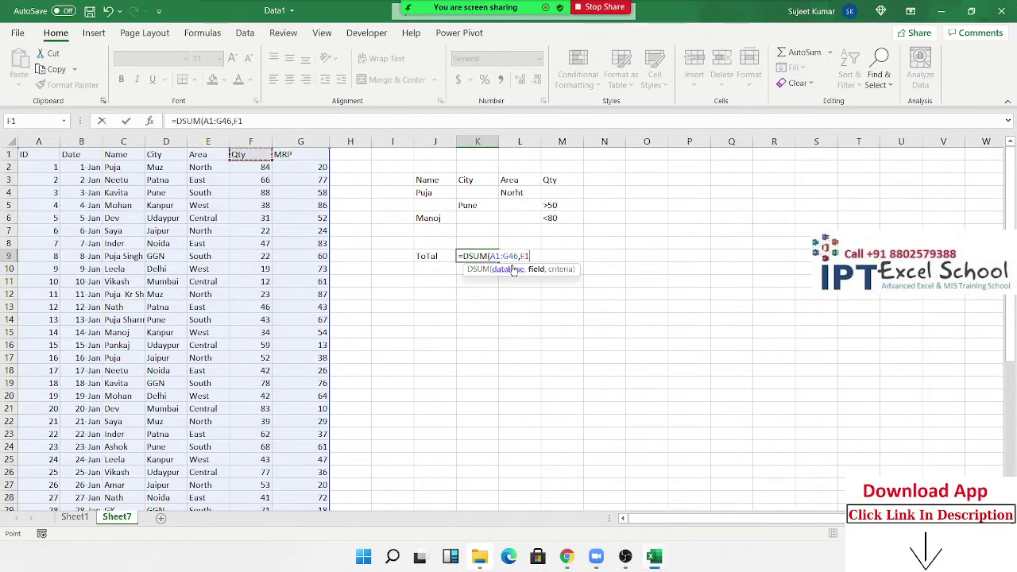
{"action": "type", "text": ","}
{"action": "key", "text": "Up"}
{"action": "key", "text": "Up"}
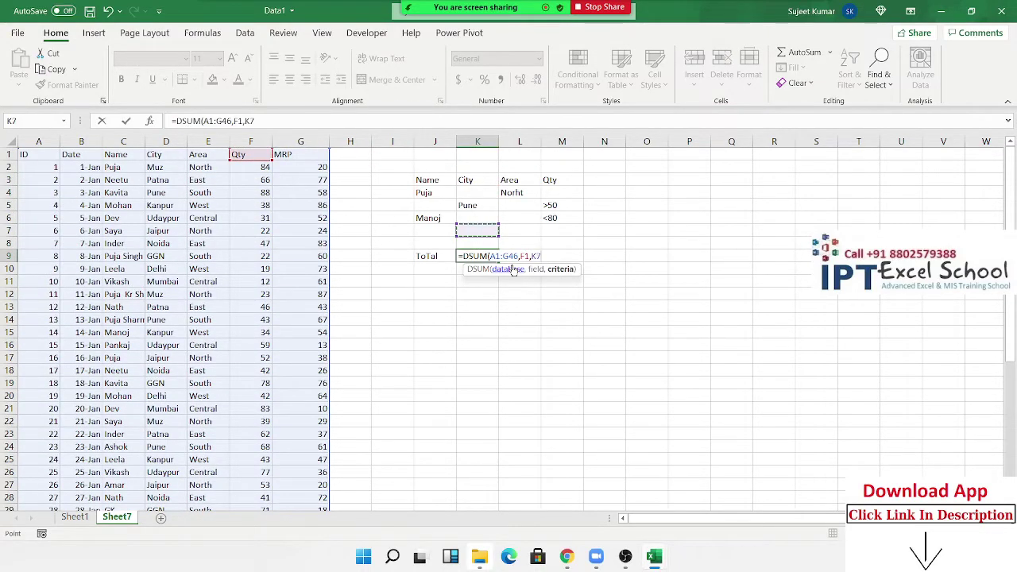
{"action": "key", "text": "Up"}
{"action": "key", "text": "Up"}
{"action": "key", "text": "Up"}
{"action": "key", "text": "Up"}
{"action": "key", "text": "Left"}
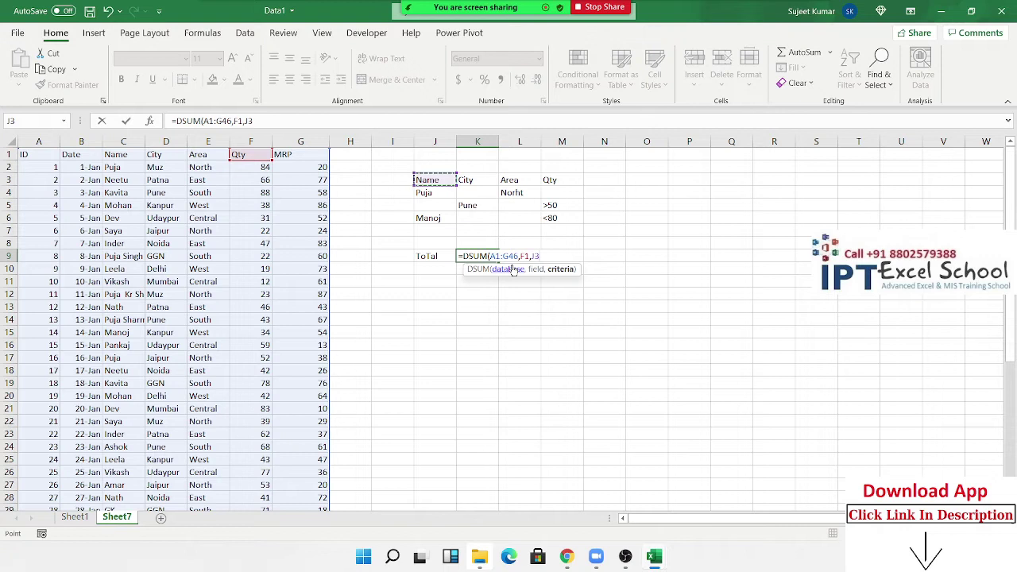
{"action": "key", "text": "shift+Right"}
{"action": "key", "text": "shift+Right"}
{"action": "key", "text": "shift+Right"}
{"action": "key", "text": "shift+Down"}
{"action": "key", "text": "shift+Down"}
{"action": "key", "text": "shift+Down"}
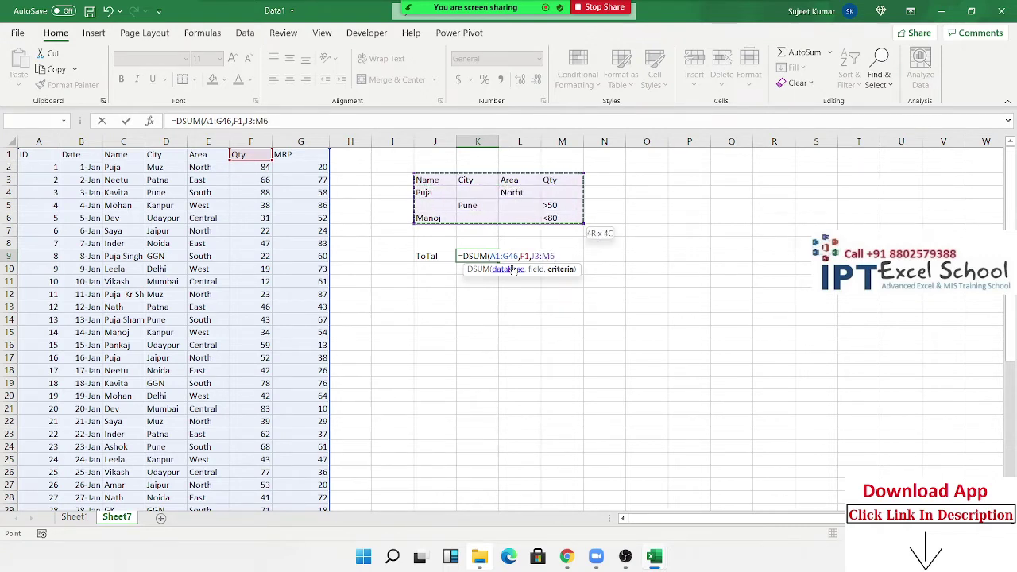
{"action": "key", "text": "Return"}
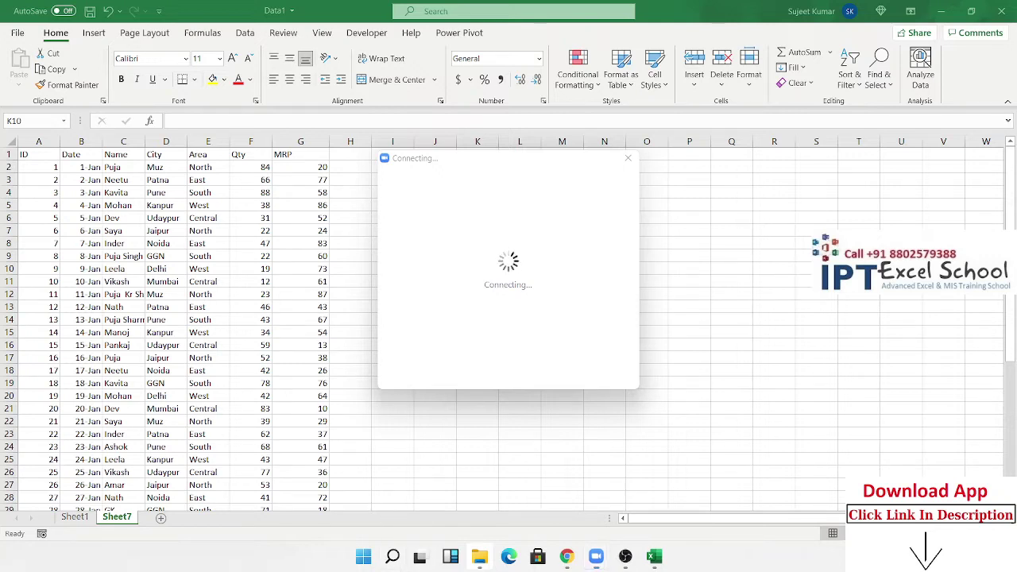
Switch Wi-Fi from the no-internet IPT_Excel network to vivo 1935.
{"action": "left_click", "coordinate": [938, 556]}
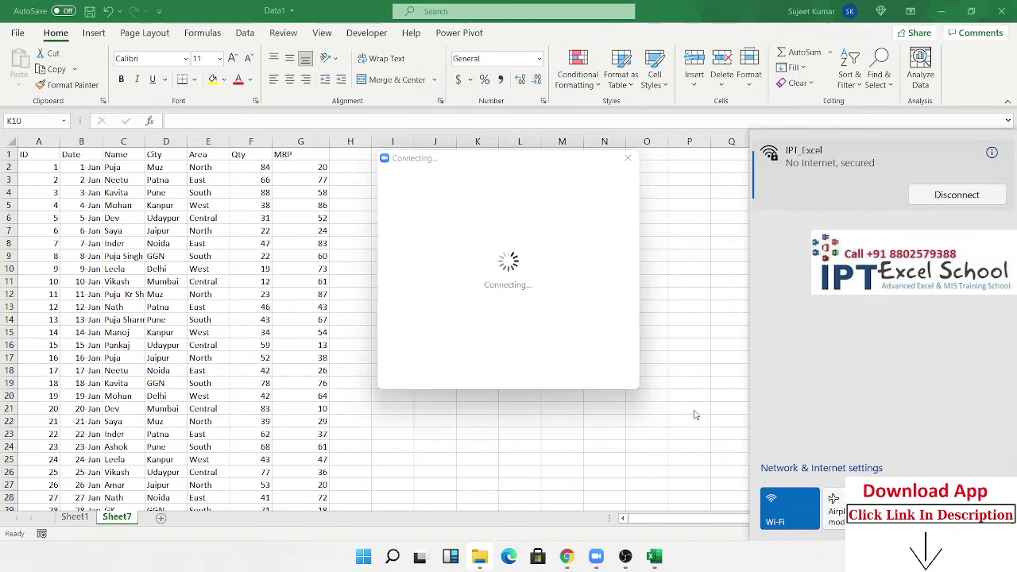
{"action": "left_click", "coordinate": [694, 404]}
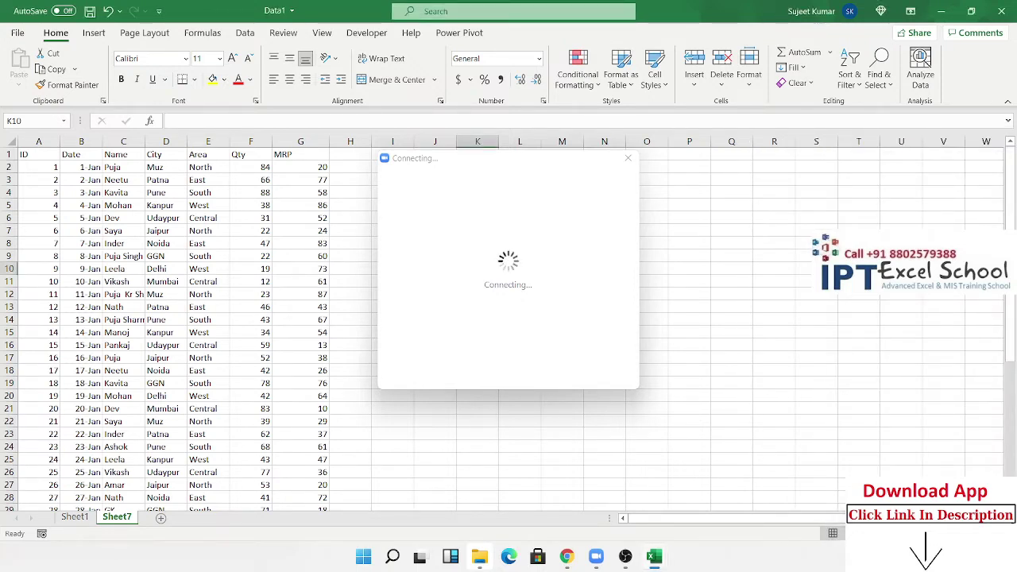
{"action": "left_click", "coordinate": [922, 556]}
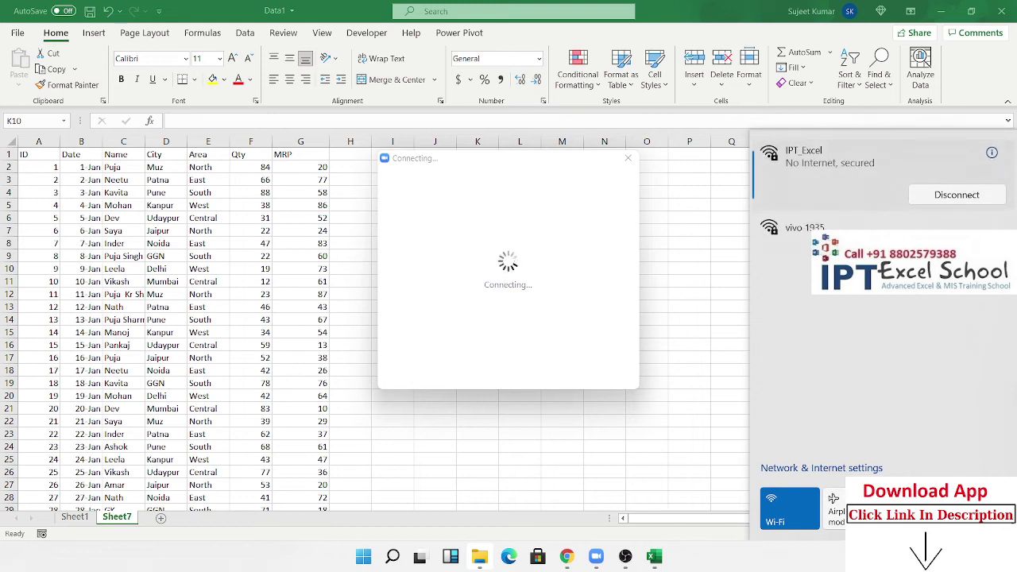
{"action": "left_click", "coordinate": [805, 227]}
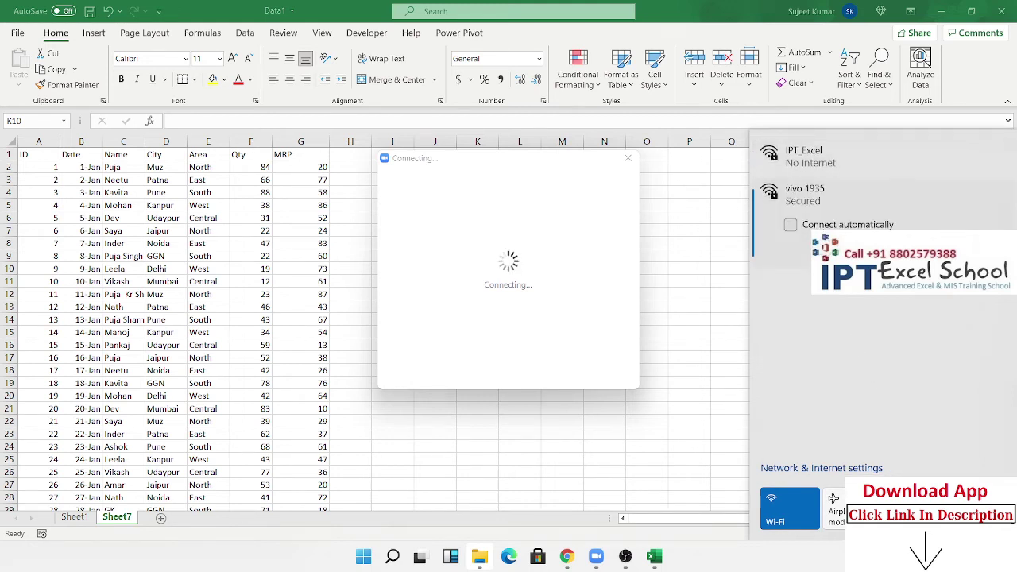
{"action": "left_click", "coordinate": [957, 256]}
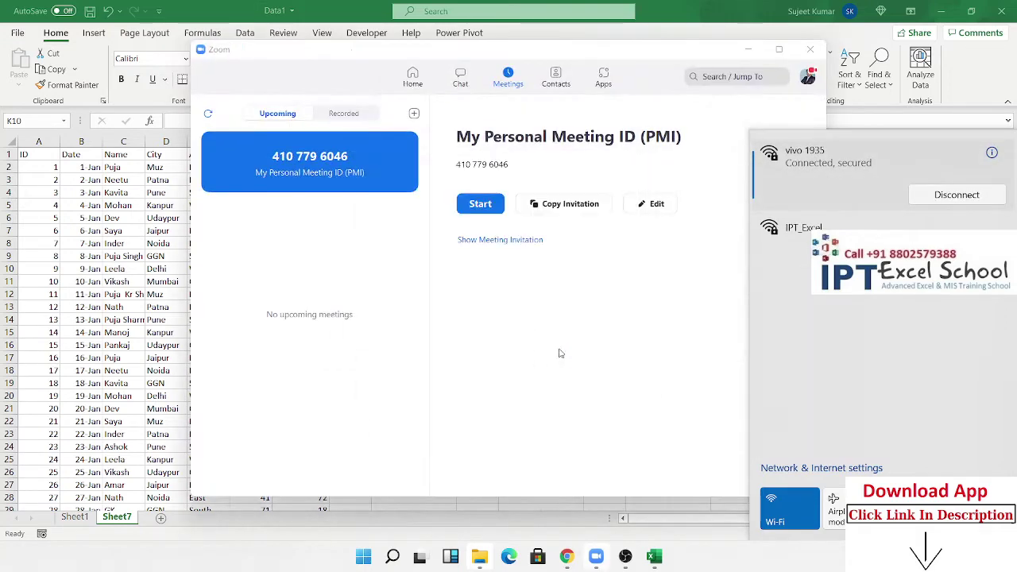
Start the Zoom personal meeting and share the whole screen.
{"action": "left_click", "coordinate": [605, 351]}
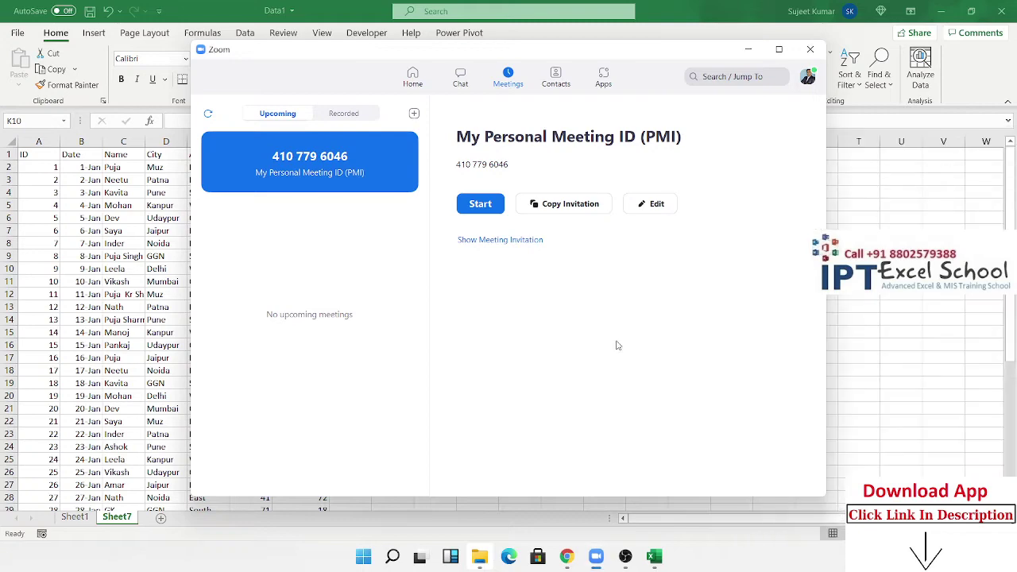
{"action": "left_click", "coordinate": [481, 208]}
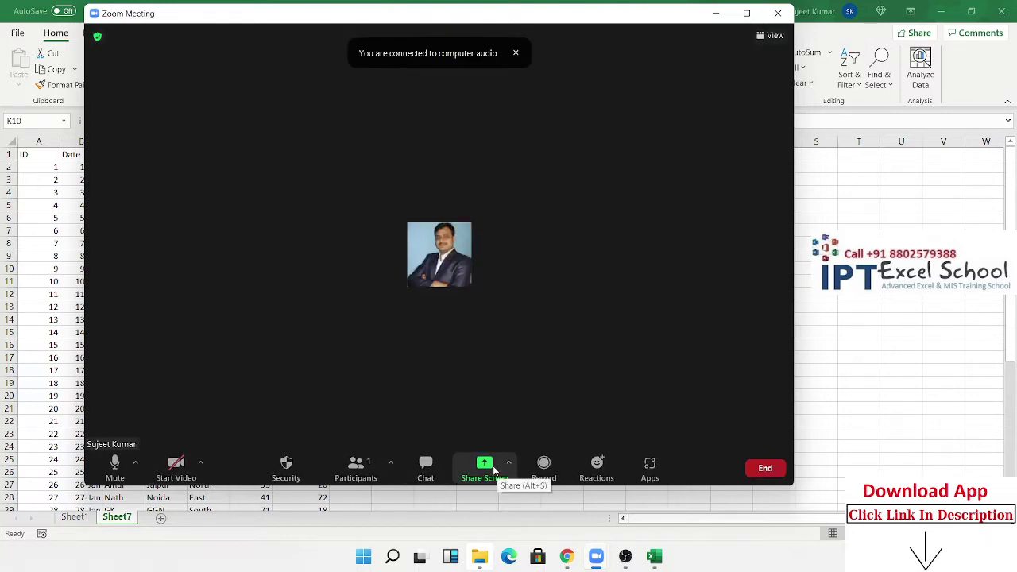
{"action": "left_click", "coordinate": [483, 470]}
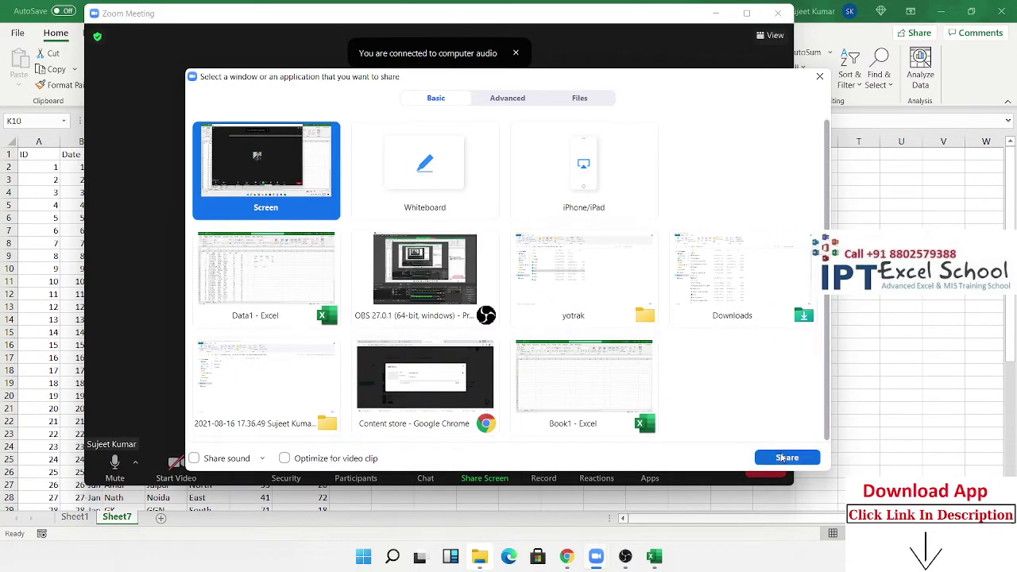
{"action": "left_click", "coordinate": [783, 458]}
Admit every waiting-room guest so five participants are present.
{"action": "left_click", "coordinate": [573, 115]}
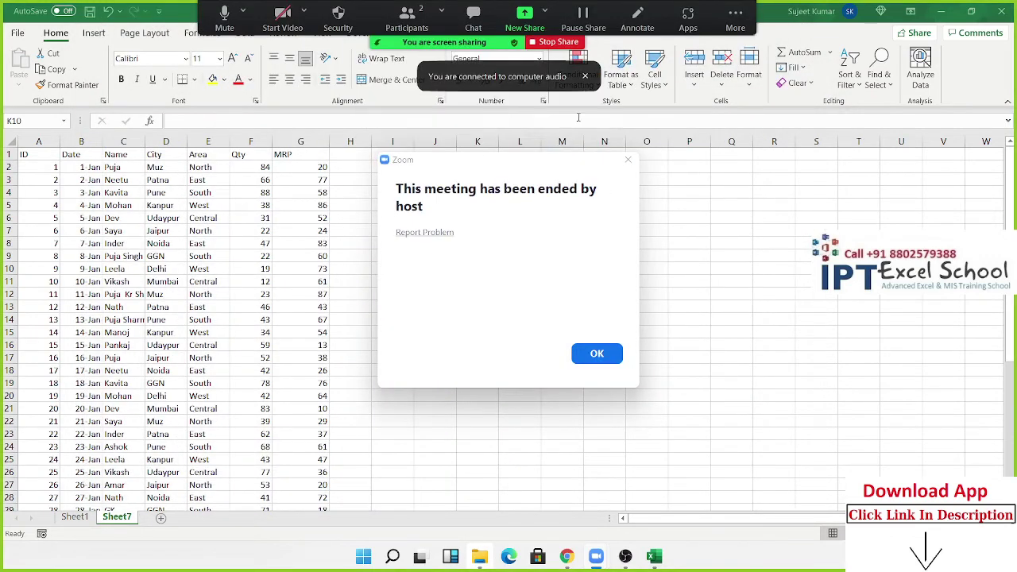
{"action": "left_click", "coordinate": [406, 16]}
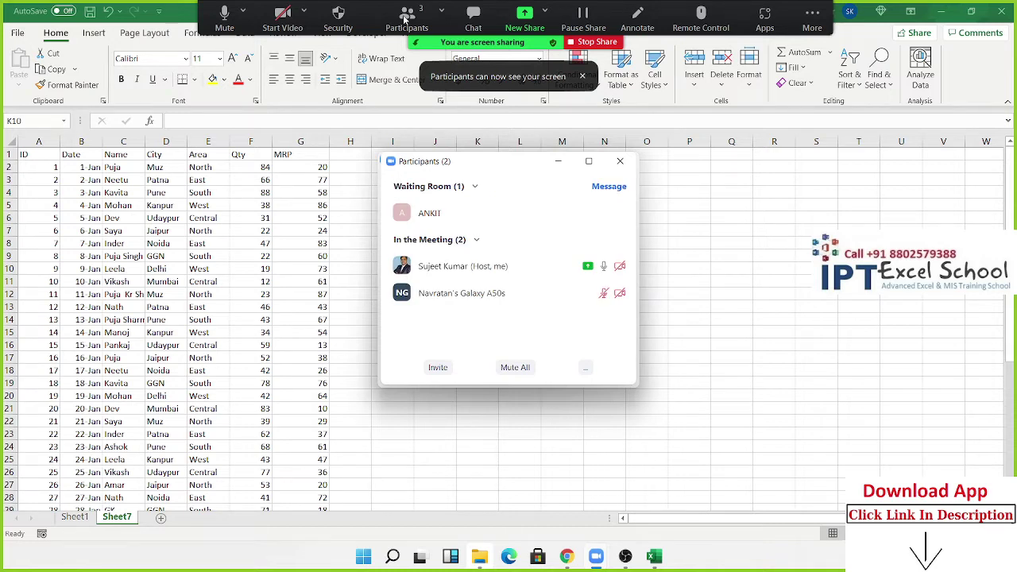
{"action": "left_click", "coordinate": [569, 216]}
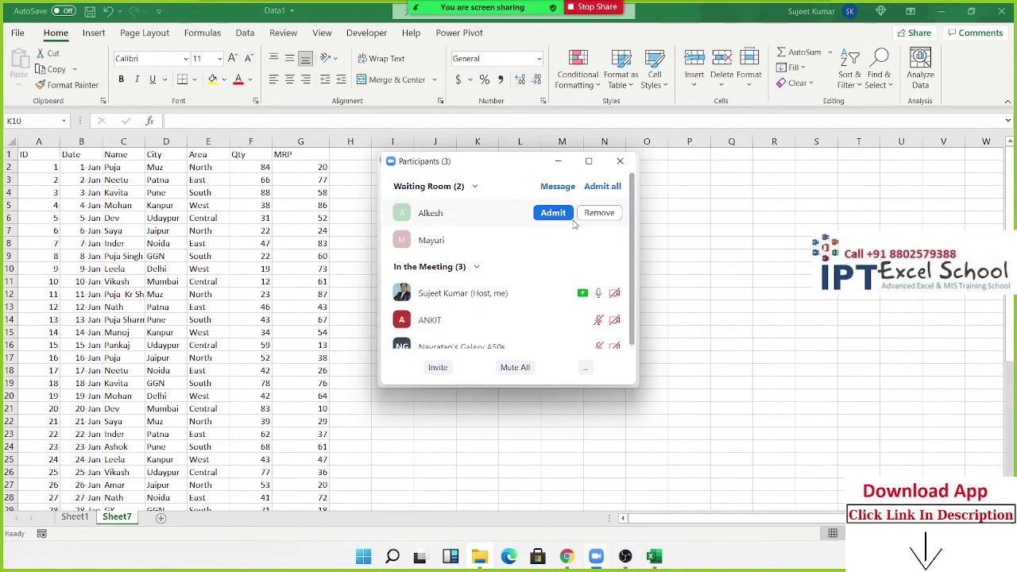
{"action": "left_click", "coordinate": [561, 216]}
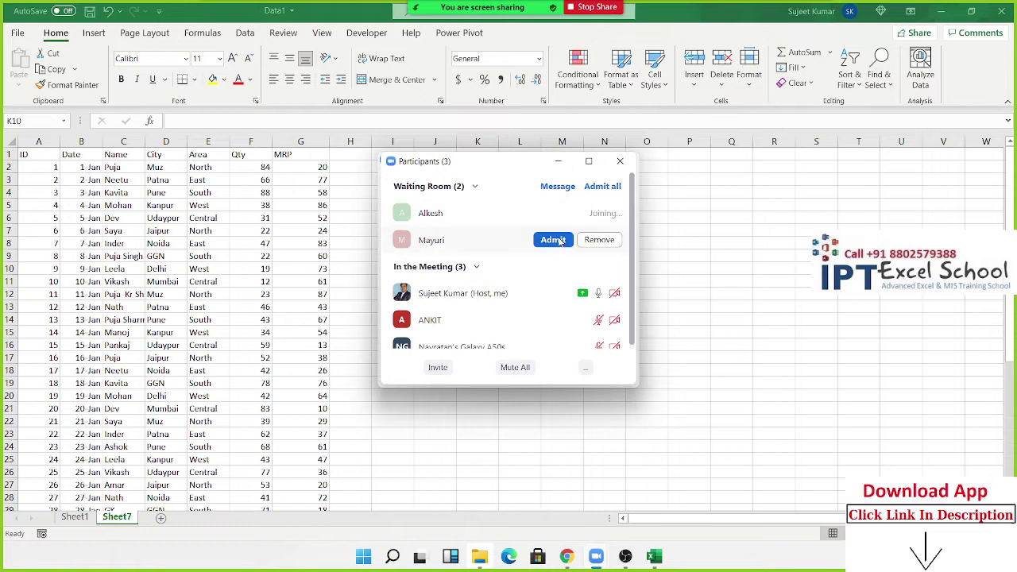
{"action": "left_click", "coordinate": [559, 240]}
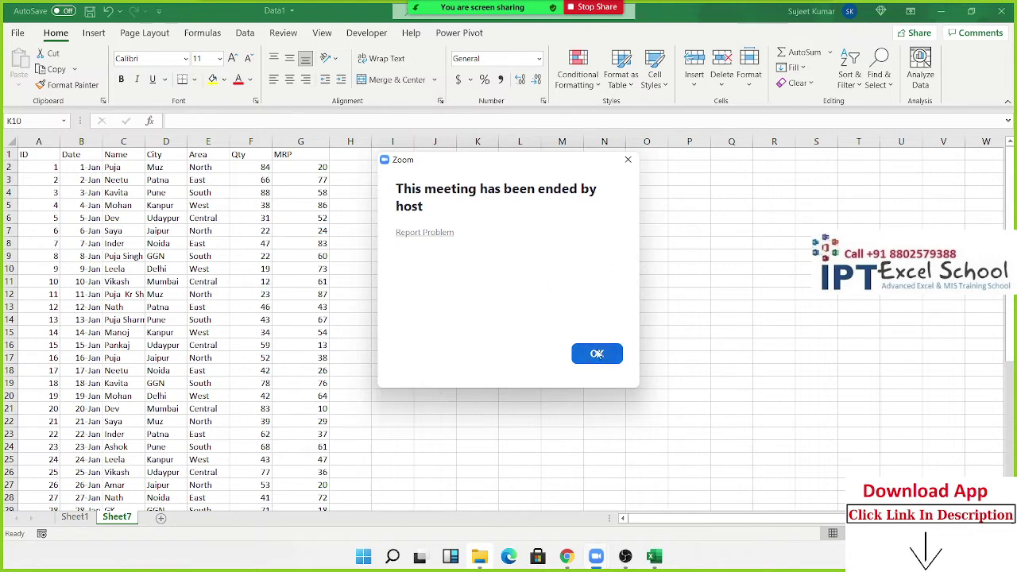
Dismiss the meeting-ended notice and close the participants list to reveal the criteria sheet.
{"action": "left_click", "coordinate": [633, 162]}
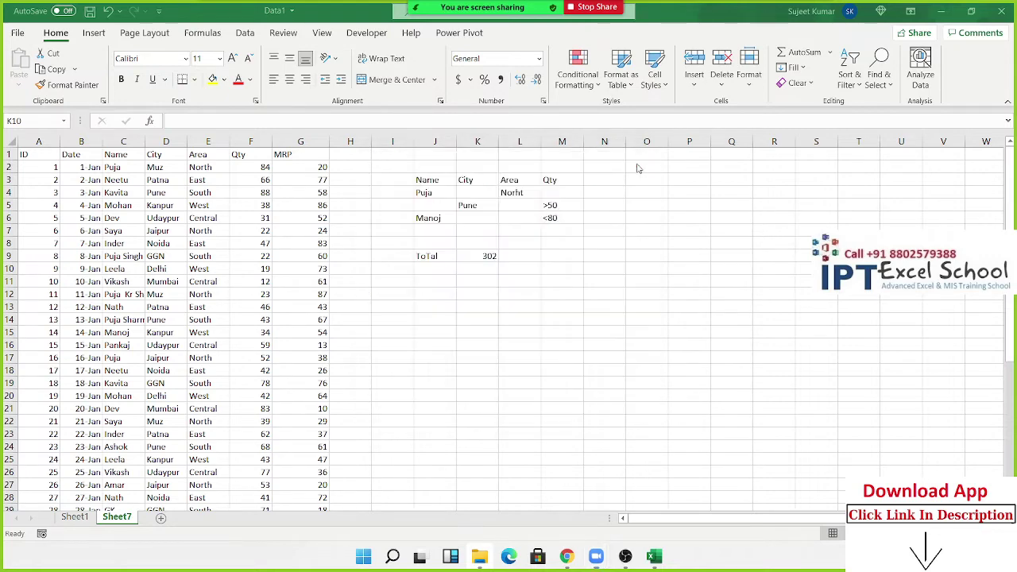
{"action": "left_click", "coordinate": [406, 12]}
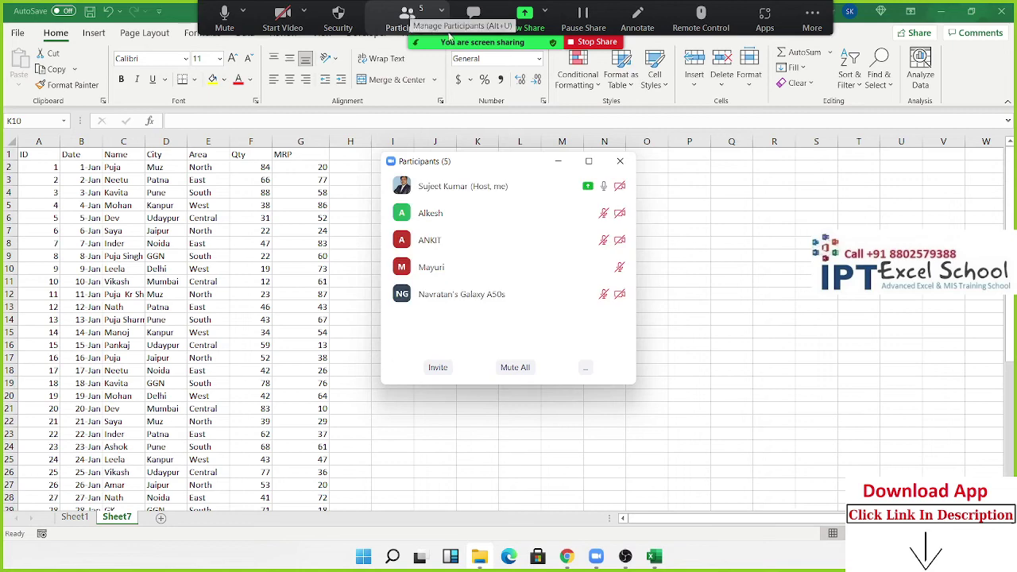
{"action": "left_click", "coordinate": [619, 161]}
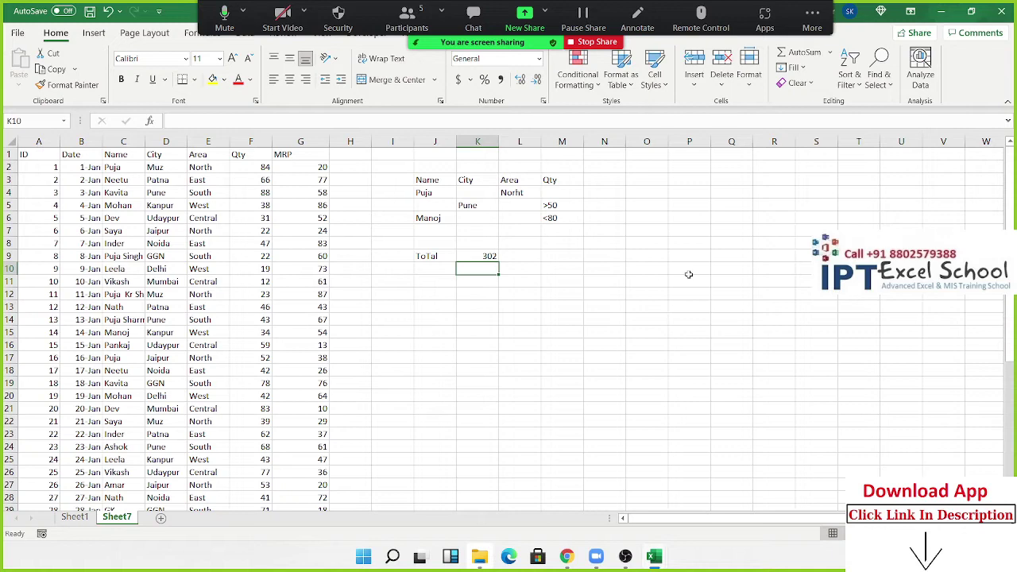
Clear K9's old total and start a DSUM over the sales database A1:G46.
{"action": "key", "text": "Up"}
{"action": "key", "text": "Delete"}
{"action": "type", "text": "="}
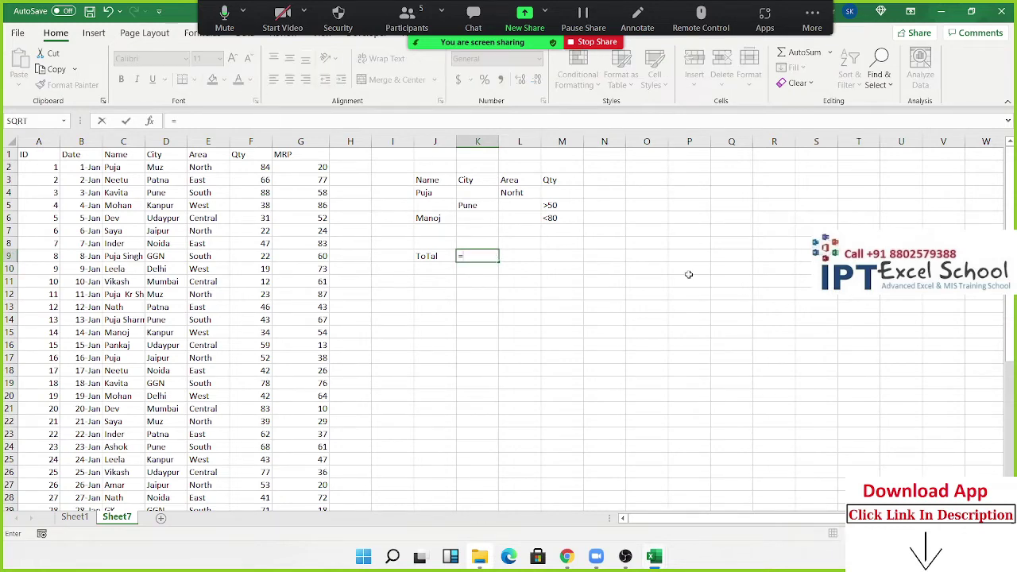
{"action": "type", "text": "dsu"}
{"action": "key", "text": "Tab"}
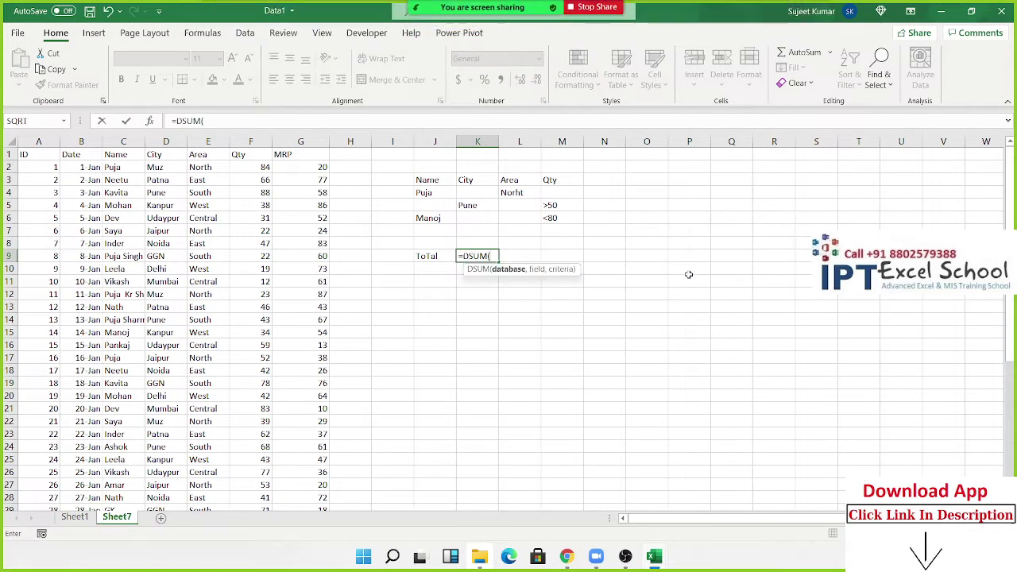
{"action": "key", "text": "Up"}
{"action": "key", "text": "Left"}
{"action": "key", "text": "Home"}
{"action": "key", "text": "ctrl+Up"}
{"action": "key", "text": "ctrl+shift+Right"}
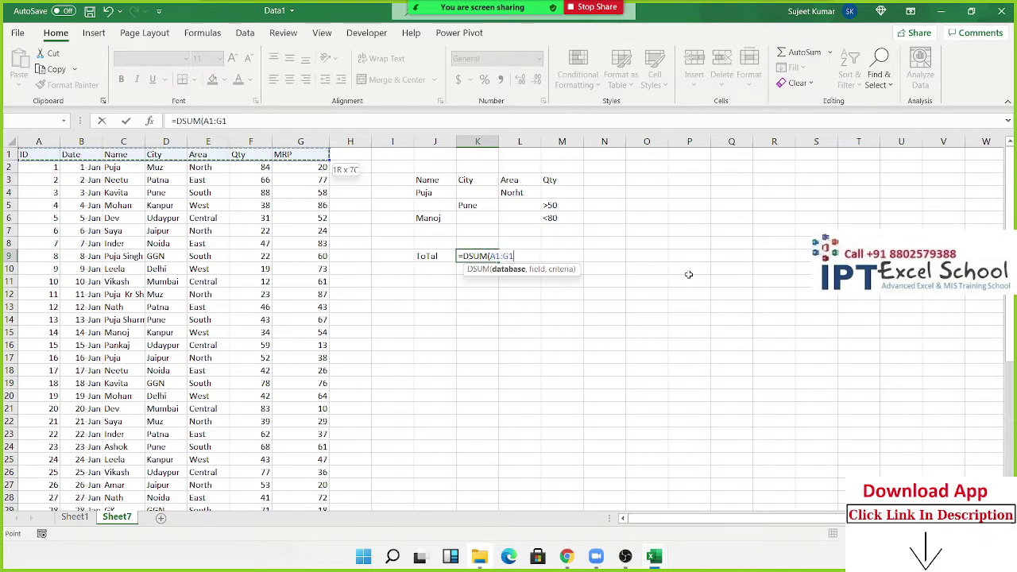
{"action": "key", "text": "ctrl+shift+Down"}
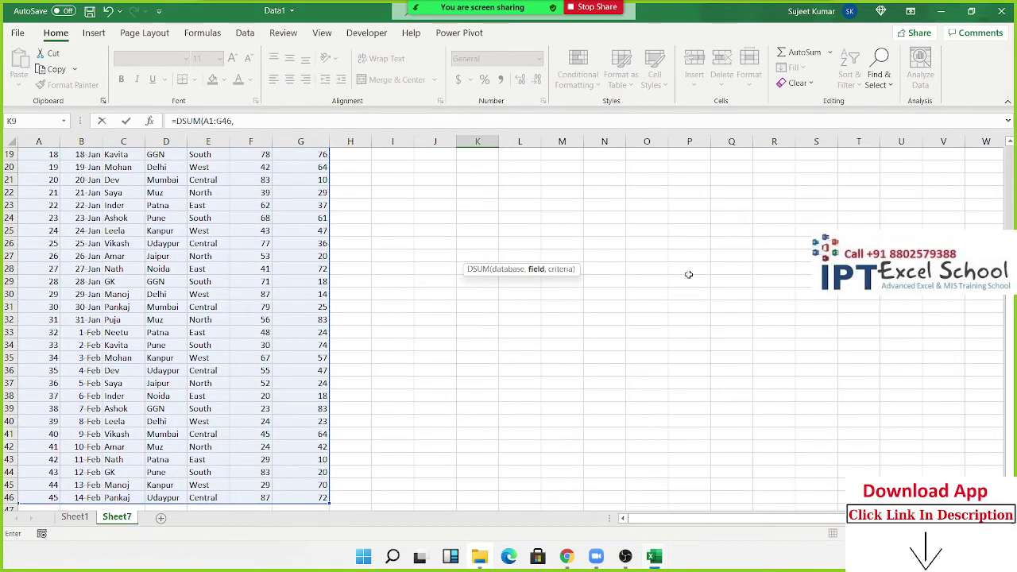
Finish the DSUM with the Qty field F1 and criteria J3:M6, giving 302.
{"action": "type", "text": ","}
{"action": "key", "text": "Up"}
{"action": "key", "text": "Up"}
{"action": "key", "text": "Up"}
{"action": "key", "text": "Up"}
{"action": "key", "text": "Up"}
{"action": "key", "text": "Up"}
{"action": "key", "text": "Up"}
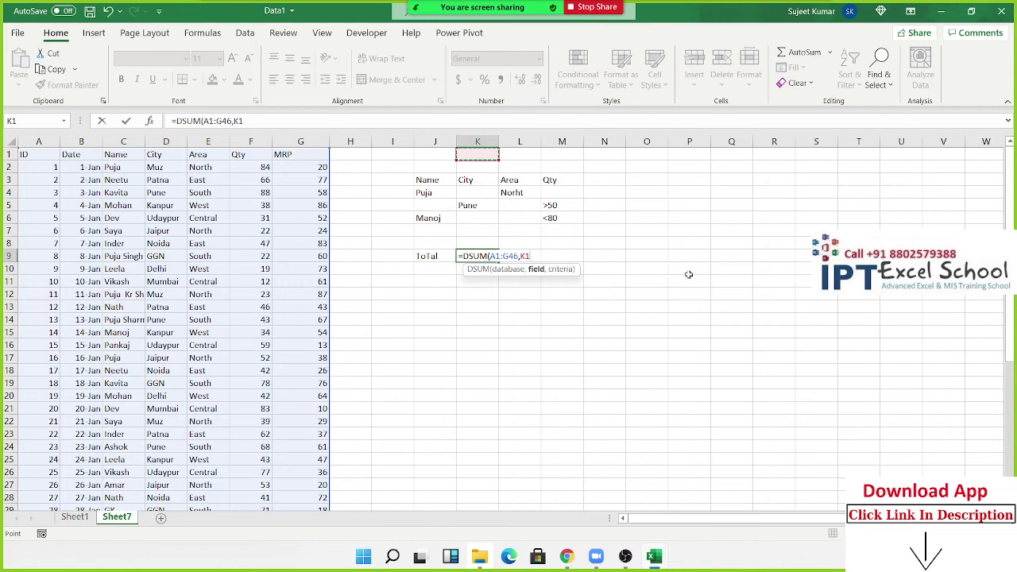
{"action": "key", "text": "Left"}
{"action": "key", "text": "Left"}
{"action": "key", "text": "Left"}
{"action": "key", "text": "Left"}
{"action": "key", "text": "Left"}
{"action": "type", "text": ","}
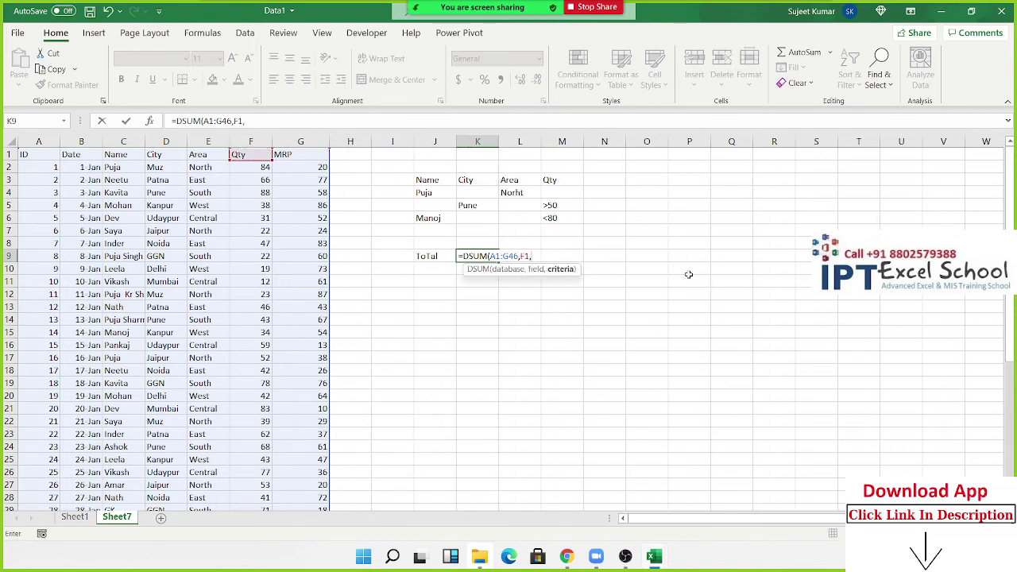
{"action": "key", "text": "Up"}
{"action": "key", "text": "Up"}
{"action": "key", "text": "Up"}
{"action": "key", "text": "Up"}
{"action": "key", "text": "Up"}
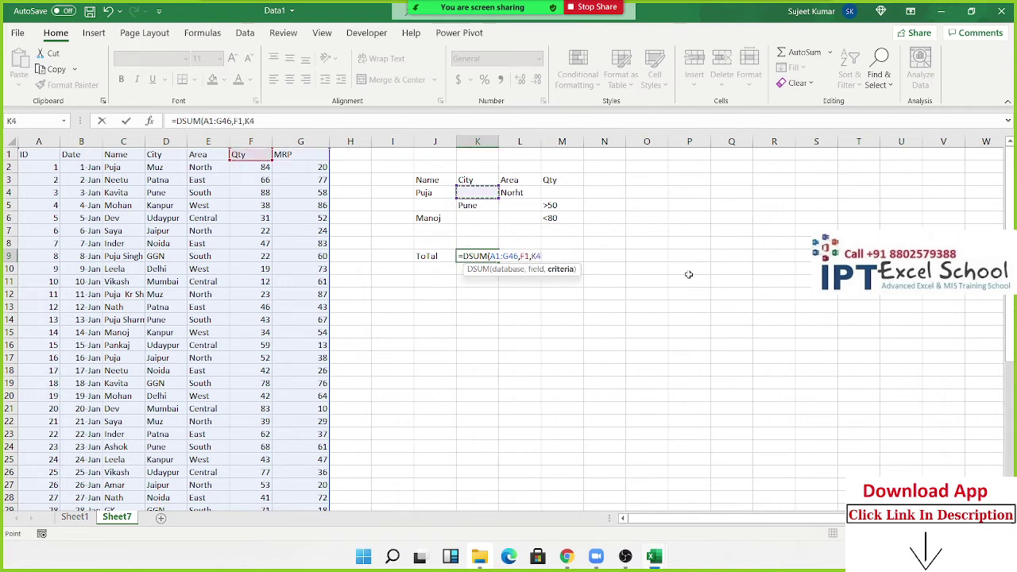
{"action": "key", "text": "Left"}
{"action": "key", "text": "Up"}
{"action": "key", "text": "shift+Right"}
{"action": "key", "text": "shift+Right"}
{"action": "key", "text": "shift+Right"}
{"action": "key", "text": "shift+Down"}
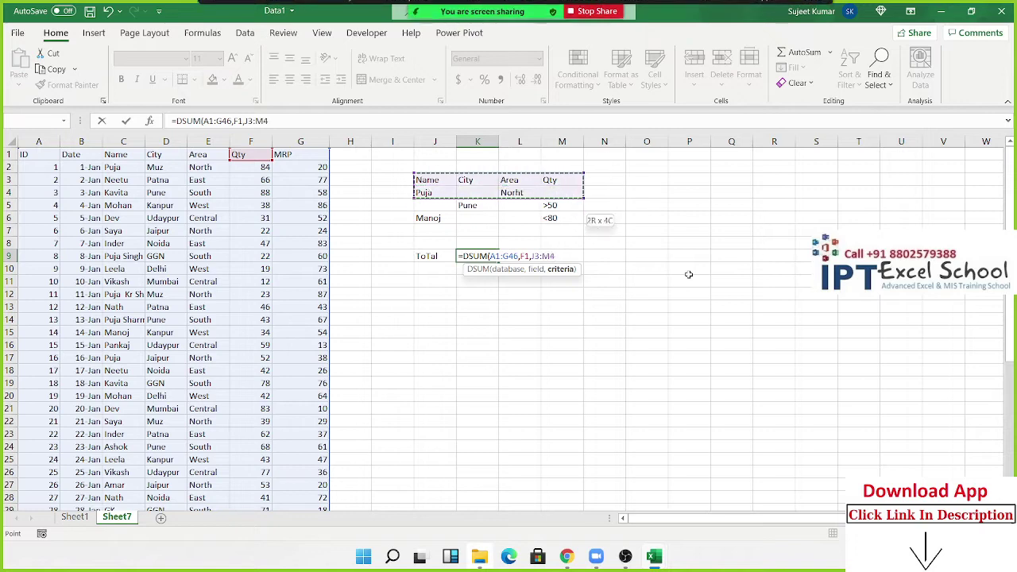
{"action": "key", "text": "shift+Down"}
{"action": "key", "text": "shift+Down"}
{"action": "key", "text": "Return"}
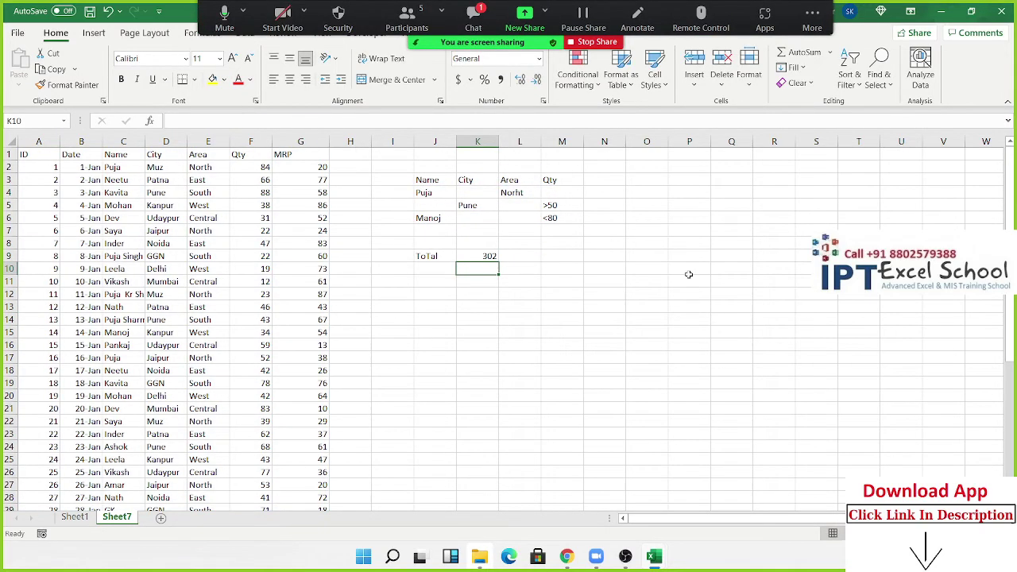
Check the meeting chat, then allow a participant to record local files in Zoom.
{"action": "left_click", "coordinate": [472, 18]}
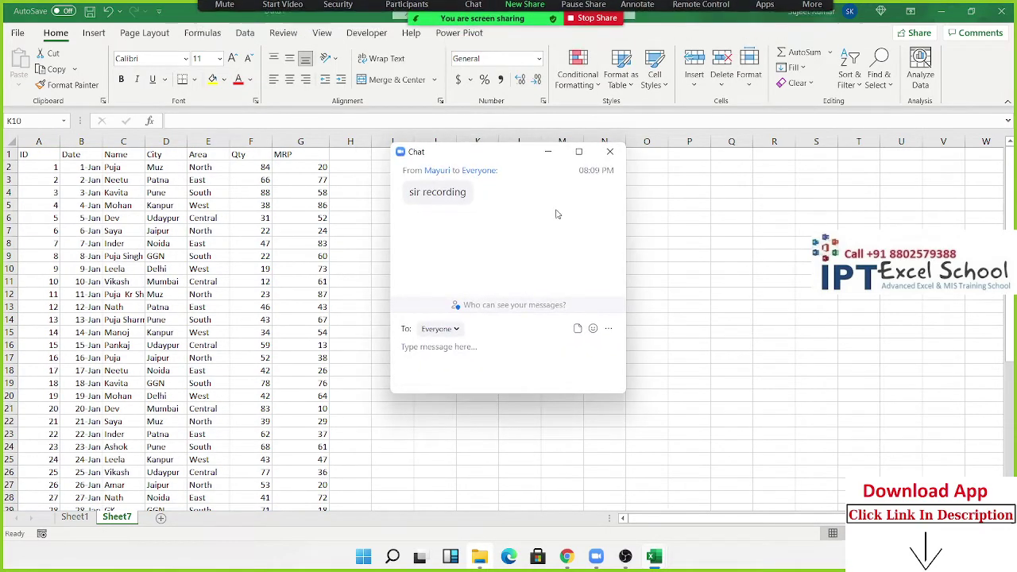
{"action": "left_click", "coordinate": [610, 151]}
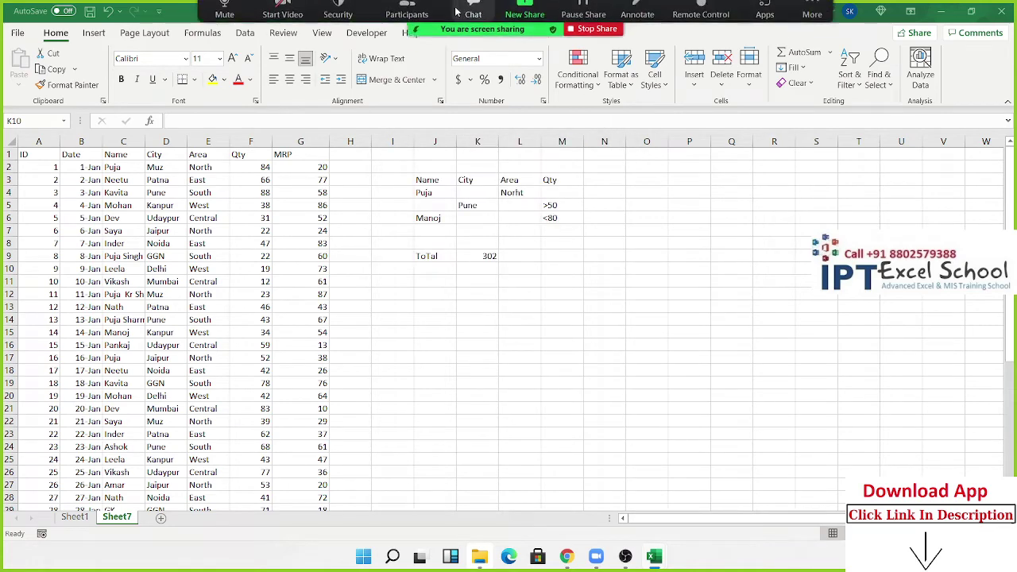
{"action": "left_click", "coordinate": [405, 17]}
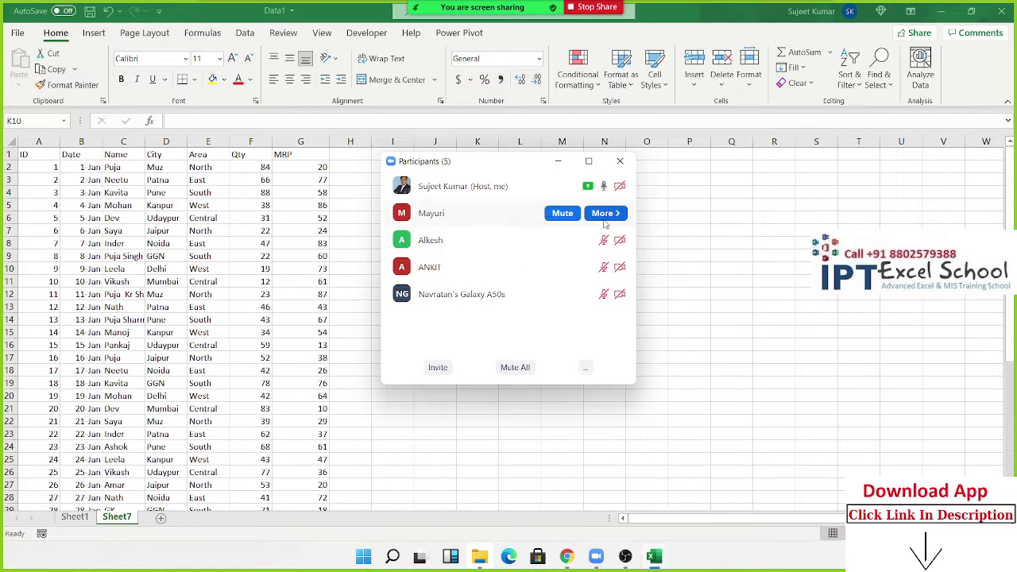
{"action": "left_click", "coordinate": [608, 217]}
{"action": "left_click", "coordinate": [667, 295]}
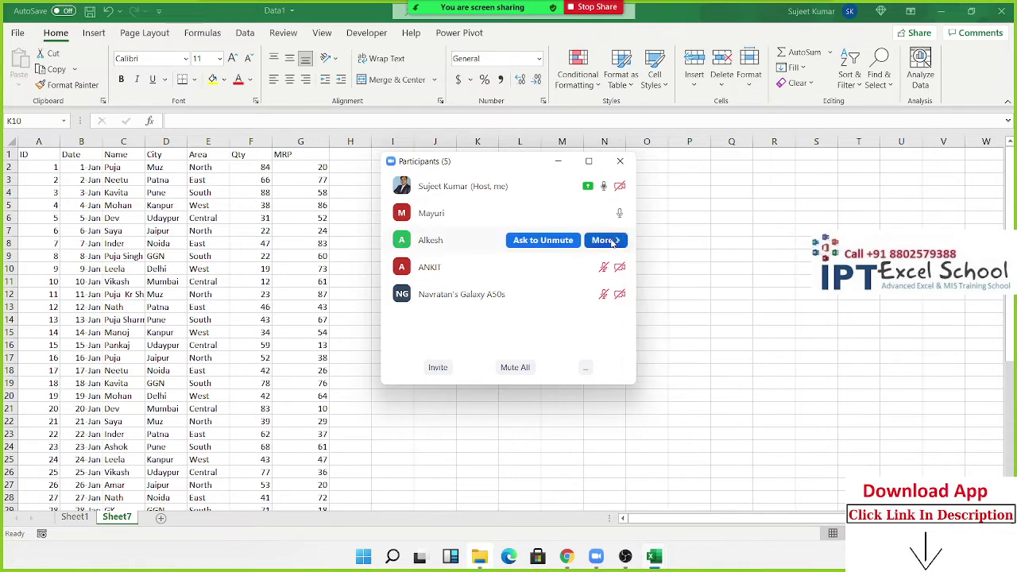
{"action": "left_click", "coordinate": [570, 328]}
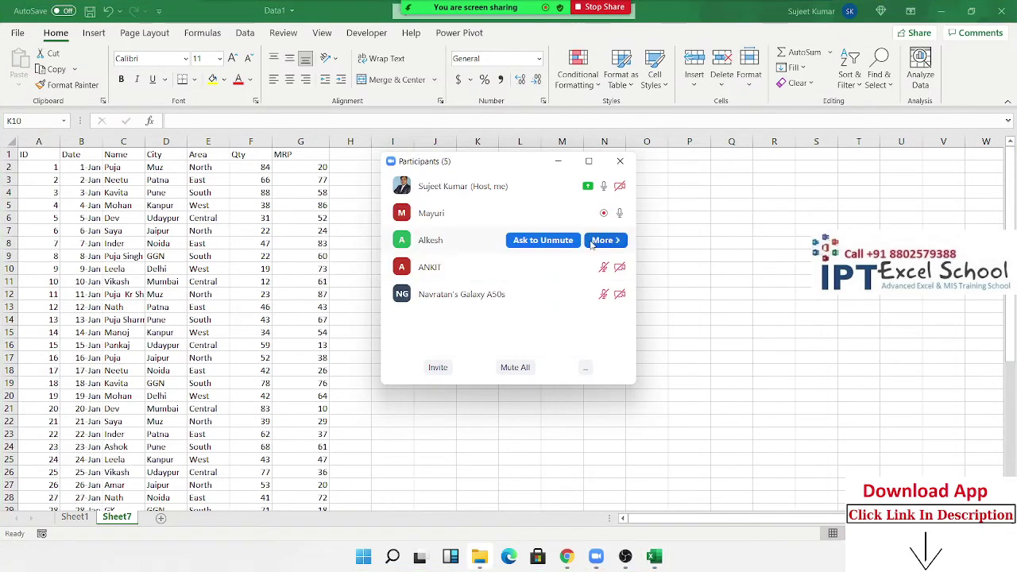
Let another participant record local files and close the Participants window.
{"action": "left_click", "coordinate": [605, 240]}
{"action": "left_click", "coordinate": [667, 338]}
{"action": "left_click", "coordinate": [605, 267]}
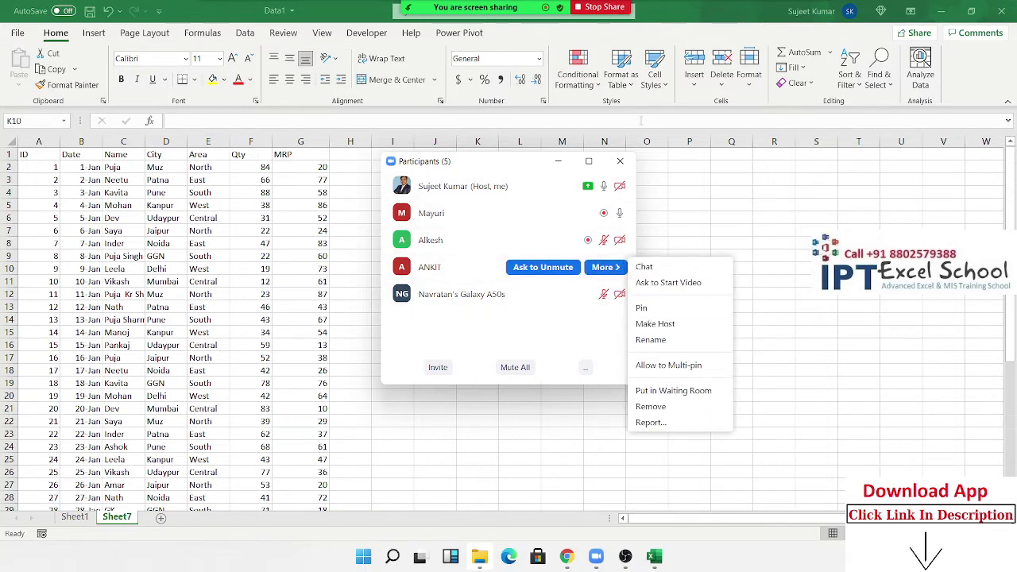
{"action": "left_click", "coordinate": [621, 162]}
Re-commit K9's DSUM formula and begin a new database formula in L9.
{"action": "double_click", "coordinate": [489, 256]}
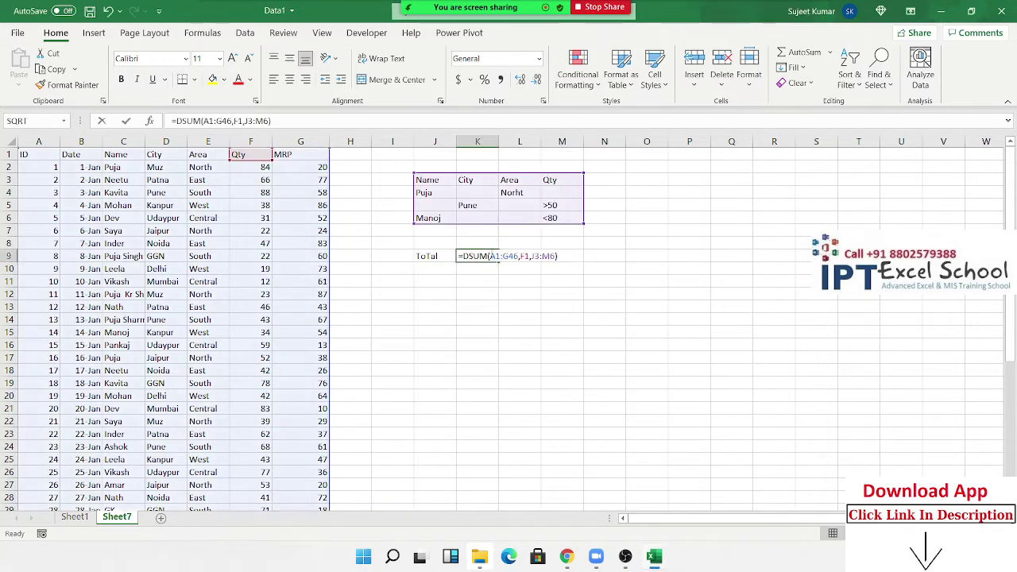
{"action": "key", "text": "ctrl+Return"}
{"action": "left_click", "coordinate": [537, 254]}
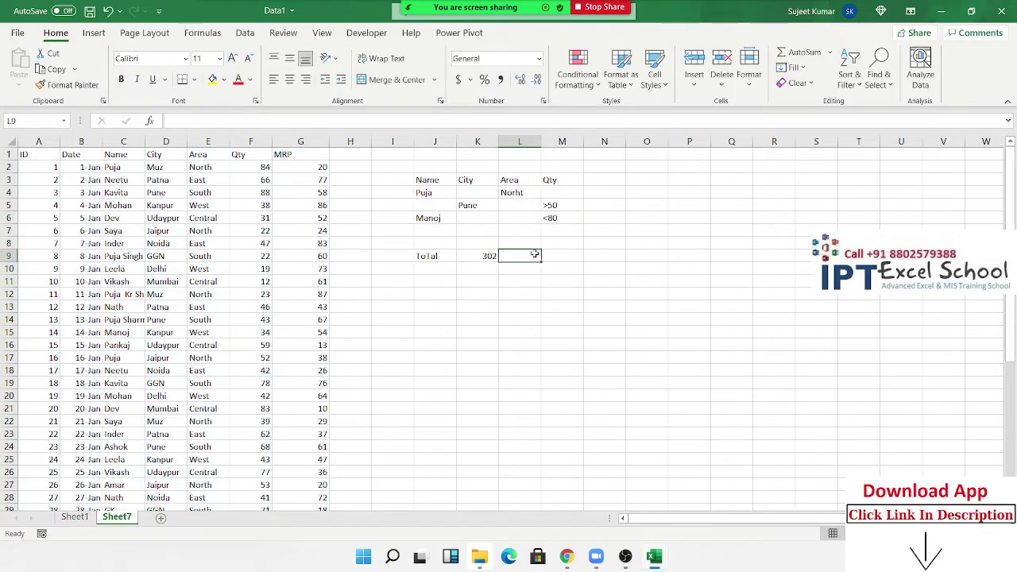
{"action": "type", "text": "="}
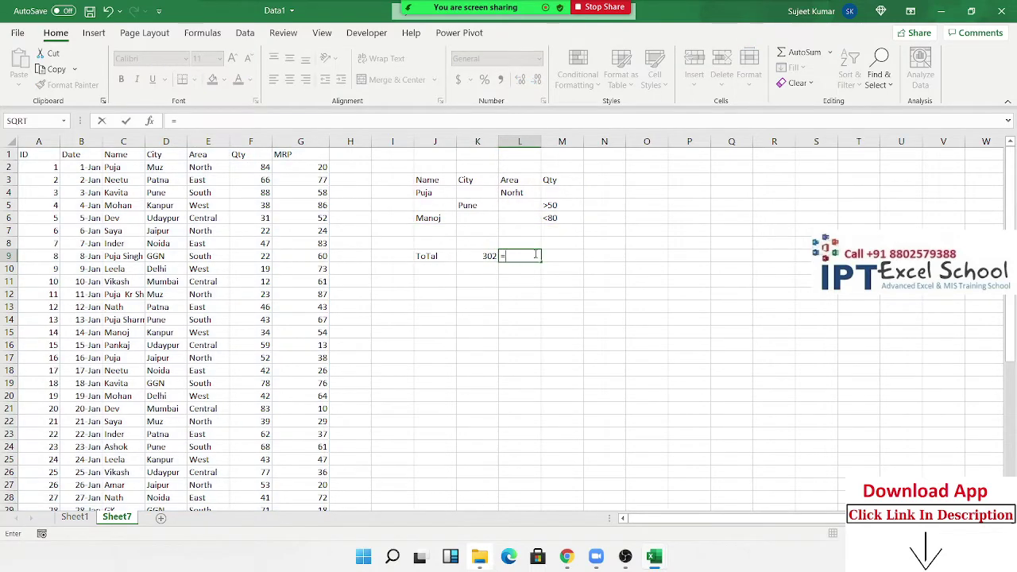
{"action": "type", "text": "da"}
Start =DAVERAGE in L9 over database A1:G46 with the Qty field F1.
{"action": "key", "text": "Down"}
{"action": "key", "text": "Down"}
{"action": "key", "text": "Tab"}
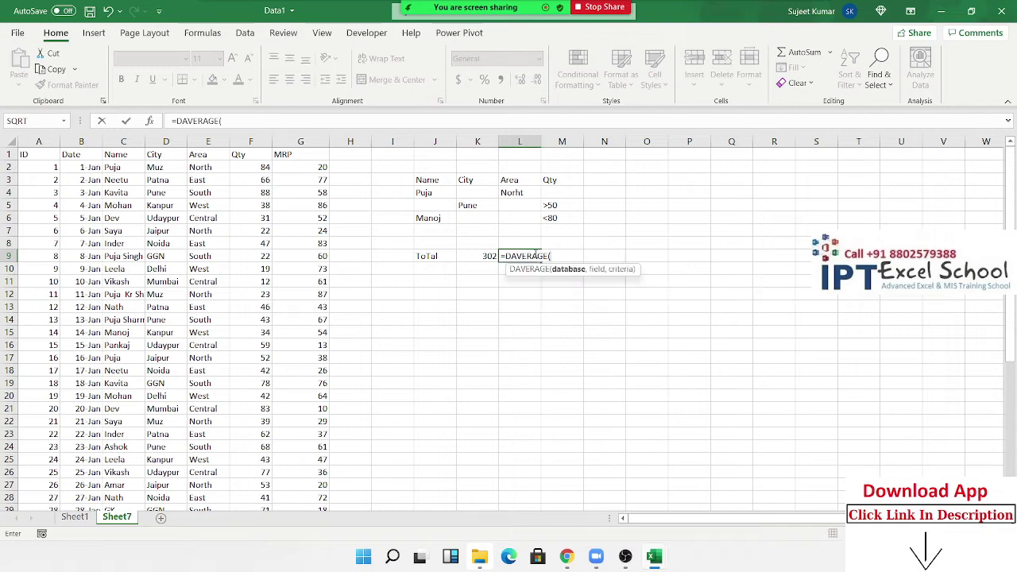
{"action": "key", "text": "Left"}
{"action": "key", "text": "ctrl+Left"}
{"action": "key", "text": "ctrl+Left"}
{"action": "key", "text": "ctrl+Left"}
{"action": "key", "text": "ctrl+Up"}
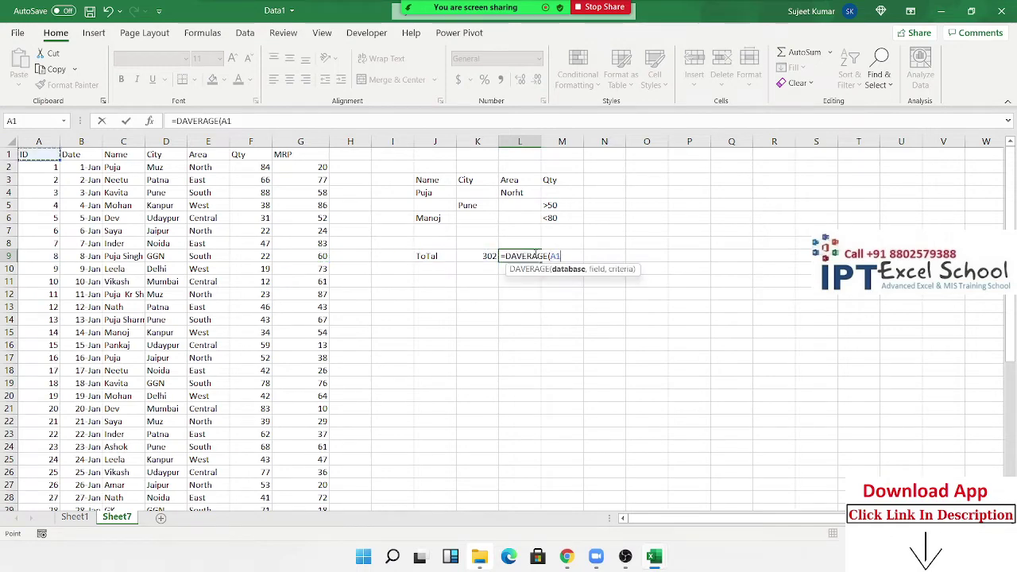
{"action": "key", "text": "ctrl+shift+Right"}
{"action": "key", "text": "ctrl+shift+Down"}
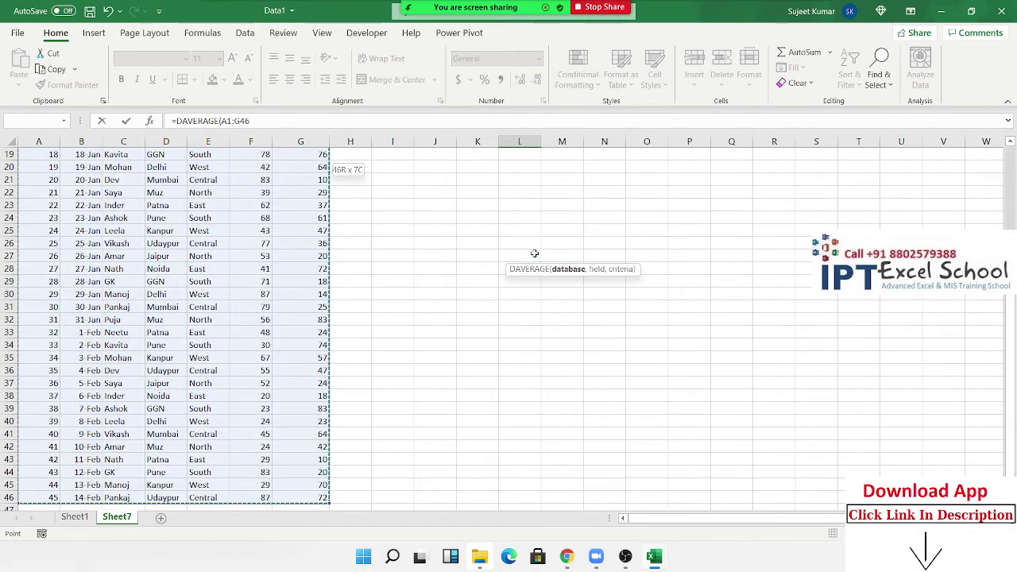
{"action": "type", "text": ","}
{"action": "key", "text": "Up"}
{"action": "key", "text": "Up"}
{"action": "key", "text": "Up"}
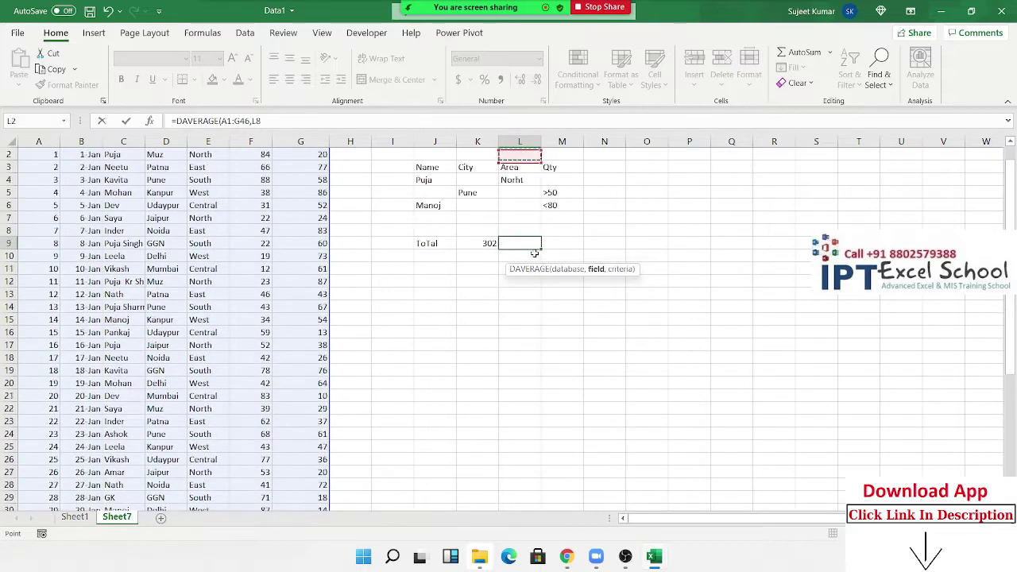
{"action": "key", "text": "Left"}
{"action": "key", "text": "Left"}
{"action": "key", "text": "Left"}
{"action": "key", "text": "Left"}
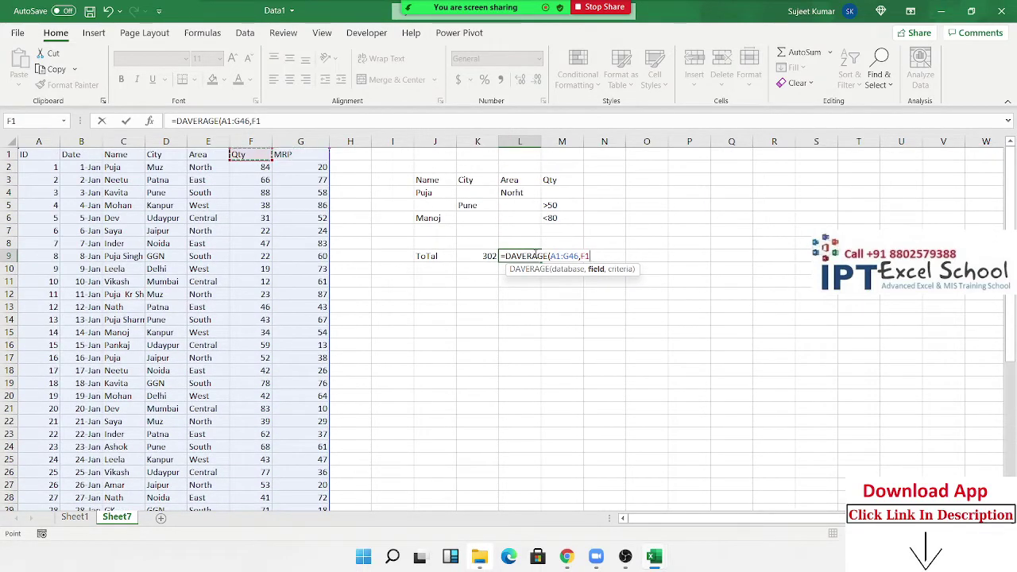
Add the J3:M6 criteria range and commit the DAVERAGE, returning 60.4.
{"action": "type", "text": ","}
{"action": "key", "text": "Up"}
{"action": "key", "text": "Up"}
{"action": "key", "text": "Up"}
{"action": "key", "text": "Up"}
{"action": "key", "text": "Up"}
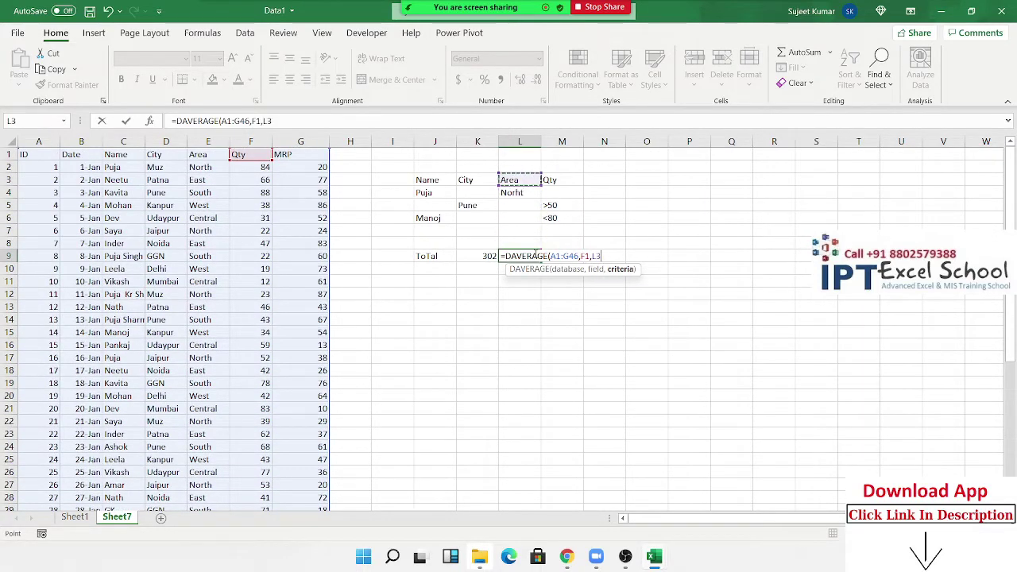
{"action": "key", "text": "Up"}
{"action": "key", "text": "Left"}
{"action": "key", "text": "Left"}
{"action": "key", "text": "Down"}
{"action": "key", "text": "shift+Right"}
{"action": "key", "text": "shift+Down"}
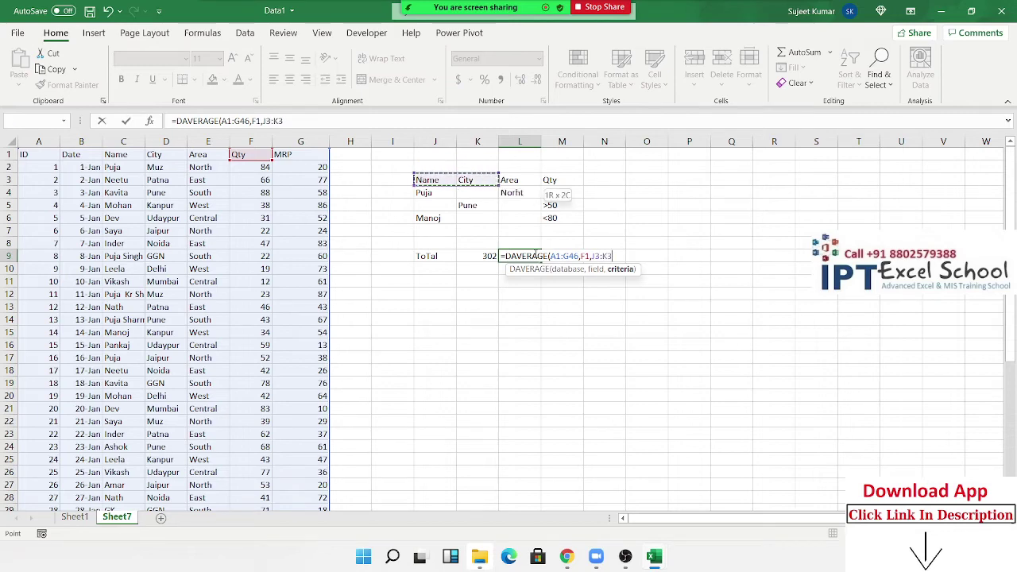
{"action": "key", "text": "shift+Right"}
{"action": "key", "text": "shift+Down"}
{"action": "key", "text": "shift+Right"}
{"action": "key", "text": "shift+Down"}
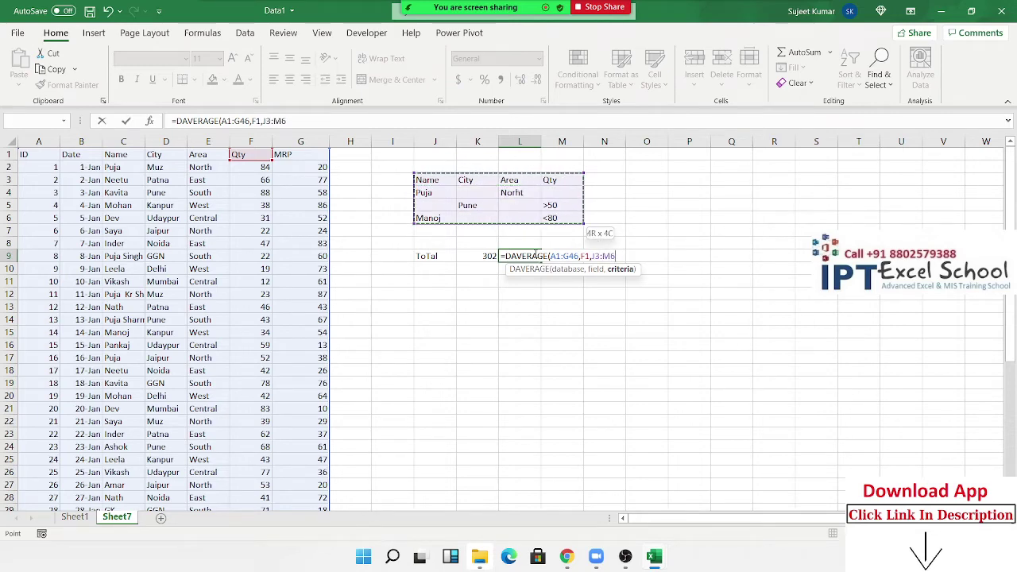
{"action": "key", "text": "Return"}
{"action": "left_click", "coordinate": [535, 254]}
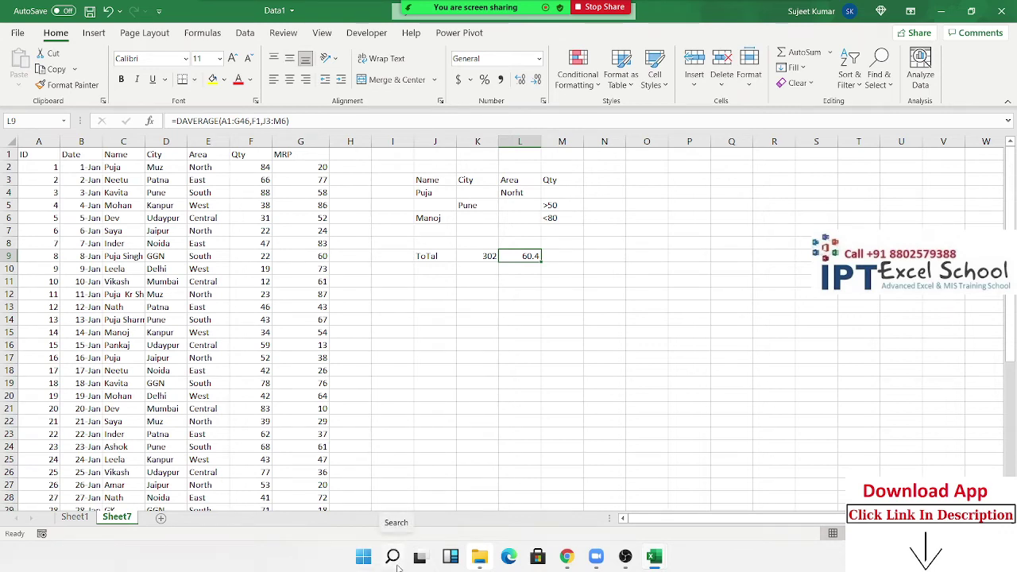
{"action": "key", "text": "Right"}
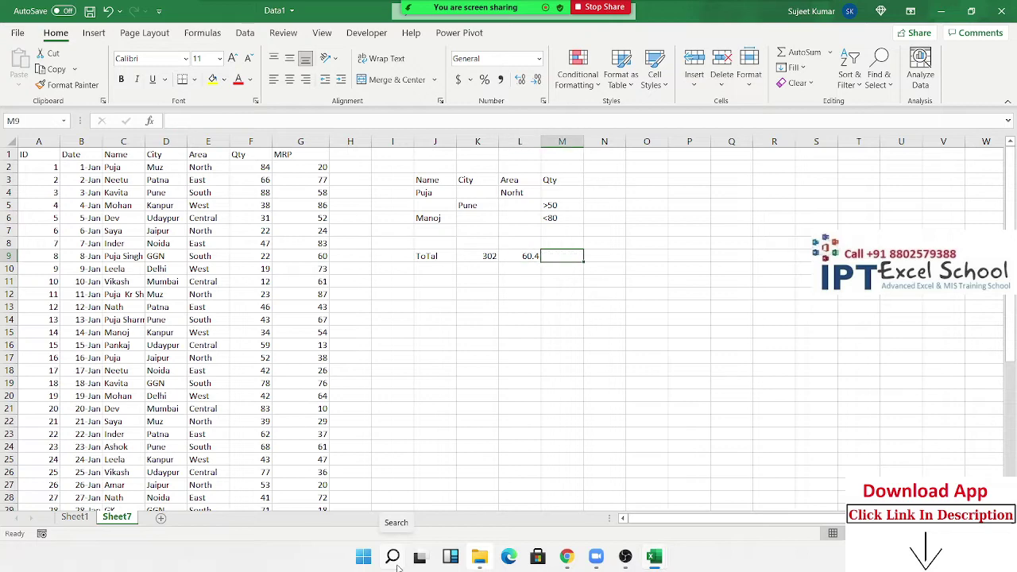
Start =DCOUNT in M9 over database A1:G46 with the Qty field F1.
{"action": "type", "text": "=dcou"}
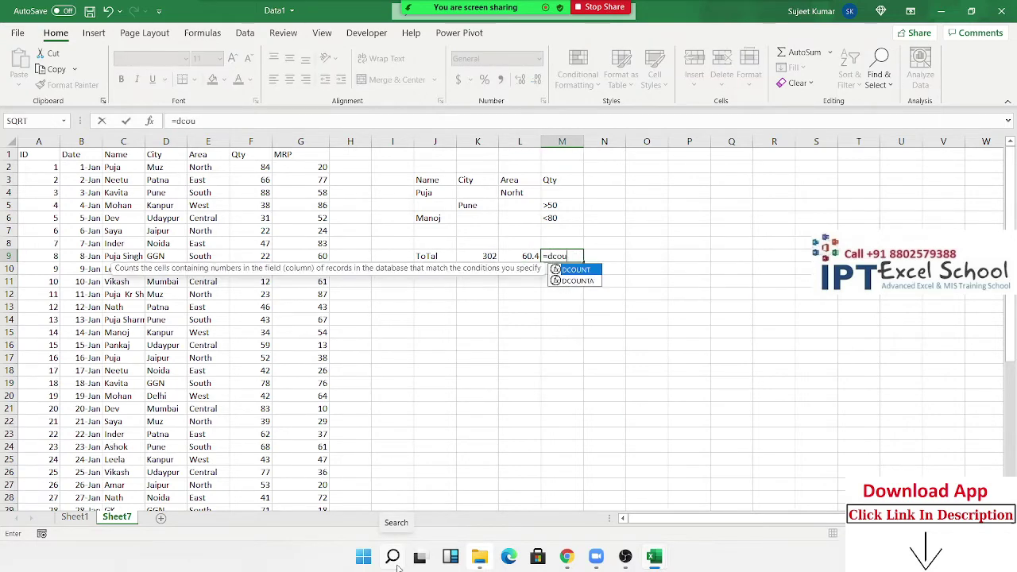
{"action": "key", "text": "Tab"}
{"action": "key", "text": "Left"}
{"action": "key", "text": "ctrl+Left"}
{"action": "key", "text": "ctrl+Left"}
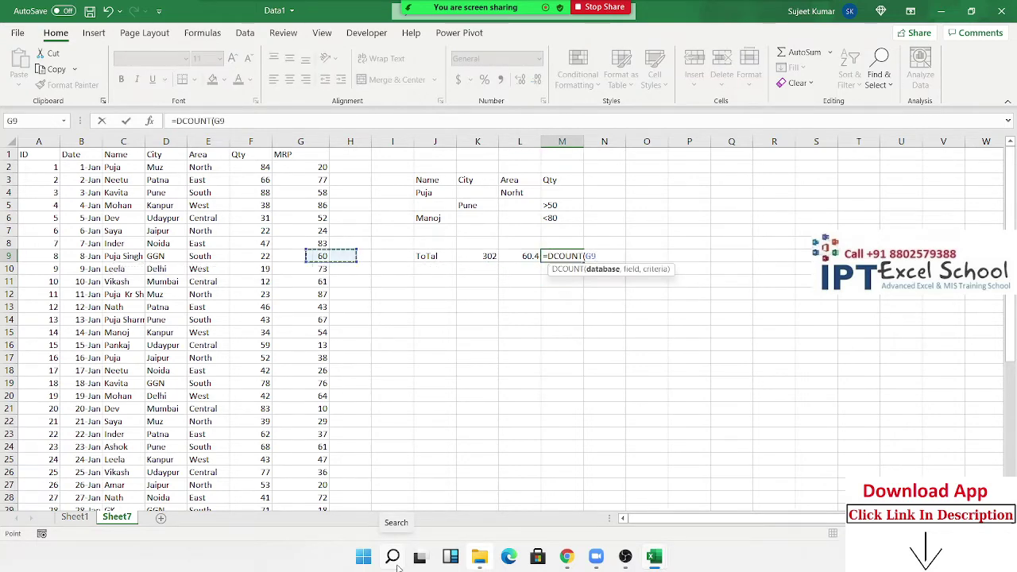
{"action": "key", "text": "ctrl+Left"}
{"action": "key", "text": "ctrl+Up"}
{"action": "key", "text": "ctrl+shift+Right"}
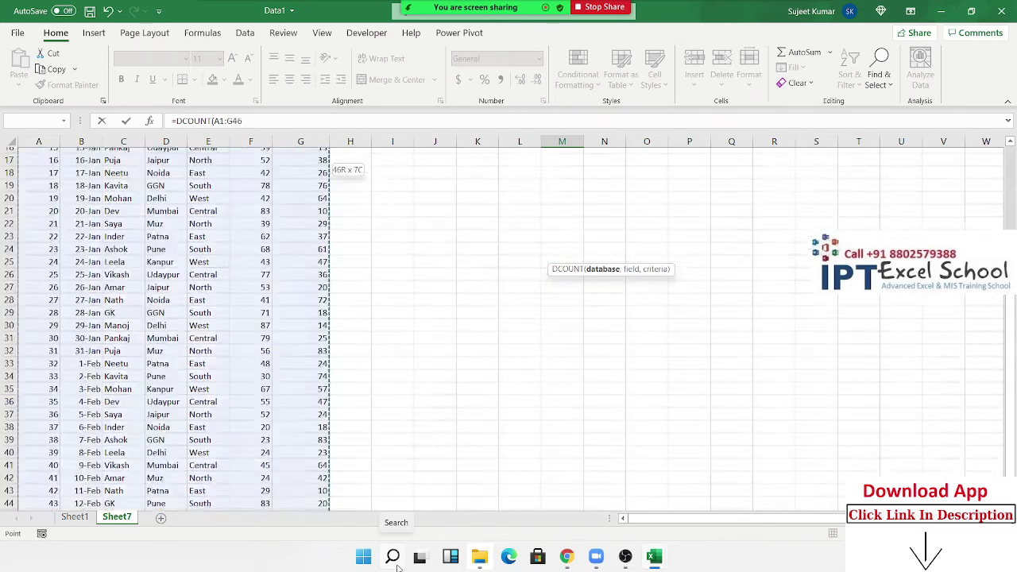
{"action": "key", "text": "ctrl+shift+Down"}
{"action": "type", "text": ","}
{"action": "key", "text": "Up"}
{"action": "key", "text": "Up"}
{"action": "key", "text": "Up"}
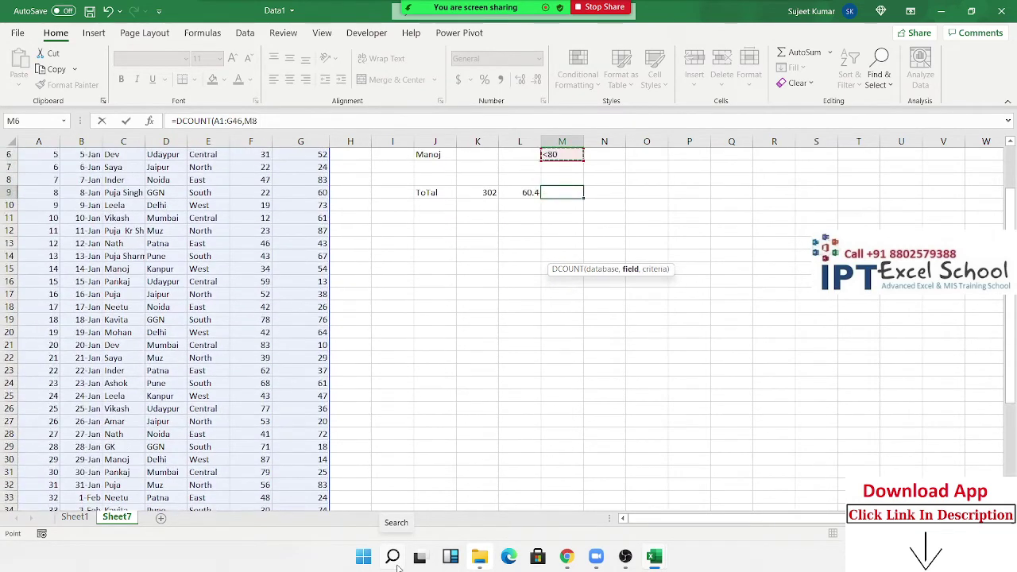
{"action": "key", "text": "Up"}
{"action": "key", "text": "Up"}
{"action": "key", "text": "Up"}
{"action": "key", "text": "Left"}
{"action": "key", "text": "Left"}
{"action": "key", "text": "Left"}
{"action": "key", "text": "Left"}
{"action": "key", "text": "Left"}
{"action": "key", "text": "Left"}
{"action": "key", "text": "Left"}
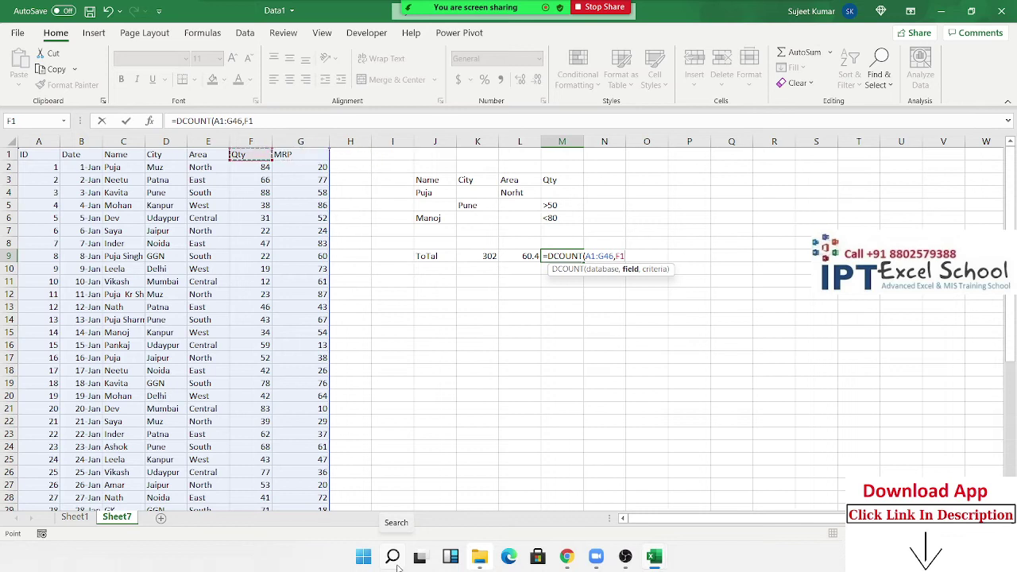
Add the J3:M6 criteria range and commit the DCOUNT, returning 5.
{"action": "type", "text": ","}
{"action": "key", "text": "Up"}
{"action": "key", "text": "Up"}
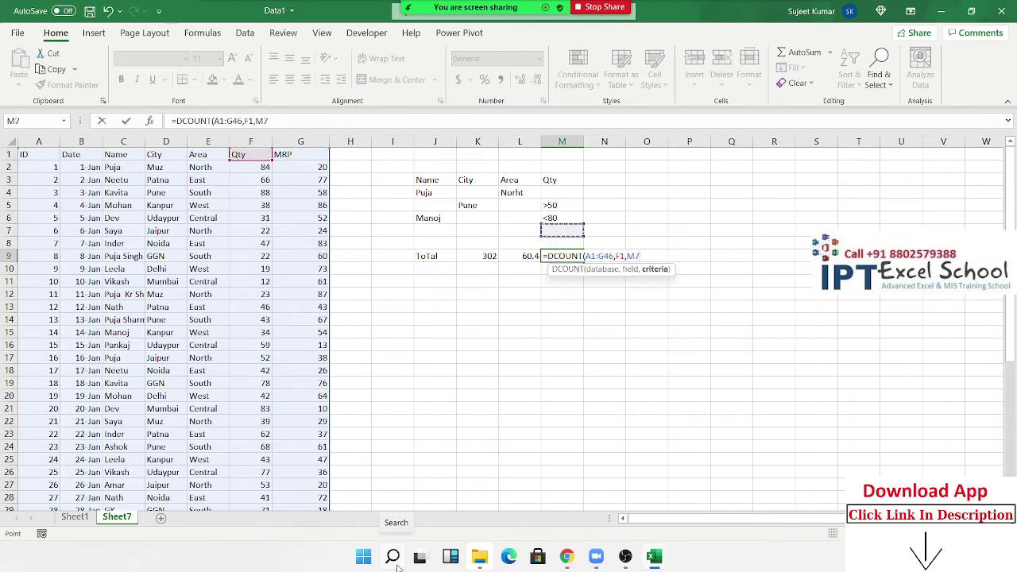
{"action": "key", "text": "Up"}
{"action": "key", "text": "Up"}
{"action": "key", "text": "Up"}
{"action": "key", "text": "Left"}
{"action": "key", "text": "Left"}
{"action": "key", "text": "Left"}
{"action": "key", "text": "shift+Right"}
{"action": "key", "text": "shift+Right"}
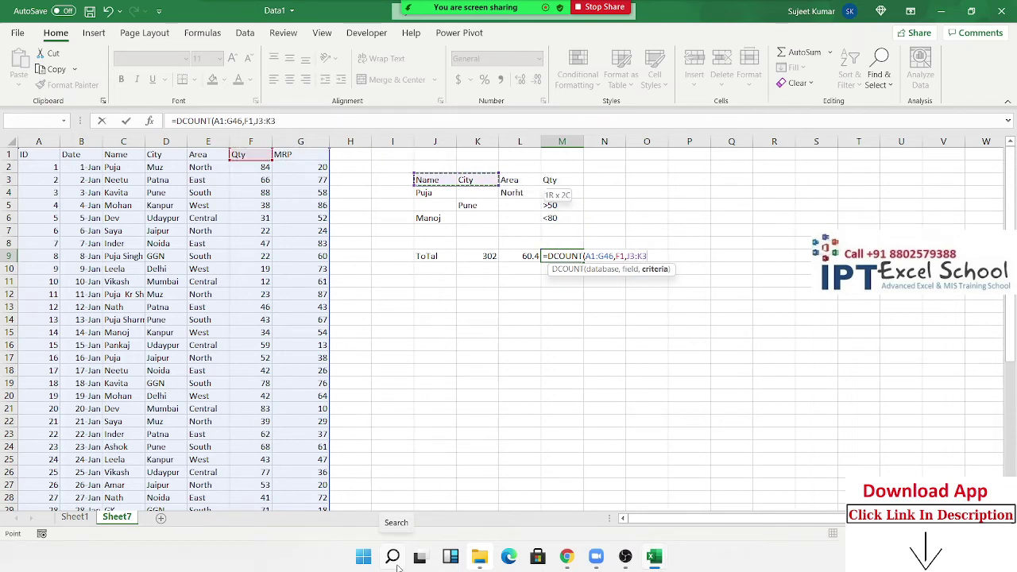
{"action": "key", "text": "shift+Right"}
{"action": "key", "text": "shift+Down"}
{"action": "key", "text": "shift+Down"}
{"action": "key", "text": "shift+Down"}
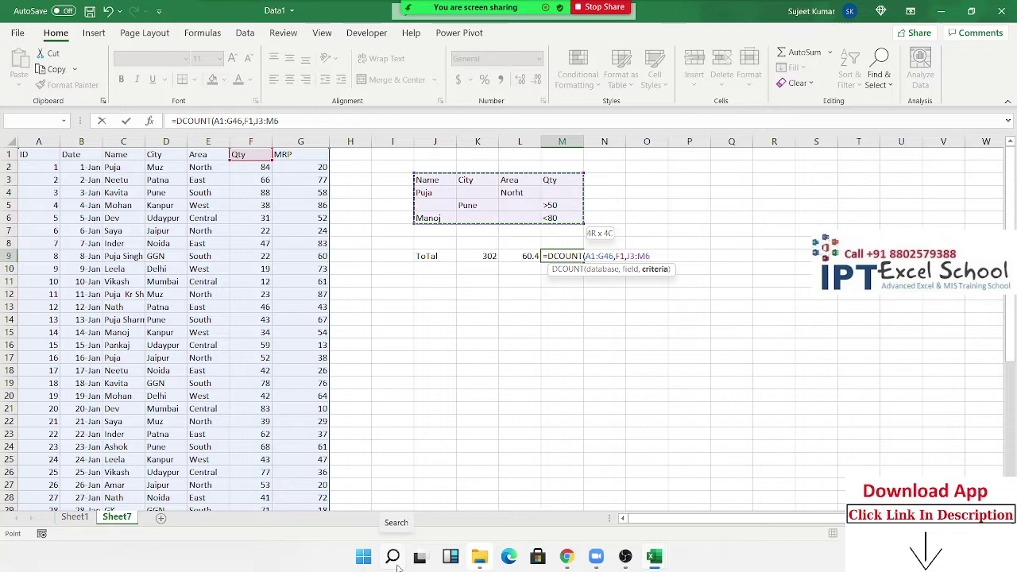
{"action": "key", "text": "Return"}
{"action": "key", "text": "Up"}
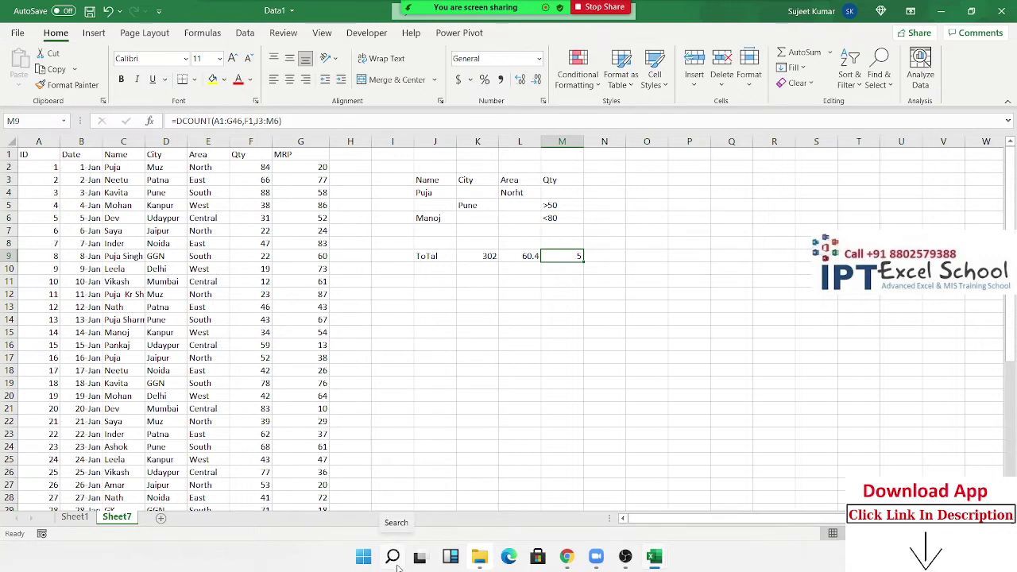
{"action": "key", "text": "Right"}
{"action": "type", "text": "="}
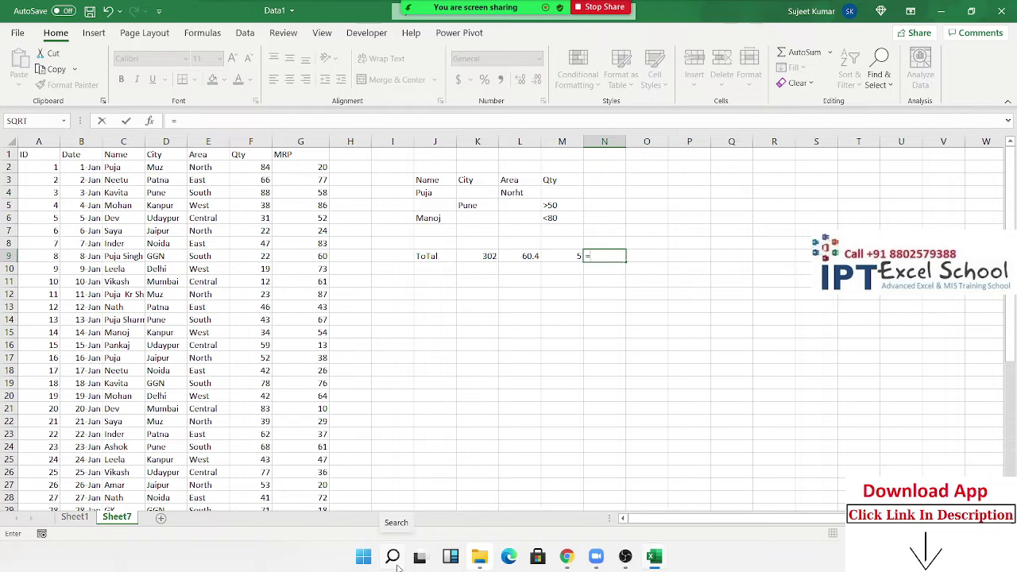
{"action": "key", "text": "Escape"}
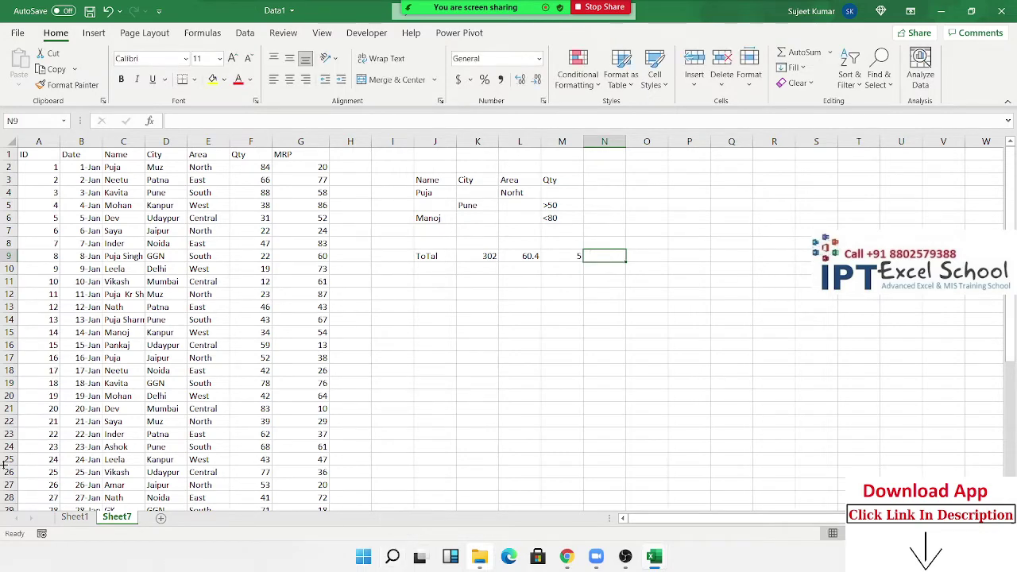
{"action": "left_click", "coordinate": [163, 121]}
{"action": "left_click", "coordinate": [149, 120]}
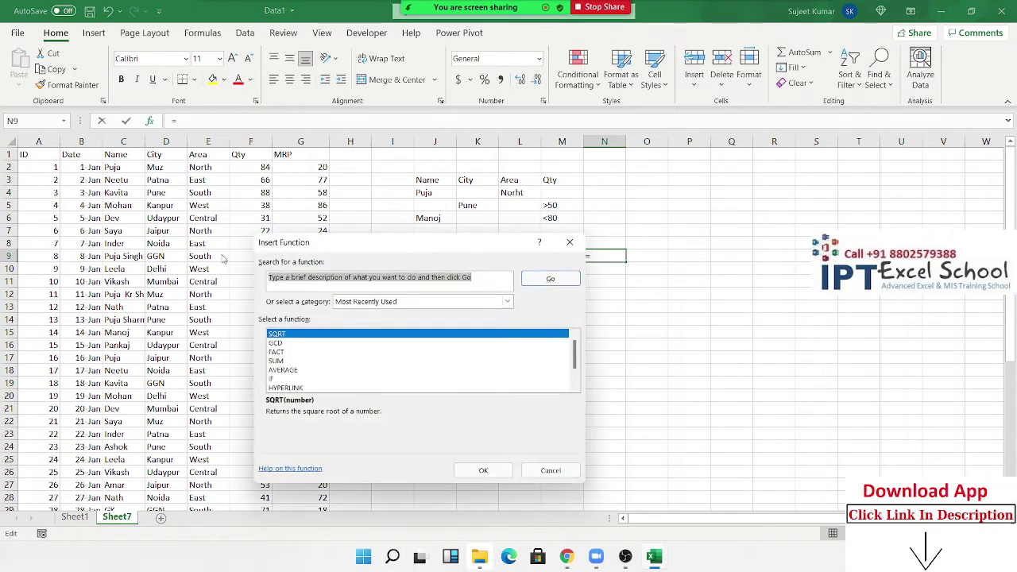
{"action": "left_click", "coordinate": [354, 302]}
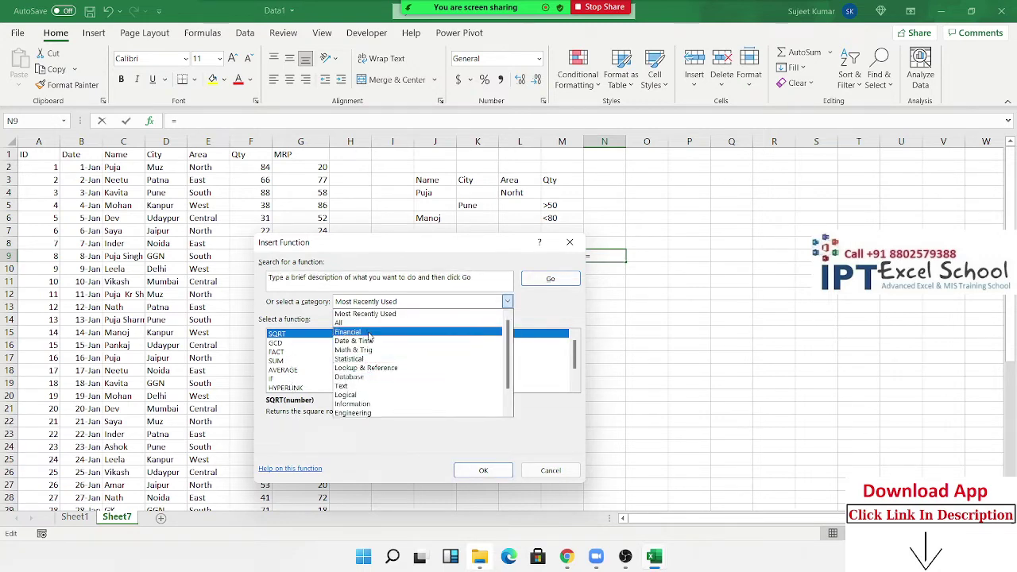
{"action": "left_click", "coordinate": [351, 376]}
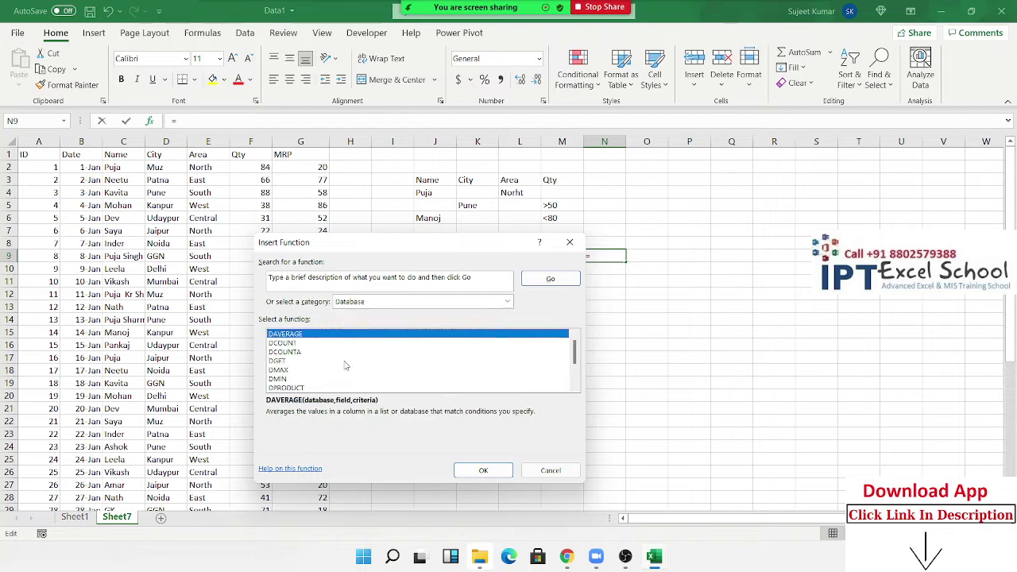
{"action": "left_click", "coordinate": [293, 344]}
{"action": "left_click", "coordinate": [293, 353]}
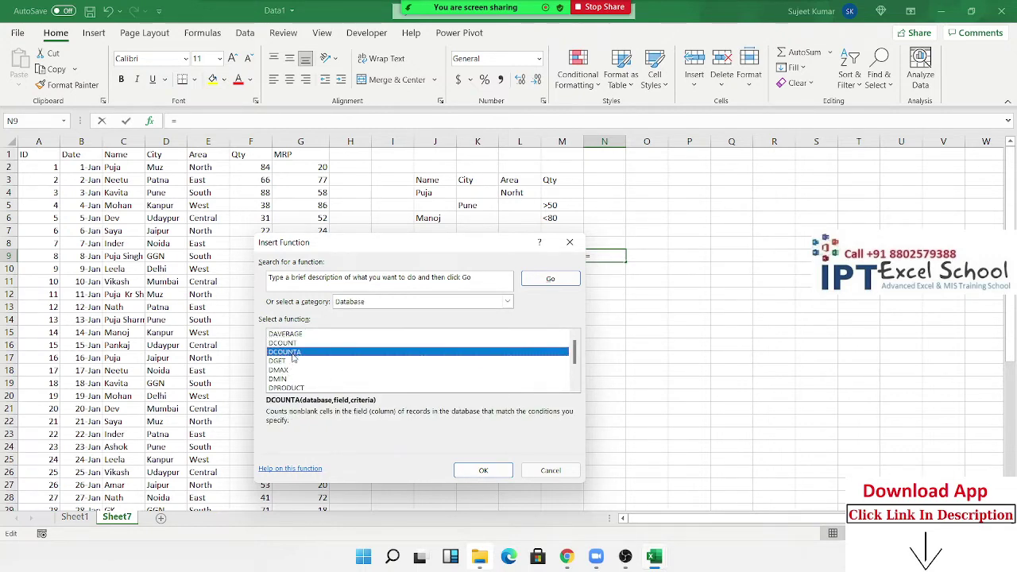
{"action": "left_click", "coordinate": [289, 363]}
{"action": "left_click", "coordinate": [290, 370]}
{"action": "left_click", "coordinate": [294, 379]}
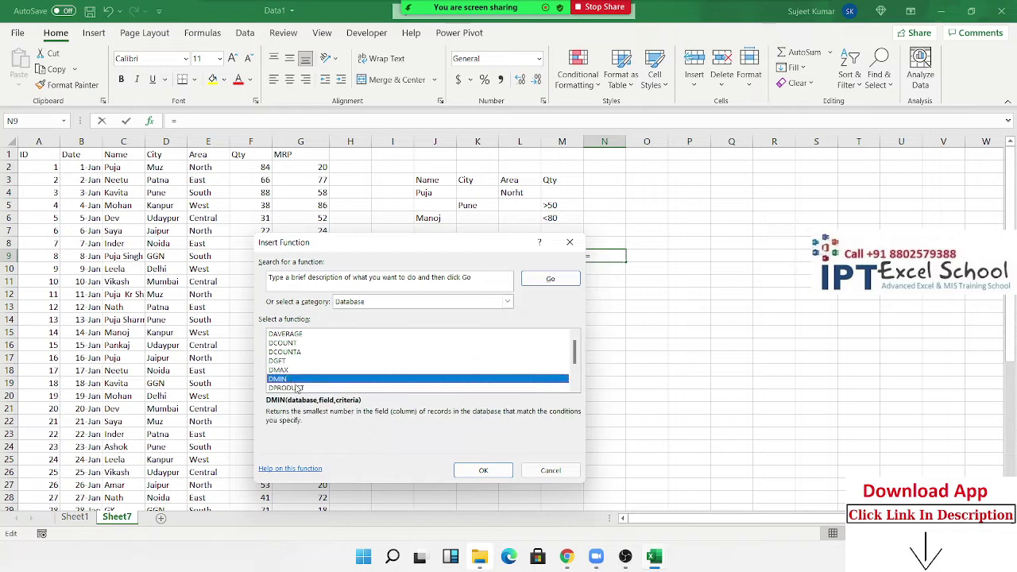
{"action": "left_click", "coordinate": [301, 388]}
{"action": "scroll", "coordinate": [300, 388], "scroll_direction": "down", "scroll_amount": 1}
{"action": "scroll", "coordinate": [300, 388], "scroll_direction": "up", "scroll_amount": 1}
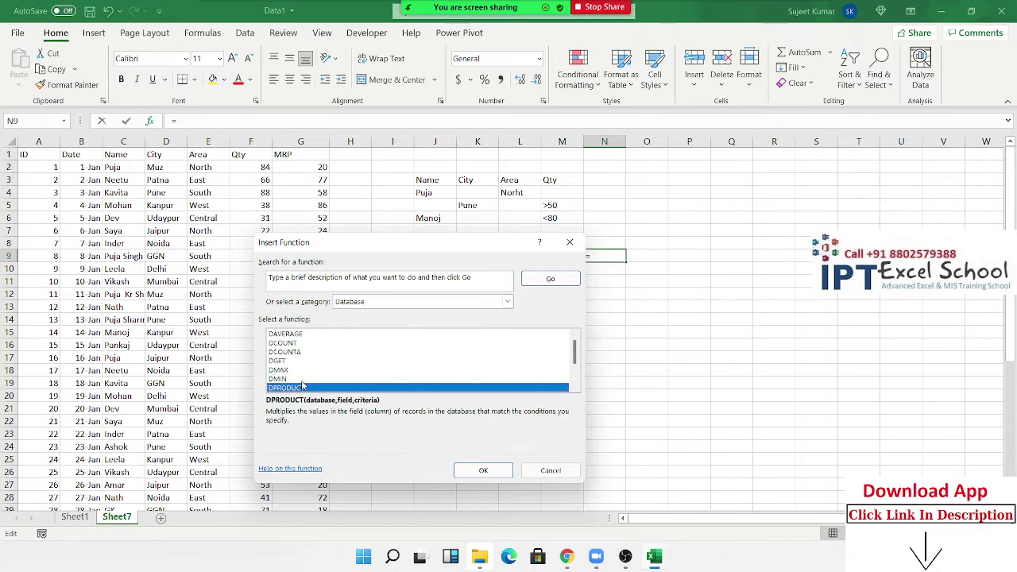
{"action": "left_click", "coordinate": [301, 334]}
{"action": "left_click", "coordinate": [303, 343]}
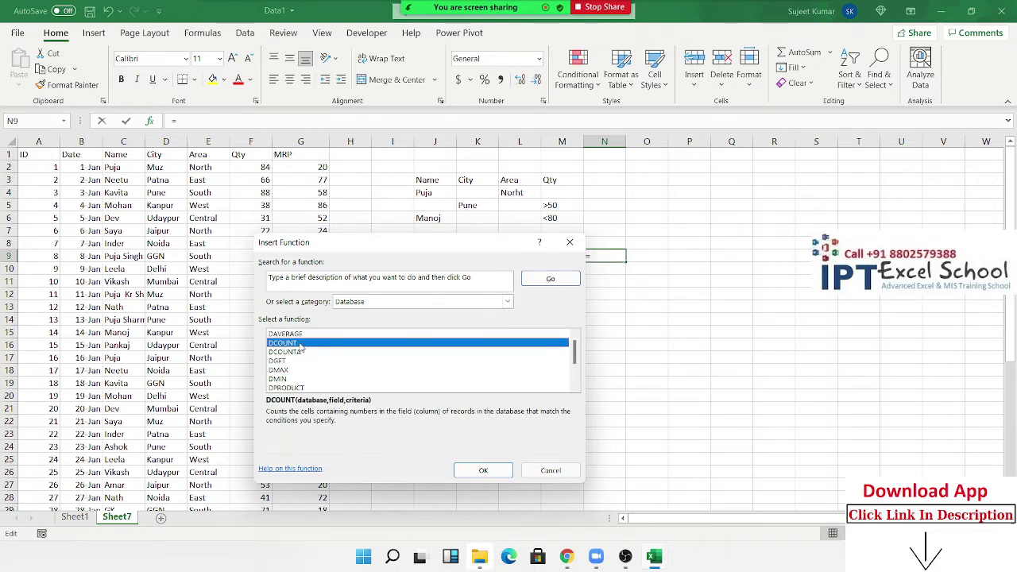
{"action": "left_click", "coordinate": [303, 354]}
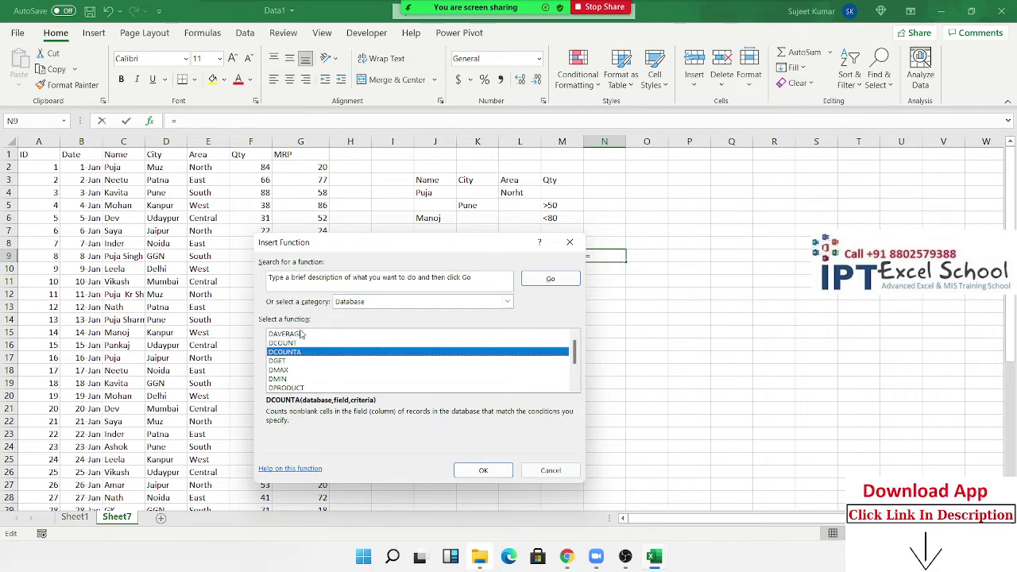
{"action": "left_click", "coordinate": [298, 342]}
{"action": "left_click", "coordinate": [290, 370]}
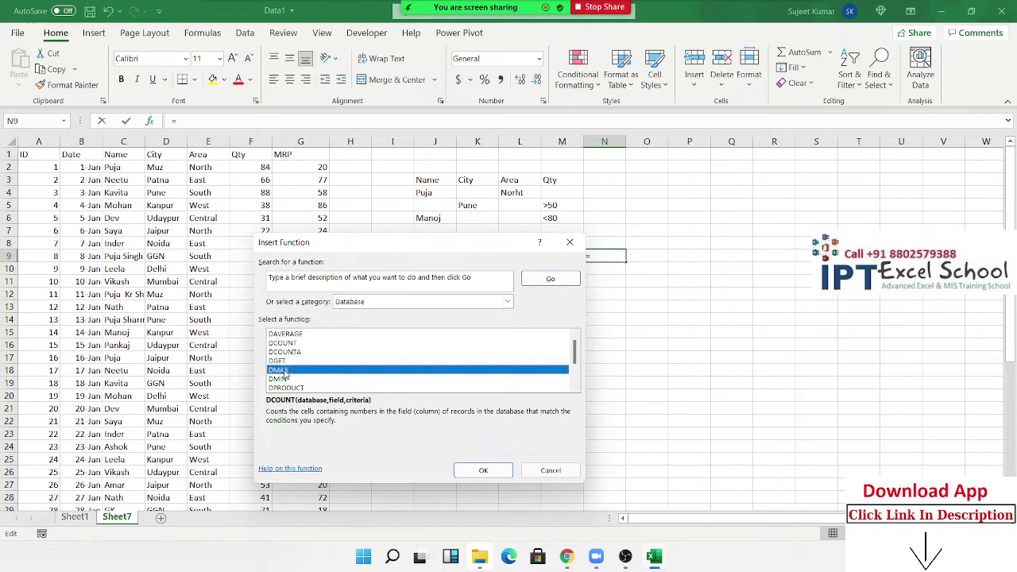
{"action": "left_click", "coordinate": [293, 379]}
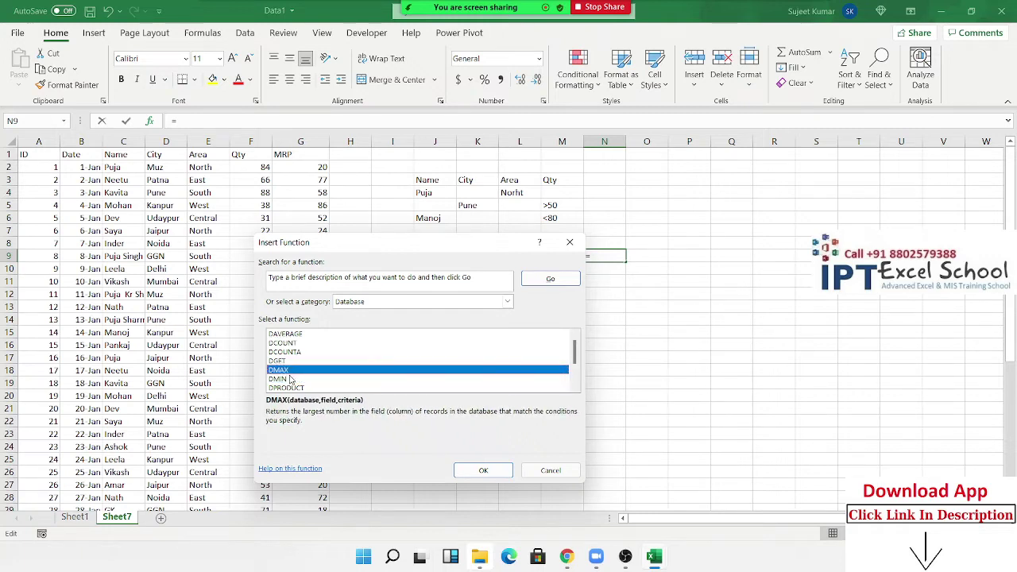
{"action": "scroll", "coordinate": [293, 373], "scroll_direction": "down", "scroll_amount": 1}
{"action": "left_click", "coordinate": [289, 362]}
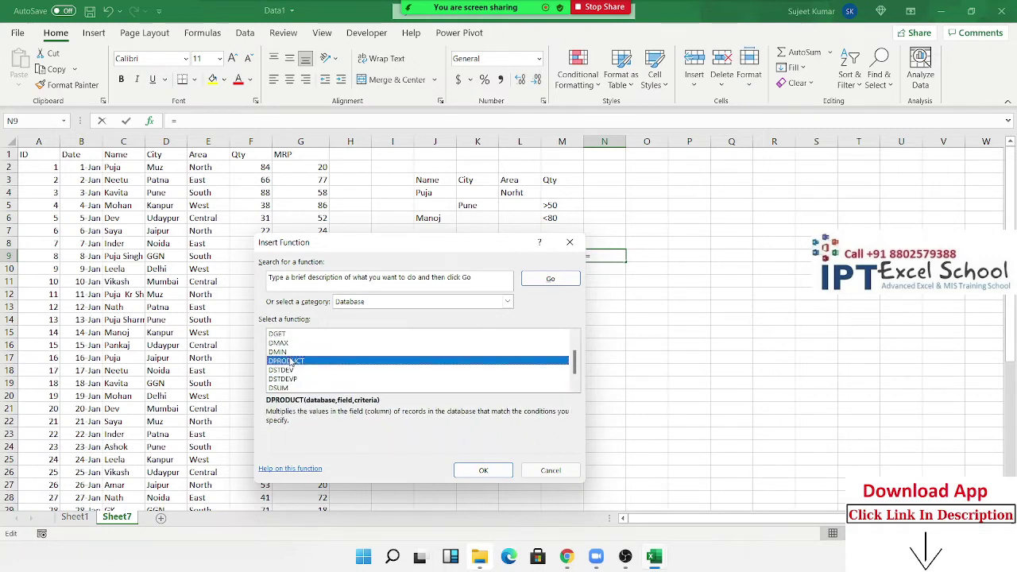
{"action": "left_click", "coordinate": [289, 389]}
{"action": "left_click", "coordinate": [292, 370]}
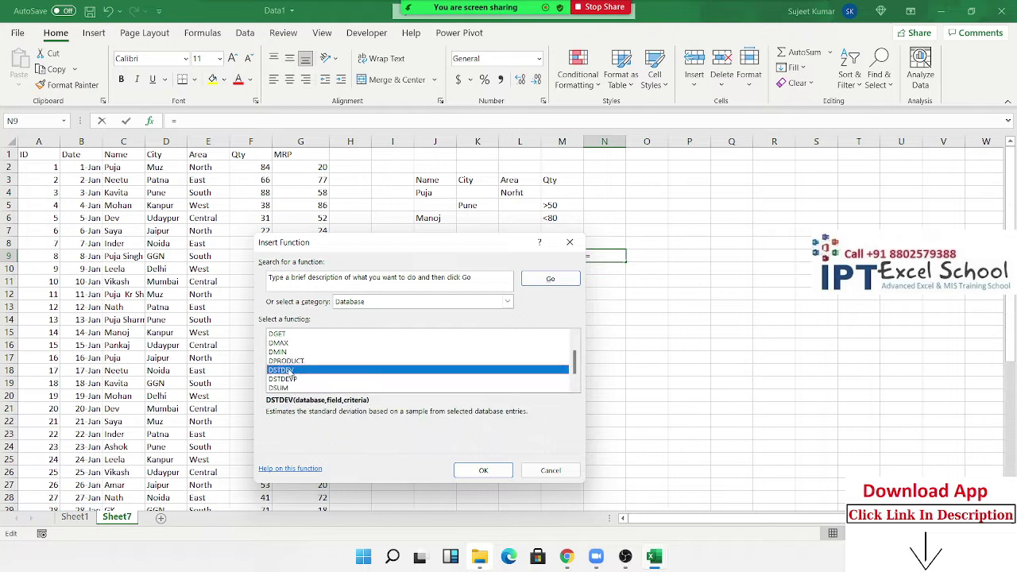
{"action": "scroll", "coordinate": [292, 370], "scroll_direction": "down", "scroll_amount": 1}
{"action": "left_click", "coordinate": [290, 381]}
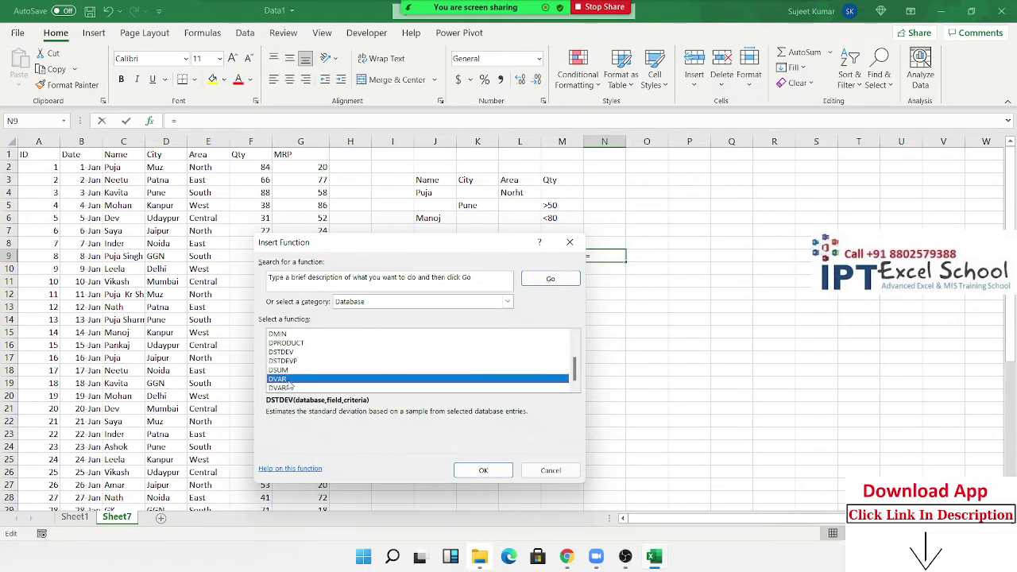
{"action": "scroll", "coordinate": [293, 381], "scroll_direction": "up", "scroll_amount": 2}
{"action": "left_click", "coordinate": [292, 361]}
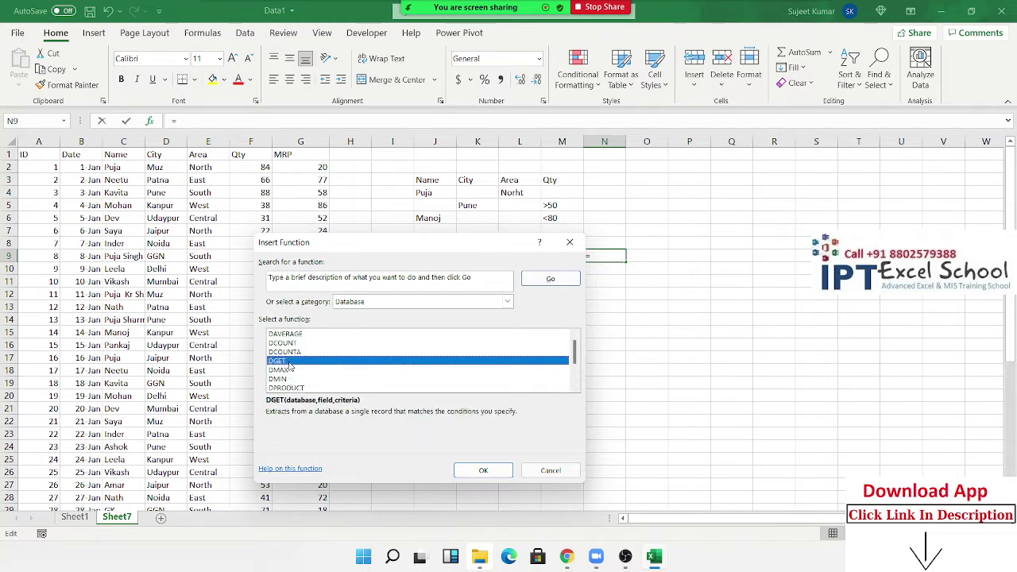
{"action": "key", "text": "Escape"}
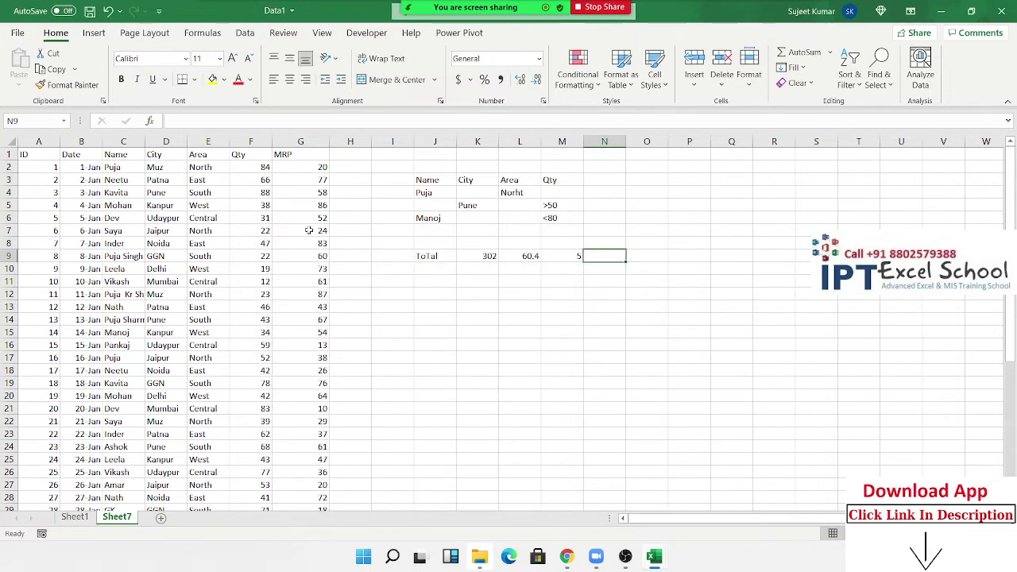
{"action": "left_click", "coordinate": [115, 155]}
{"action": "left_click", "coordinate": [112, 168]}
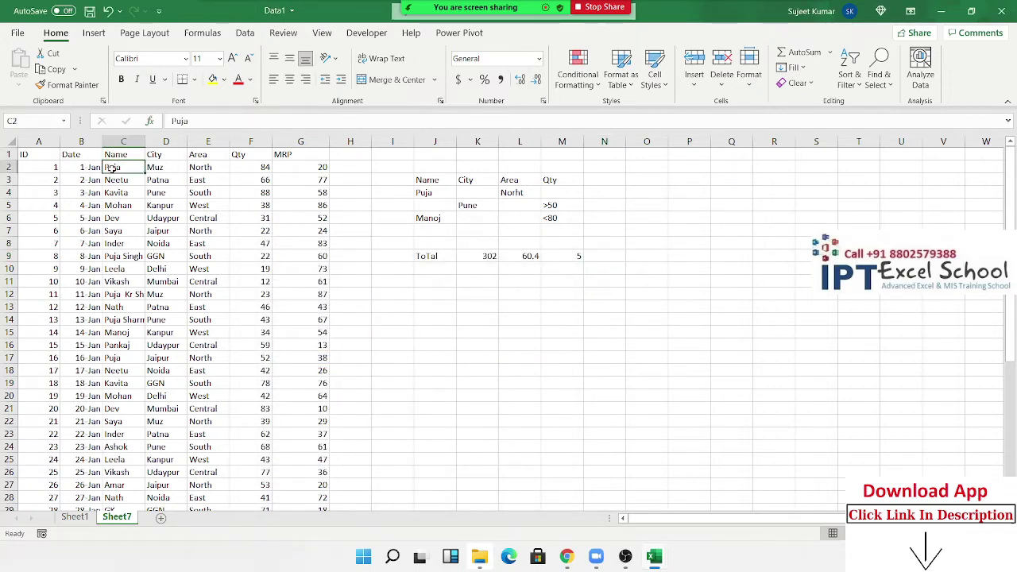
{"action": "left_click", "coordinate": [162, 168]}
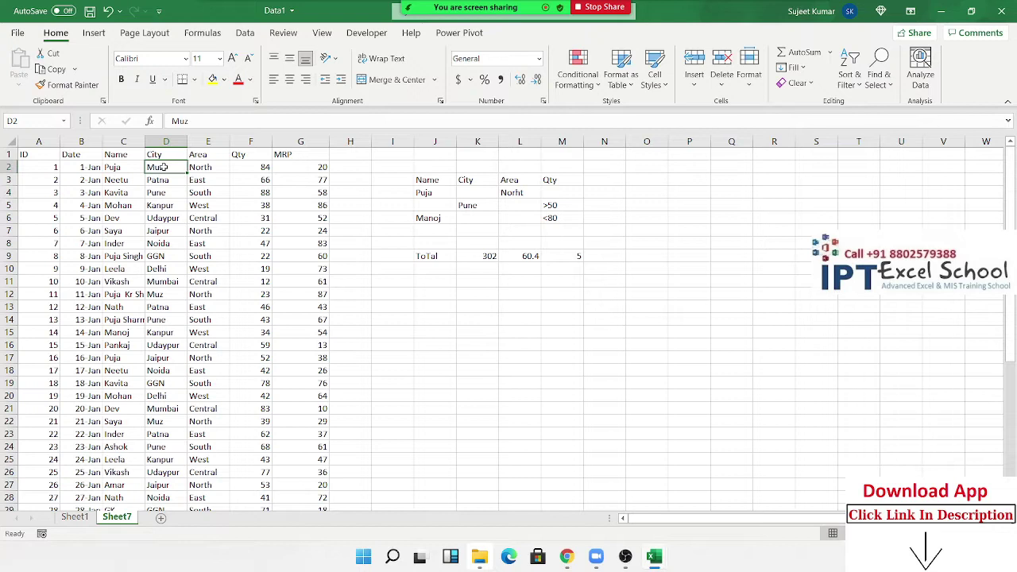
{"action": "left_click", "coordinate": [134, 360]}
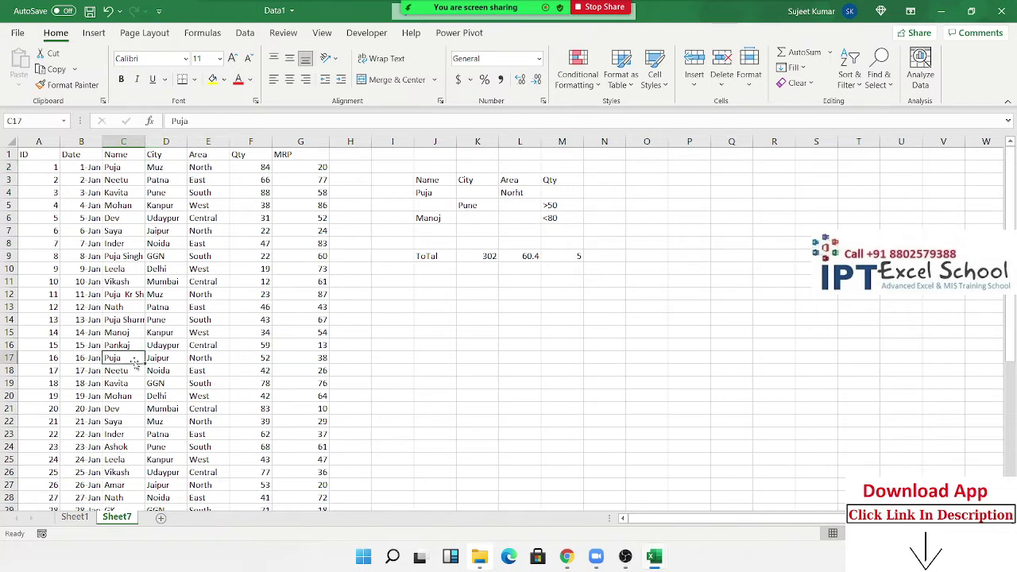
{"action": "left_click", "coordinate": [159, 361]}
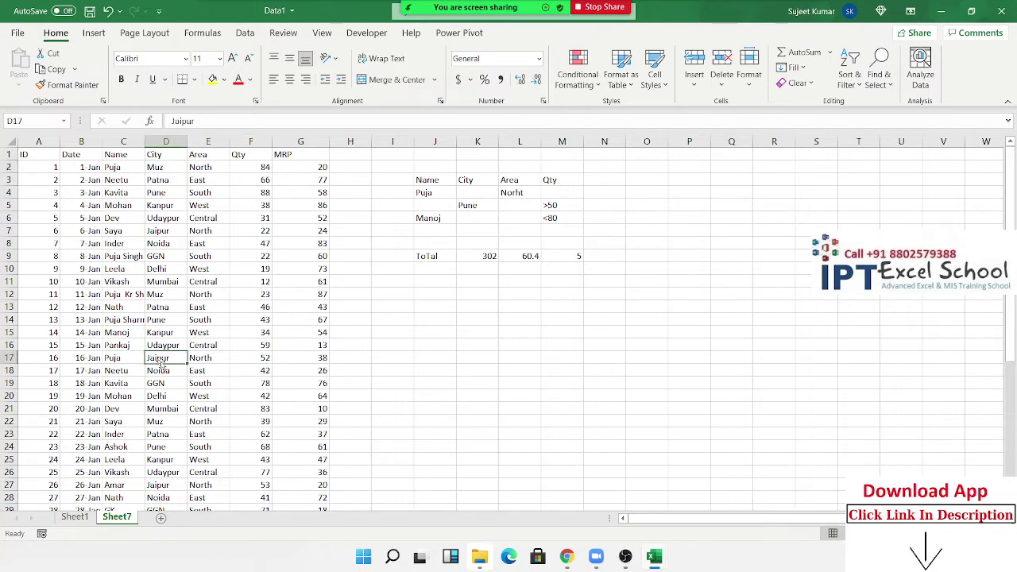
{"action": "left_click", "coordinate": [442, 309]}
Enter headers Name, City, Qty in J13:L13 with the salesperson's name and Jaipur in row 14.
{"action": "type", "text": "Name"}
{"action": "key", "text": "Tab"}
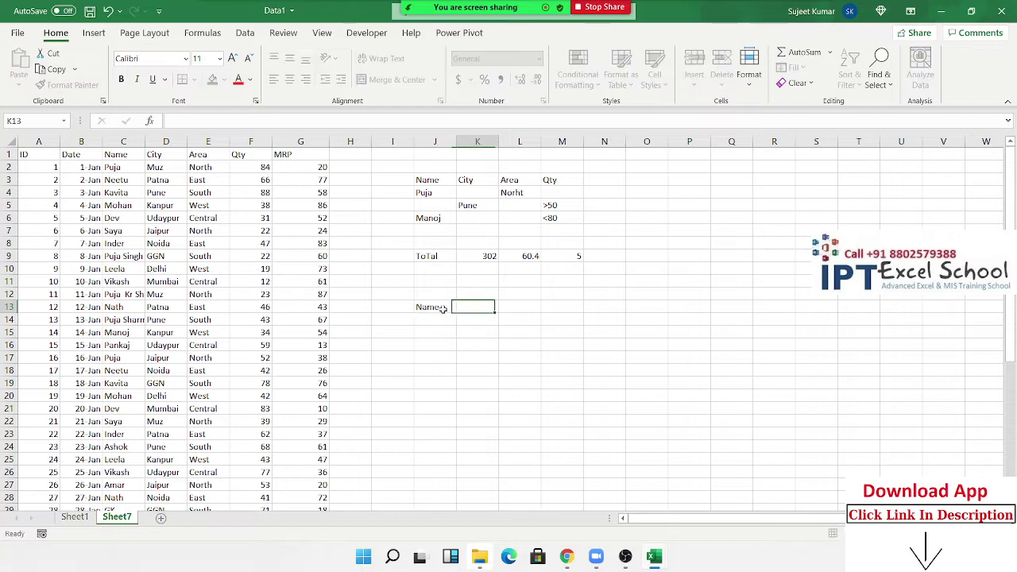
{"action": "type", "text": "City"}
{"action": "key", "text": "Return"}
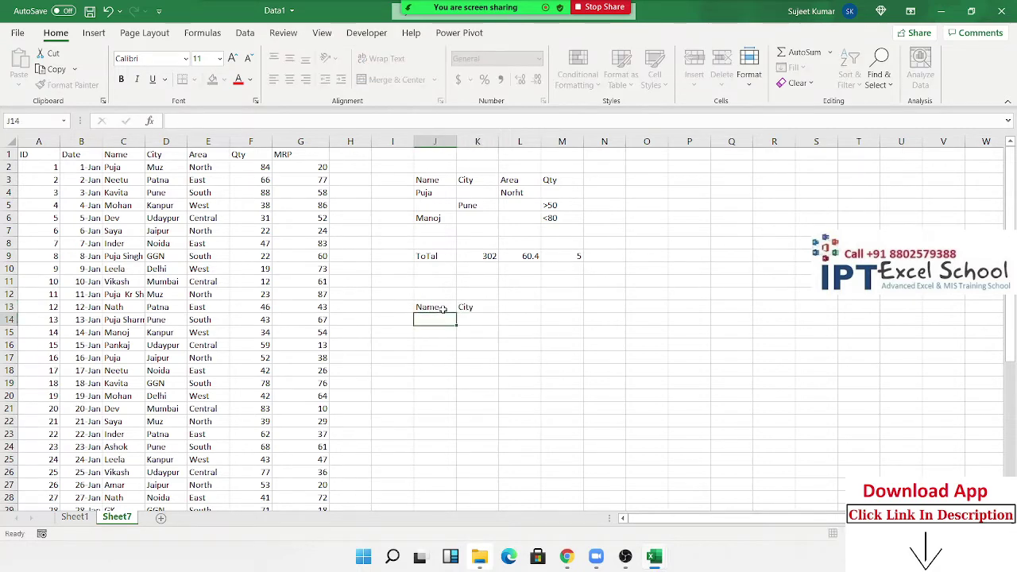
{"action": "type", "text": "Puja"}
{"action": "key", "text": "Tab"}
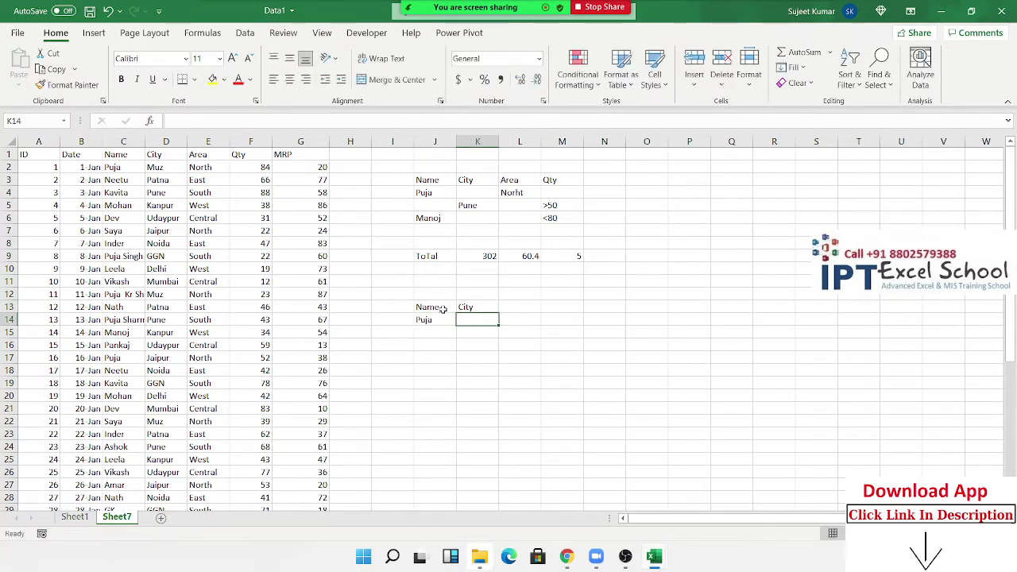
{"action": "type", "text": "Jaipur"}
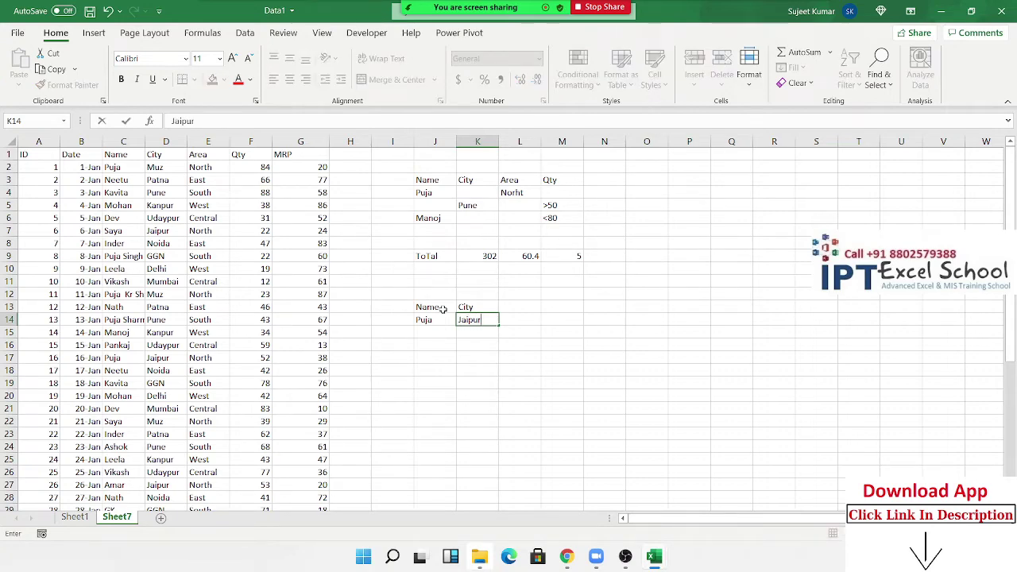
{"action": "key", "text": "Tab"}
{"action": "key", "text": "Up"}
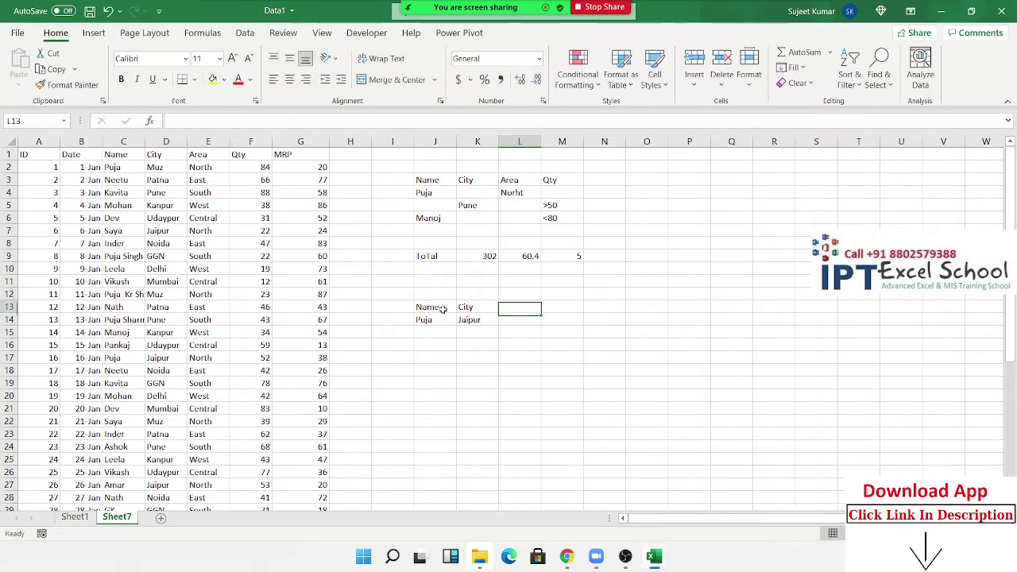
{"action": "type", "text": "Qty"}
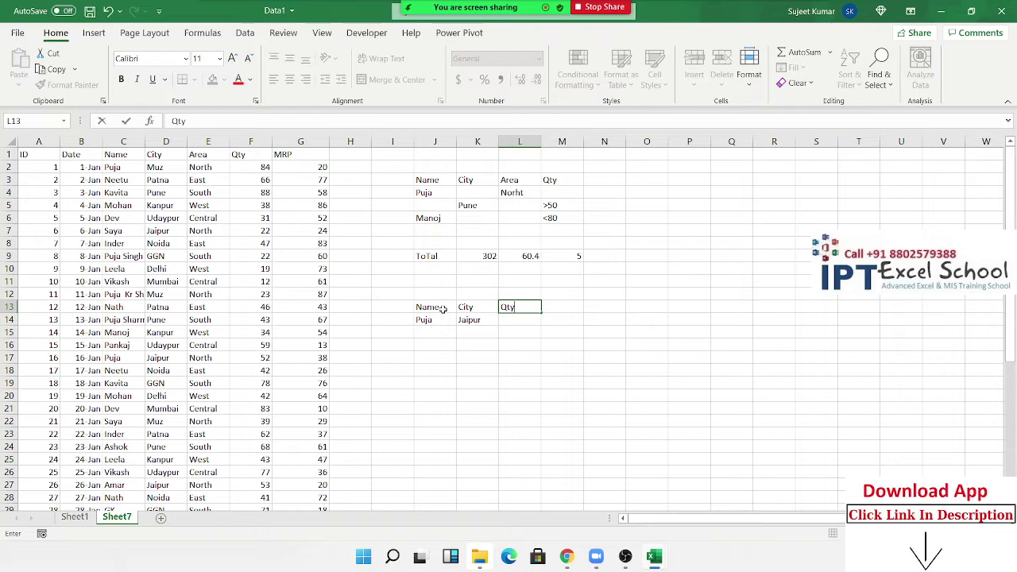
{"action": "key", "text": "Return"}
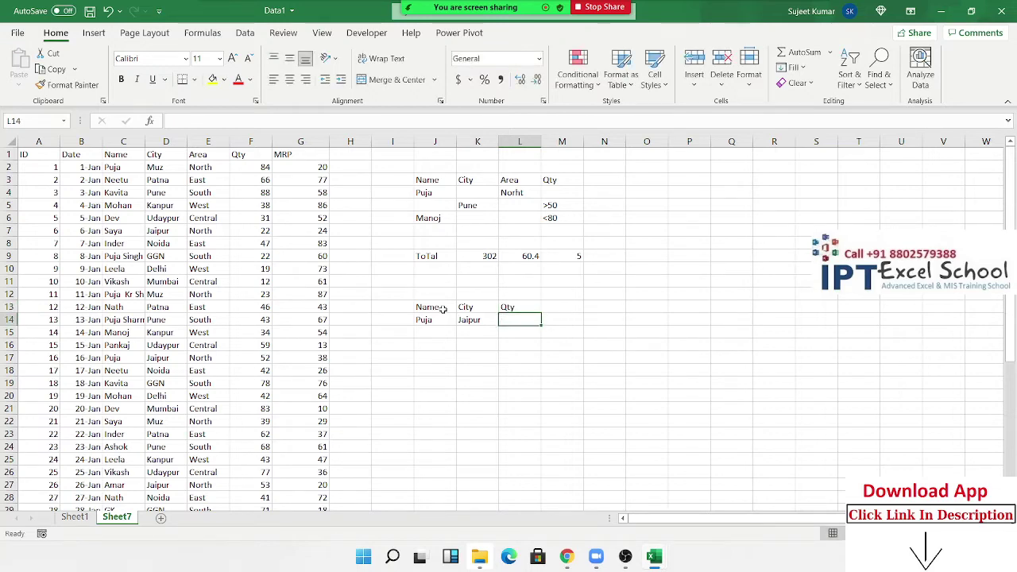
Start =DGET in L14 with the sales database A1:G46.
{"action": "type", "text": "="}
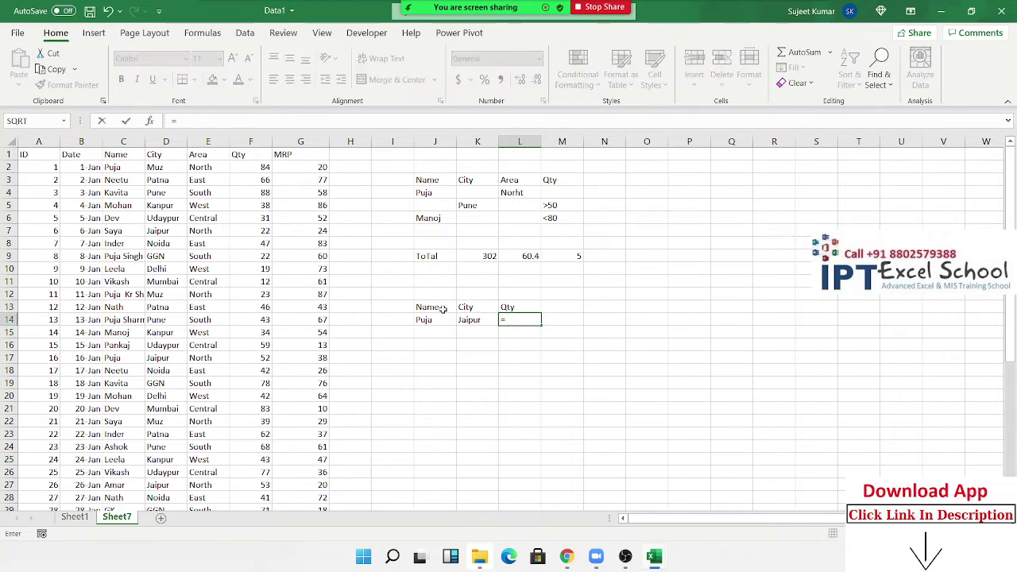
{"action": "type", "text": "dge"}
{"action": "key", "text": "Tab"}
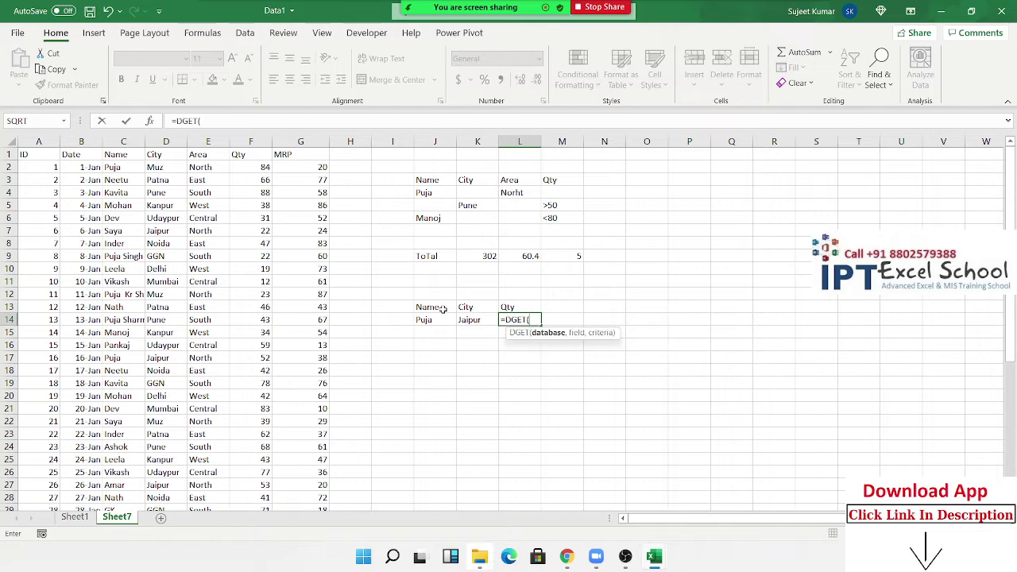
{"action": "key", "text": "Left"}
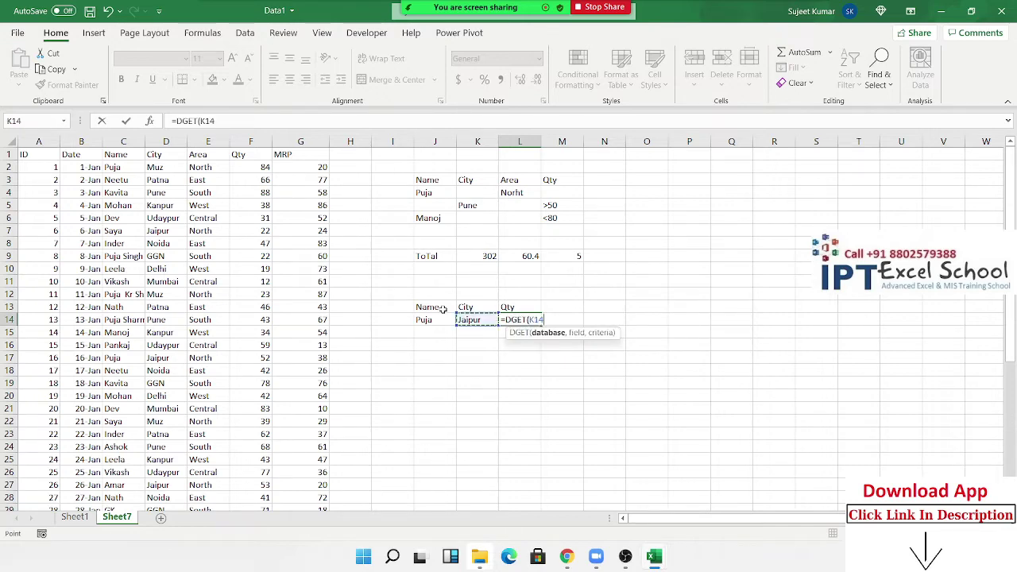
{"action": "key", "text": "ctrl+Left"}
{"action": "key", "text": "ctrl+Left"}
{"action": "key", "text": "ctrl+Up"}
{"action": "key", "text": "ctrl+shift+Right"}
{"action": "key", "text": "ctrl+shift+Down"}
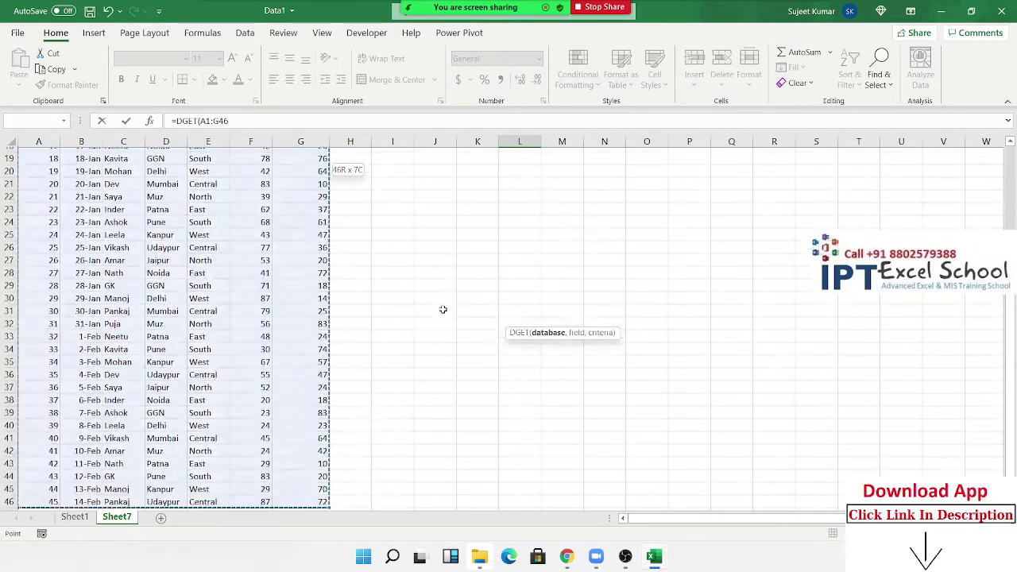
Point the DGET field argument at the Qty header F1.
{"action": "type", "text": ","}
{"action": "key", "text": "Up"}
{"action": "key", "text": "Up"}
{"action": "key", "text": "Up"}
{"action": "key", "text": "Up"}
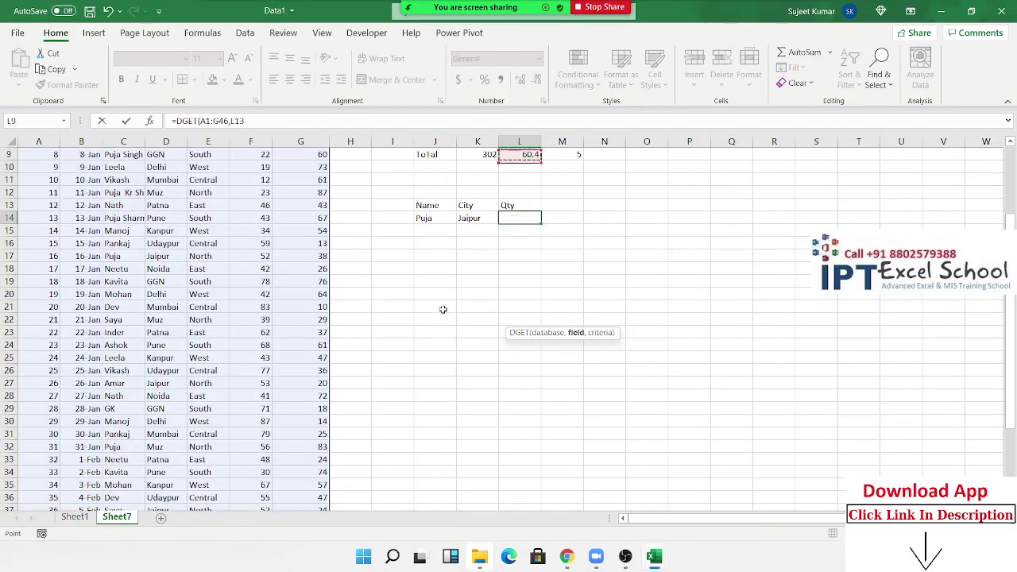
{"action": "key", "text": "Up"}
{"action": "key", "text": "Up"}
{"action": "key", "text": "Up"}
{"action": "key", "text": "Left"}
{"action": "key", "text": "Left"}
{"action": "key", "text": "Left"}
{"action": "key", "text": "Down"}
{"action": "key", "text": "Down"}
{"action": "key", "text": "Down"}
{"action": "key", "text": "Down"}
{"action": "key", "text": "Down"}
{"action": "key", "text": "Down"}
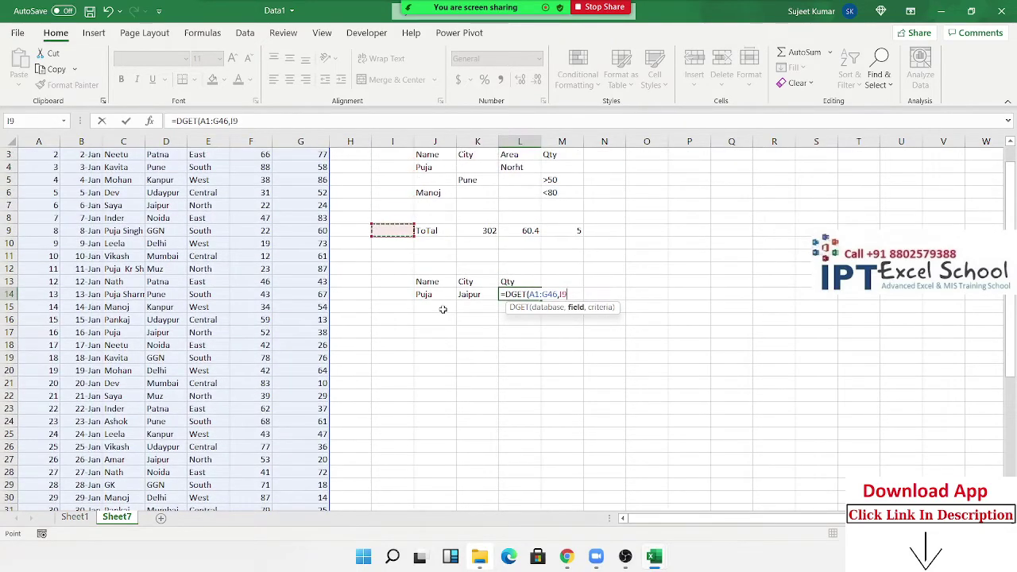
{"action": "key", "text": "Down"}
{"action": "key", "text": "Down"}
{"action": "key", "text": "Down"}
{"action": "key", "text": "Up"}
{"action": "key", "text": "Right"}
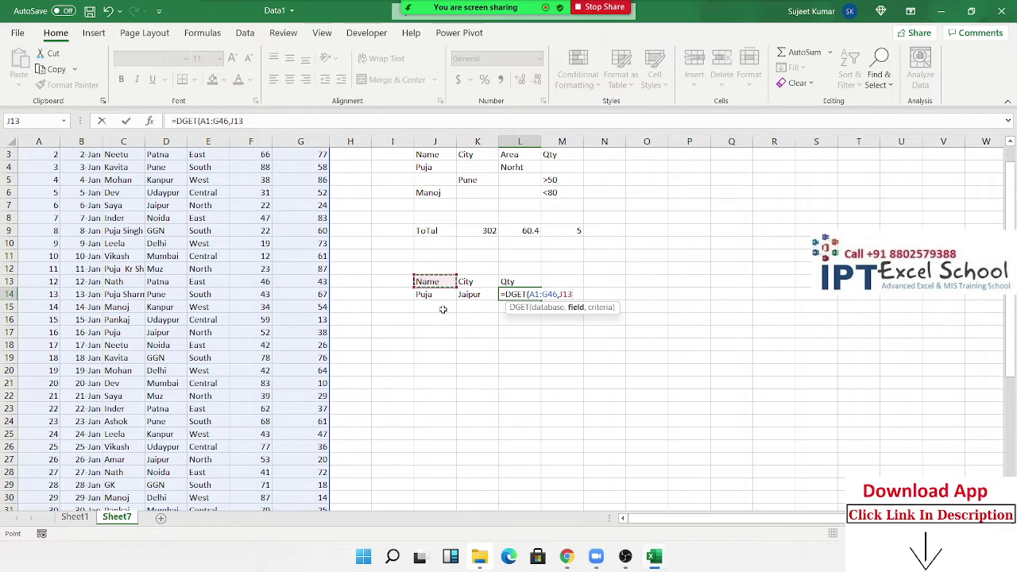
{"action": "key", "text": "shift+Right"}
{"action": "key", "text": "shift+Down"}
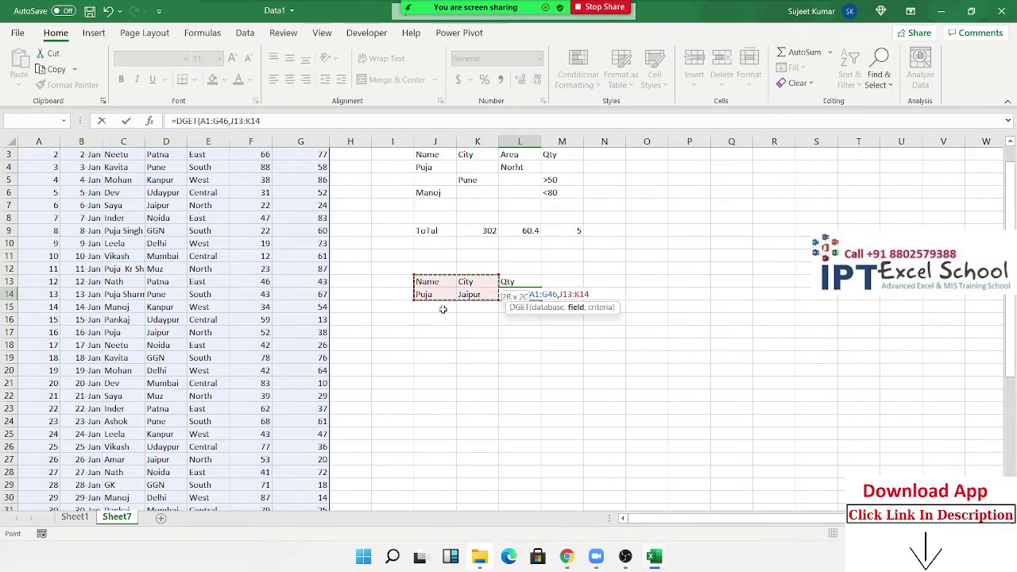
{"action": "key", "text": "Left"}
{"action": "key", "text": "Home"}
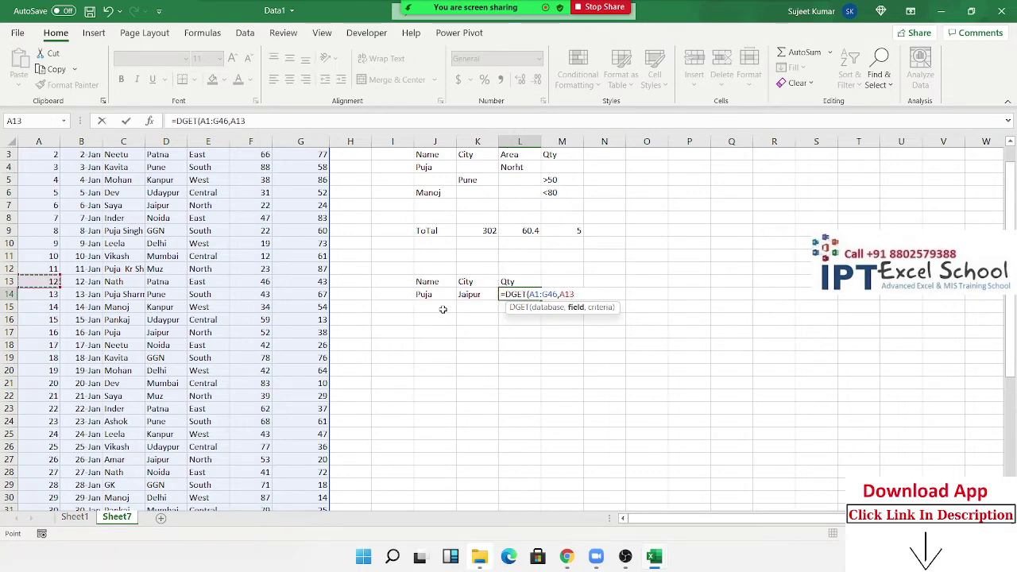
{"action": "key", "text": "ctrl+Up"}
{"action": "key", "text": "Right"}
{"action": "key", "text": "Right"}
{"action": "key", "text": "Right"}
{"action": "key", "text": "Right"}
{"action": "key", "text": "Right"}
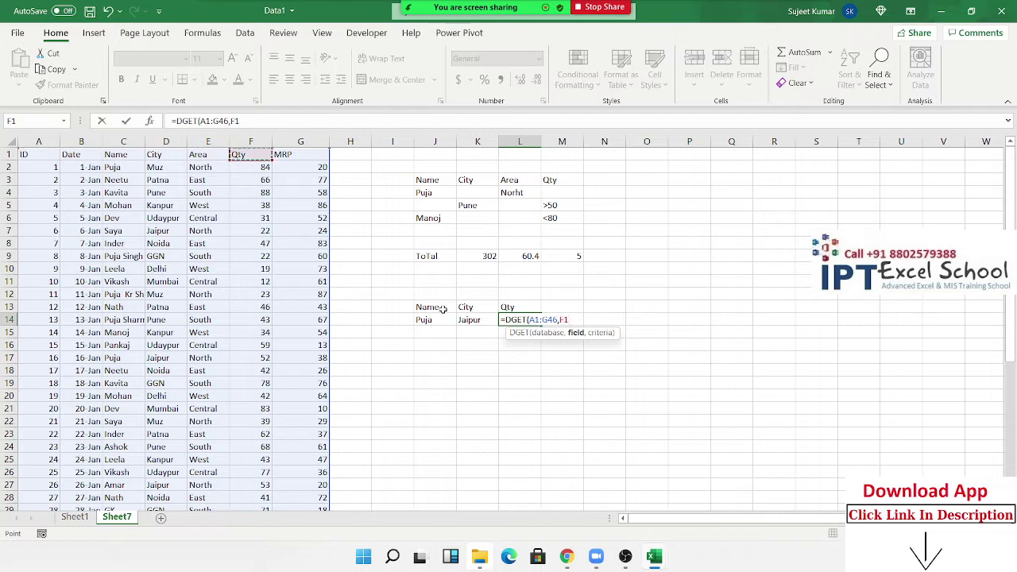
Add criteria J13:K14 and commit the DGET, returning 52.
{"action": "type", "text": ","}
{"action": "key", "text": "Left"}
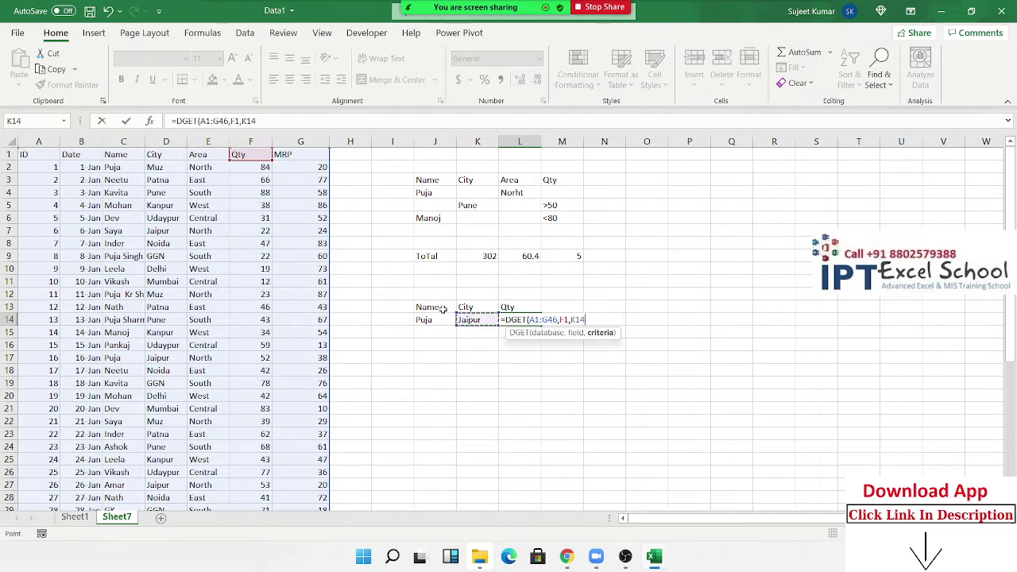
{"action": "key", "text": "Left"}
{"action": "key", "text": "shift+Up"}
{"action": "key", "text": "shift+Right"}
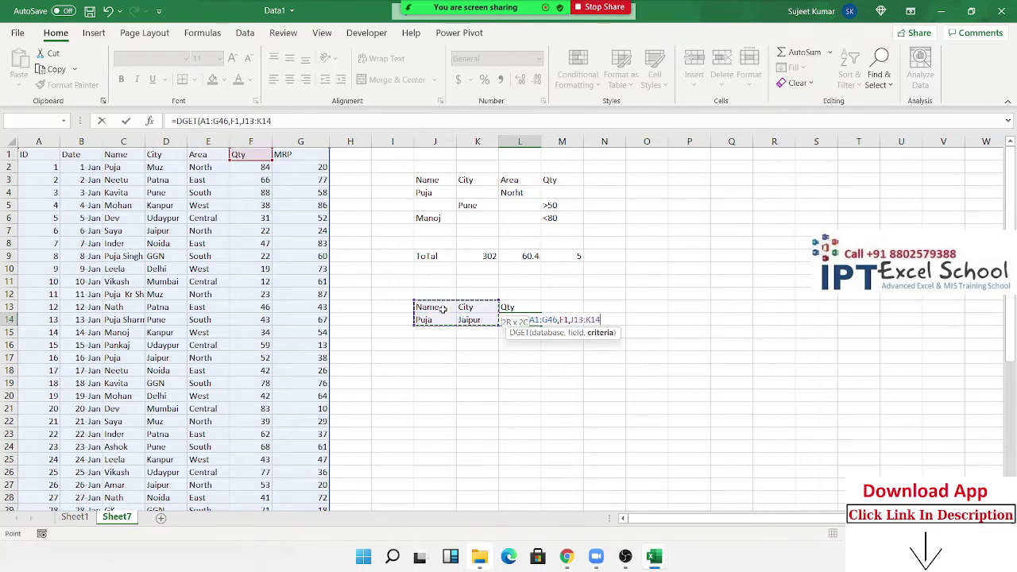
{"action": "key", "text": "Return"}
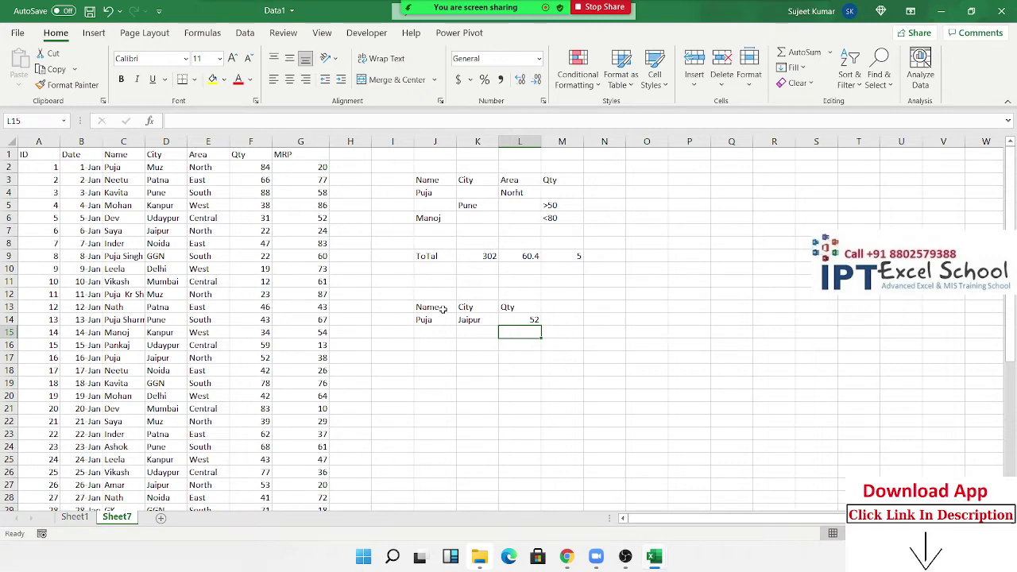
Review L14's DGET formula in edit mode and re-commit it unchanged.
{"action": "key", "text": "Up"}
{"action": "key", "text": "F2"}
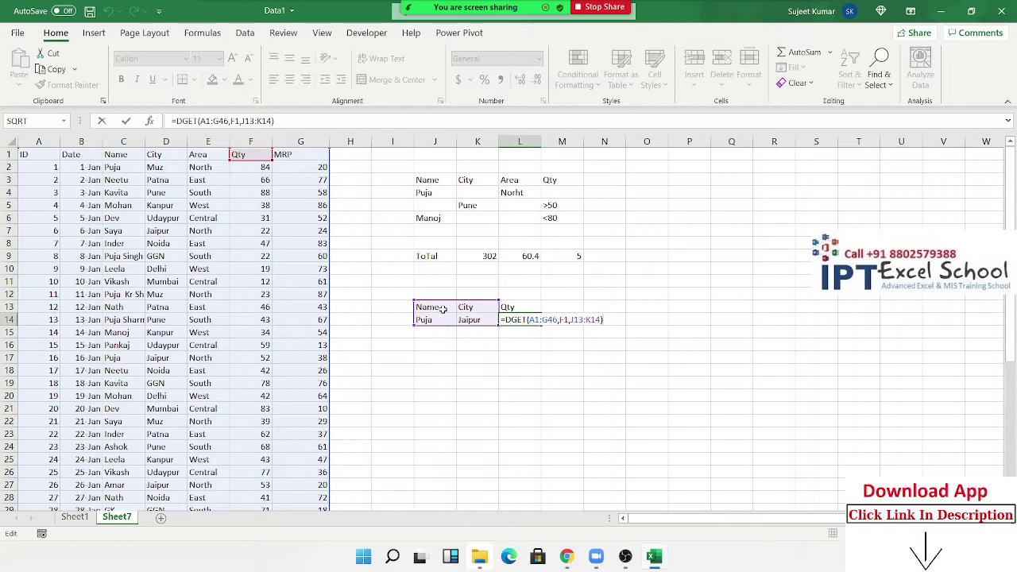
{"action": "key", "text": "Return"}
{"action": "key", "text": "Up"}
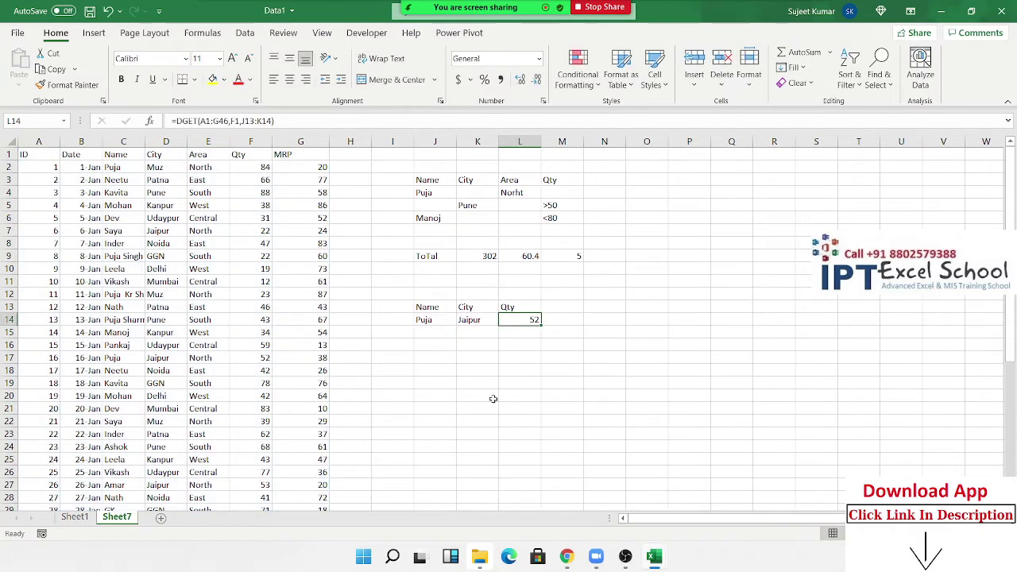
{"action": "left_click", "coordinate": [508, 388]}
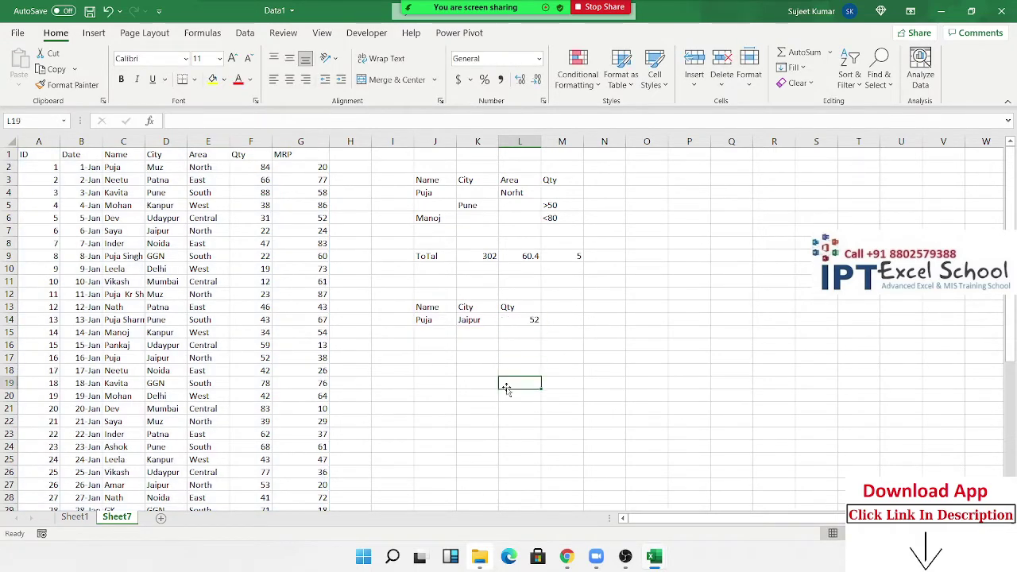
Browse the CELL function under the Information category in Insert Function, then close without inserting.
{"action": "left_click", "coordinate": [151, 122]}
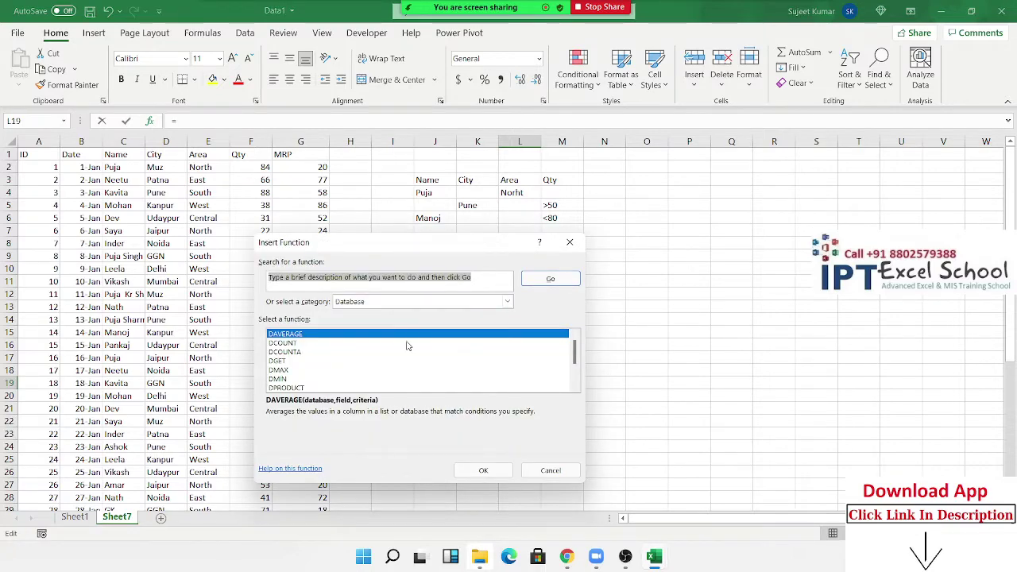
{"action": "scroll", "coordinate": [404, 357], "scroll_direction": "down", "scroll_amount": 1}
{"action": "scroll", "coordinate": [401, 364], "scroll_direction": "up", "scroll_amount": 1}
{"action": "left_click", "coordinate": [344, 305]}
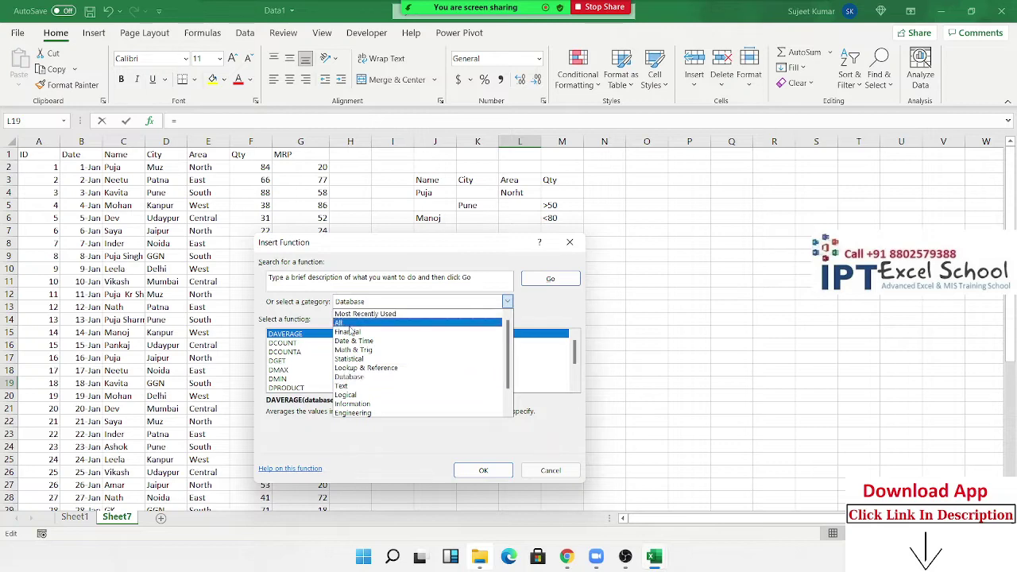
{"action": "left_click", "coordinate": [362, 404]}
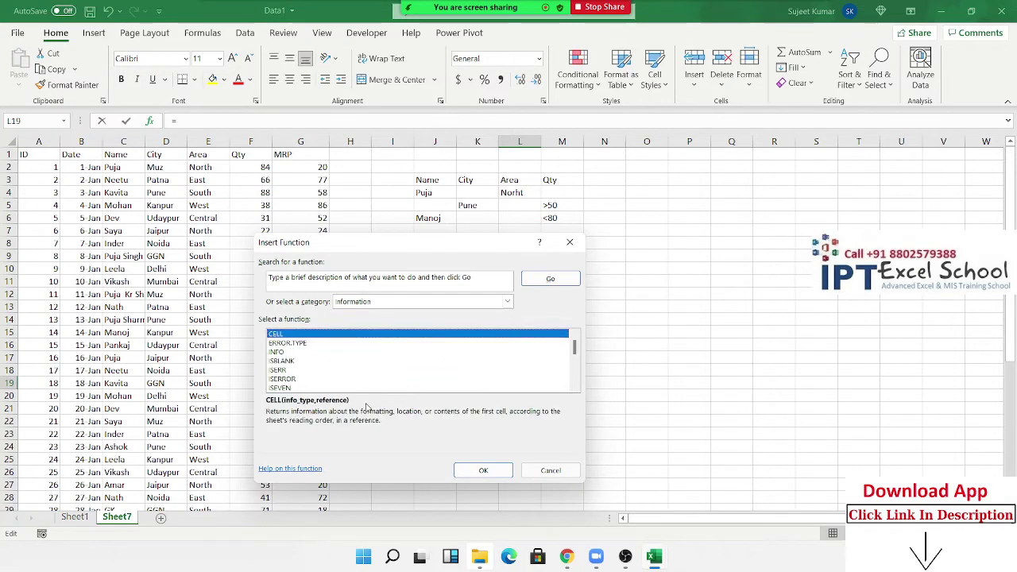
{"action": "mouse_move", "coordinate": [393, 246]}
{"action": "left_mouse_down"}
{"action": "mouse_move", "coordinate": [706, 193]}
{"action": "mouse_move", "coordinate": [775, 161]}
{"action": "left_mouse_up"}
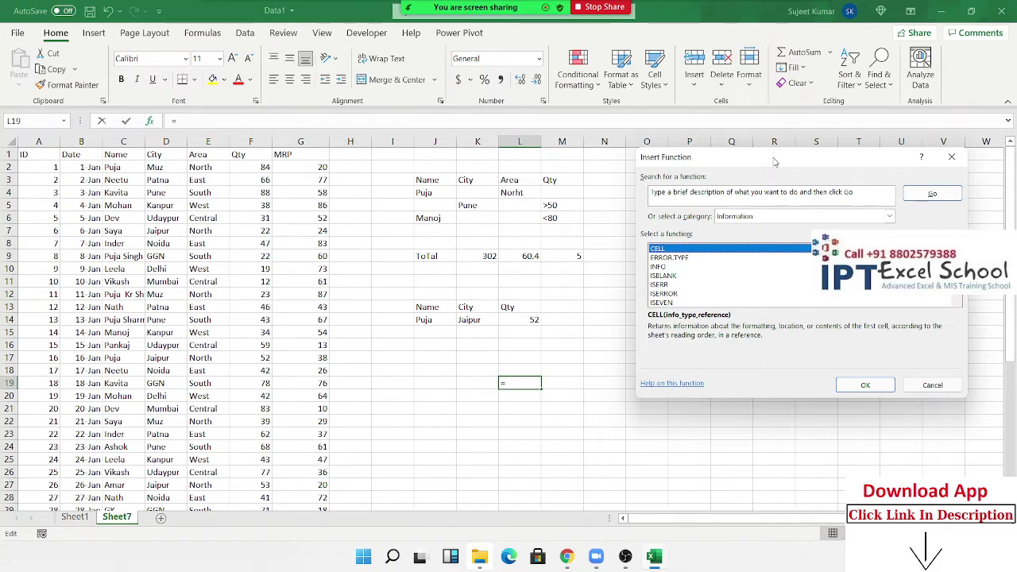
{"action": "key", "text": "Escape"}
Add a new Sheet2 and begin a CELL formula in C4.
{"action": "left_click", "coordinate": [161, 518]}
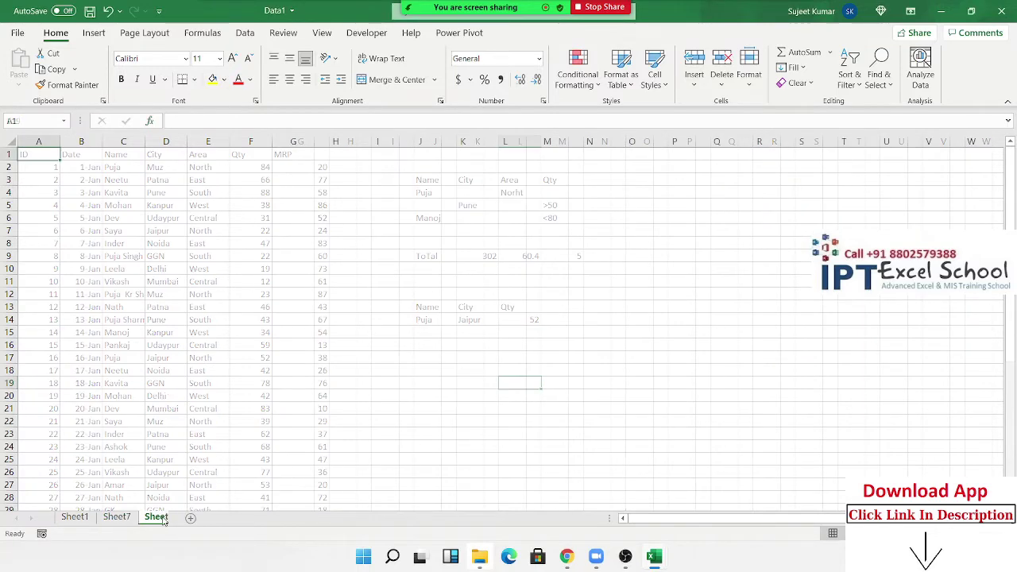
{"action": "left_click", "coordinate": [125, 191]}
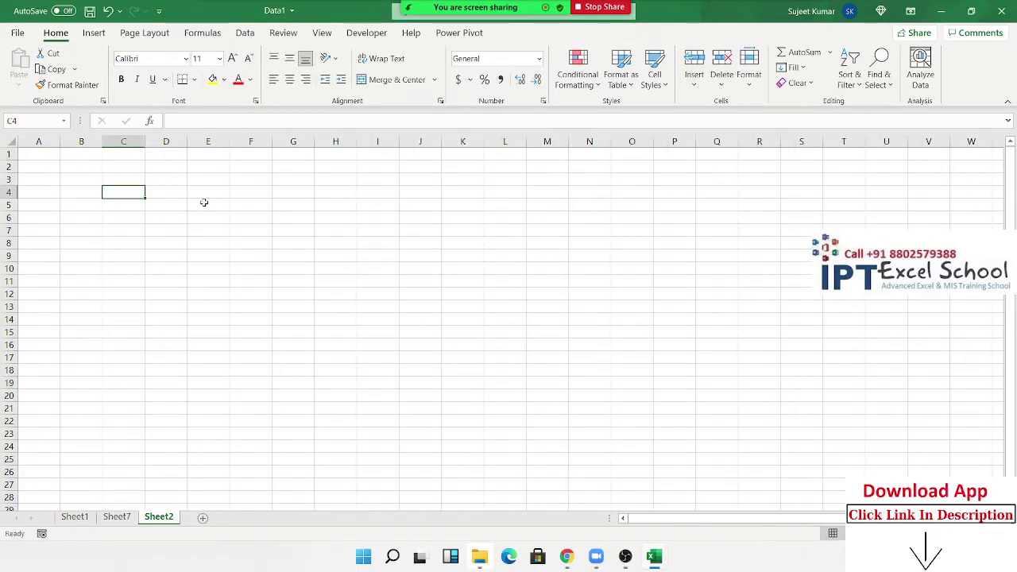
{"action": "type", "text": "="}
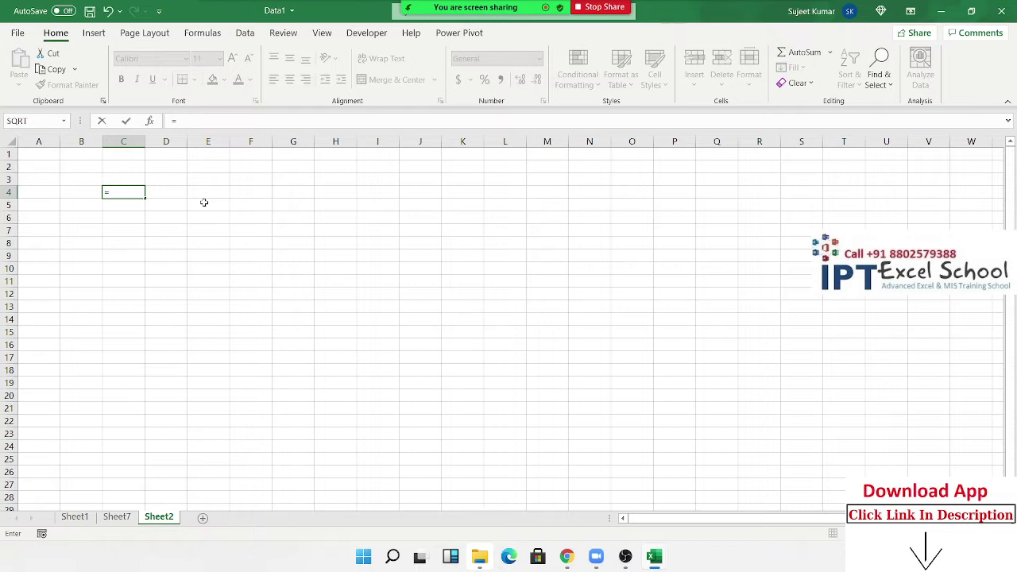
{"action": "type", "text": "ce"}
{"action": "key", "text": "Down"}
{"action": "key", "text": "Tab"}
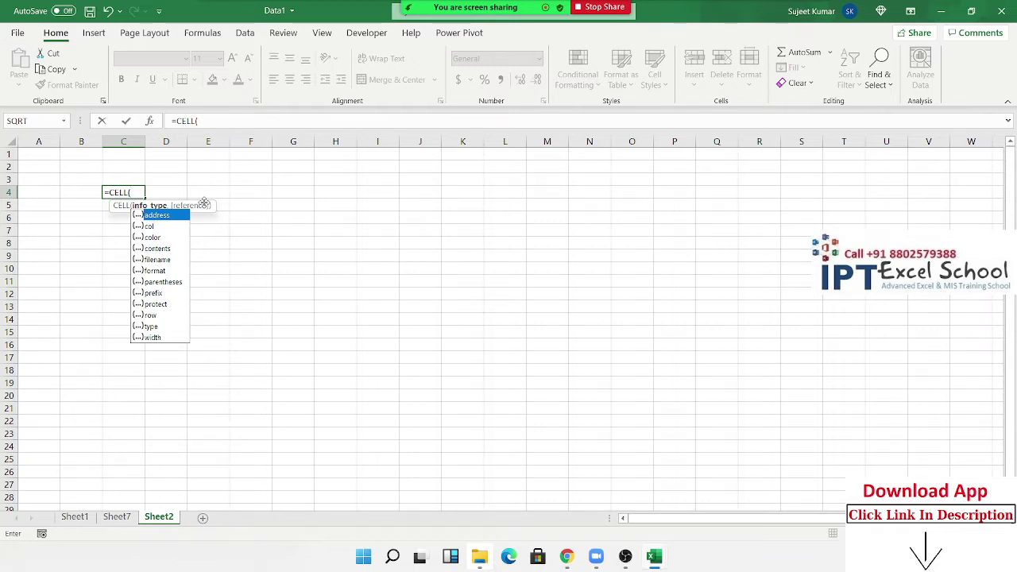
{"action": "key", "text": "Down"}
{"action": "key", "text": "Down"}
{"action": "key", "text": "Down"}
{"action": "key", "text": "Return"}
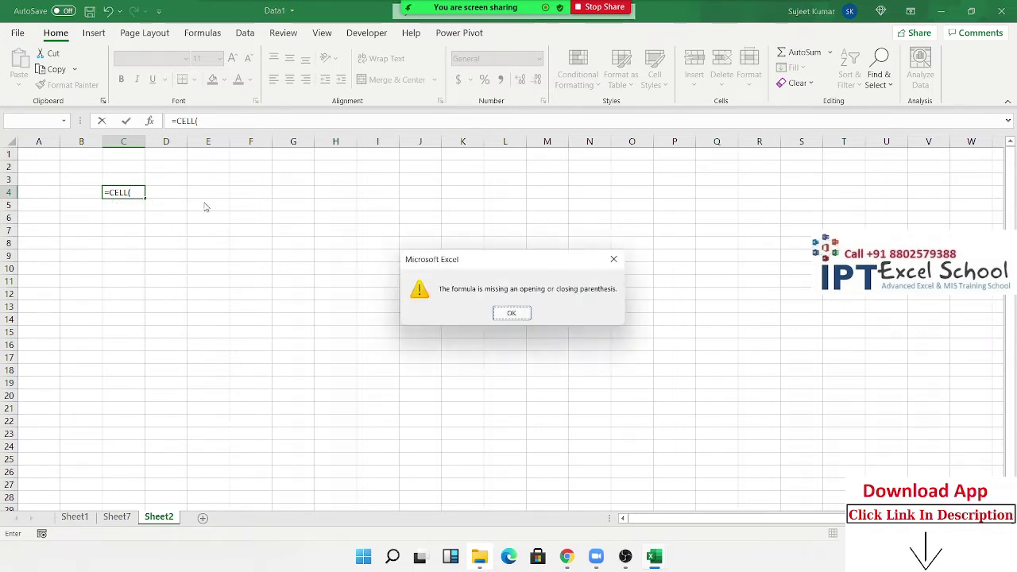
{"action": "key", "text": "Return"}
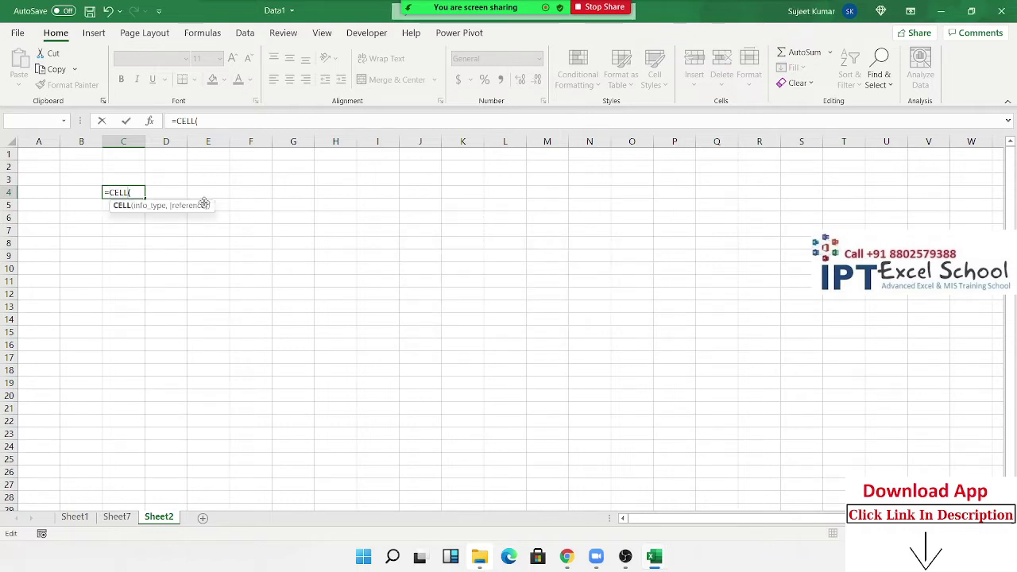
Complete C4 as =CELL("filename") so it shows the file path ending in Sheet2.
{"action": "key", "text": "BackSpace"}
{"action": "type", "text": "("}
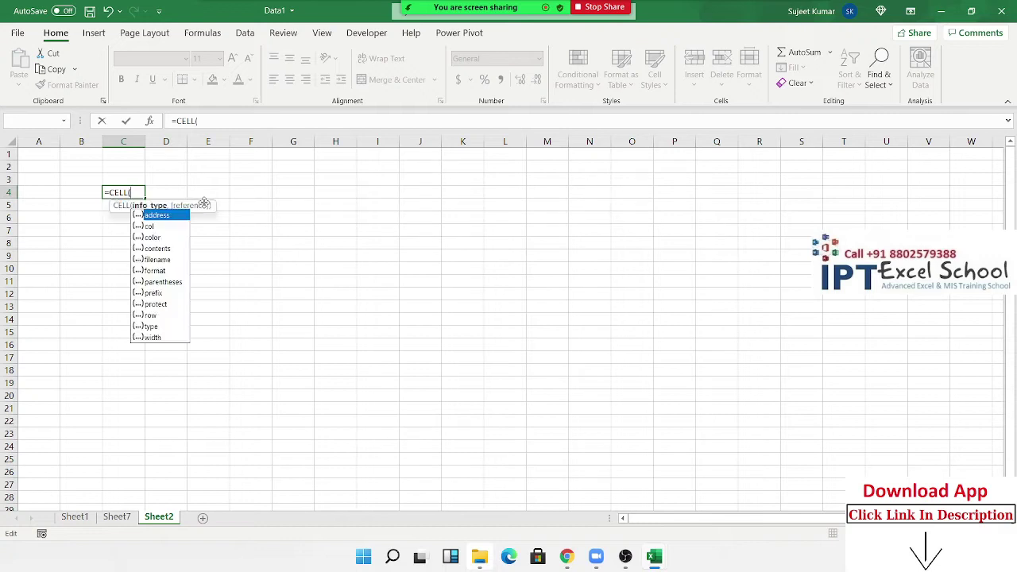
{"action": "key", "text": "Down"}
{"action": "key", "text": "Down"}
{"action": "key", "text": "Down"}
{"action": "key", "text": "Down"}
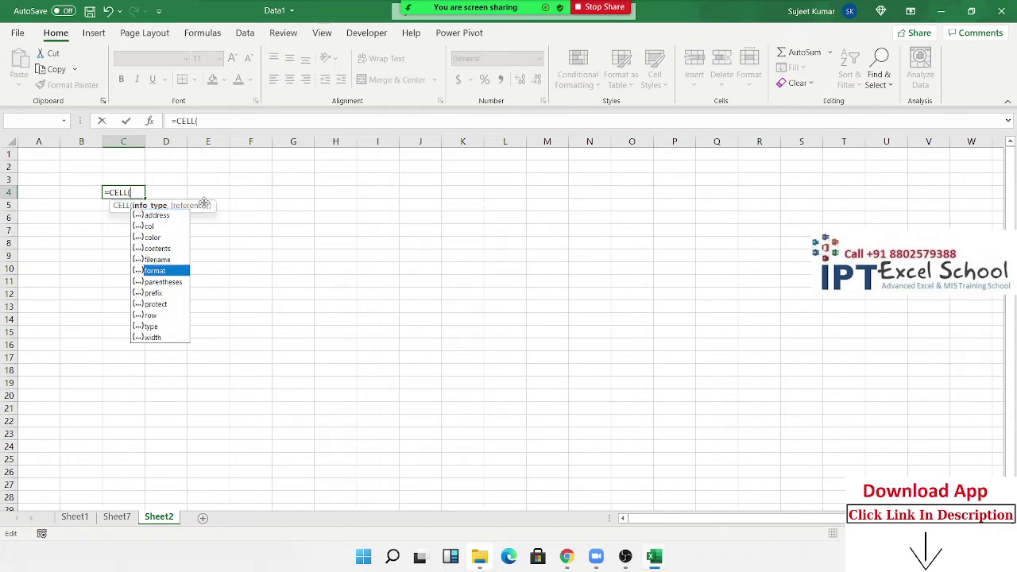
{"action": "key", "text": "Up"}
{"action": "key", "text": "Tab"}
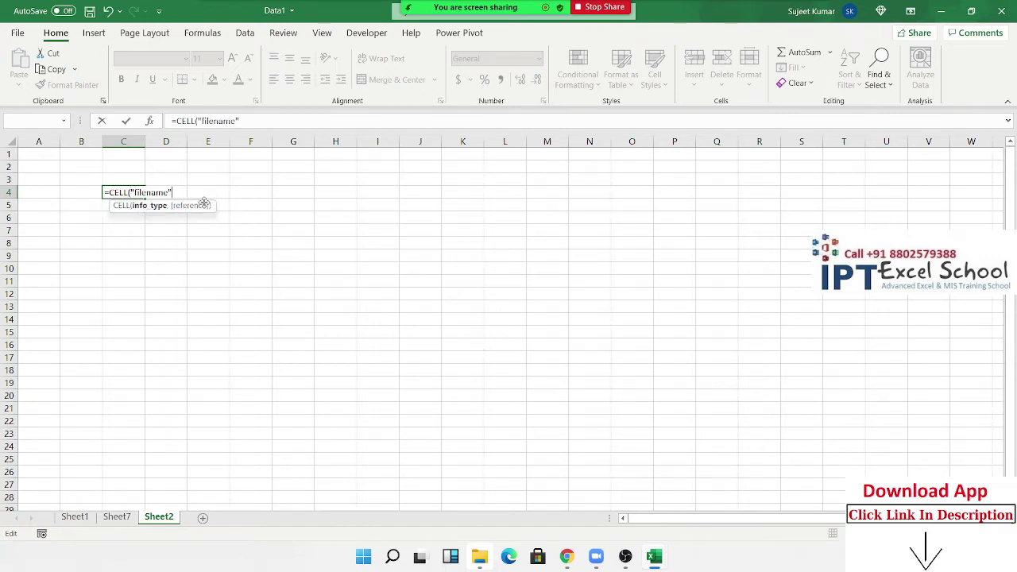
{"action": "key", "text": "Return"}
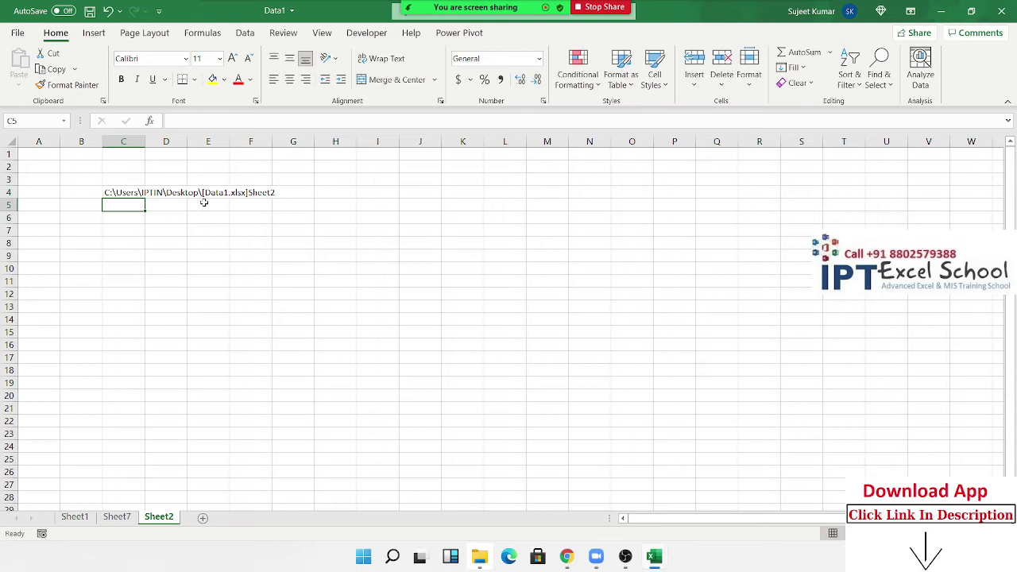
{"action": "key", "text": "Down"}
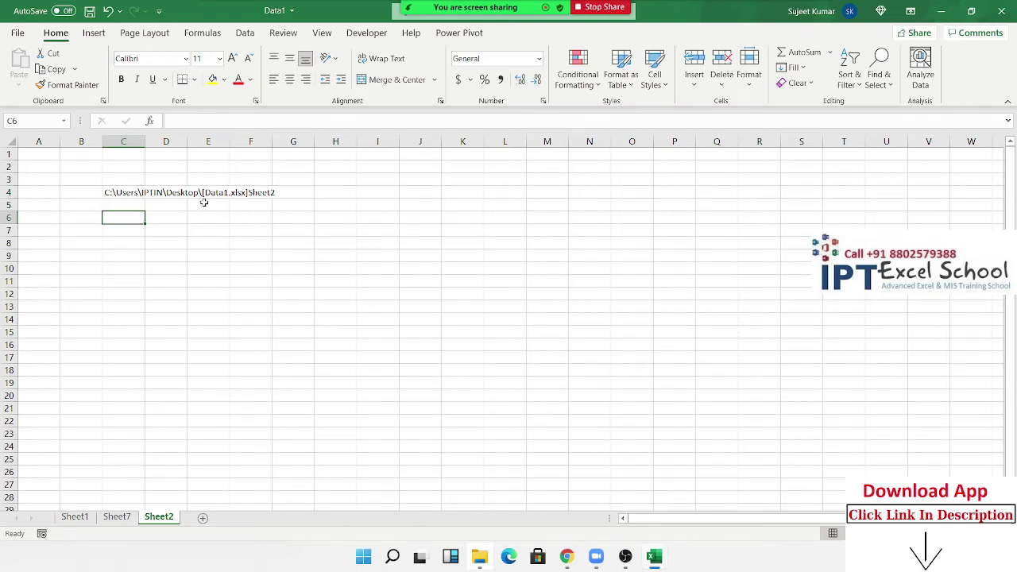
Copy the Name column C from Sheet1 into column I of Sheet2.
{"action": "left_click", "coordinate": [74, 517]}
{"action": "left_click", "coordinate": [89, 253]}
{"action": "scroll", "coordinate": [127, 254], "scroll_direction": "up", "scroll_amount": 4}
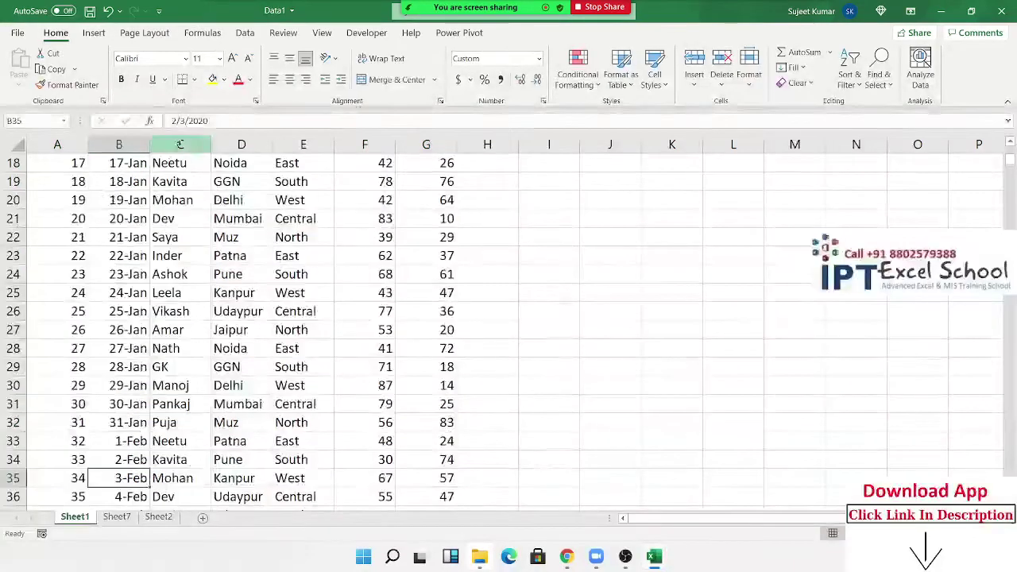
{"action": "left_click", "coordinate": [180, 145]}
{"action": "key", "text": "ctrl+c"}
{"action": "left_click", "coordinate": [158, 517]}
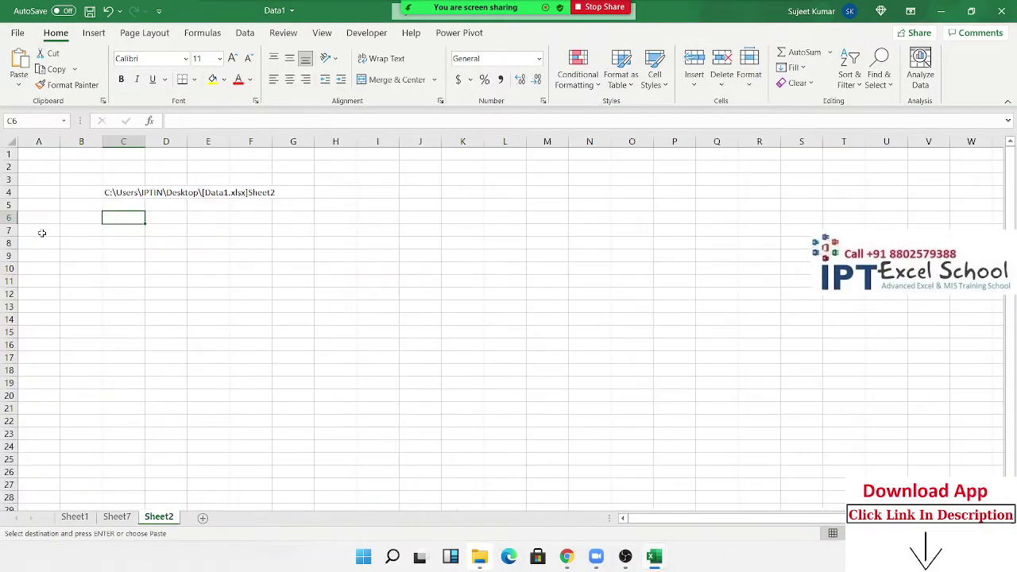
{"action": "left_click", "coordinate": [392, 160]}
{"action": "key", "text": "ctrl+v"}
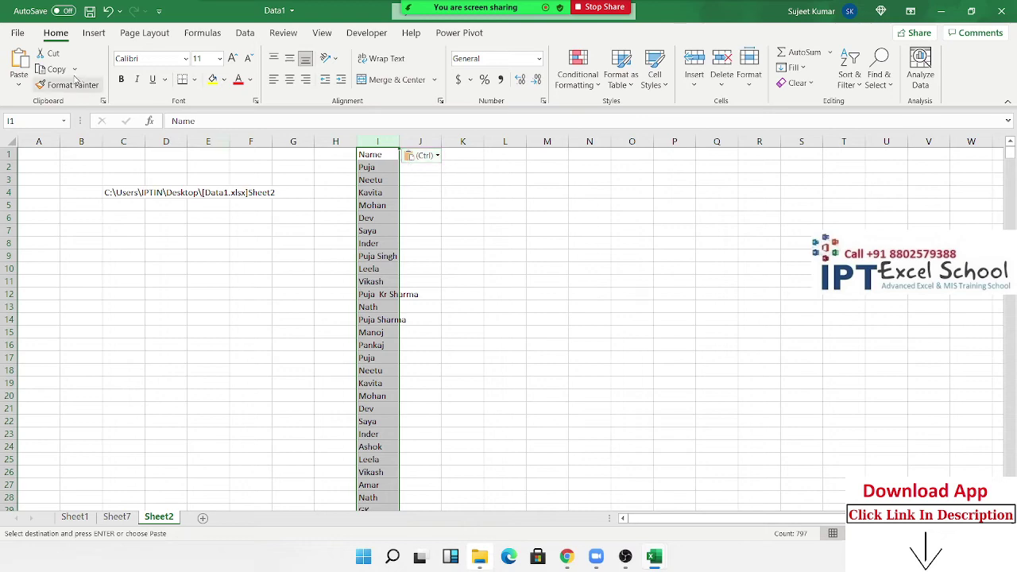
Remove duplicates from column I, leaving 19 unique names, and AutoFit its width.
{"action": "left_click", "coordinate": [93, 35]}
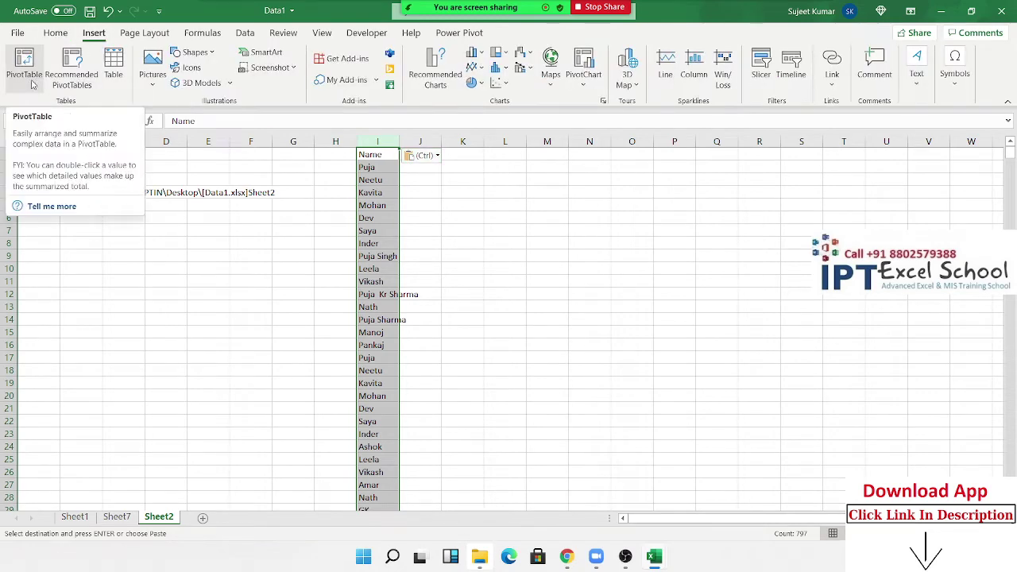
{"action": "left_click", "coordinate": [28, 76]}
{"action": "key", "text": "Escape"}
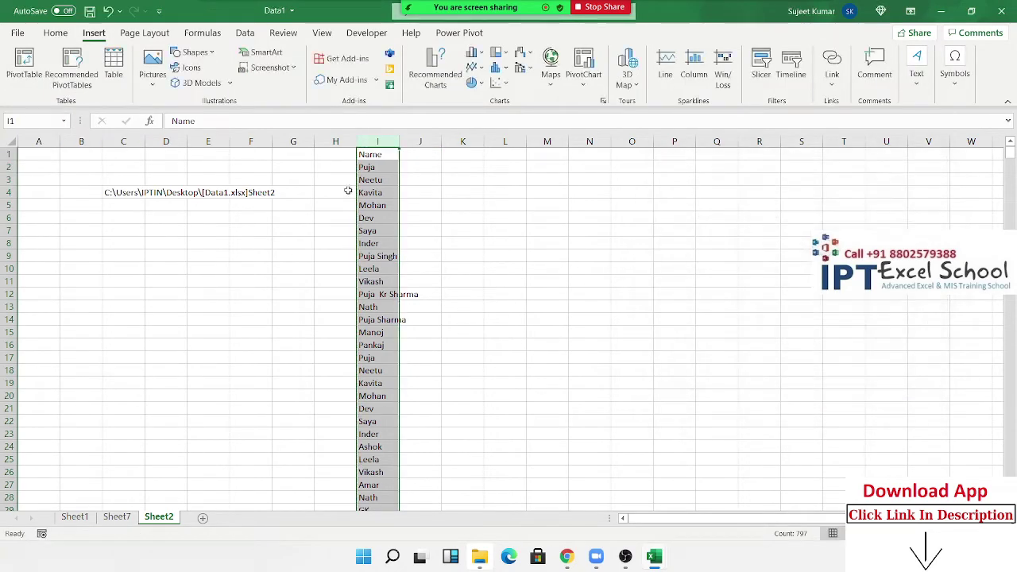
{"action": "left_click", "coordinate": [246, 35]}
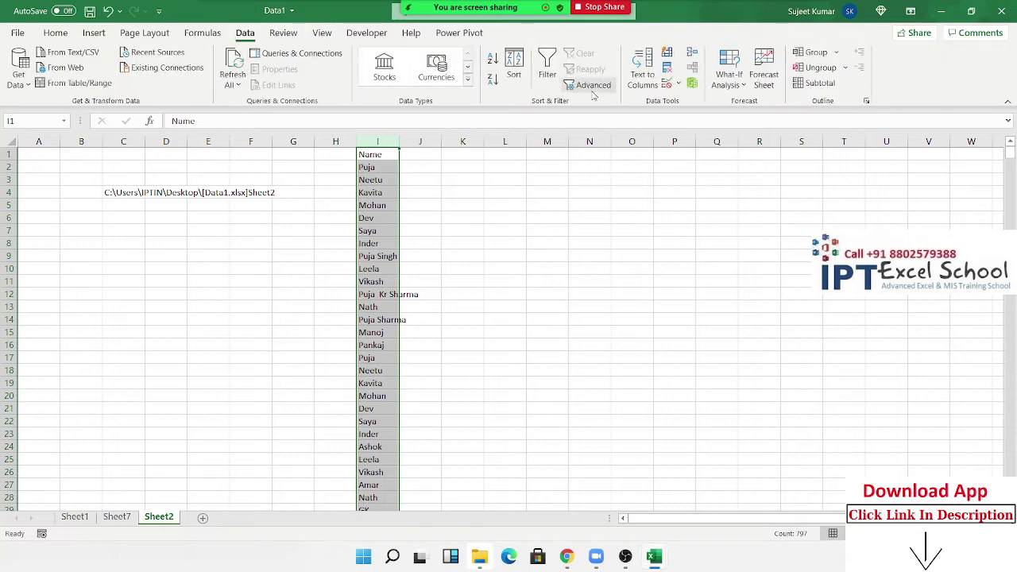
{"action": "left_click", "coordinate": [666, 84]}
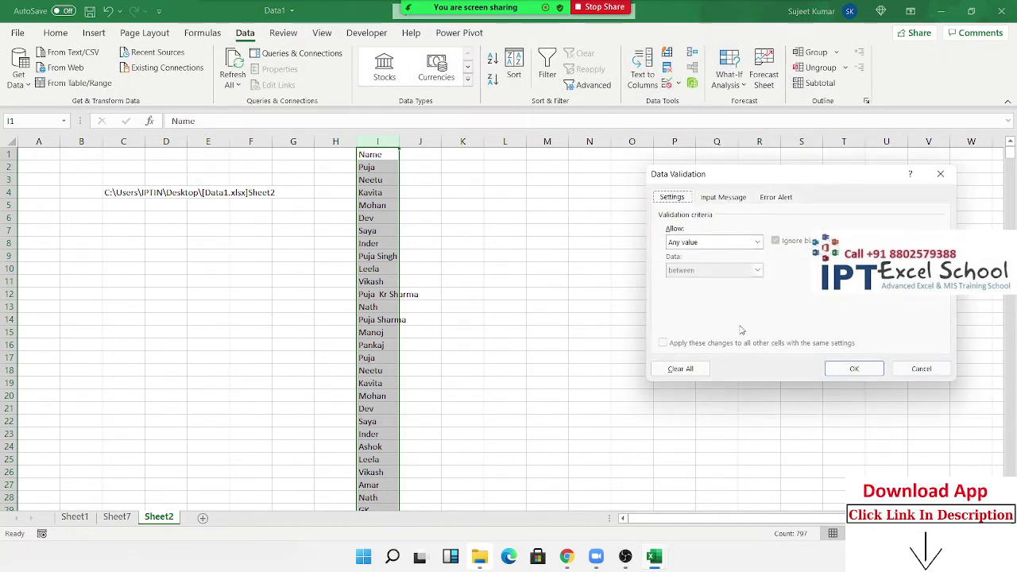
{"action": "left_click", "coordinate": [853, 369]}
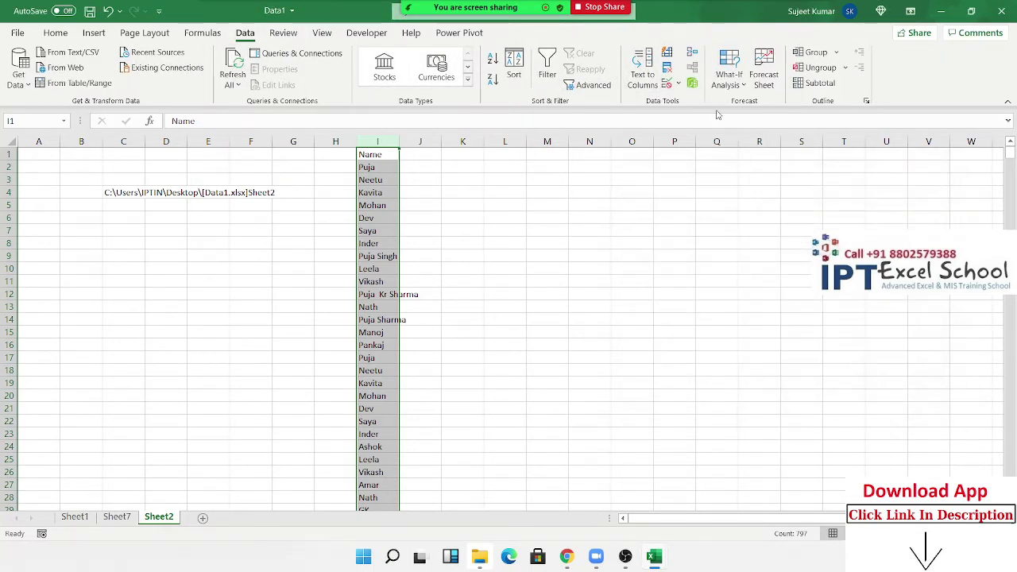
{"action": "left_click", "coordinate": [667, 69]}
{"action": "left_click", "coordinate": [855, 367]}
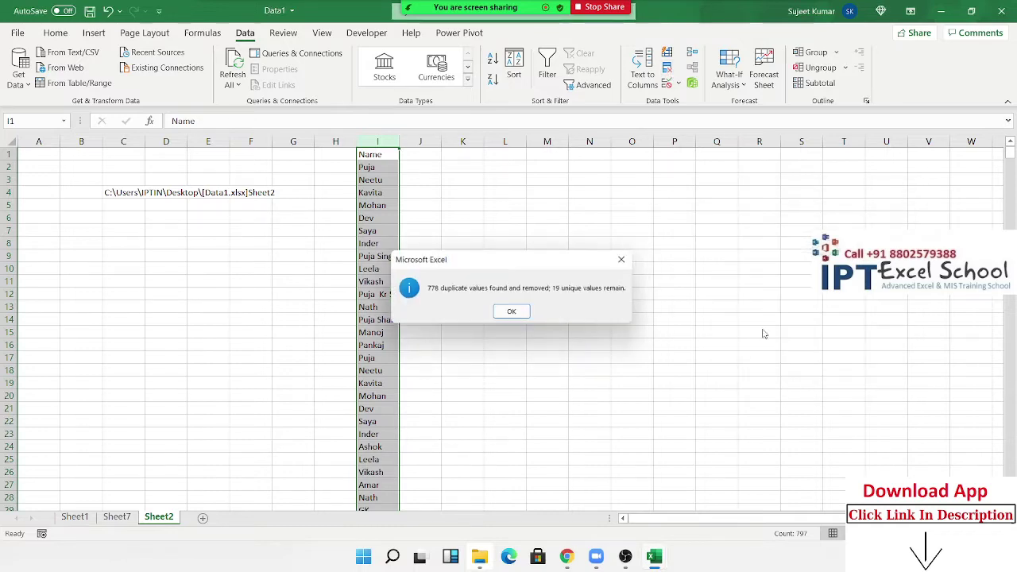
{"action": "left_click", "coordinate": [515, 315]}
{"action": "double_click", "coordinate": [399, 141]}
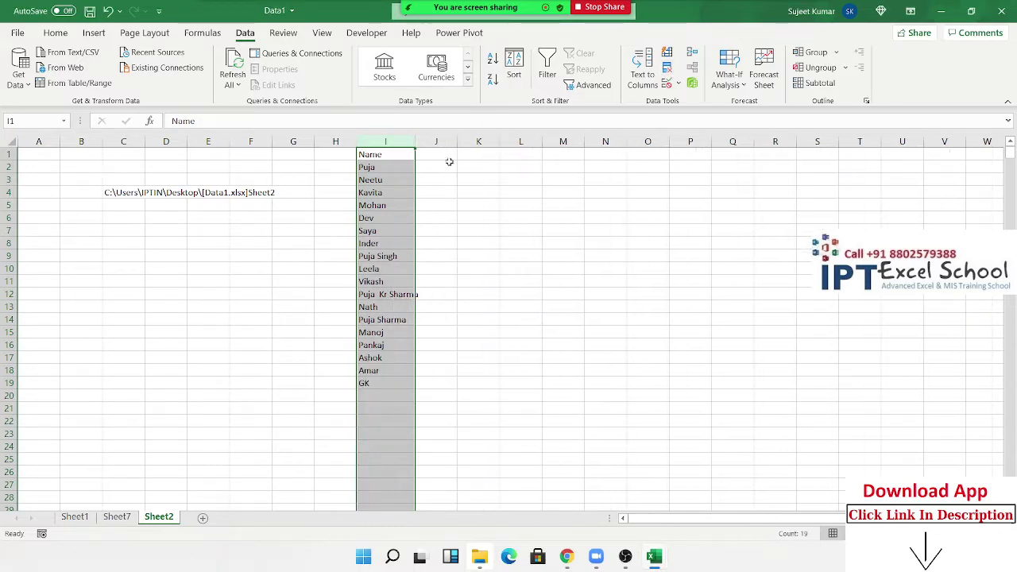
{"action": "left_click", "coordinate": [448, 159]}
Enter the heading Total in J1.
{"action": "type", "text": "Total"}
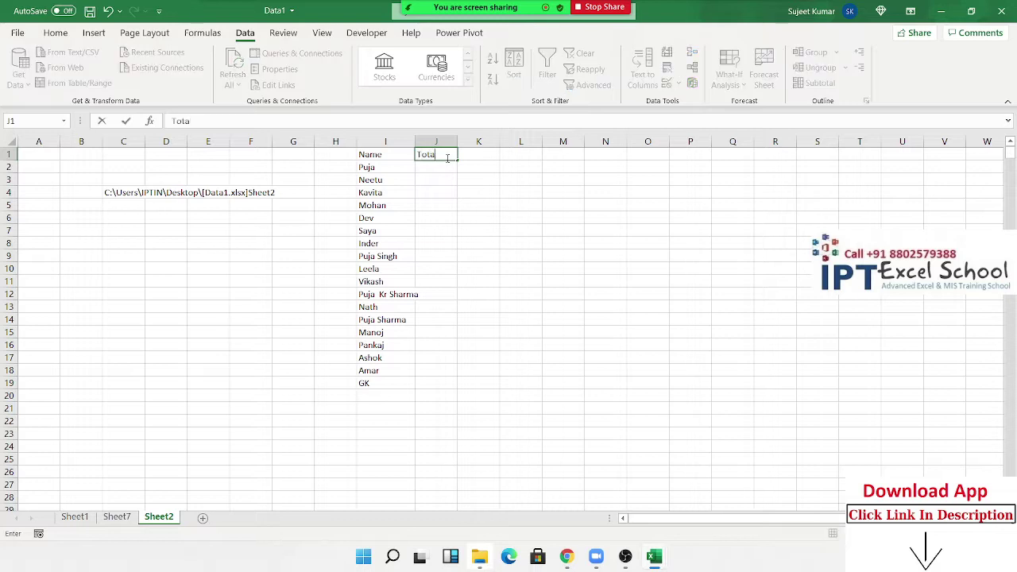
{"action": "key", "text": "Return"}
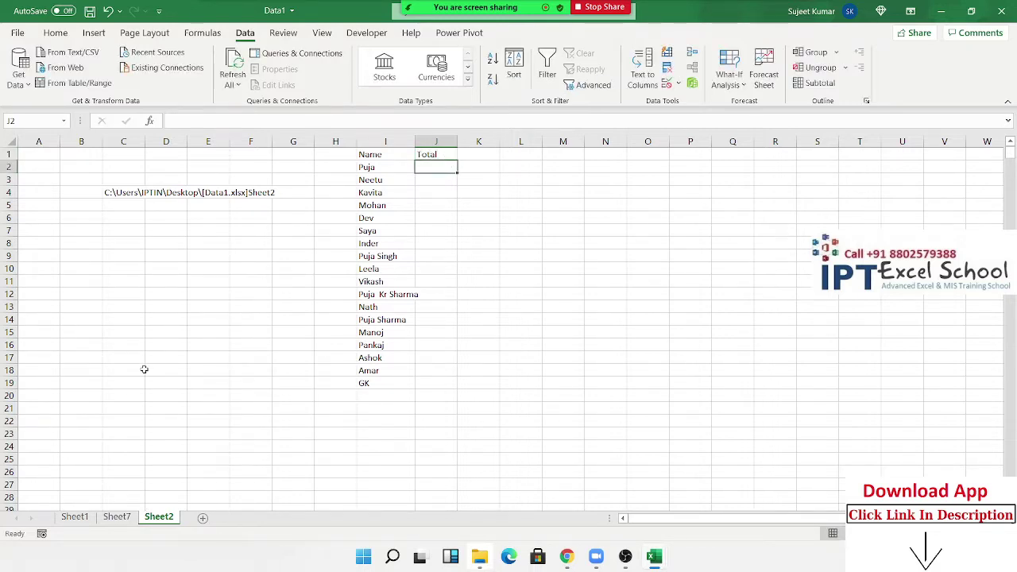
{"action": "type", "text": "Delhi"}
{"action": "key", "text": "Escape"}
Rename Sheet2 to Delhi and reopen the C4 path formula to refresh it.
{"action": "type", "text": "De"}
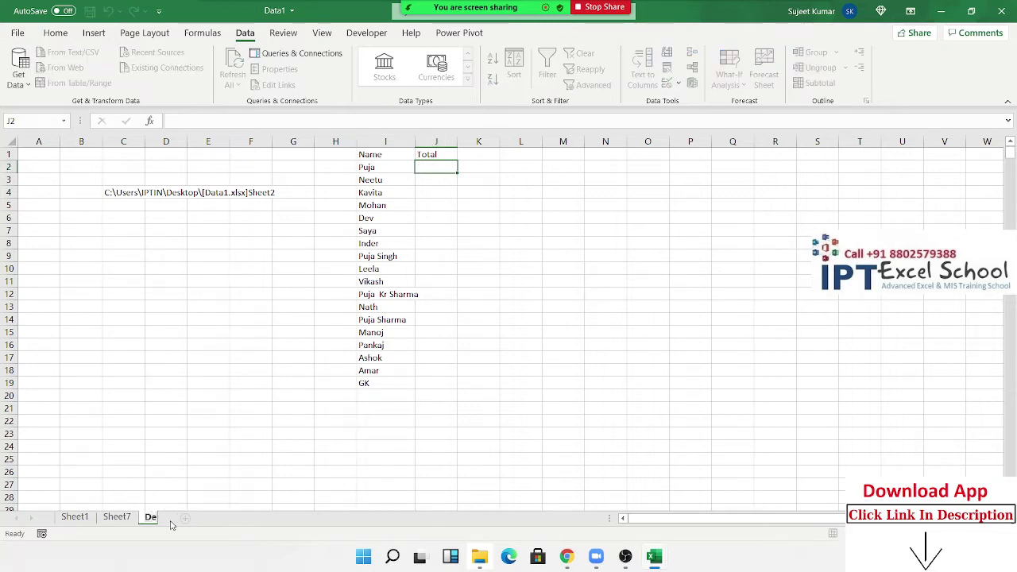
{"action": "type", "text": "lhi"}
{"action": "left_click", "coordinate": [436, 181]}
{"action": "left_click", "coordinate": [436, 170]}
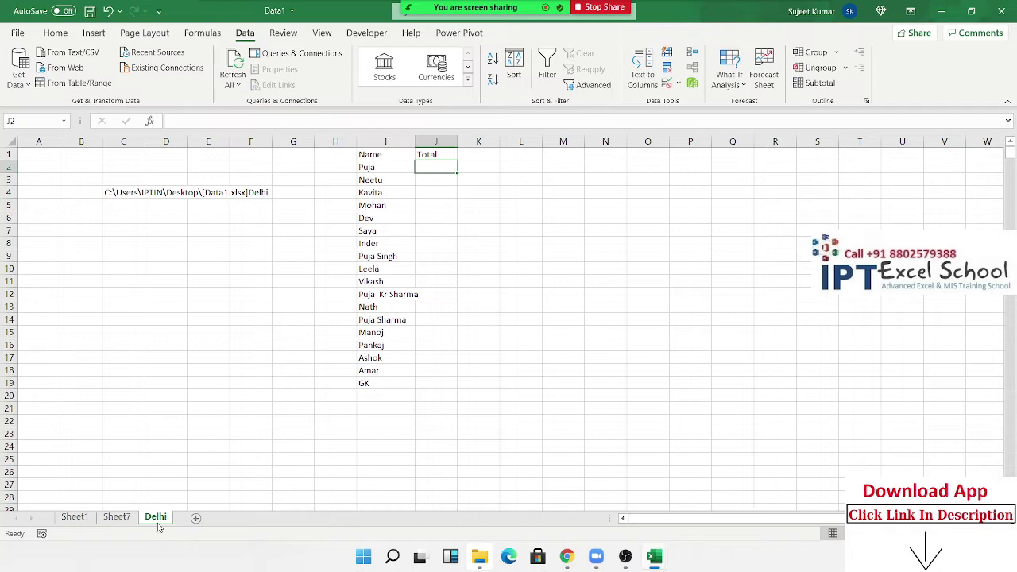
{"action": "left_click", "coordinate": [119, 228]}
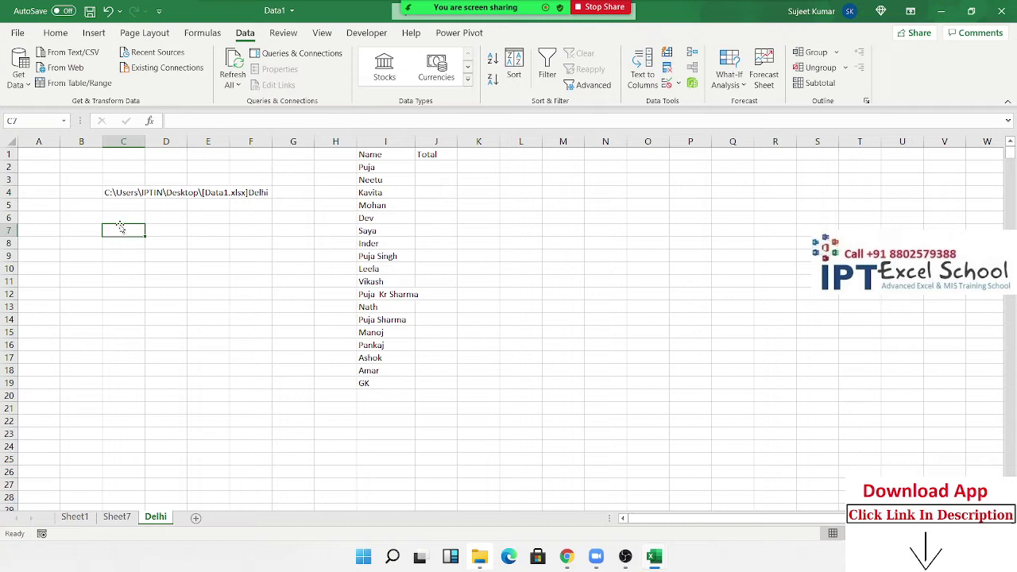
{"action": "double_click", "coordinate": [121, 193]}
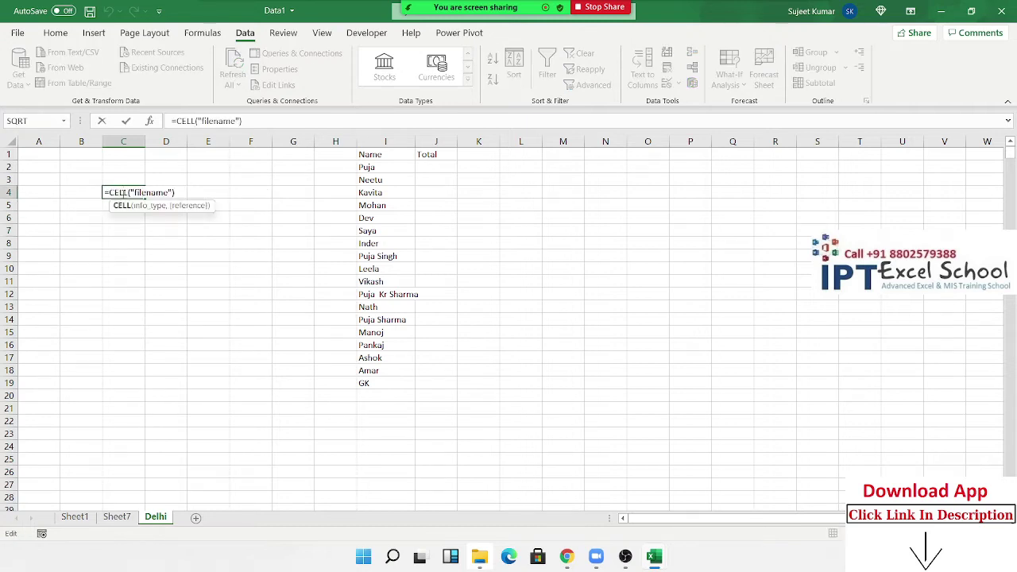
Refresh C4's path, then enter =FIND("]",C4,1) in C5, returning 35.
{"action": "key", "text": "ctrl+Return"}
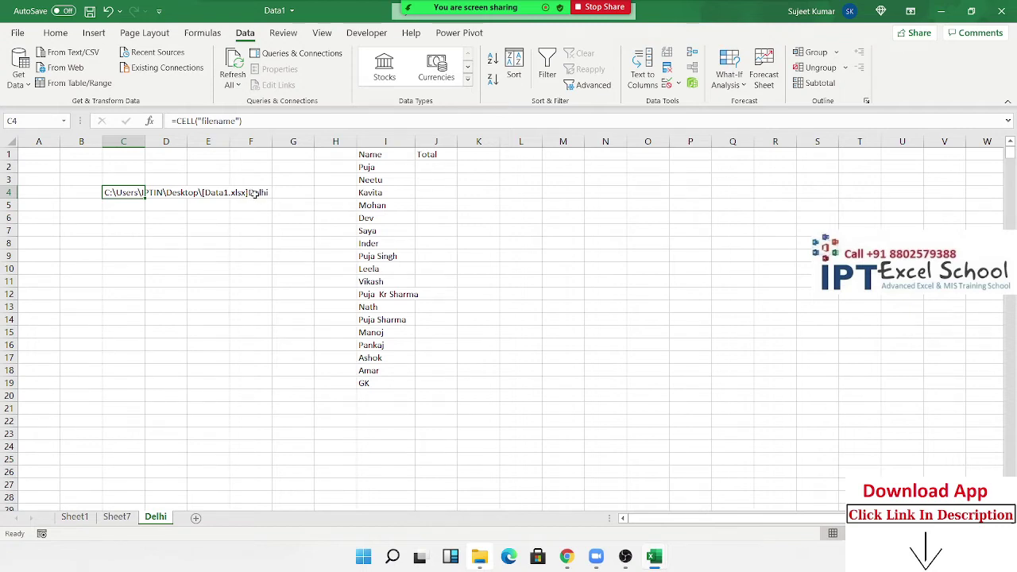
{"action": "left_click", "coordinate": [125, 207]}
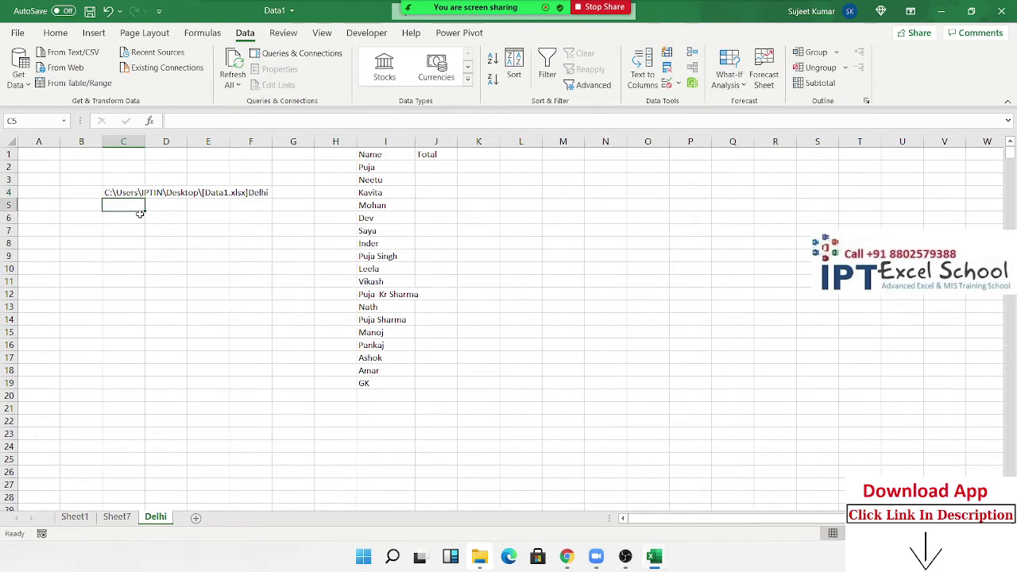
{"action": "scroll", "coordinate": [140, 213], "scroll_direction": "up", "scroll_amount": 4}
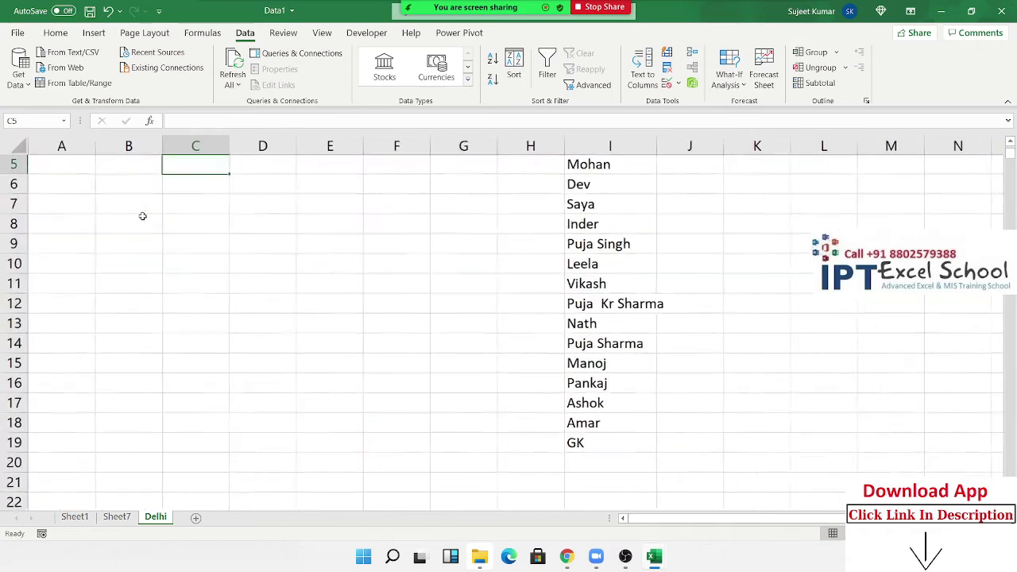
{"action": "scroll", "coordinate": [176, 230], "scroll_direction": "up", "scroll_amount": 2}
{"action": "scroll", "coordinate": [202, 245], "scroll_direction": "up", "scroll_amount": 2}
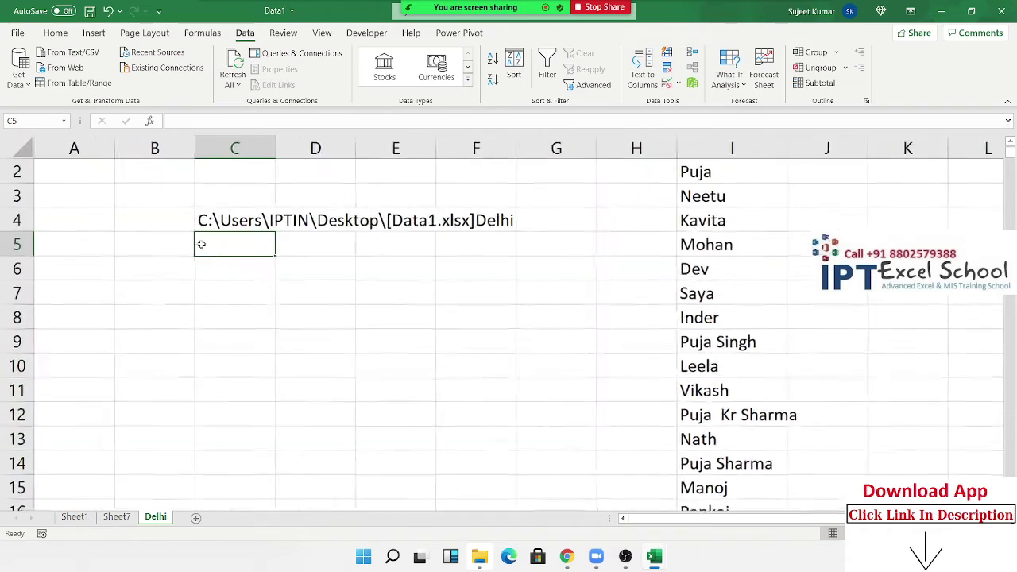
{"action": "type", "text": "=fi"}
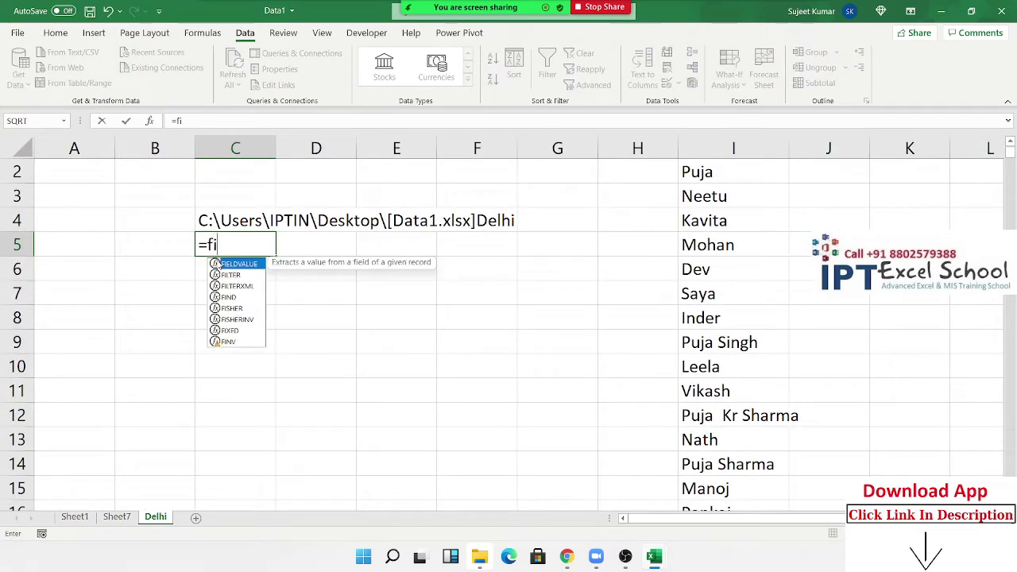
{"action": "type", "text": "nd"}
{"action": "key", "text": "Tab"}
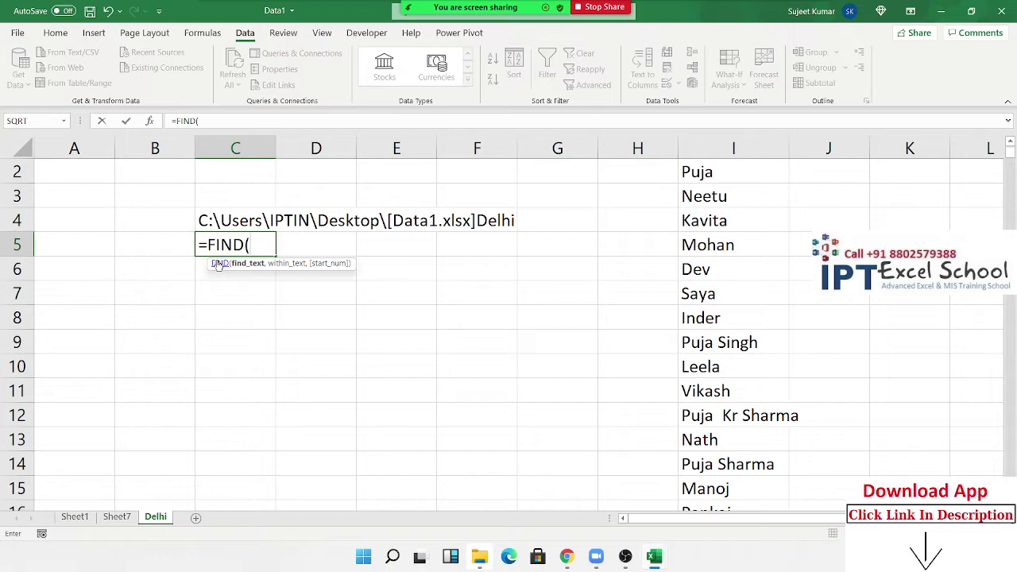
{"action": "type", "text": "\"]\""}
{"action": "type", "text": ","}
{"action": "key", "text": "Up"}
{"action": "type", "text": ","}
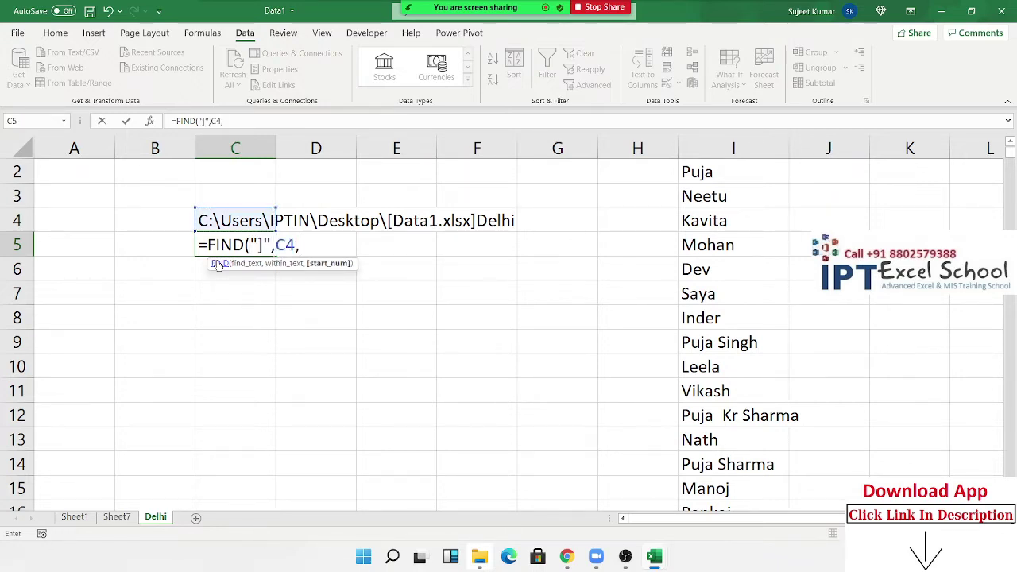
{"action": "type", "text": "1"}
{"action": "key", "text": "Return"}
{"action": "key", "text": "Up"}
{"action": "key", "text": "Up"}
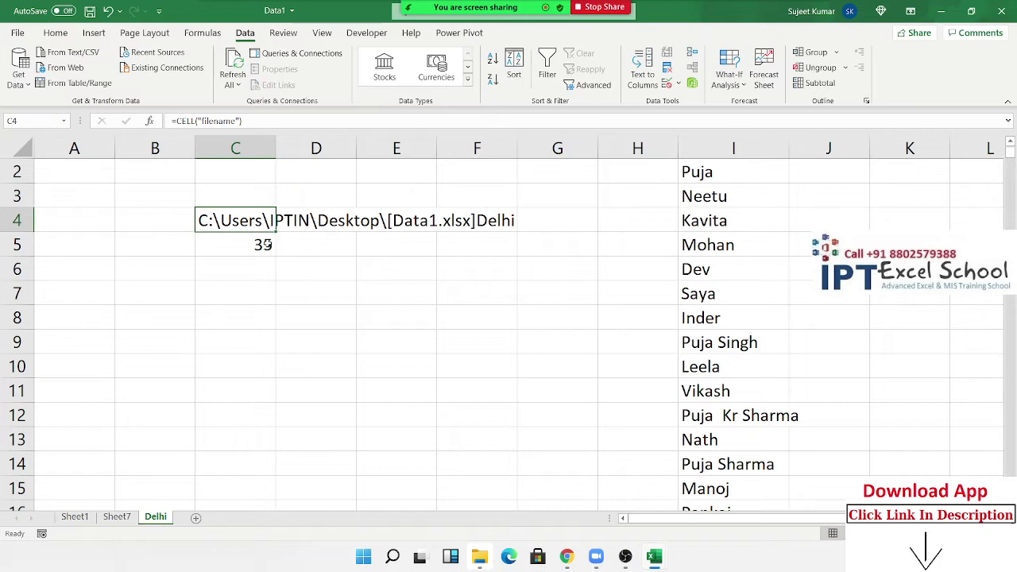
{"action": "double_click", "coordinate": [269, 245]}
{"action": "key", "text": "Escape"}
Start a RIGHT formula in D5 using the C4 file path as its text.
{"action": "left_click", "coordinate": [312, 245]}
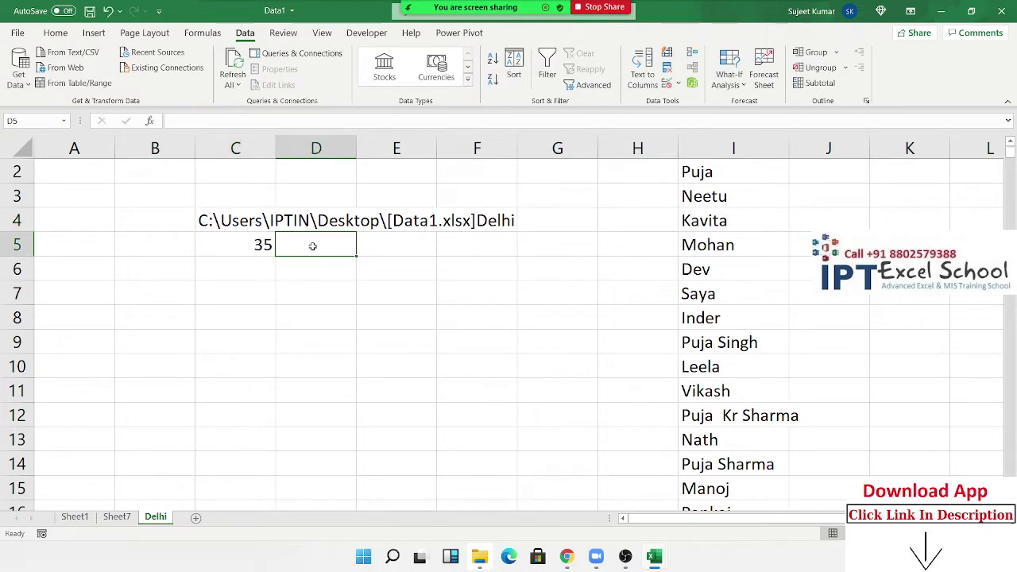
{"action": "type", "text": "=fin"}
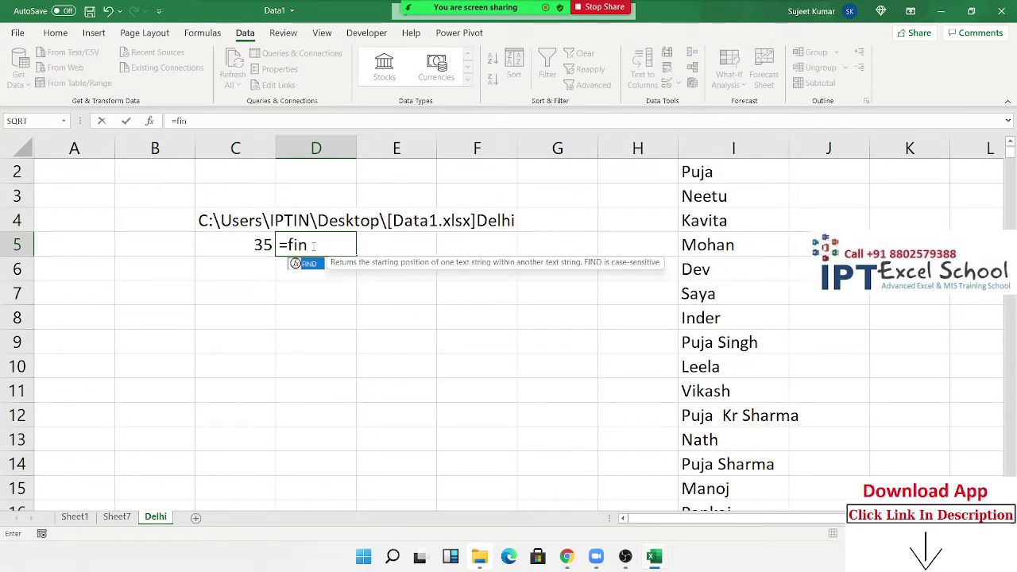
{"action": "key", "text": "Tab"}
{"action": "key", "text": "Escape"}
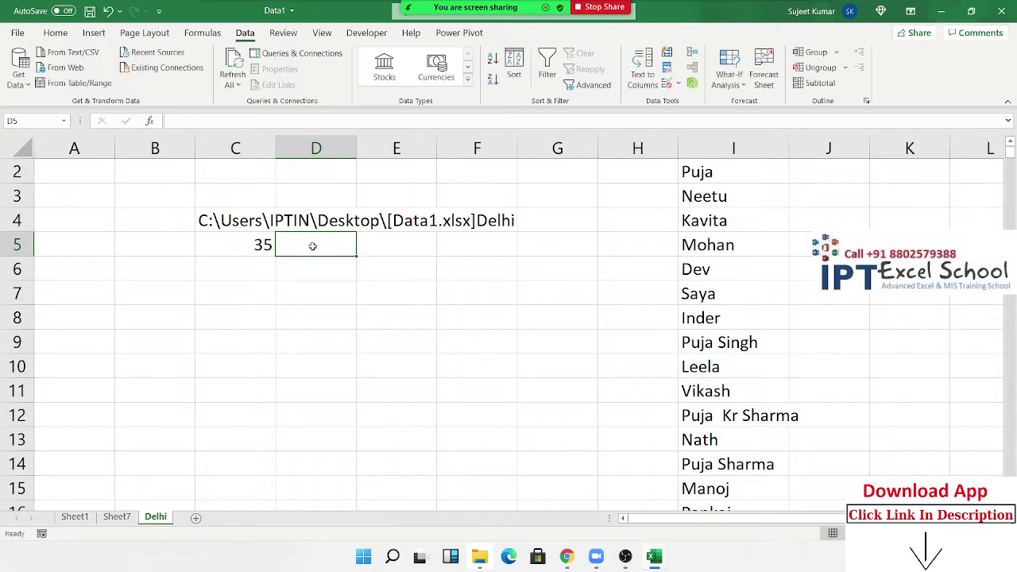
{"action": "type", "text": "=ri"}
{"action": "key", "text": "Tab"}
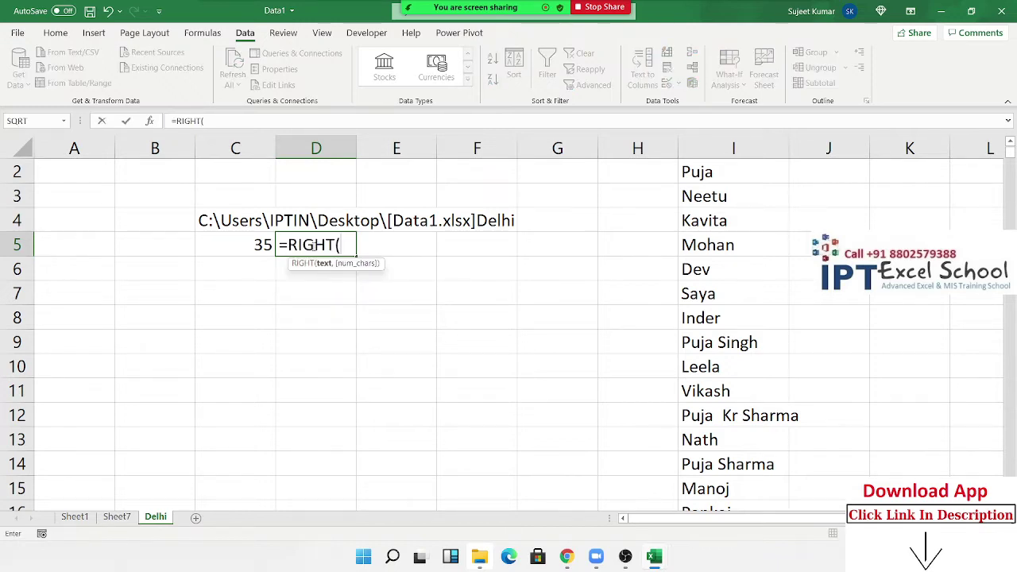
{"action": "key", "text": "Left"}
{"action": "key", "text": "Up"}
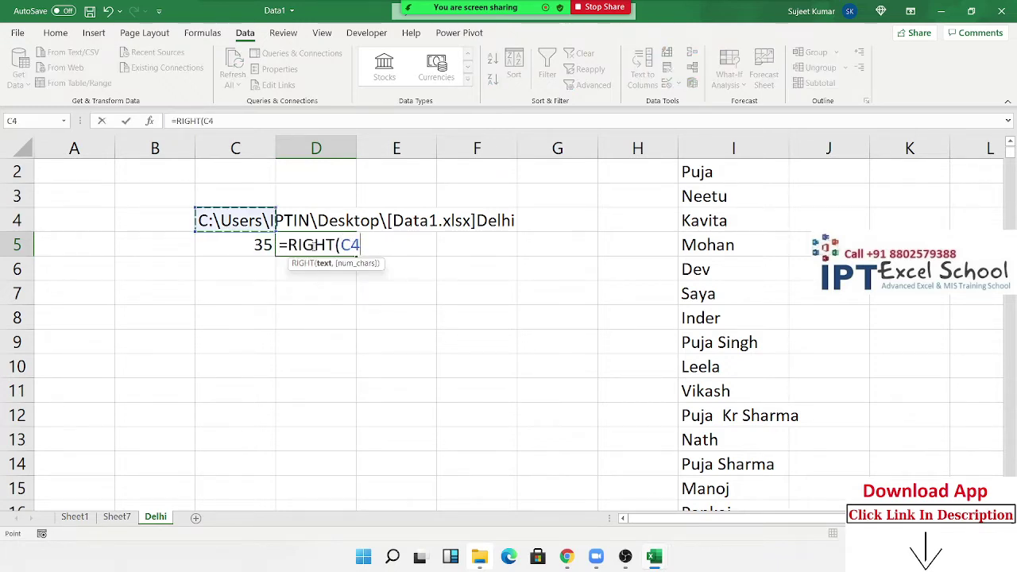
Complete D5 as =RIGHT(C4,LEN(C4)-C5), accepting Excel's correction, to extract Delhi.
{"action": "type", "text": ",len"}
{"action": "key", "text": "Tab"}
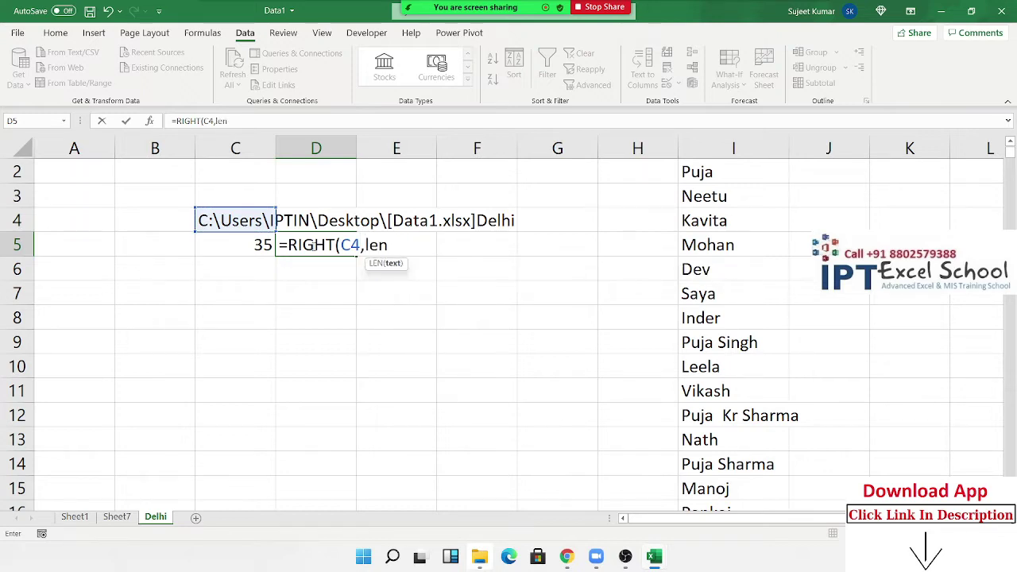
{"action": "key", "text": "Left"}
{"action": "type", "text": ")-"}
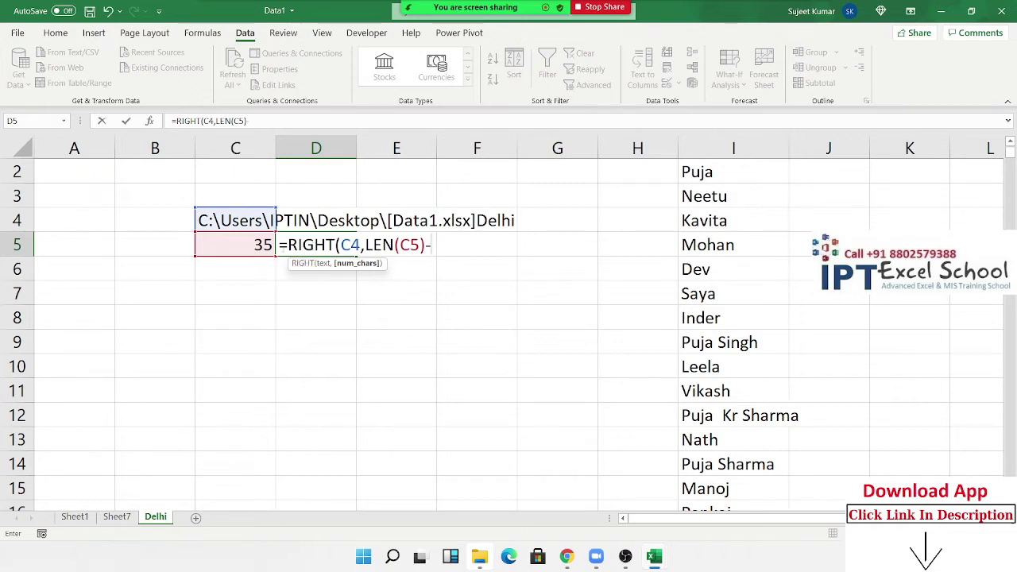
{"action": "left_click", "coordinate": [258, 245]}
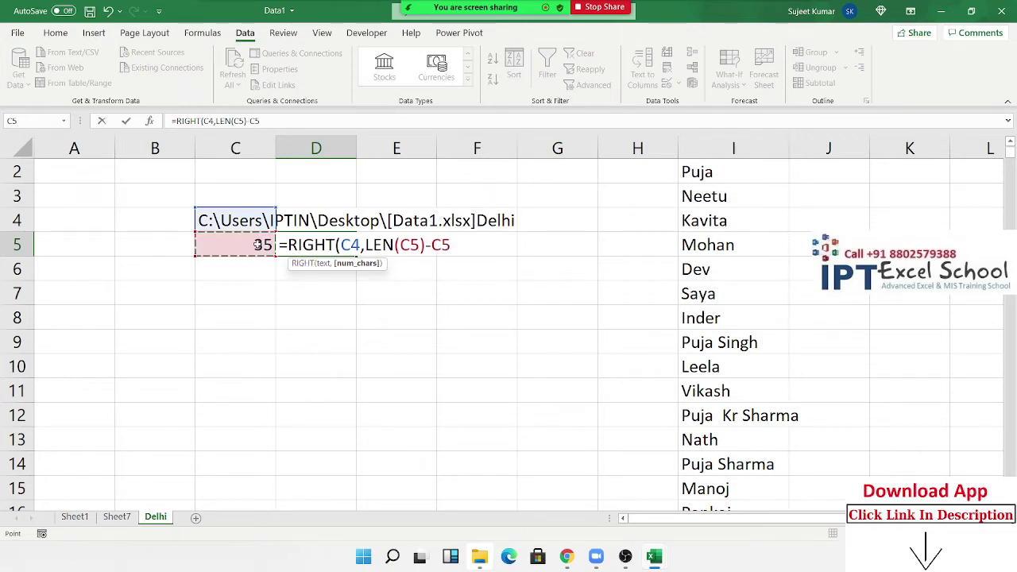
{"action": "left_click", "coordinate": [413, 246]}
{"action": "key", "text": "BackSpace"}
{"action": "type", "text": "4"}
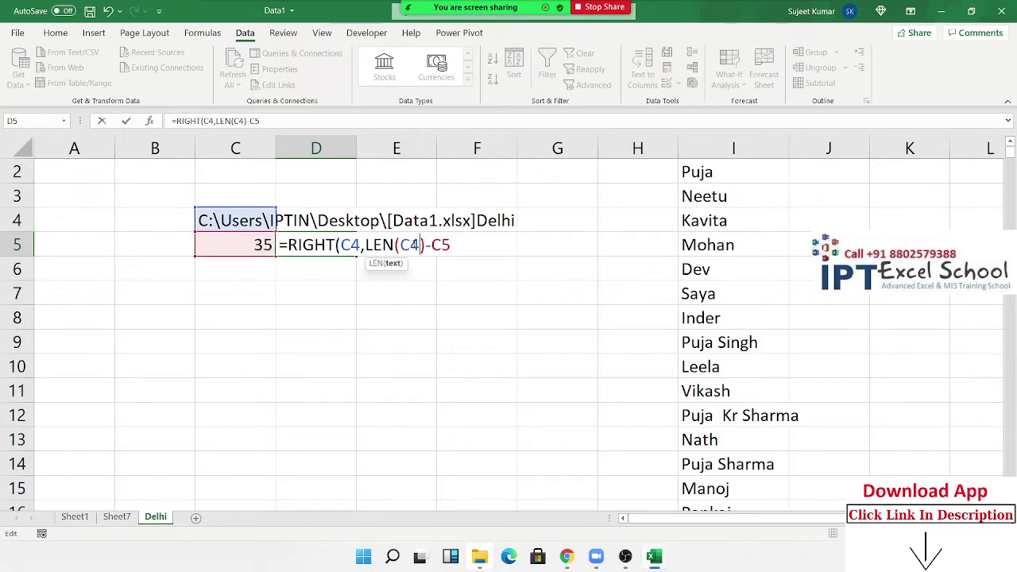
{"action": "key", "text": "Return"}
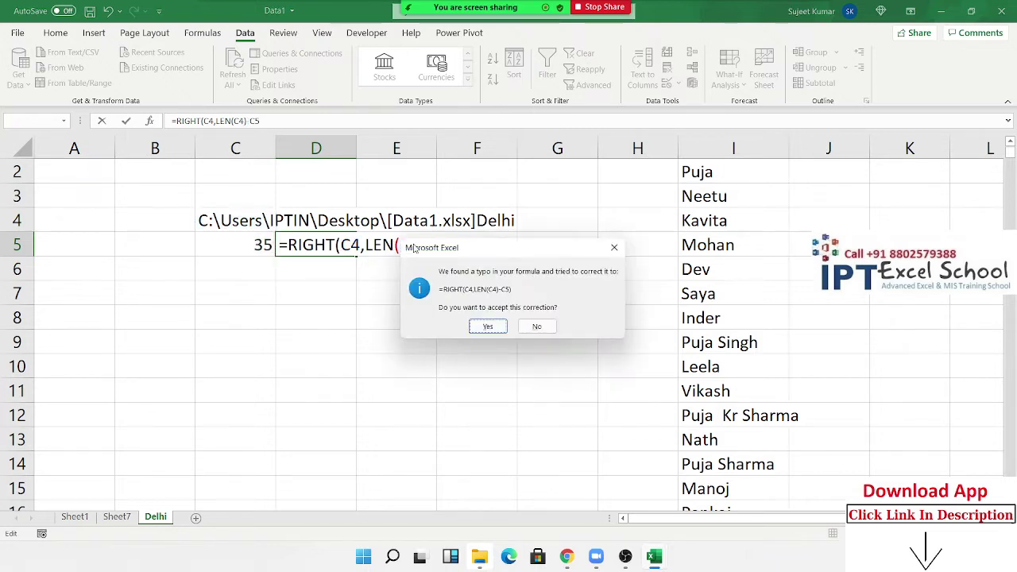
{"action": "key", "text": "Return"}
{"action": "key", "text": "Up"}
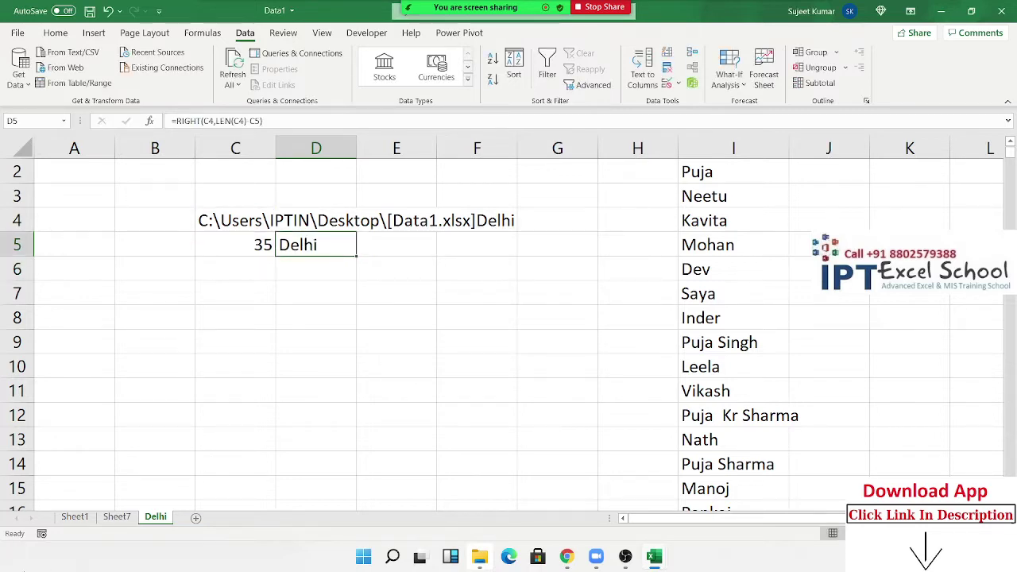
Rename the Delhi sheet to Pune.
{"action": "double_click", "coordinate": [157, 518]}
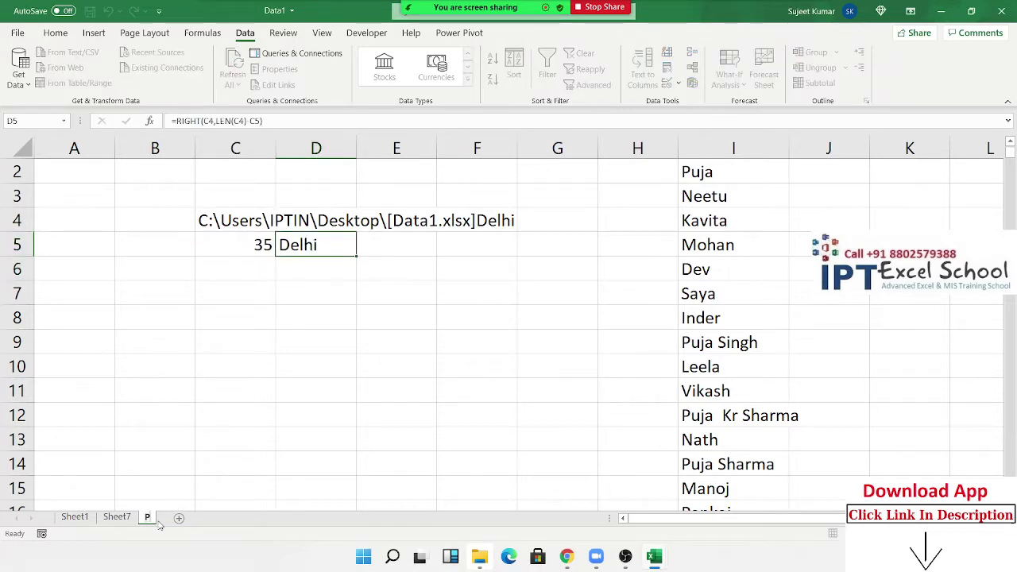
{"action": "type", "text": "Puj"}
{"action": "key", "text": "BackSpace"}
{"action": "type", "text": "n"}
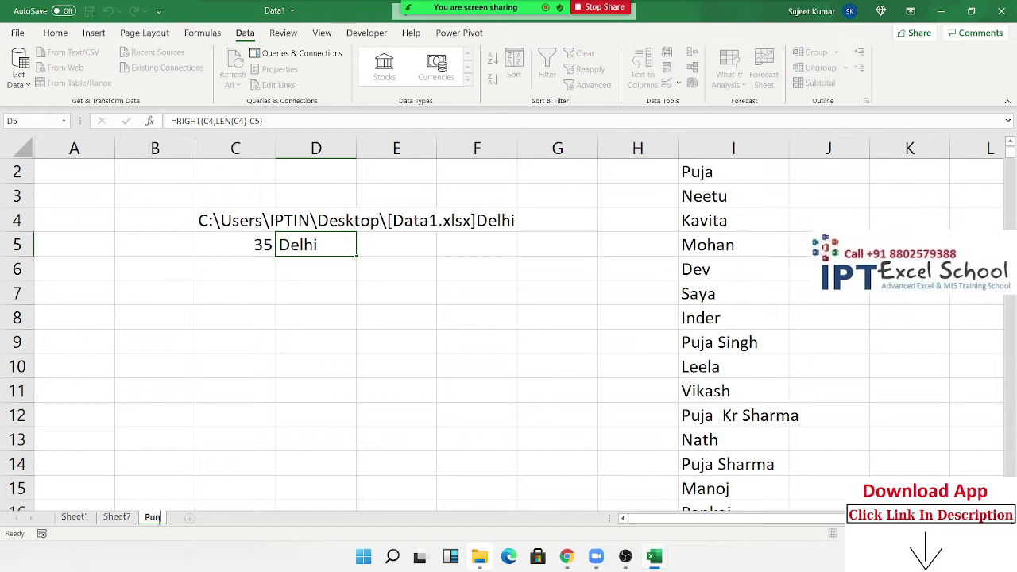
{"action": "type", "text": "e"}
{"action": "left_click", "coordinate": [214, 467]}
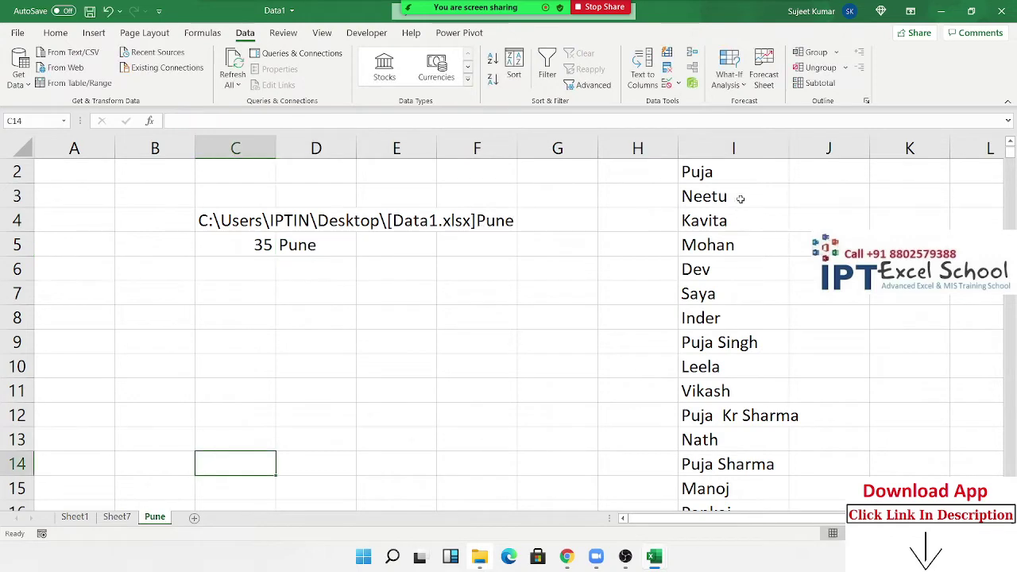
Start a SUMIFS in J2 summing Sheet1 column F where column C matches I2.
{"action": "scroll", "coordinate": [795, 189], "scroll_direction": "up", "scroll_amount": 1}
{"action": "left_click", "coordinate": [843, 190]}
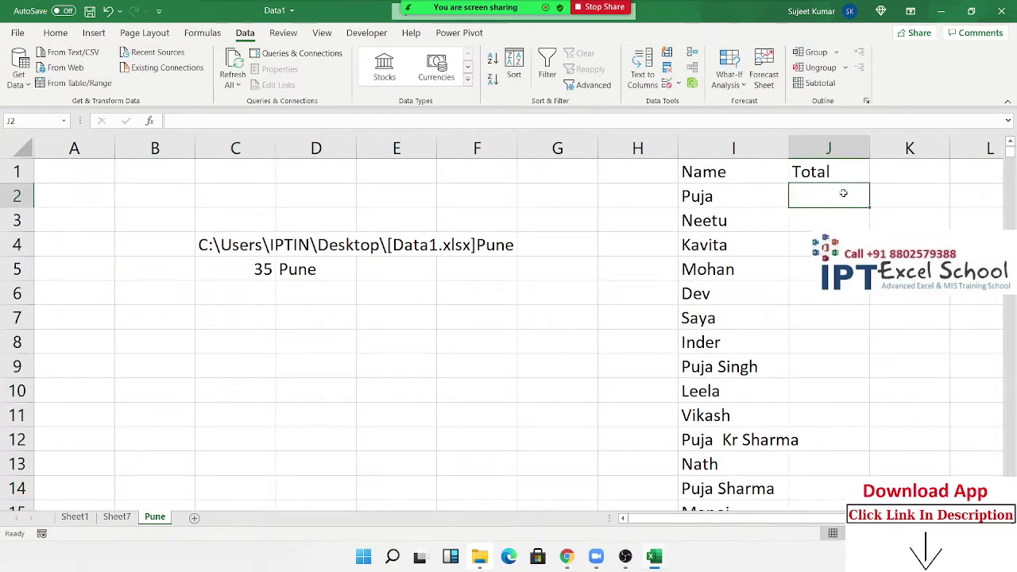
{"action": "type", "text": "=sum"}
{"action": "key", "text": "Down"}
{"action": "key", "text": "Down"}
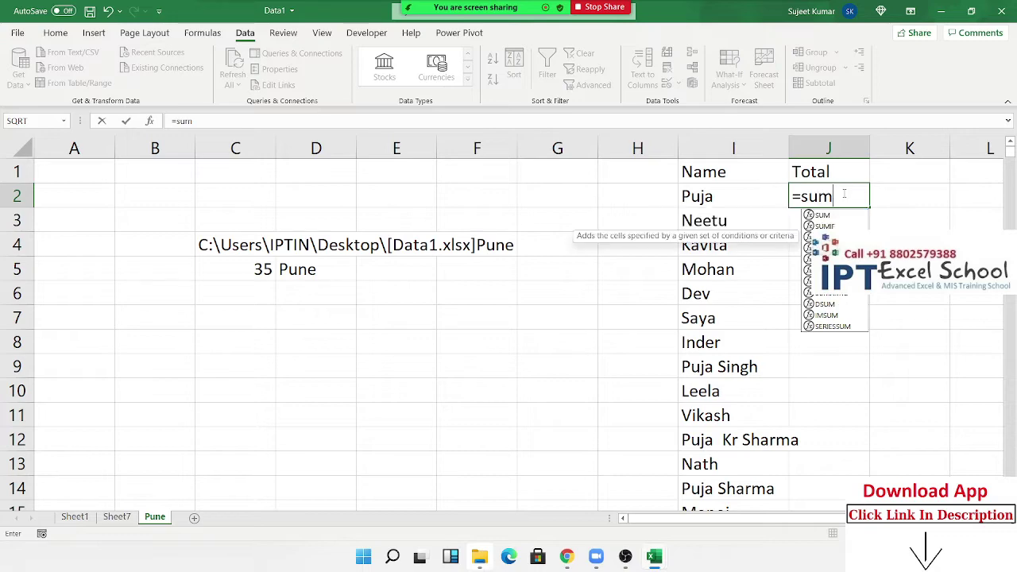
{"action": "key", "text": "Tab"}
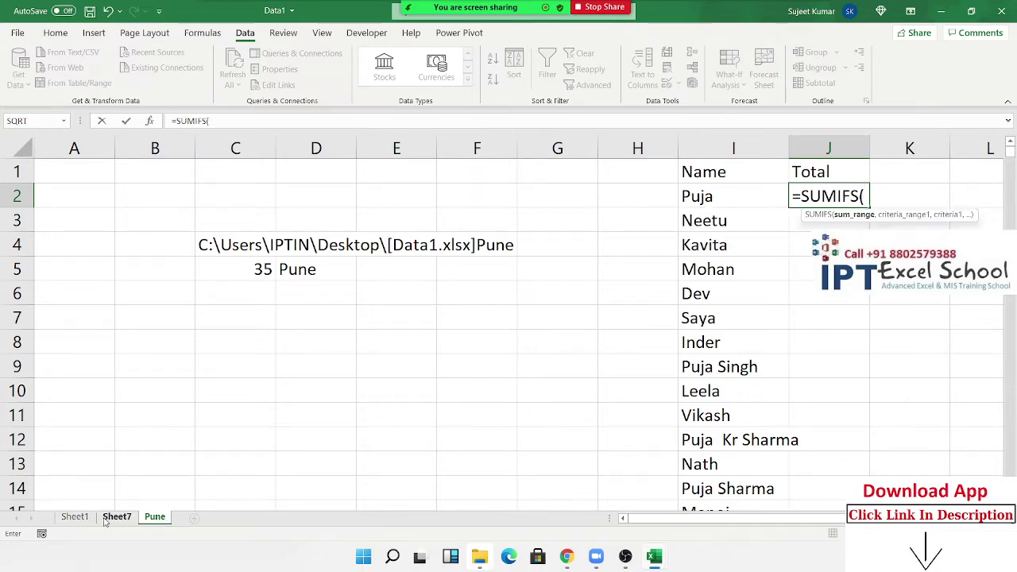
{"action": "left_click", "coordinate": [74, 517]}
{"action": "left_click", "coordinate": [365, 144]}
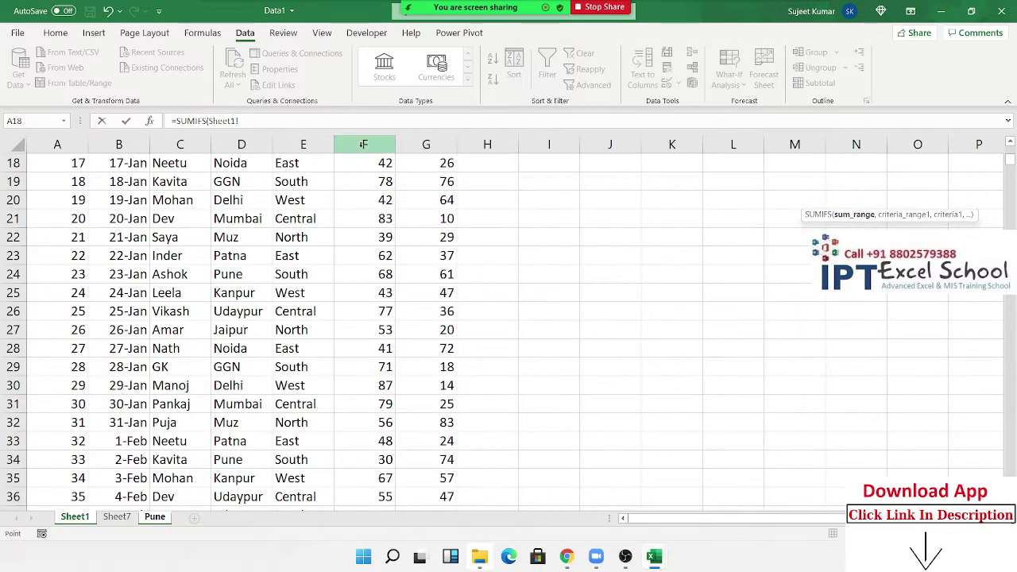
{"action": "type", "text": "F:F,"}
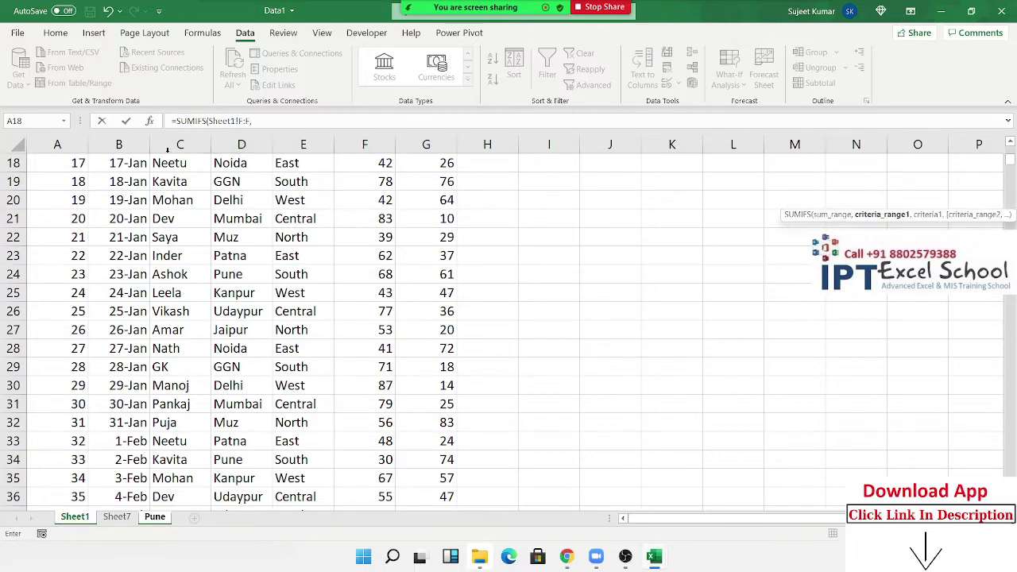
{"action": "left_click", "coordinate": [189, 147]}
{"action": "type", "text": ","}
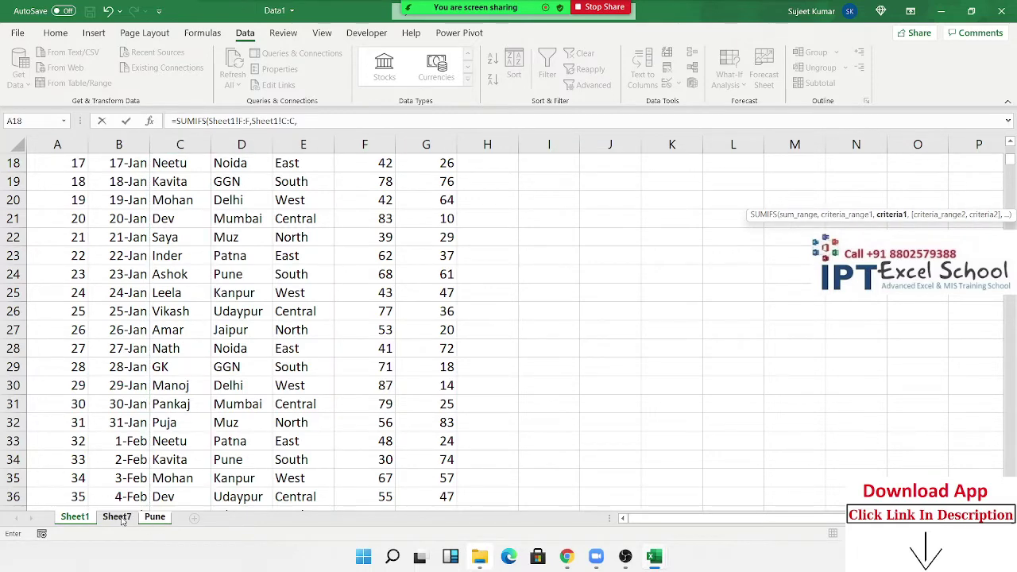
{"action": "left_click", "coordinate": [155, 517]}
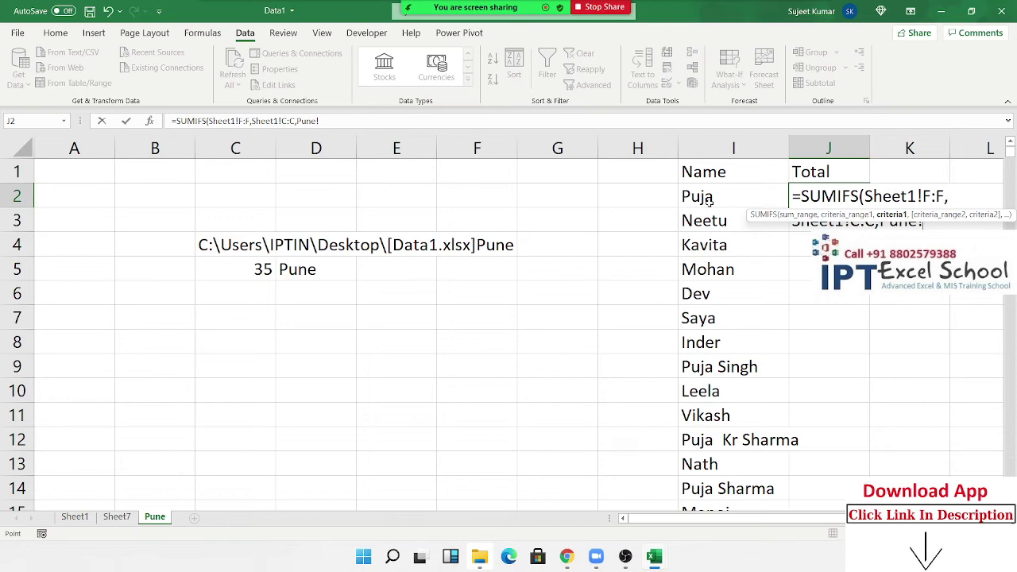
{"action": "left_click", "coordinate": [707, 199]}
{"action": "type", "text": ","}
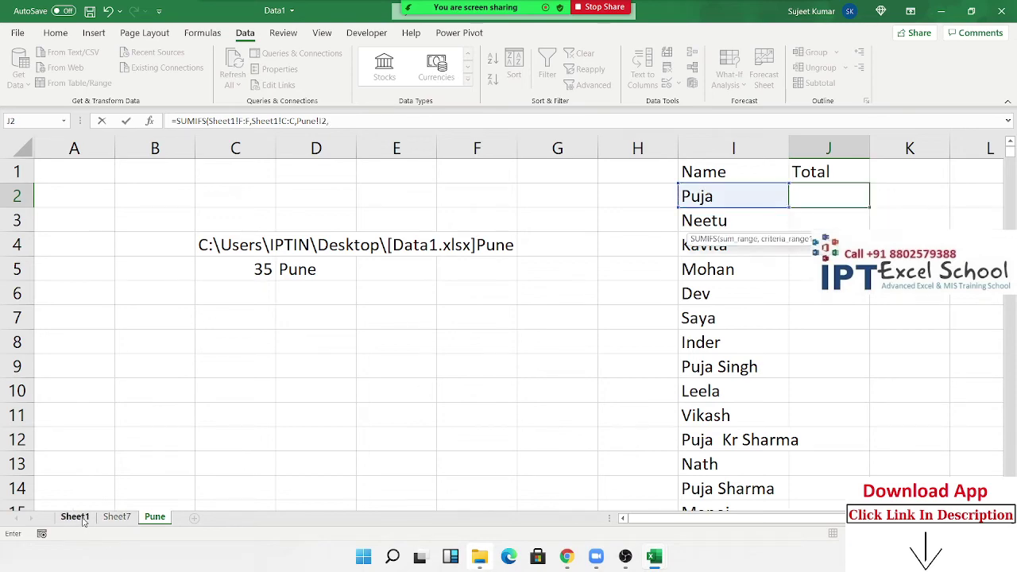
Add Sheet1 column D matching the city in D5, then make D5 absolute.
{"action": "left_click", "coordinate": [75, 518]}
{"action": "left_click", "coordinate": [242, 146]}
{"action": "type", "text": ","}
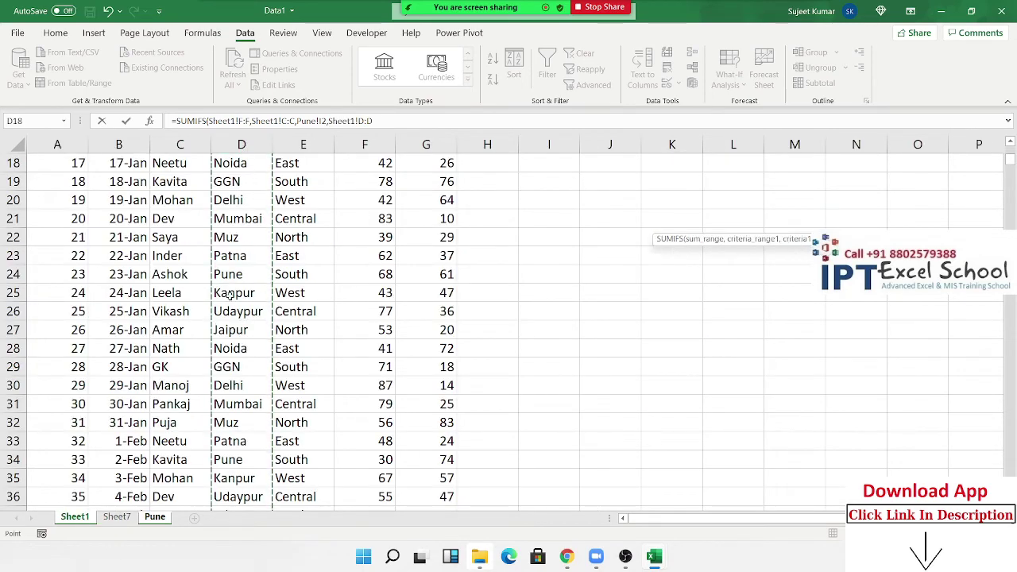
{"action": "left_click", "coordinate": [154, 517]}
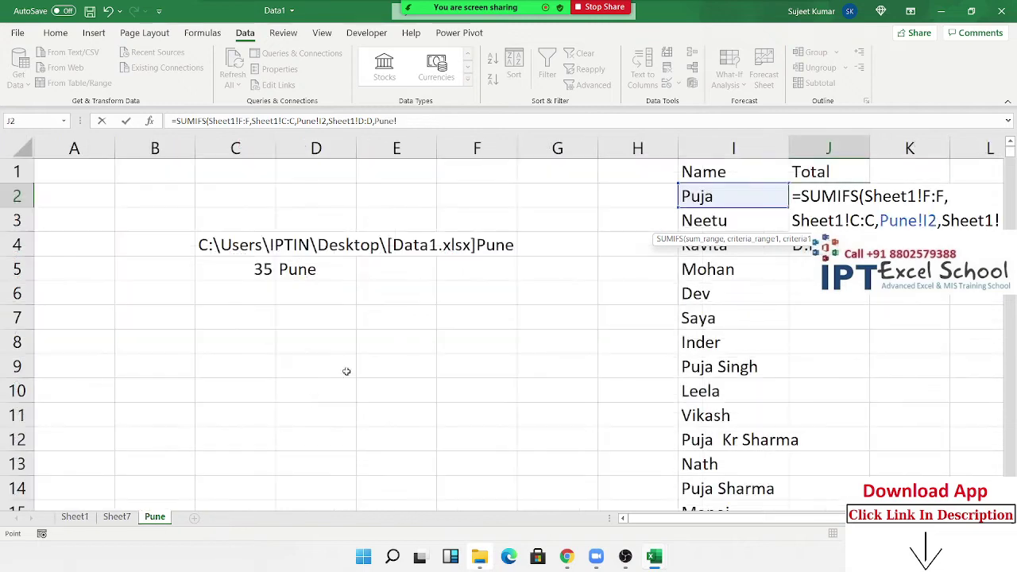
{"action": "left_click", "coordinate": [311, 271]}
{"action": "key", "text": "Return"}
{"action": "key", "text": "Up"}
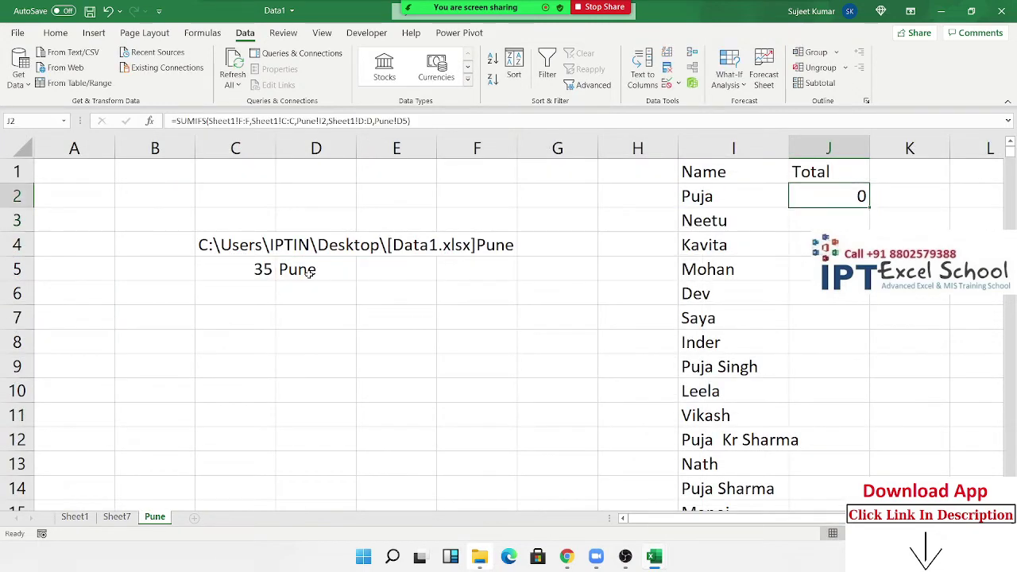
{"action": "double_click", "coordinate": [827, 193]}
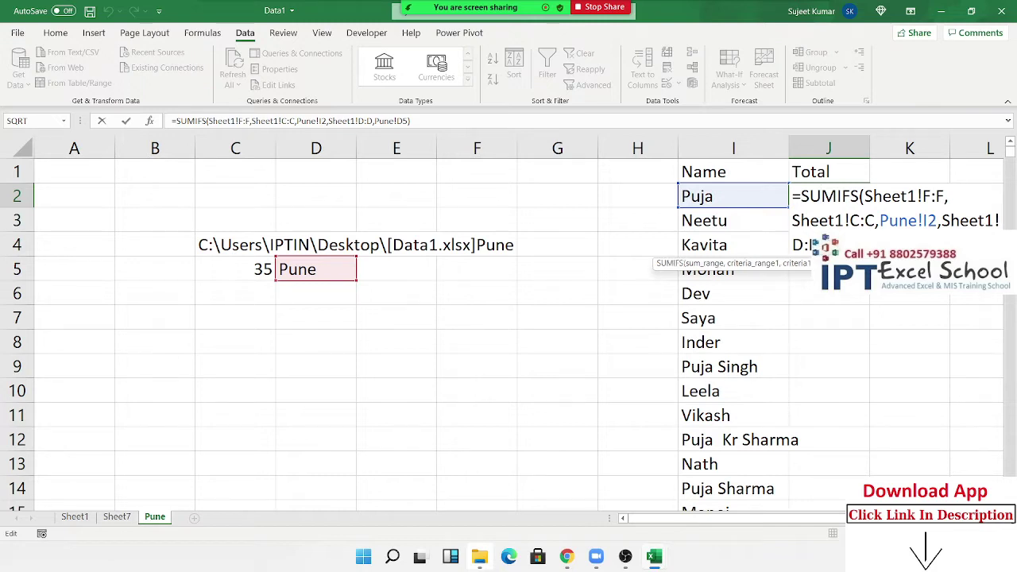
{"action": "key", "text": "F4"}
Commit the J2 SUMIFS and fill it down through J19 for every name.
{"action": "key", "text": "Return"}
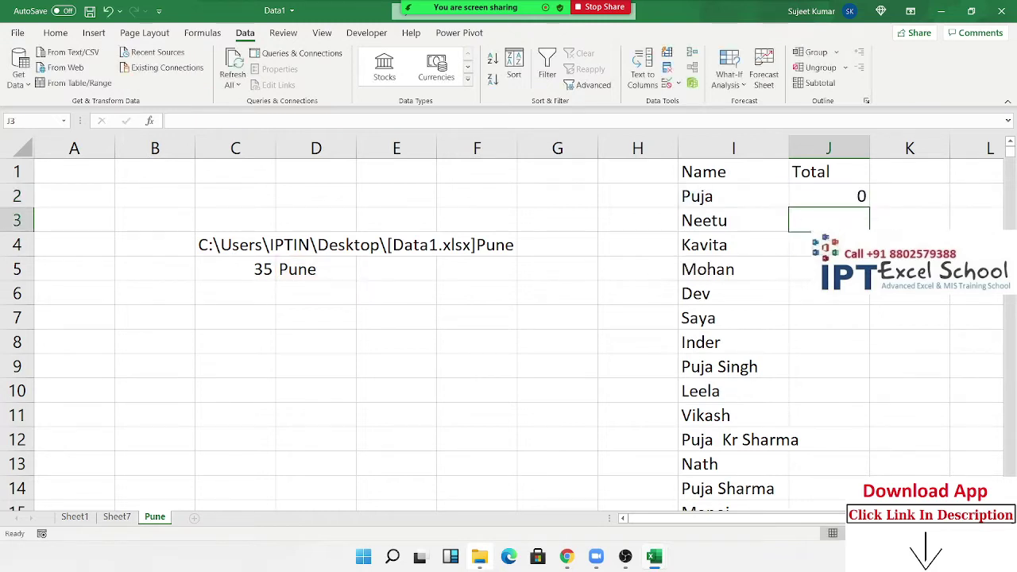
{"action": "key", "text": "Up"}
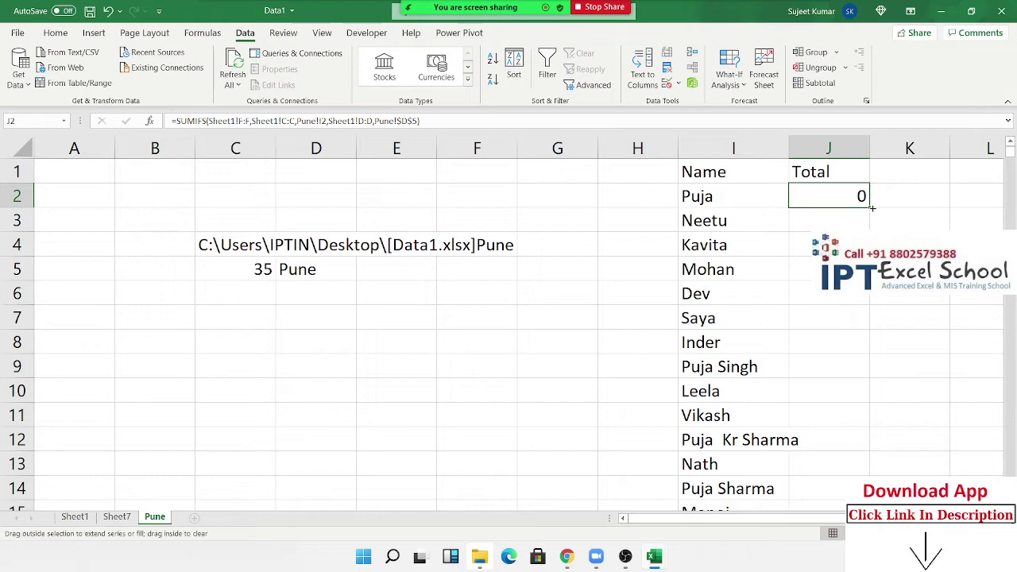
{"action": "double_click", "coordinate": [870, 208]}
{"action": "scroll", "coordinate": [476, 358], "scroll_direction": "down", "scroll_amount": 2}
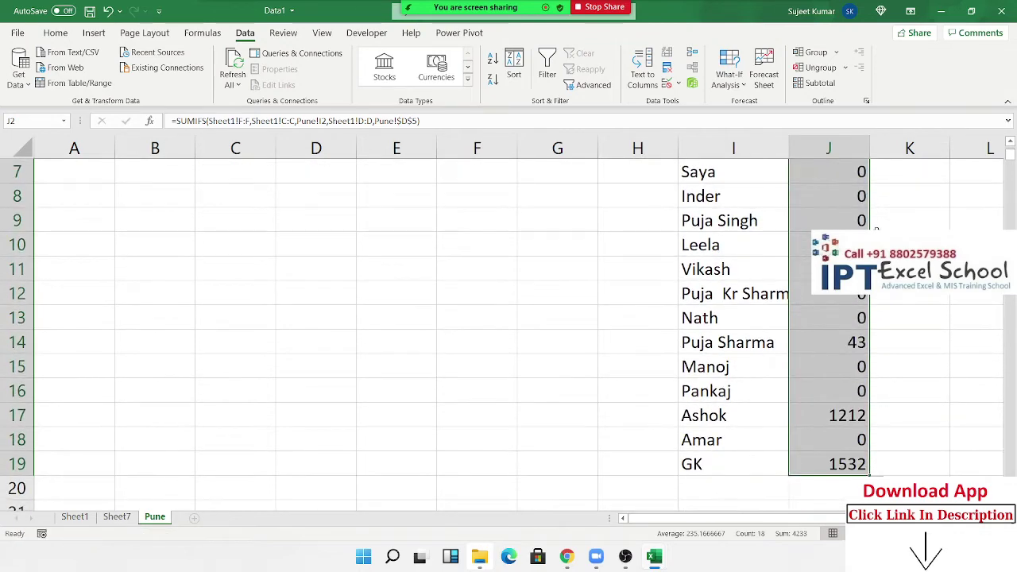
{"action": "scroll", "coordinate": [318, 437], "scroll_direction": "up", "scroll_amount": 2}
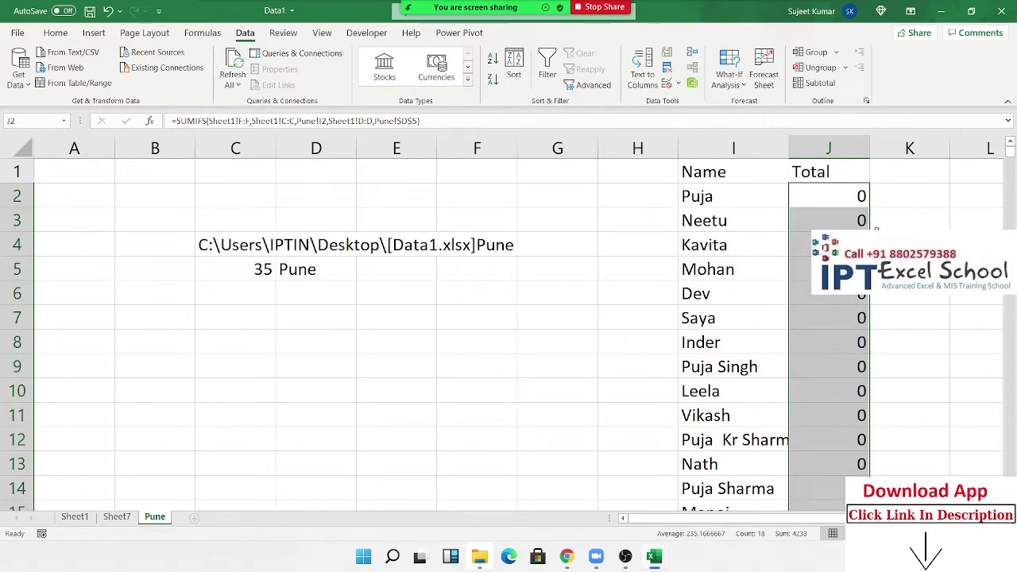
Rename the Pune sheet back to Delhi and check the C4 and C5 formulas.
{"action": "double_click", "coordinate": [157, 518]}
{"action": "type", "text": "Delhi"}
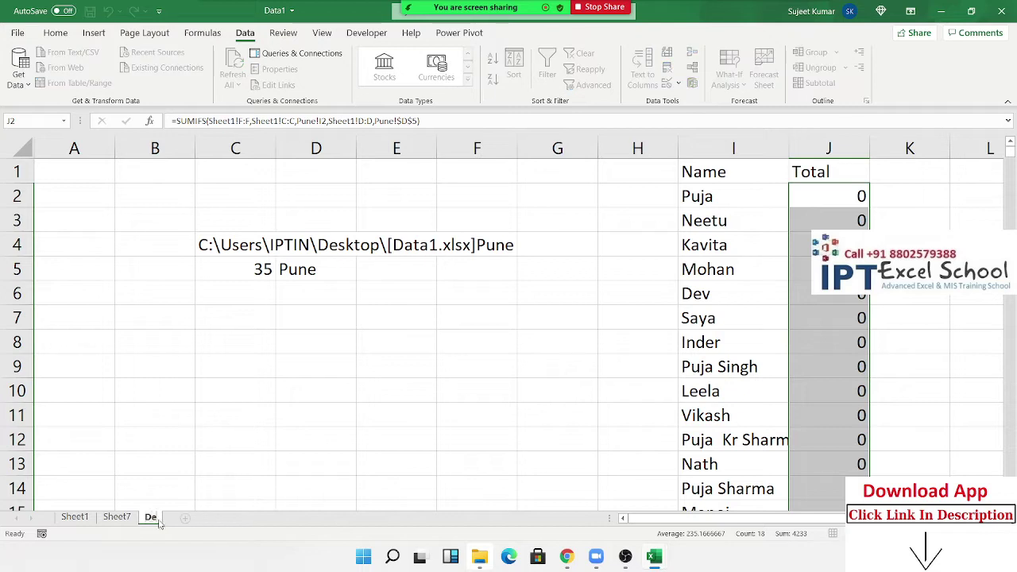
{"action": "key", "text": "Return"}
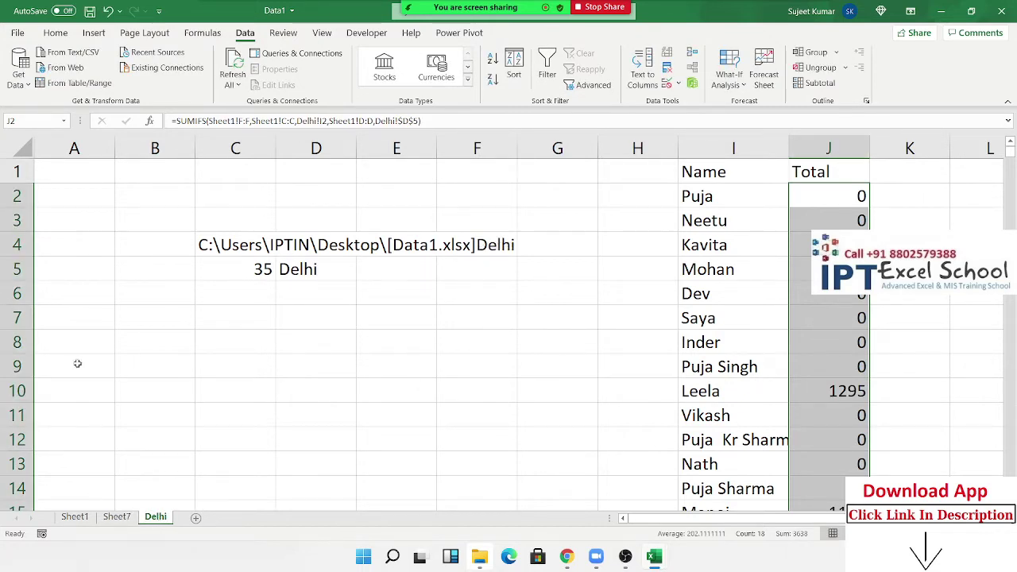
{"action": "left_click", "coordinate": [191, 276]}
{"action": "left_click", "coordinate": [222, 249]}
{"action": "double_click", "coordinate": [220, 248]}
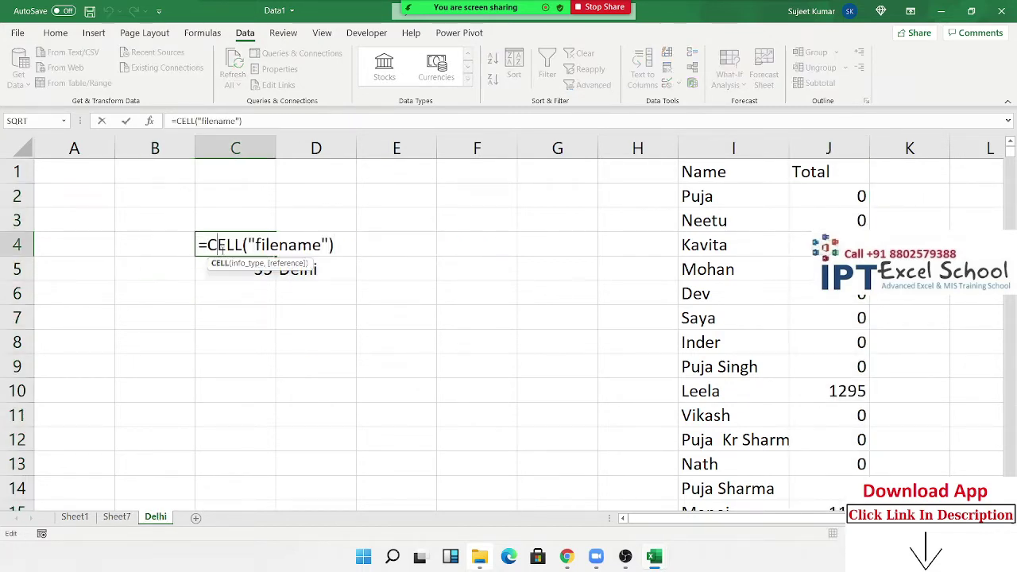
{"action": "key", "text": "Escape"}
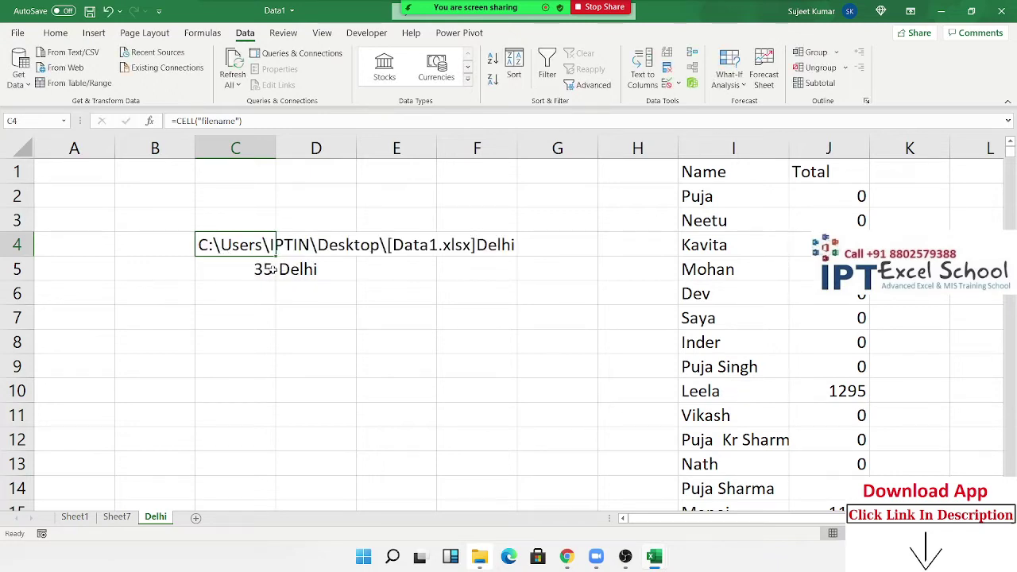
{"action": "left_click", "coordinate": [270, 270]}
{"action": "left_click", "coordinate": [163, 310]}
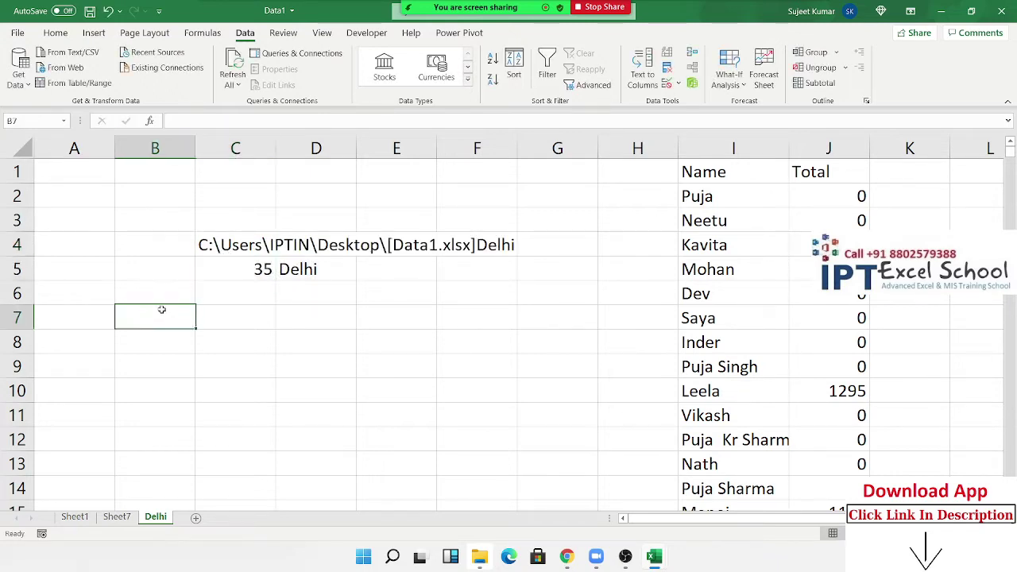
Start =ERROR.TYPE( in B7 from the =err autocomplete suggestion.
{"action": "type", "text": "=er"}
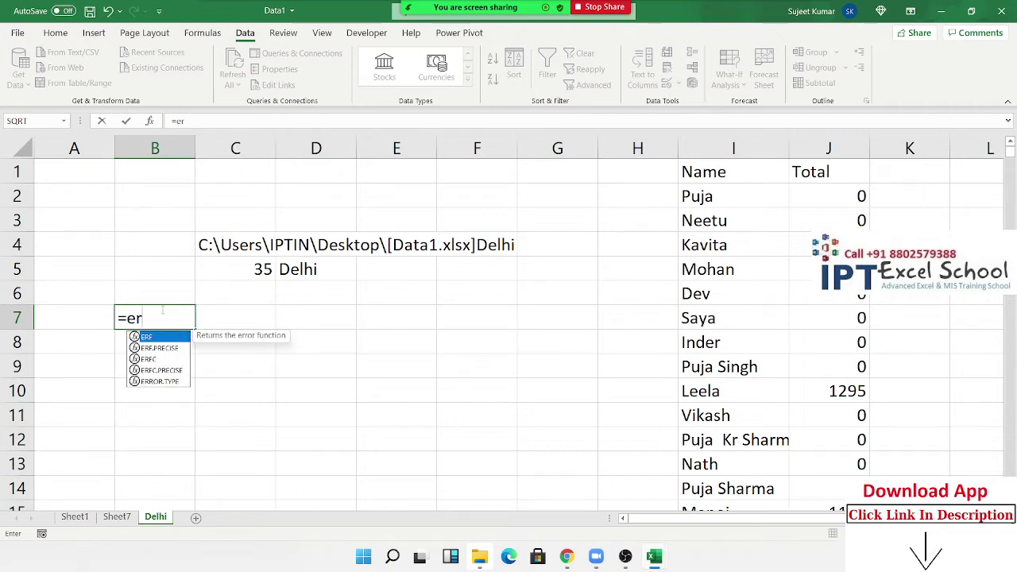
{"action": "type", "text": "r"}
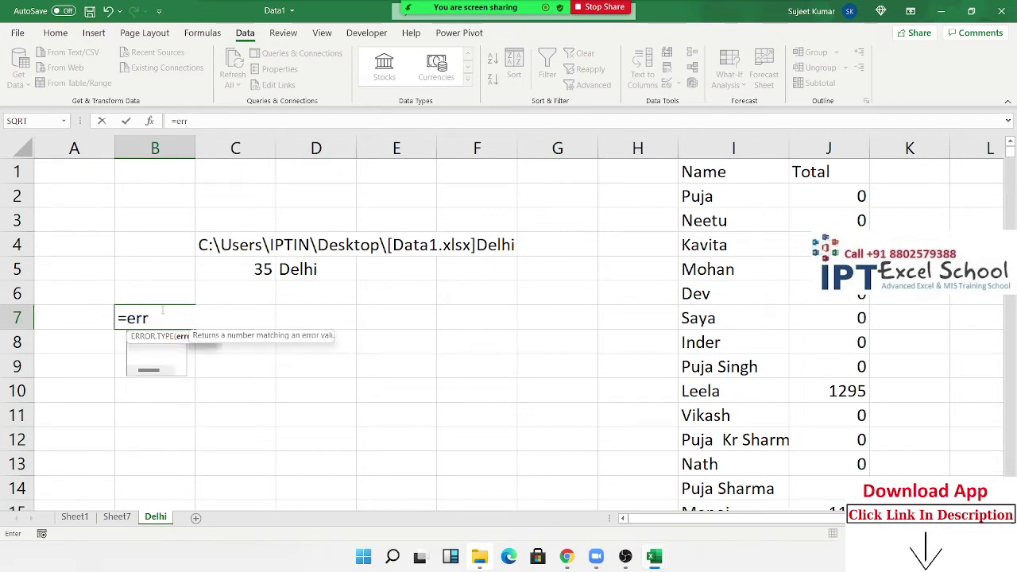
{"action": "key", "text": "Tab"}
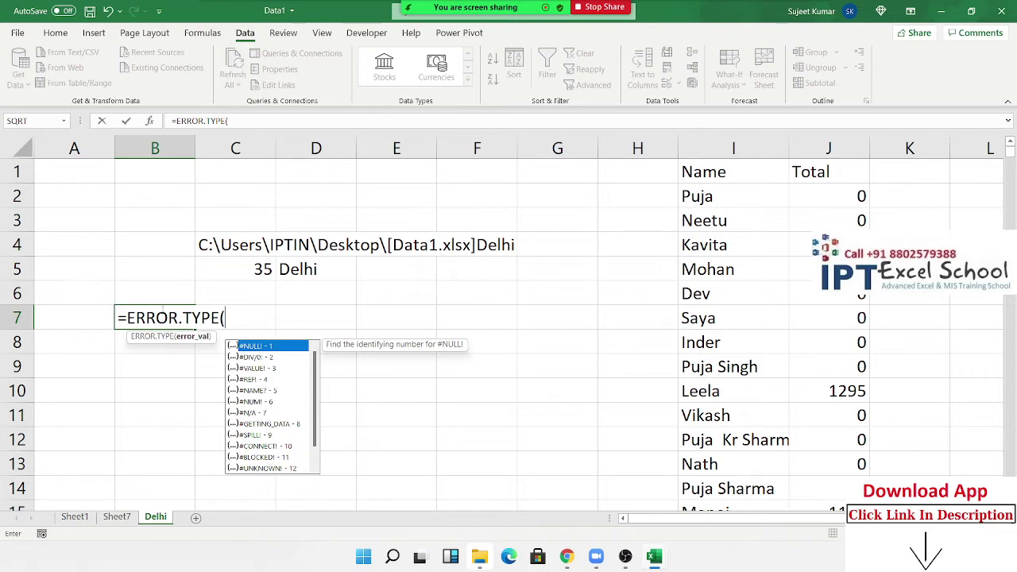
In B7, step through ERROR.TYPE's codes from #DIV/0! to #UNKNOWN!, then cancel the formula.
{"action": "key", "text": "Down"}
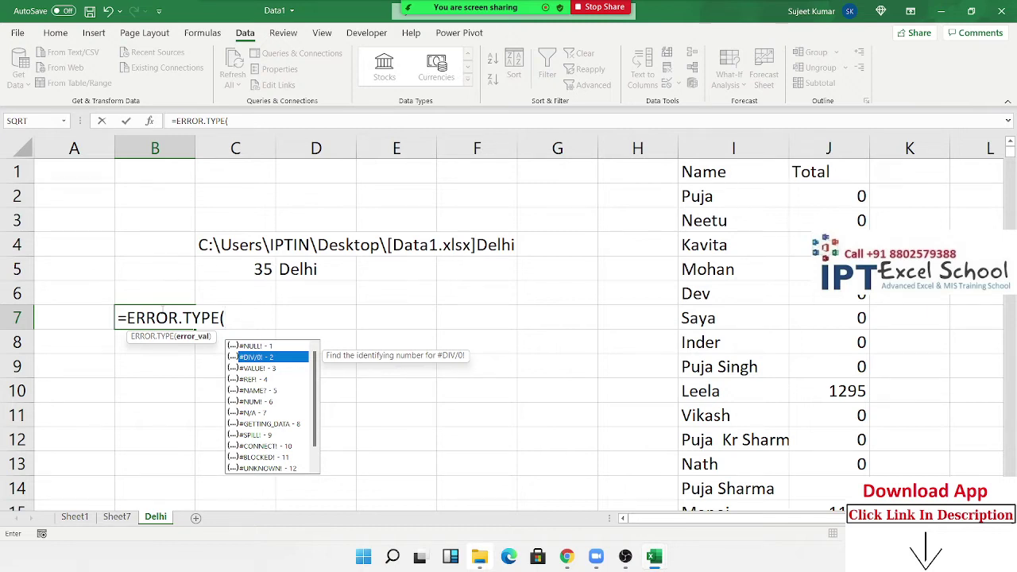
{"action": "key", "text": "Down"}
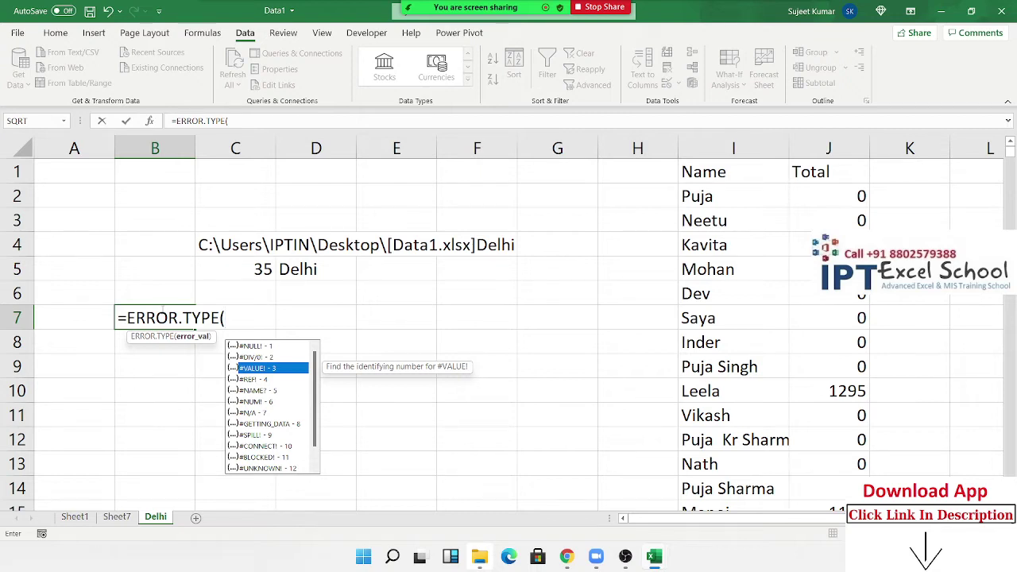
{"action": "key", "text": "Down"}
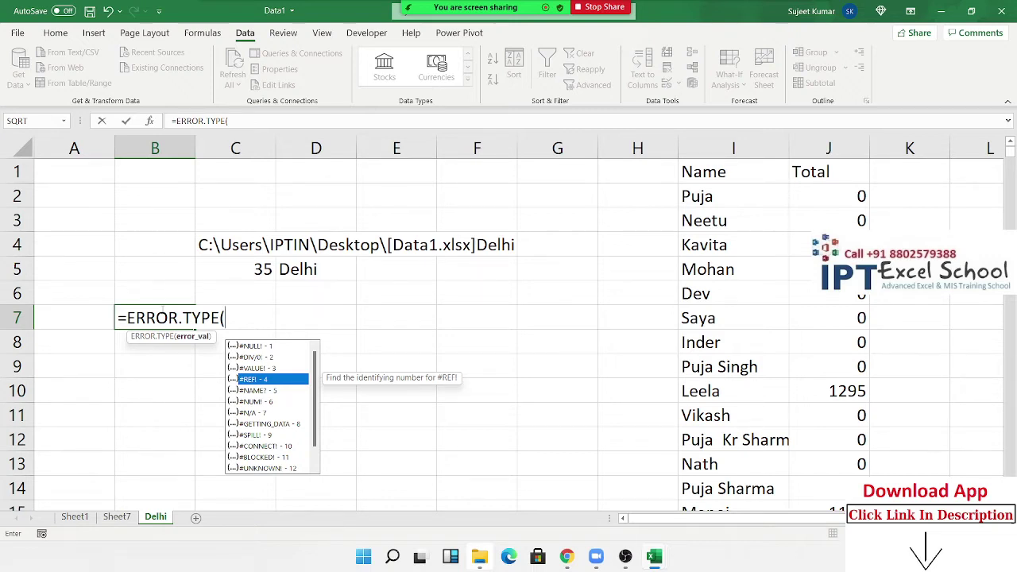
{"action": "key", "text": "Down"}
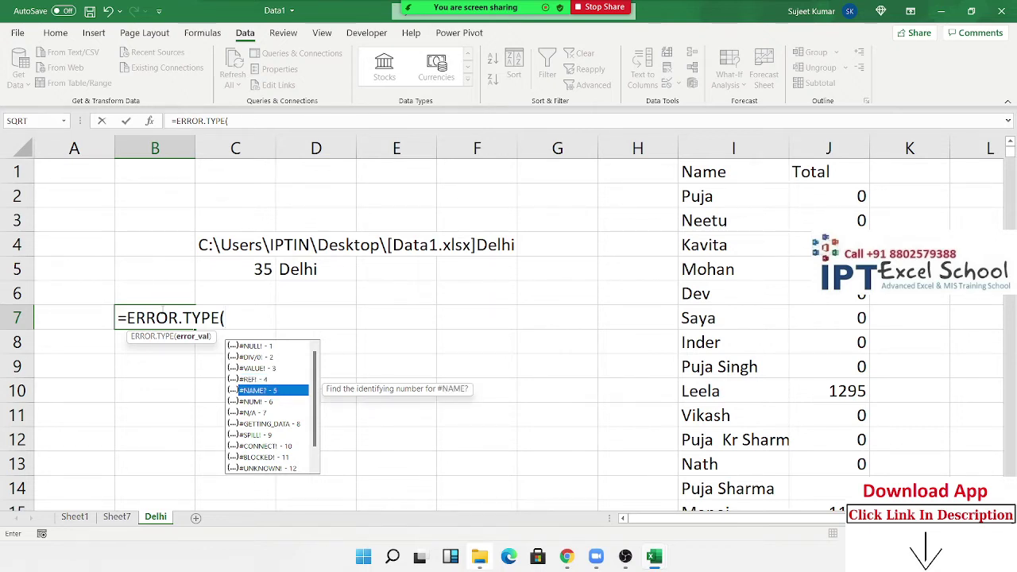
{"action": "key", "text": "Down"}
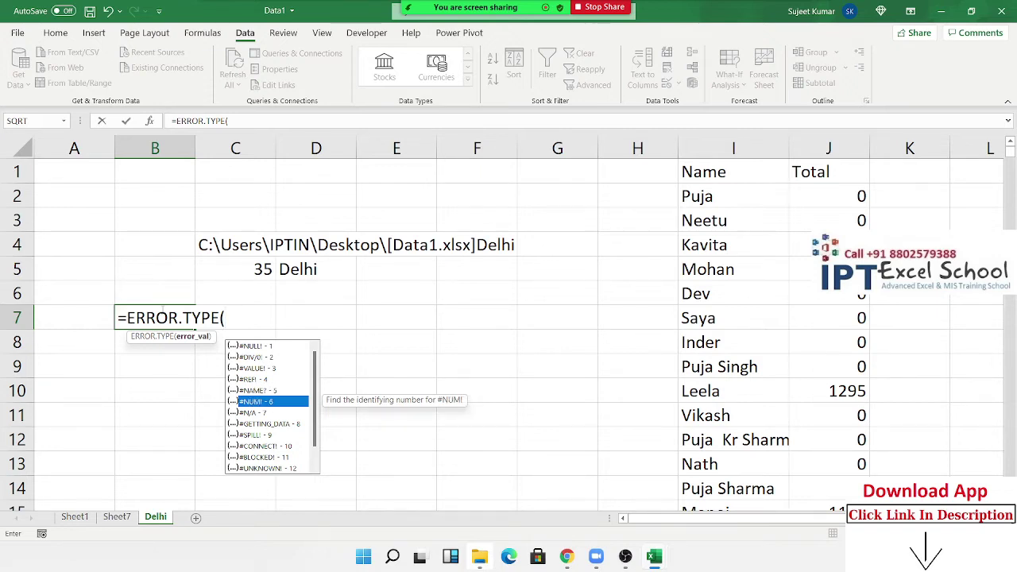
{"action": "key", "text": "Down"}
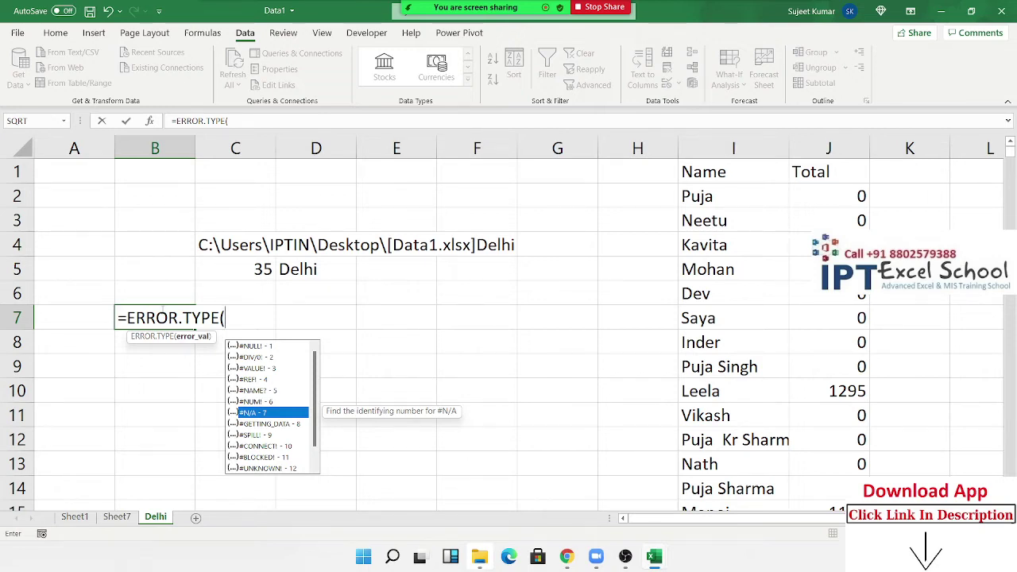
{"action": "key", "text": "Down"}
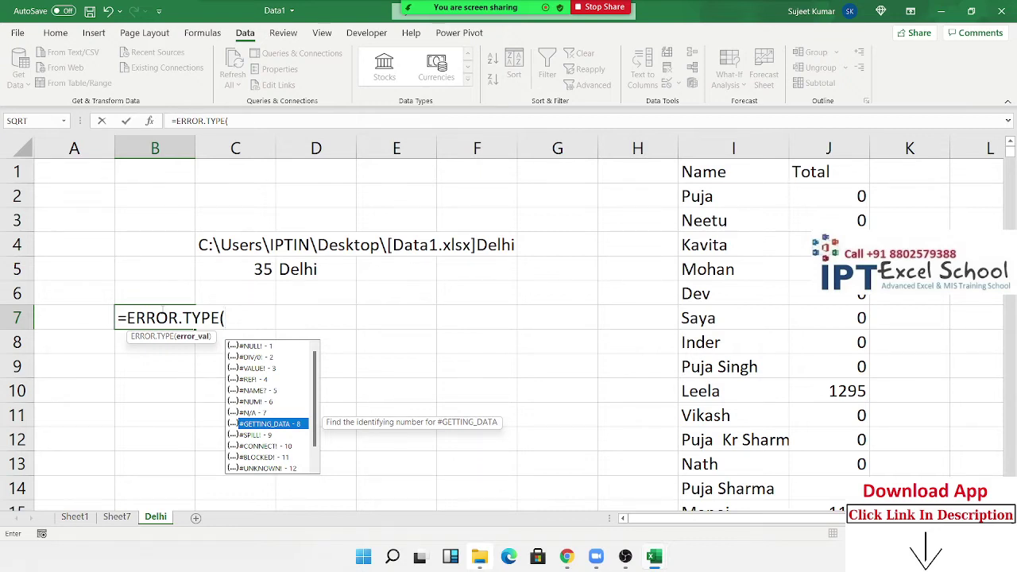
{"action": "key", "text": "Down"}
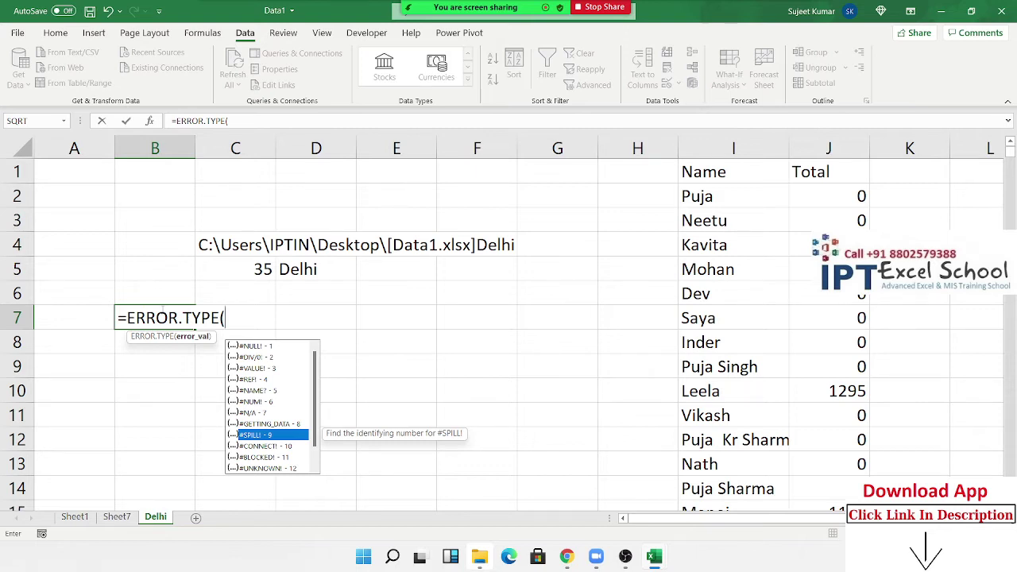
{"action": "key", "text": "Down"}
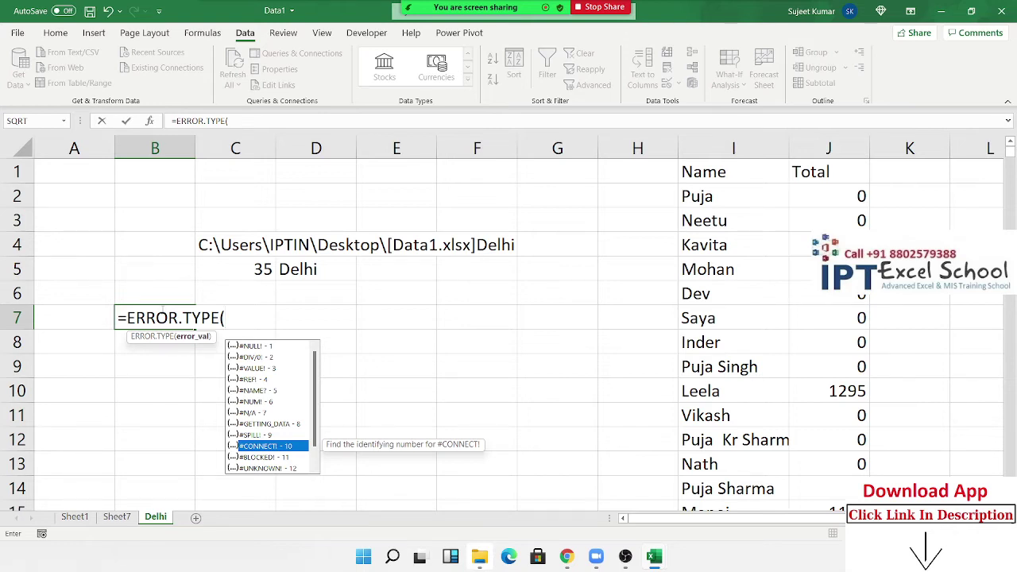
{"action": "key", "text": "Down"}
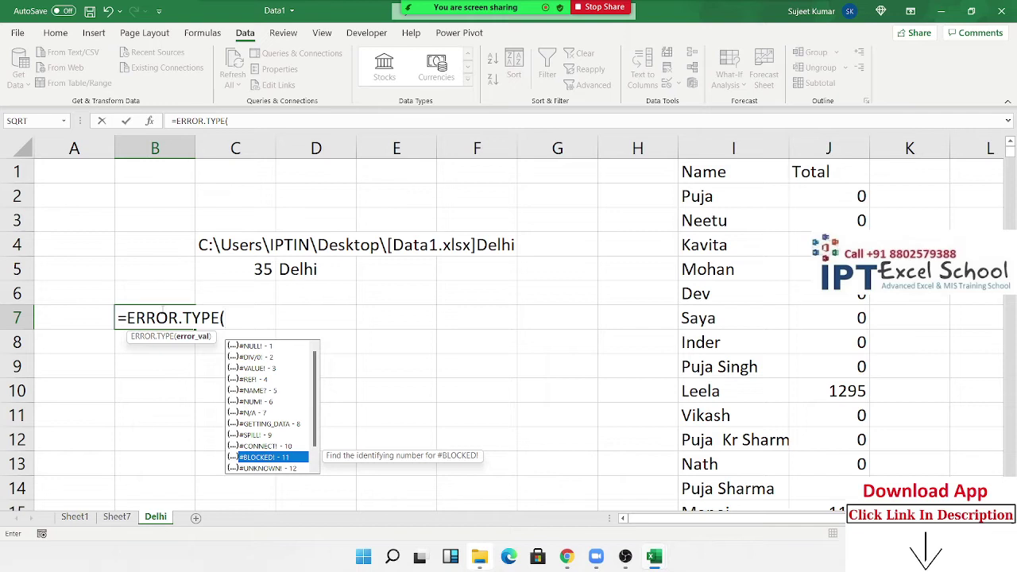
{"action": "key", "text": "Down"}
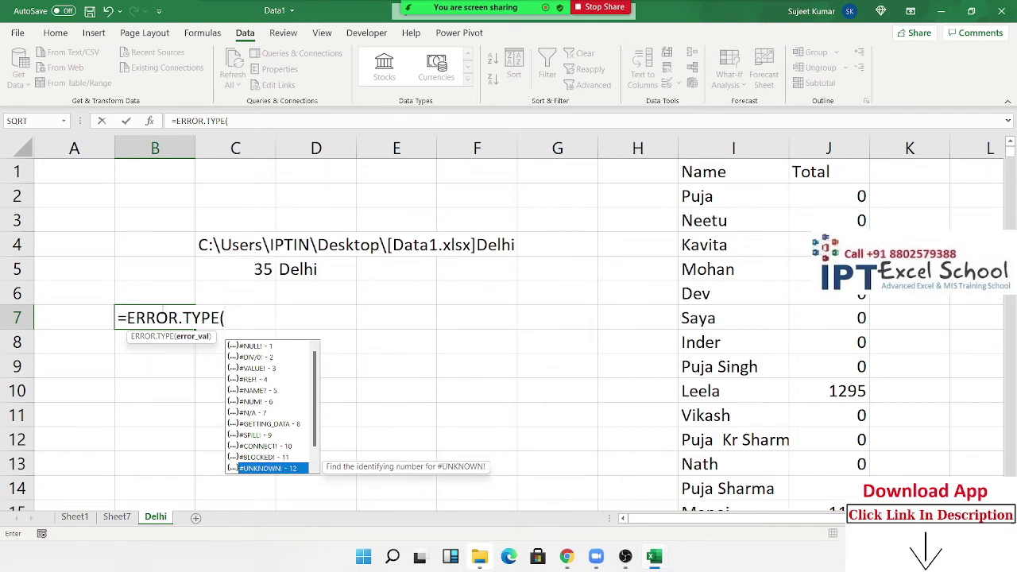
{"action": "key", "text": "Up"}
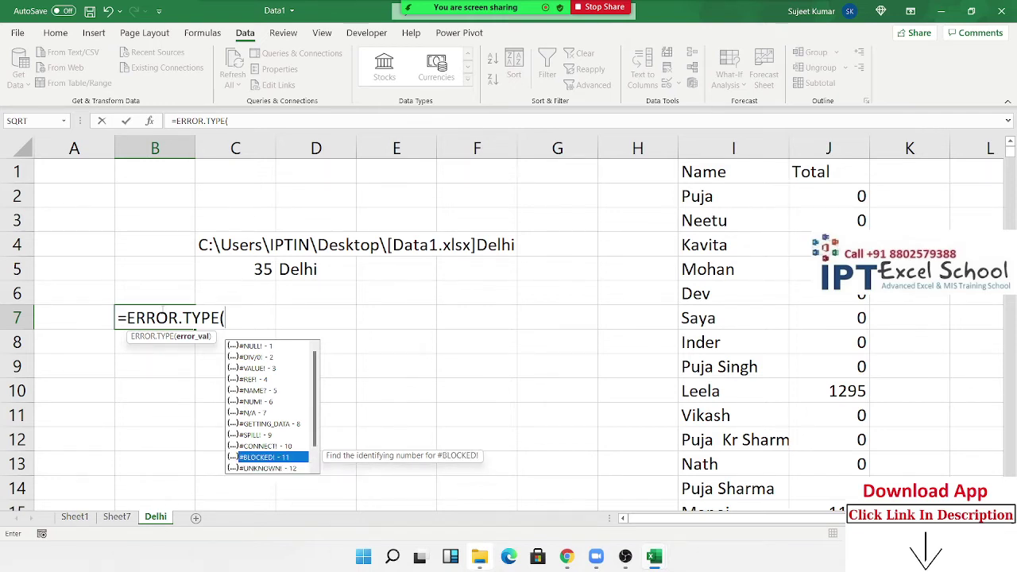
{"action": "key", "text": "Up"}
{"action": "key", "text": "Up"}
{"action": "key", "text": "Up"}
{"action": "key", "text": "Up"}
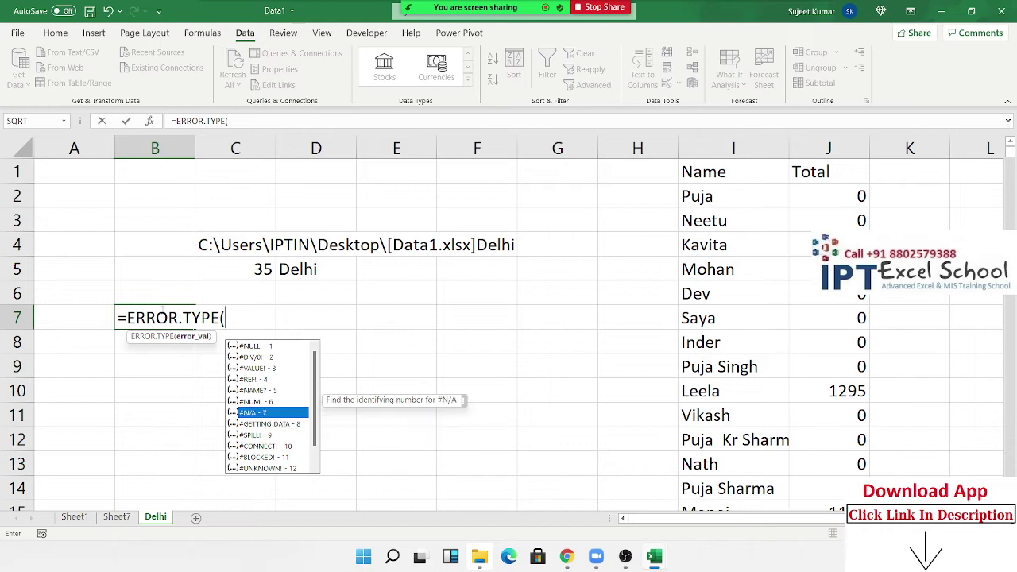
{"action": "key", "text": "Up"}
{"action": "key", "text": "Up"}
{"action": "key", "text": "Up"}
{"action": "key", "text": "Up"}
{"action": "key", "text": "Up"}
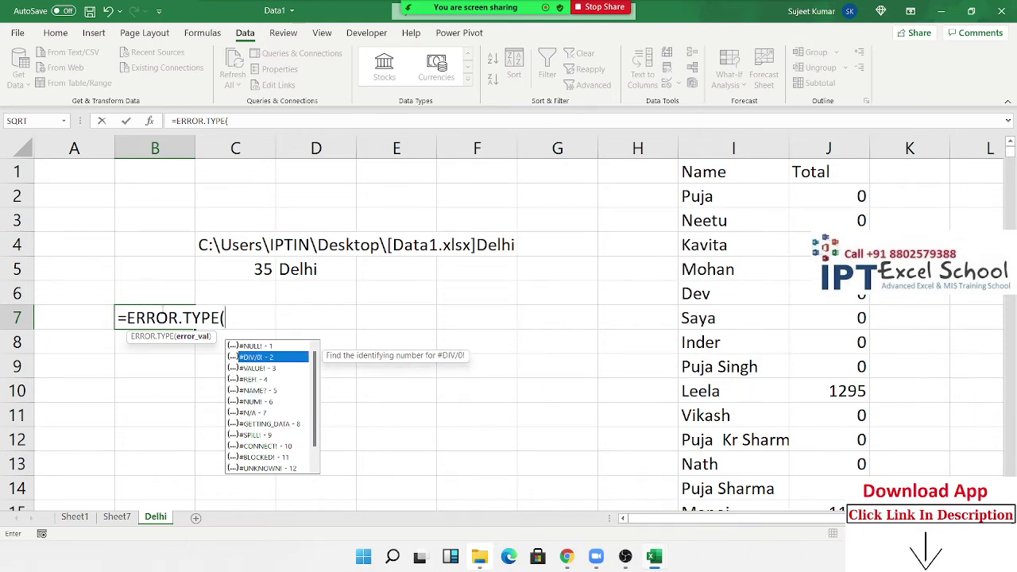
{"action": "key", "text": "Escape"}
{"action": "key", "text": "Escape"}
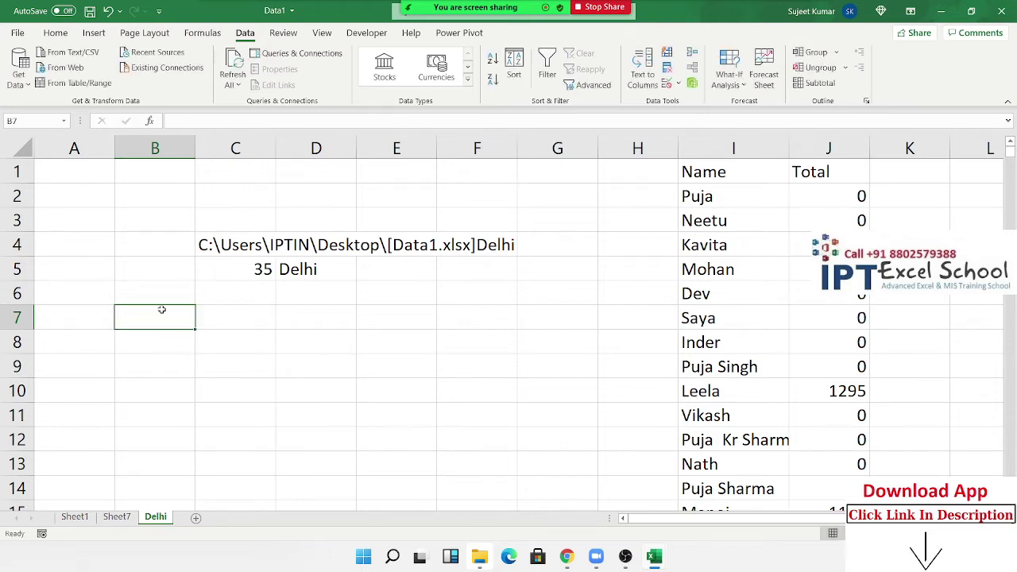
Enter =ISBLANK(E7) in cell C7.
{"action": "key", "text": "Right"}
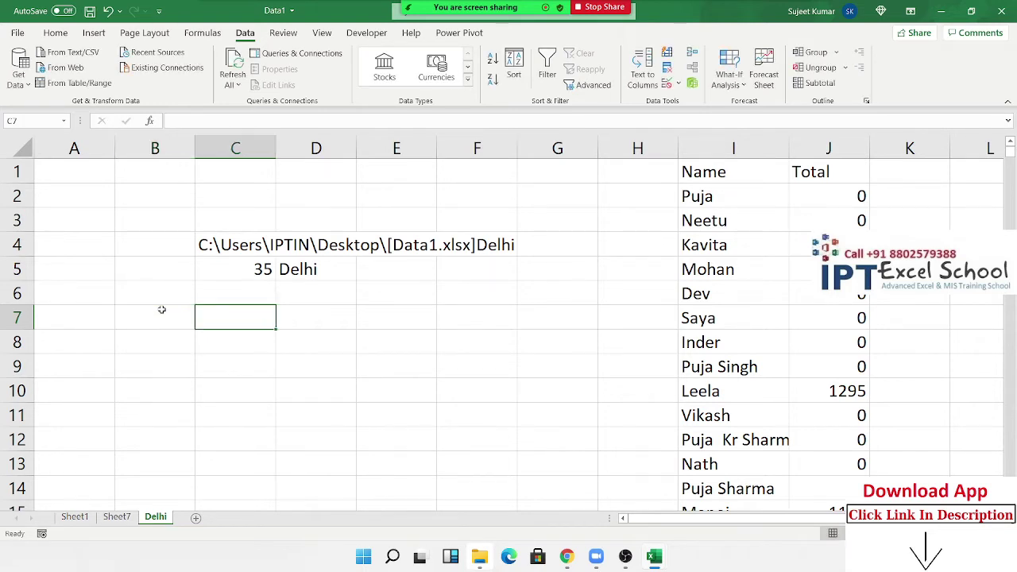
{"action": "type", "text": "="}
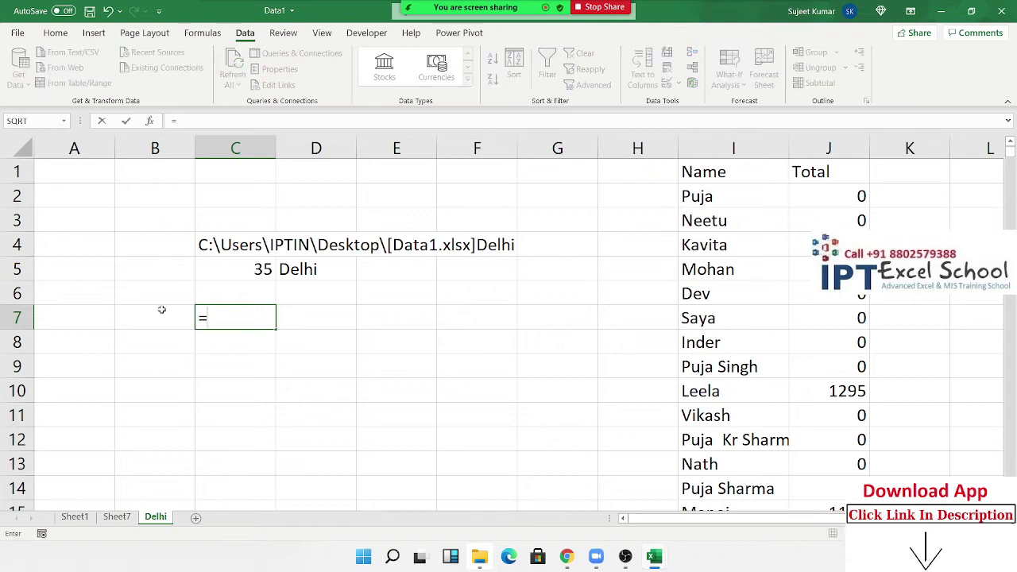
{"action": "type", "text": "is"}
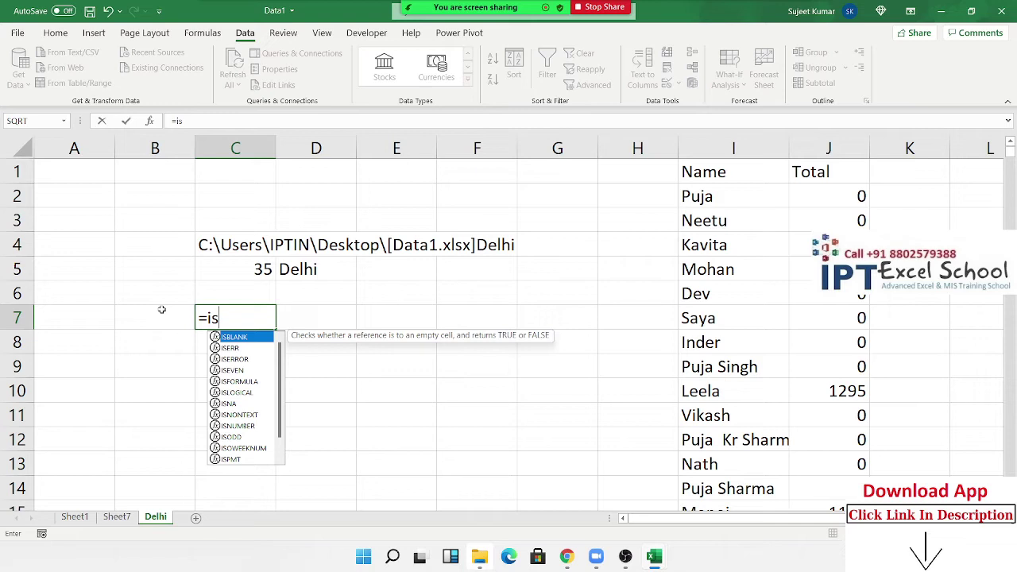
{"action": "key", "text": "Tab"}
{"action": "left_click", "coordinate": [383, 308]}
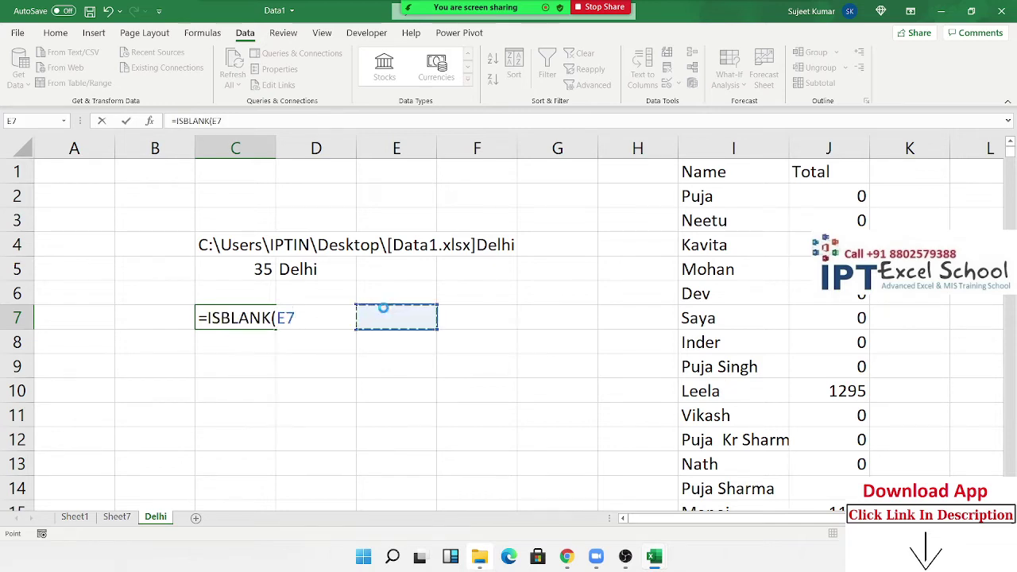
{"action": "key", "text": "Return"}
Put 'd' in E7 so C7 shows FALSE, and start an =is formula in C8.
{"action": "key", "text": "Up"}
{"action": "key", "text": "Down"}
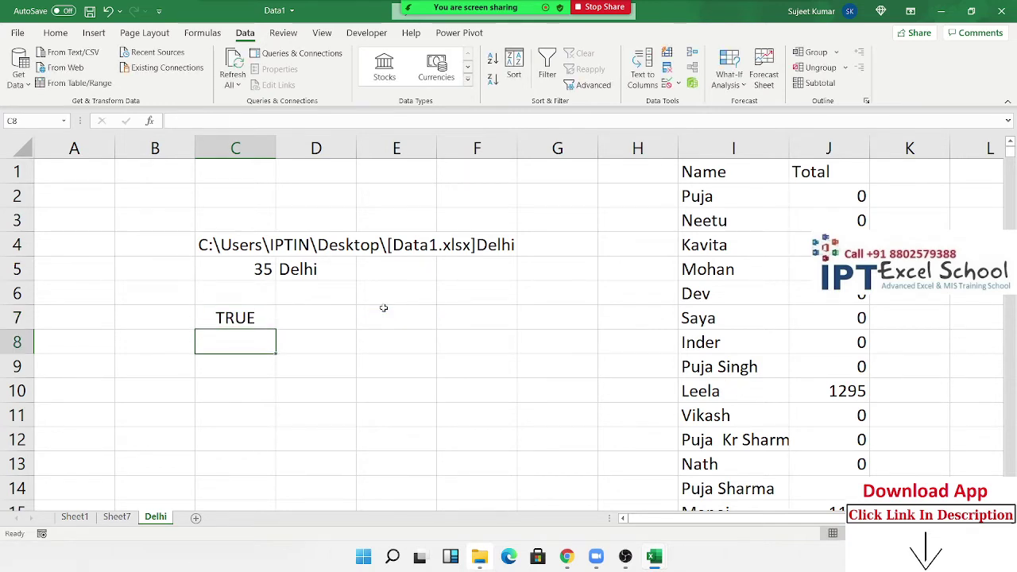
{"action": "key", "text": "Up"}
{"action": "left_click", "coordinate": [382, 308]}
{"action": "type", "text": "d"}
{"action": "key", "text": "Return"}
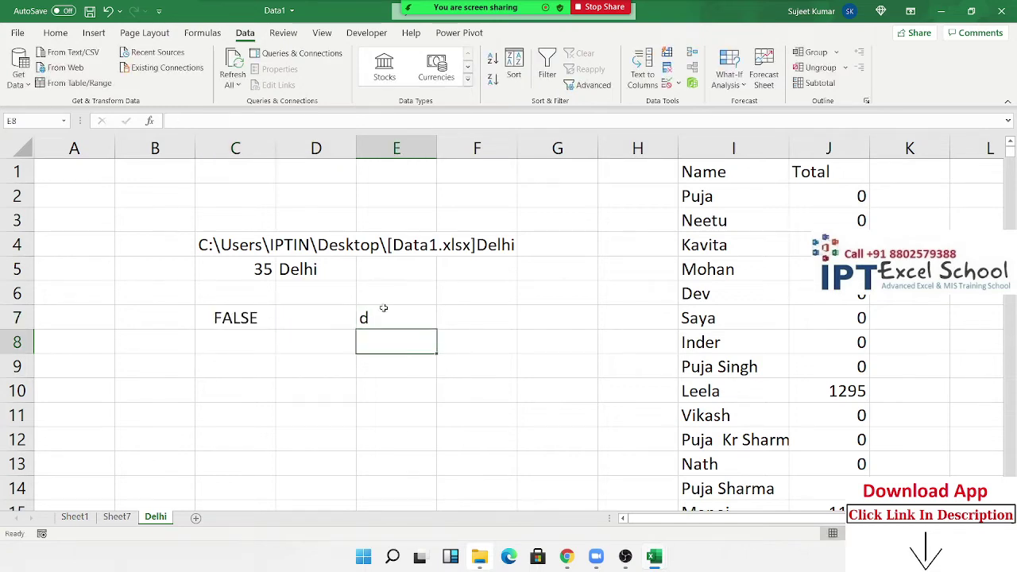
{"action": "key", "text": "Left"}
{"action": "key", "text": "Left"}
{"action": "type", "text": "=i"}
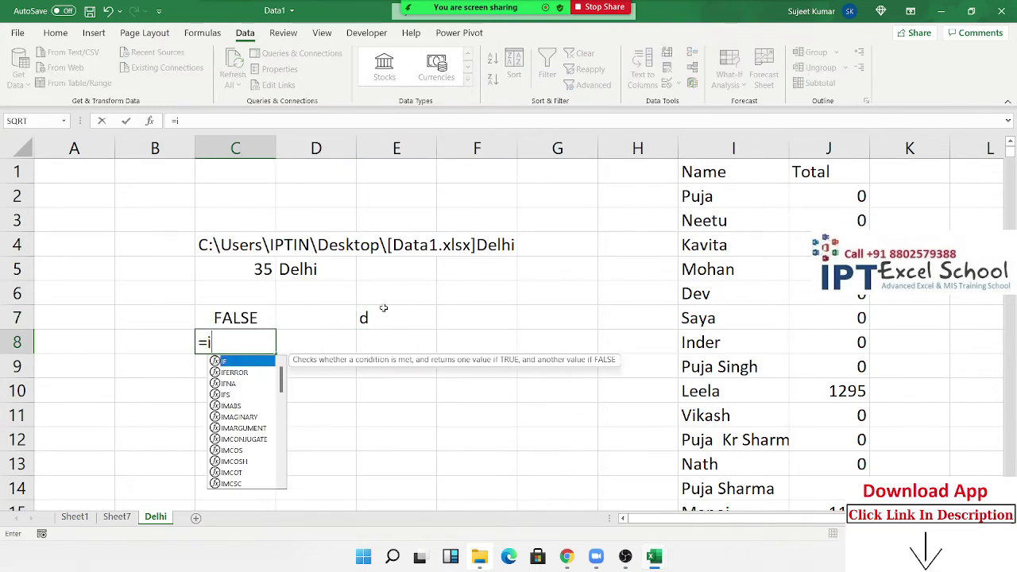
{"action": "type", "text": "s"}
{"action": "key", "text": "Down"}
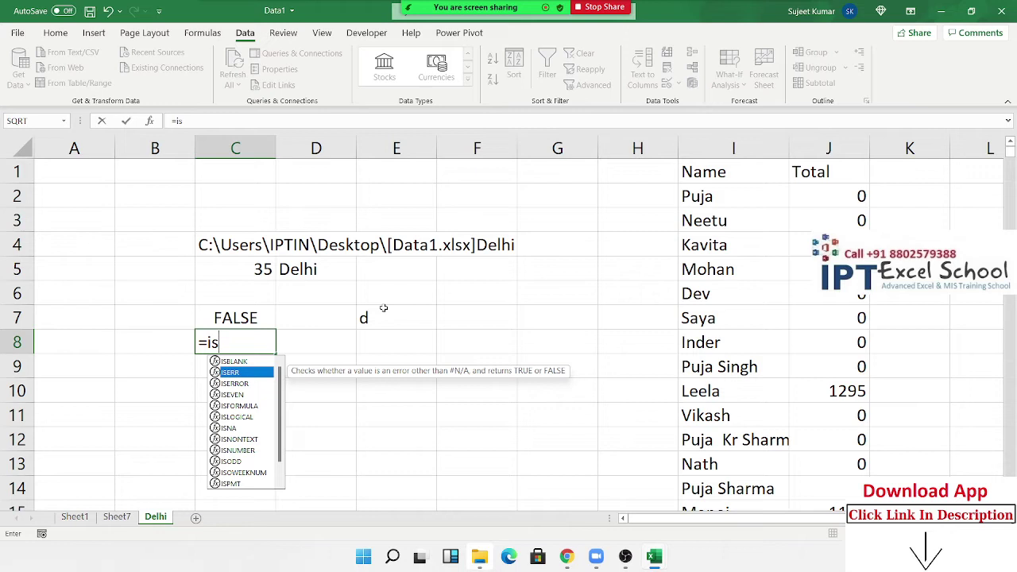
{"action": "key", "text": "Down"}
{"action": "key", "text": "Up"}
{"action": "key", "text": "Down"}
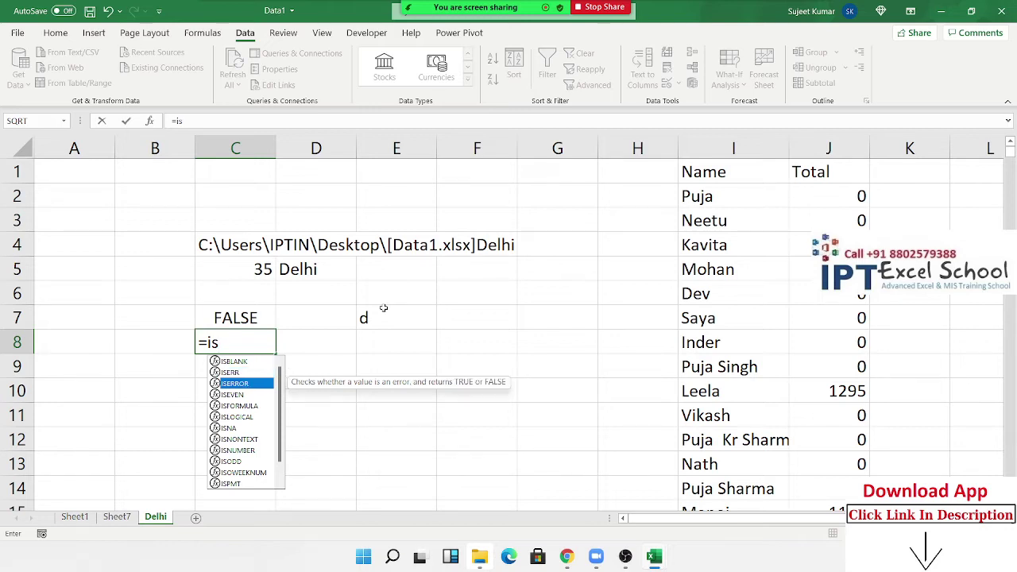
{"action": "key", "text": "Down"}
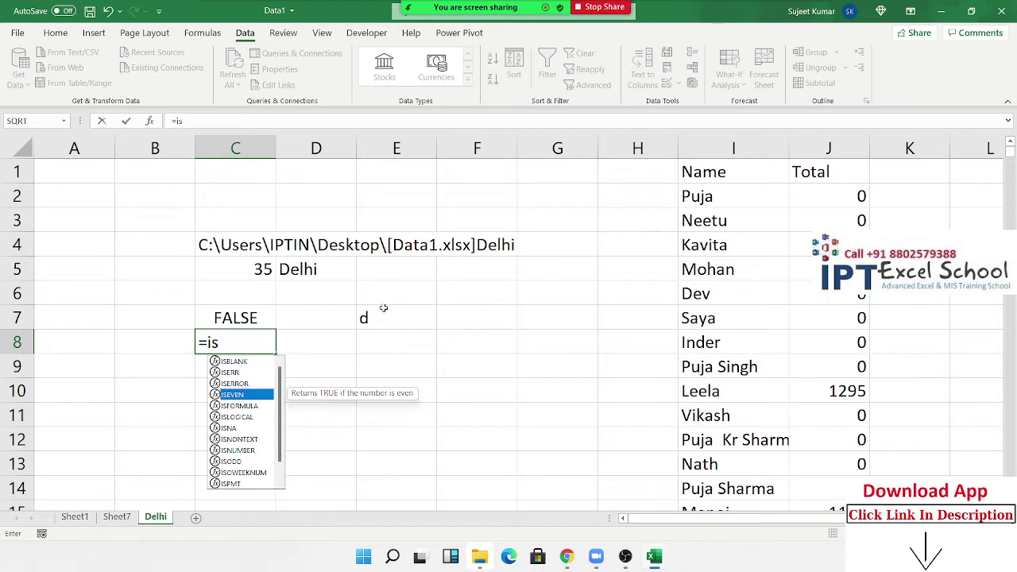
{"action": "key", "text": "Down"}
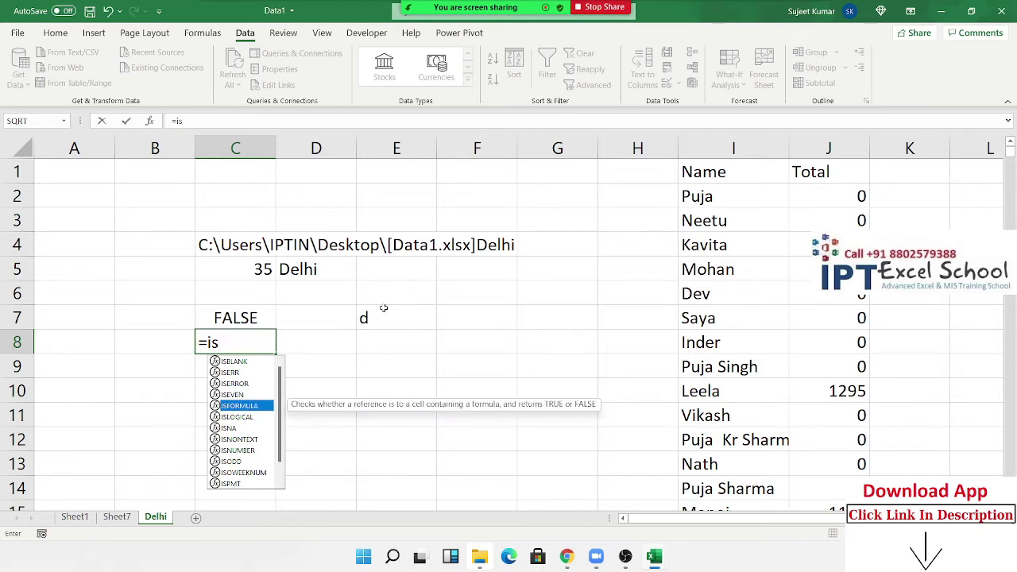
{"action": "key", "text": "Down"}
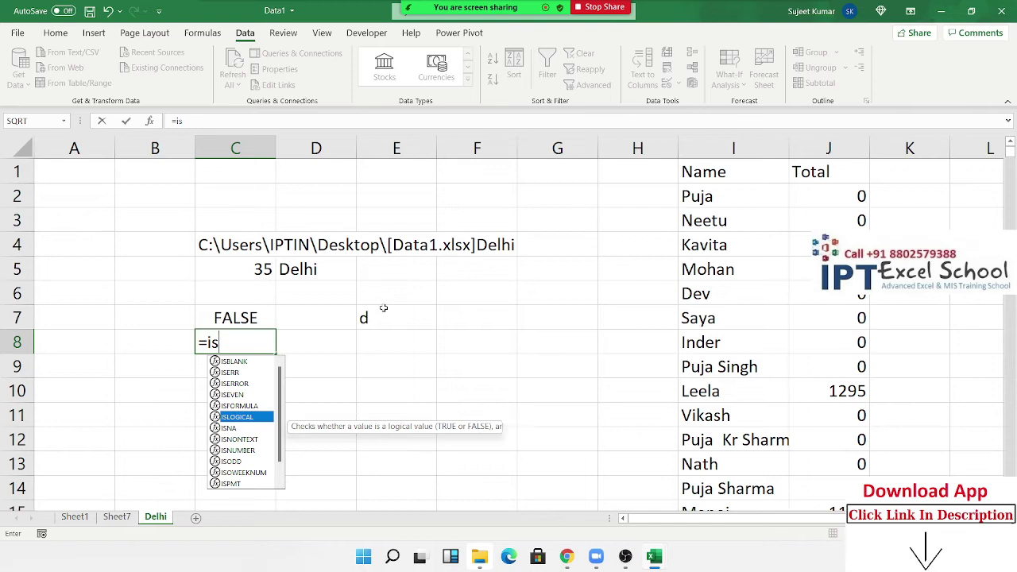
{"action": "key", "text": "Down"}
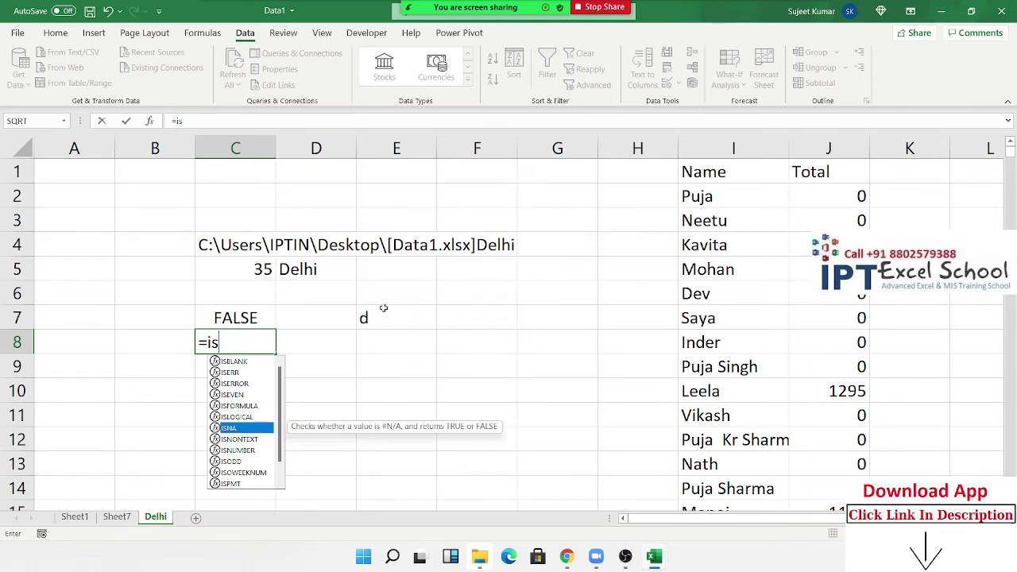
{"action": "key", "text": "Down"}
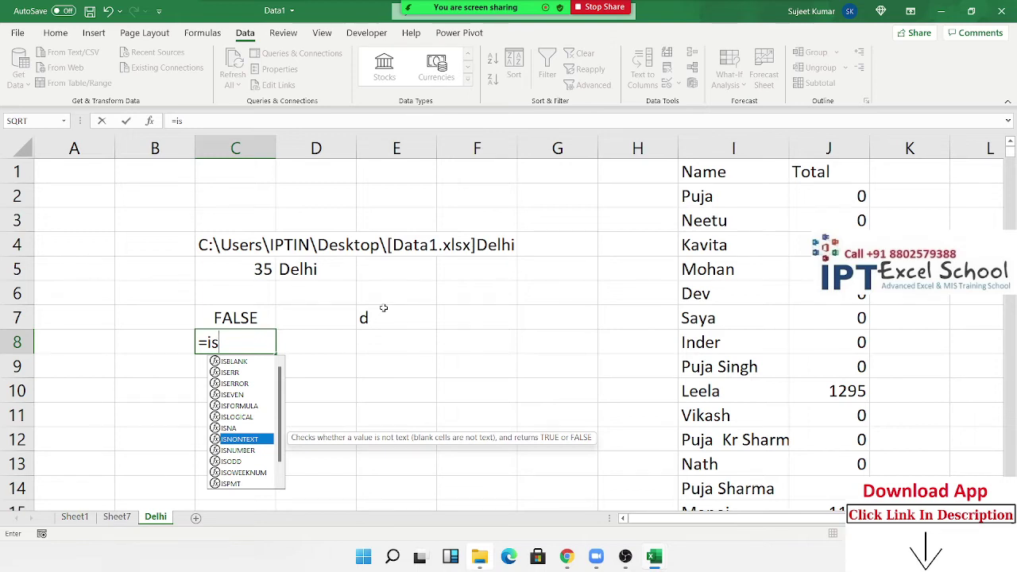
{"action": "key", "text": "Down"}
{"action": "key", "text": "Down"}
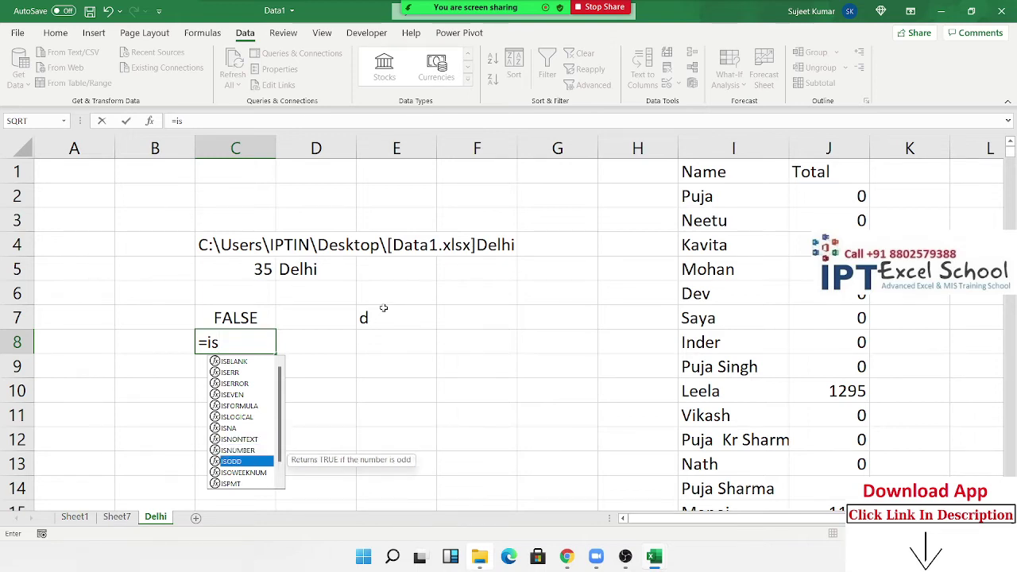
{"action": "key", "text": "Down"}
{"action": "key", "text": "Down"}
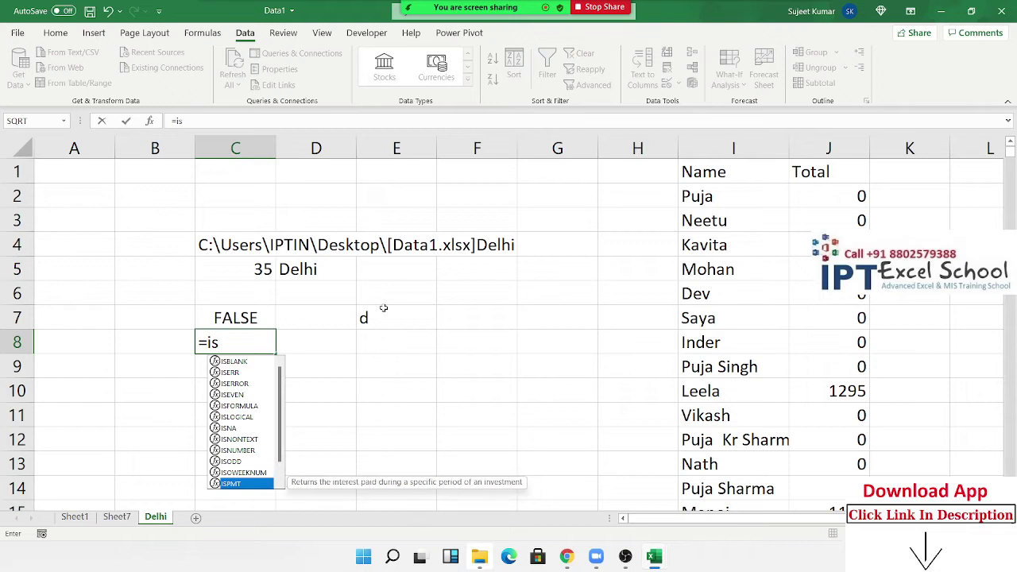
{"action": "key", "text": "Down"}
{"action": "key", "text": "Down"}
{"action": "key", "text": "Up"}
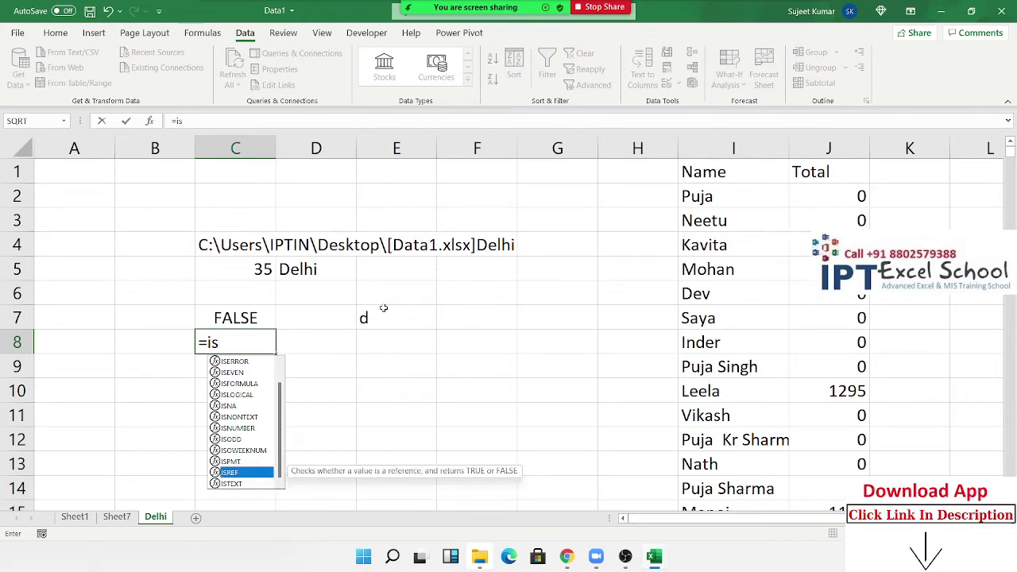
{"action": "key", "text": "Down"}
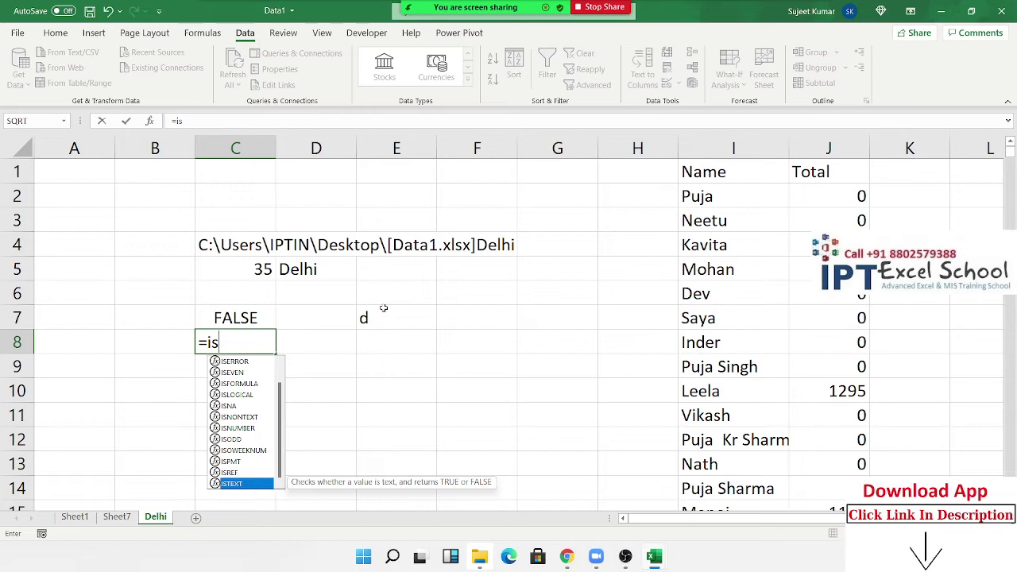
{"action": "key", "text": "Escape"}
{"action": "key", "text": "Escape"}
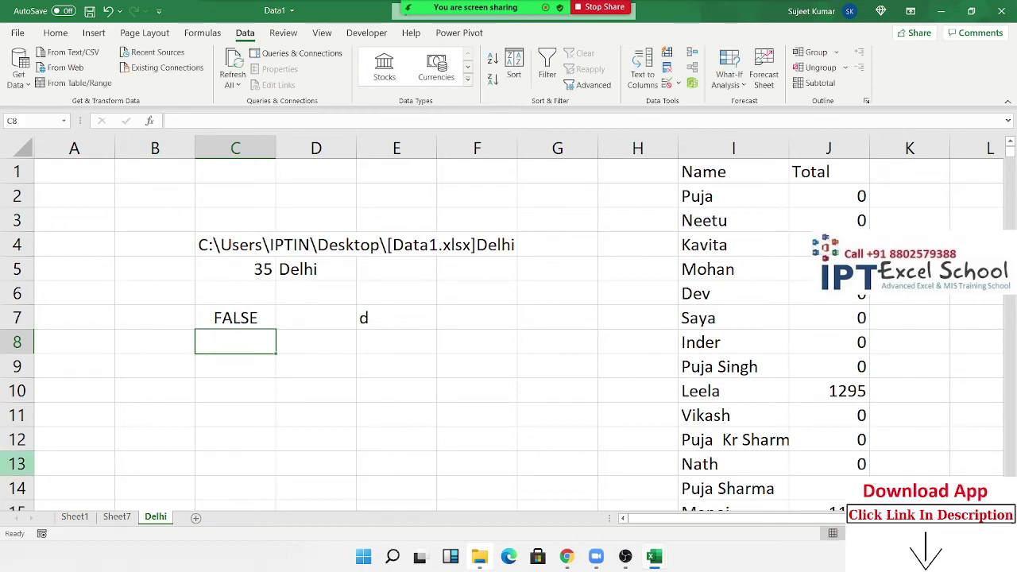
{"action": "left_click", "coordinate": [57, 324]}
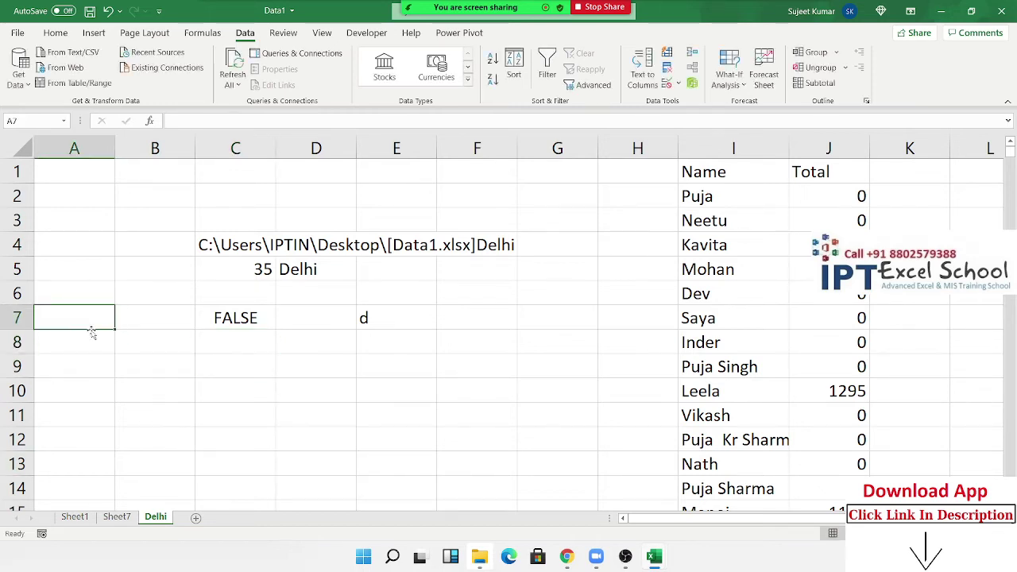
{"action": "left_click", "coordinate": [95, 343]}
{"action": "type", "text": "=t"}
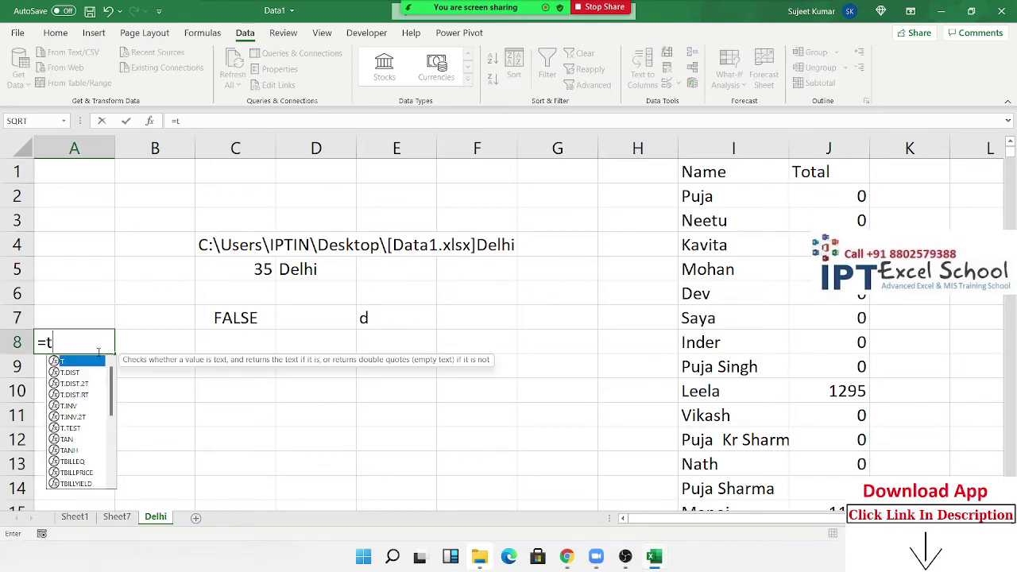
{"action": "type", "text": "y"}
{"action": "key", "text": "Tab"}
{"action": "type", "text": "b8"}
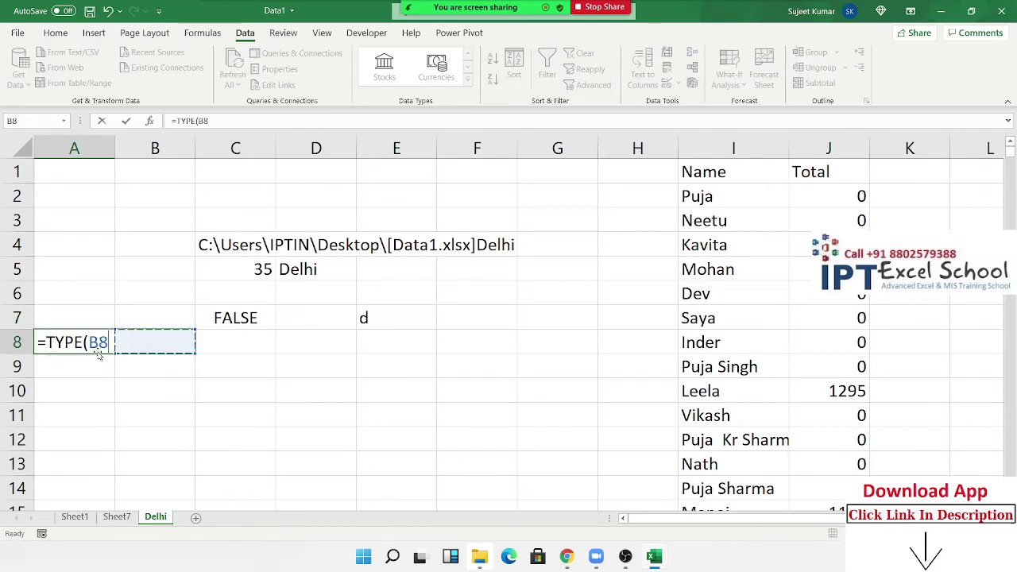
{"action": "key", "text": "Return"}
{"action": "left_click", "coordinate": [98, 352]}
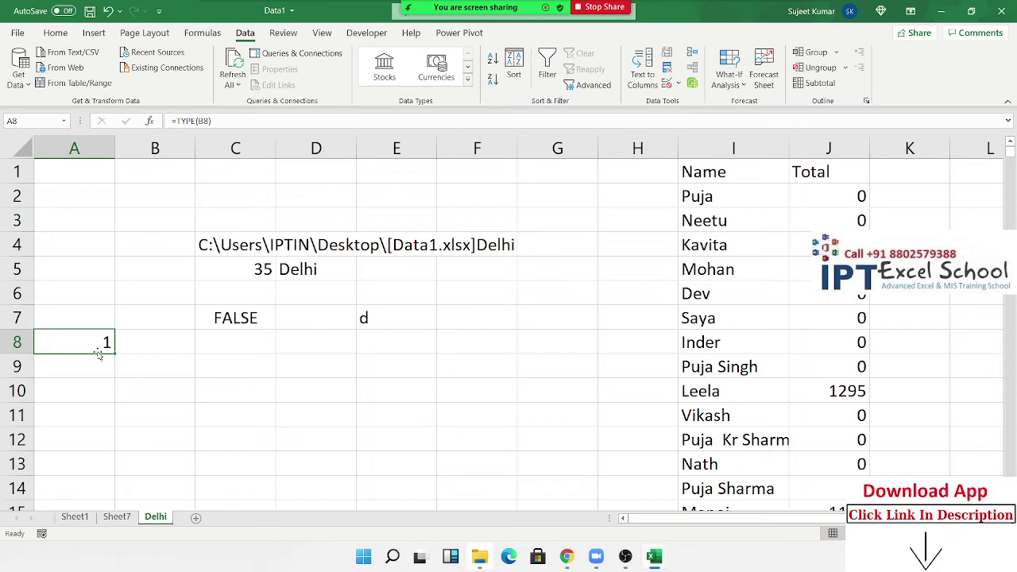
{"action": "key", "text": "Right"}
{"action": "type", "text": "15"}
{"action": "key", "text": "Return"}
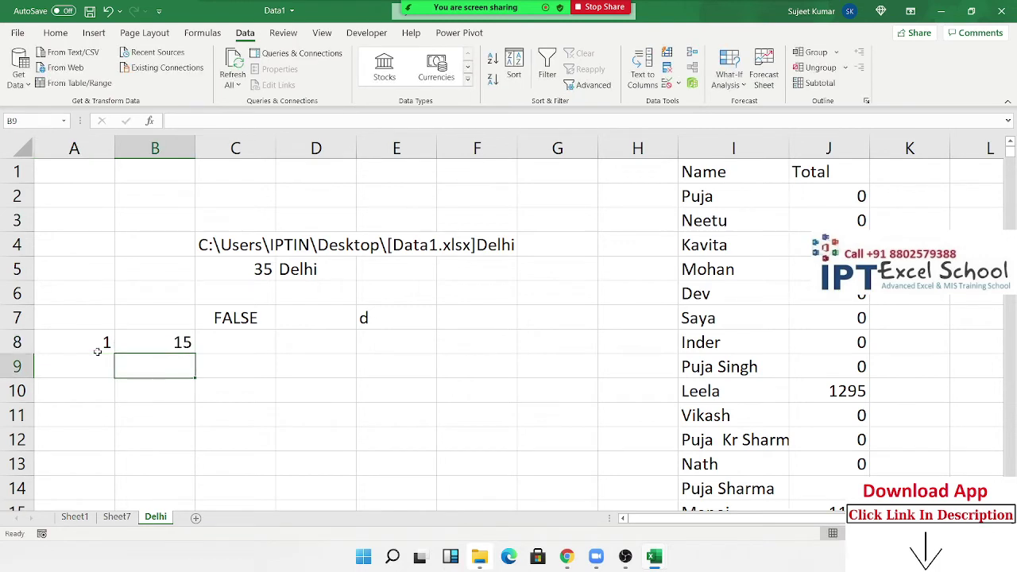
{"action": "key", "text": "Up"}
{"action": "type", "text": "a"}
{"action": "key", "text": "Return"}
{"action": "key", "text": "Up"}
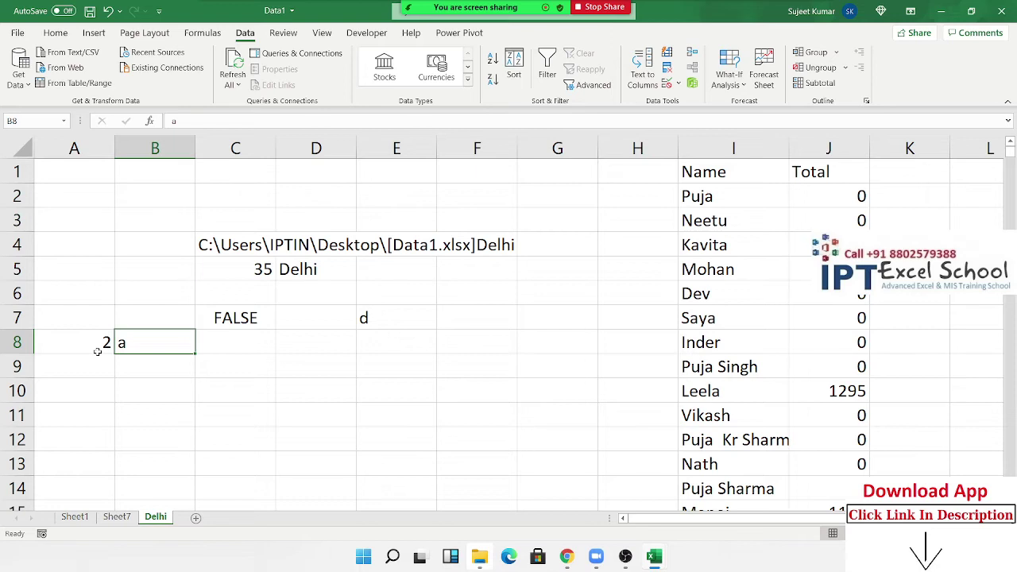
{"action": "key", "text": "Left"}
{"action": "key", "text": "shift+Right"}
{"action": "key", "text": "Delete"}
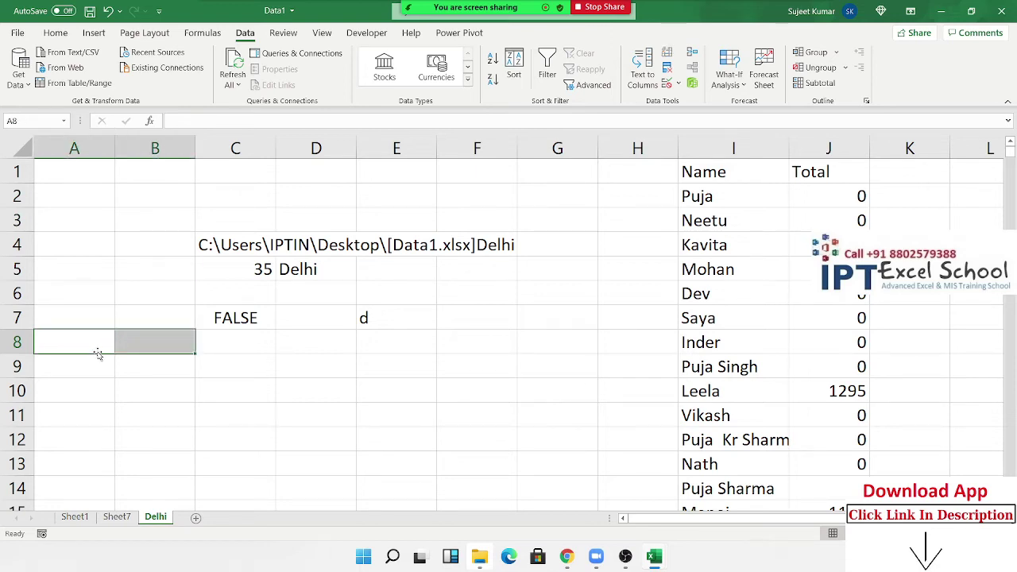
For E8, browse the ERROR.TYPE and INFO descriptions in Insert Function's Information category, then cancel.
{"action": "left_click", "coordinate": [370, 352]}
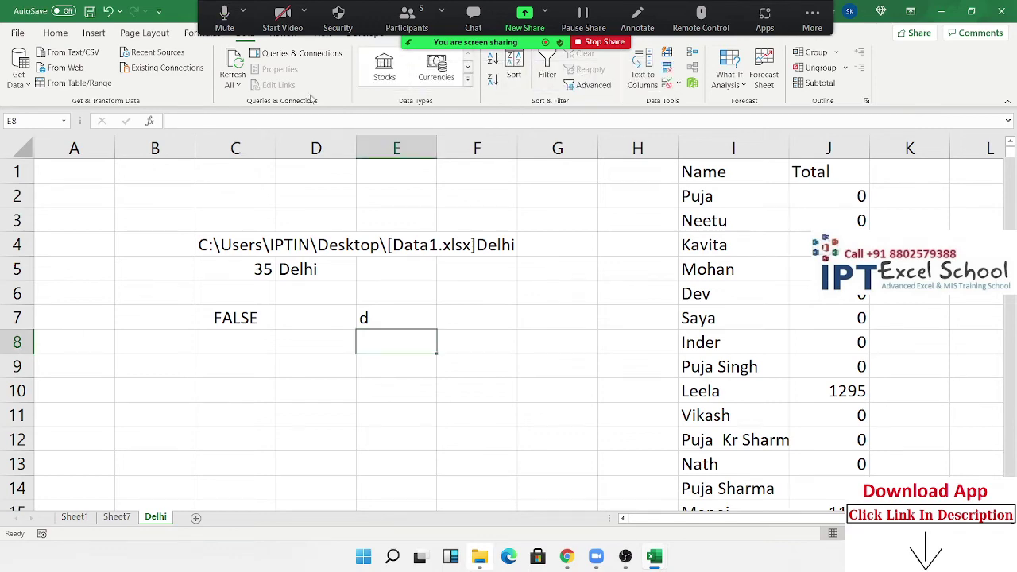
{"action": "left_click", "coordinate": [151, 121]}
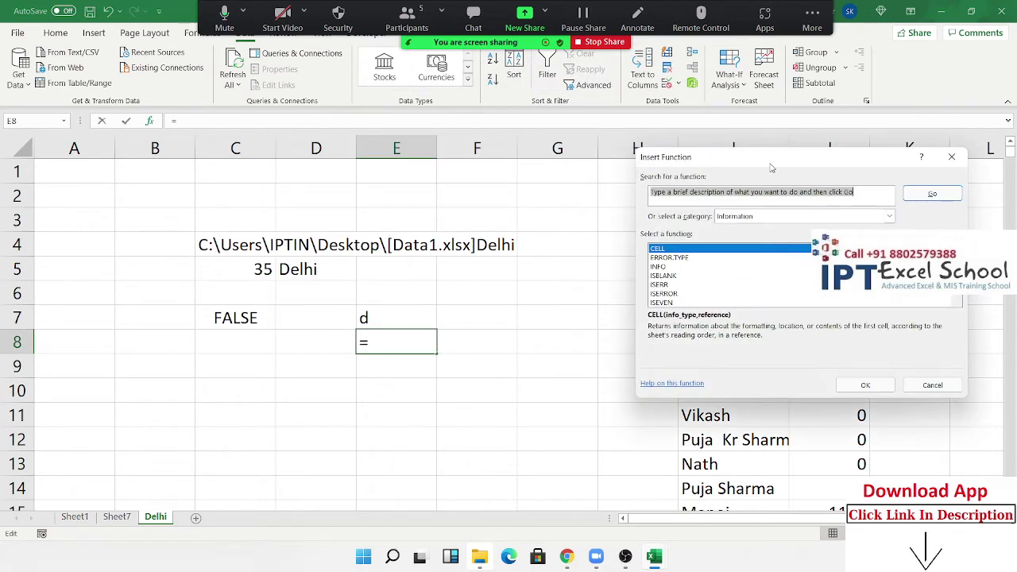
{"action": "left_click_drag", "start_coordinate": [772, 166], "coordinate": [510, 162]}
{"action": "left_click", "coordinate": [480, 216]}
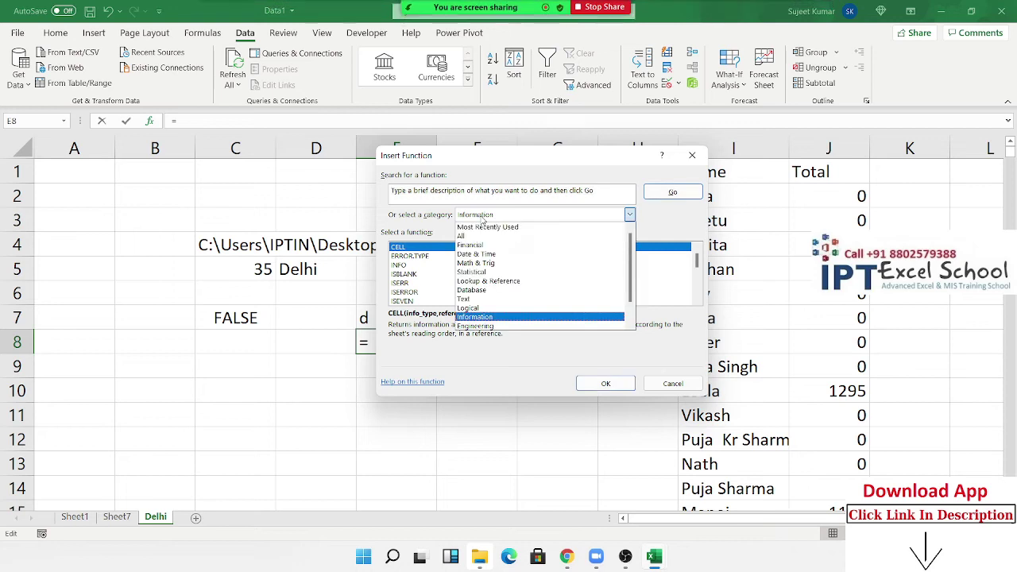
{"action": "left_click", "coordinate": [482, 220]}
{"action": "left_click", "coordinate": [411, 256]}
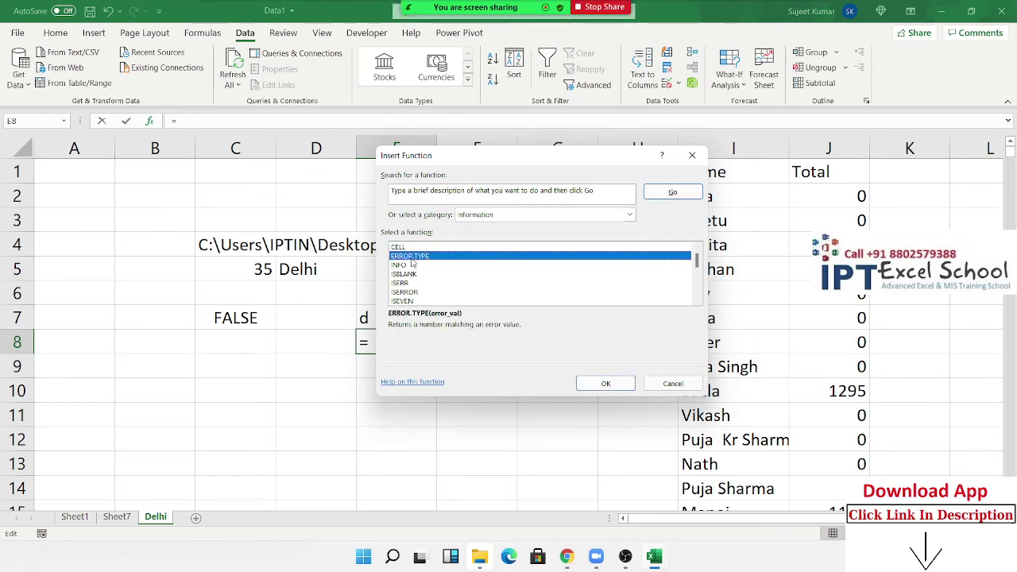
{"action": "left_click", "coordinate": [411, 263]}
{"action": "key", "text": "Escape"}
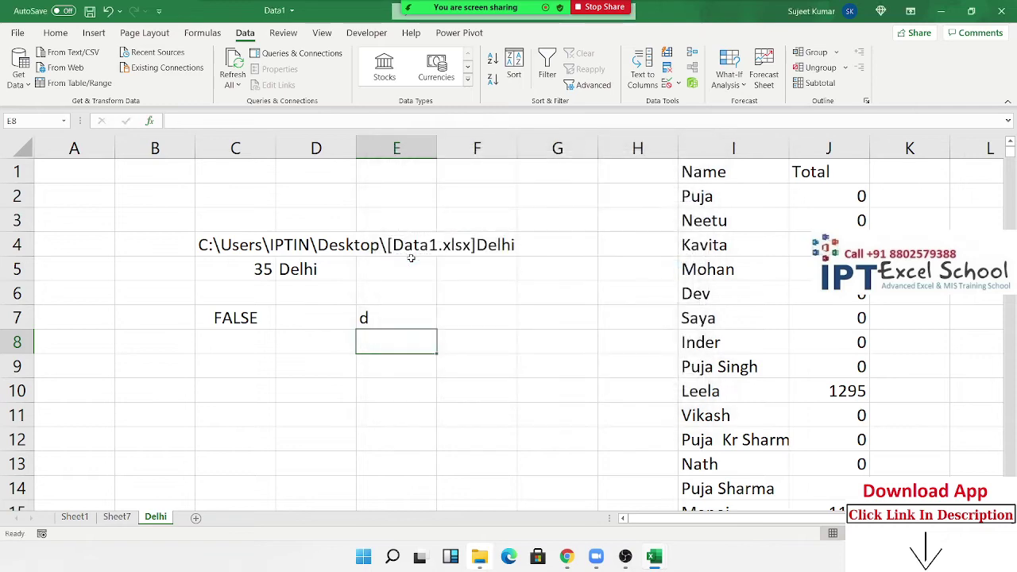
Enter =INFO("RELEASE") in E8, returning release 16.0.
{"action": "type", "text": "=in"}
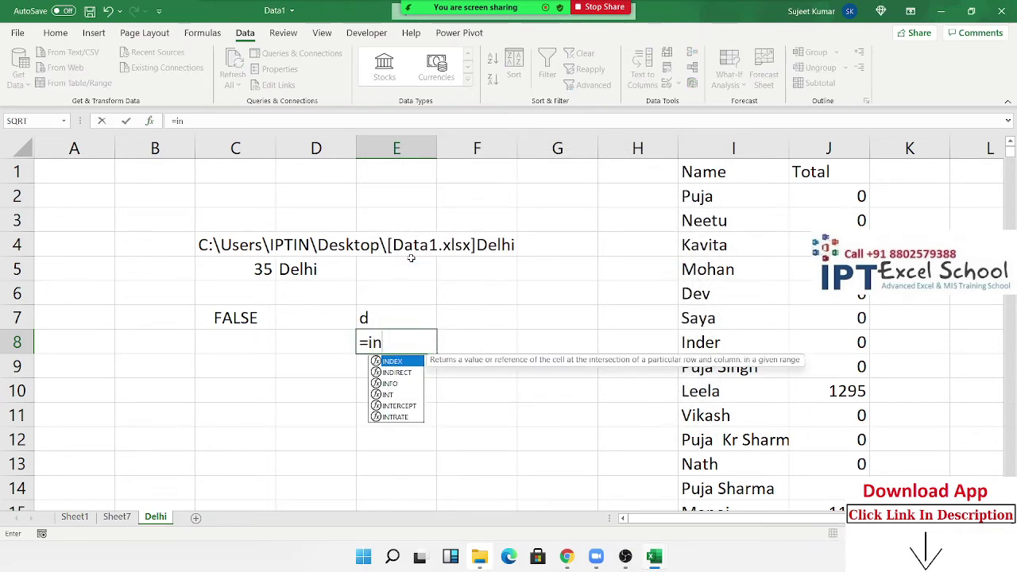
{"action": "key", "text": "Down"}
{"action": "key", "text": "Down"}
{"action": "key", "text": "Tab"}
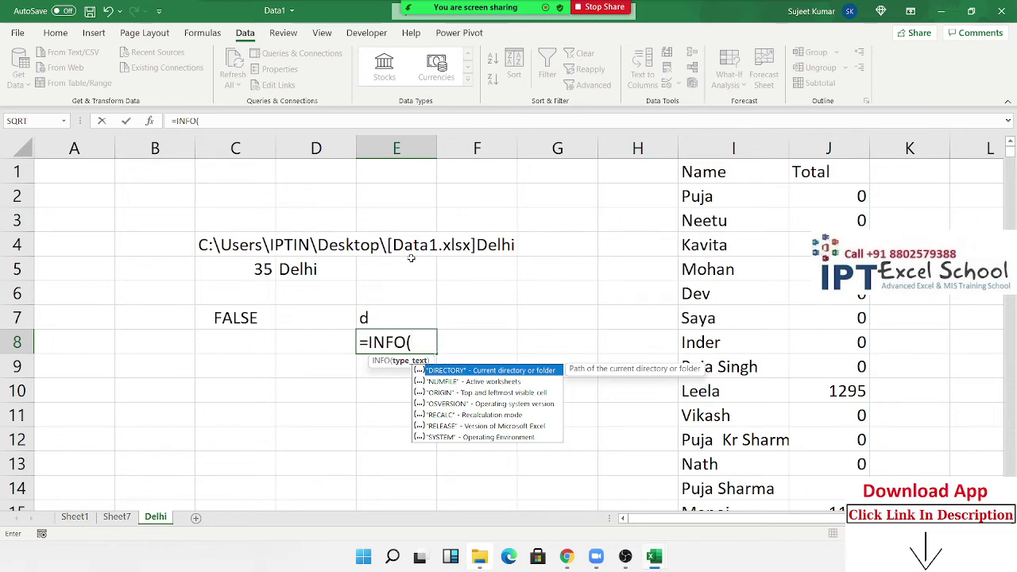
{"action": "key", "text": "Down"}
{"action": "key", "text": "Down"}
{"action": "key", "text": "Down"}
{"action": "key", "text": "Down"}
{"action": "key", "text": "Down"}
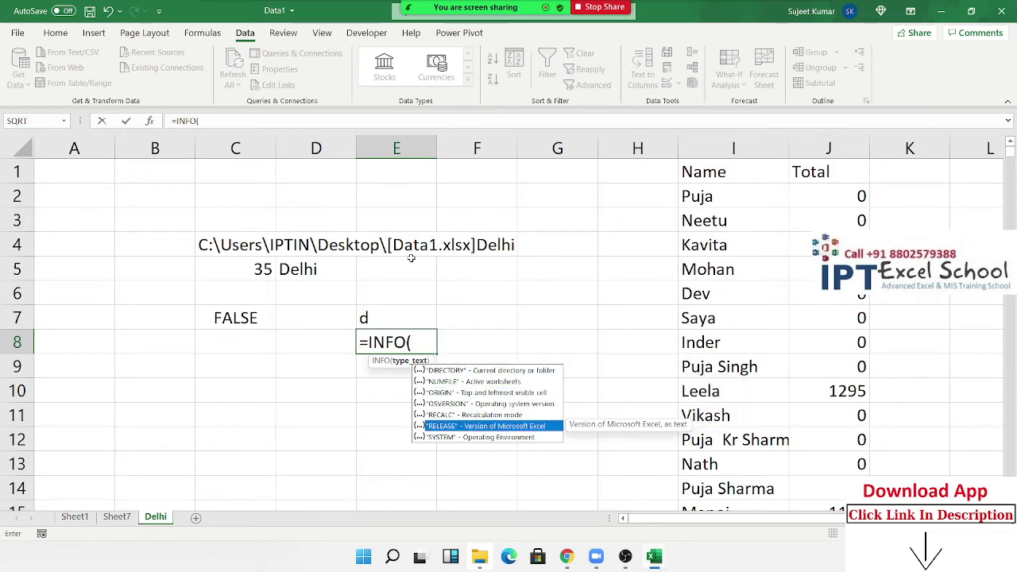
{"action": "key", "text": "Tab"}
{"action": "key", "text": "Return"}
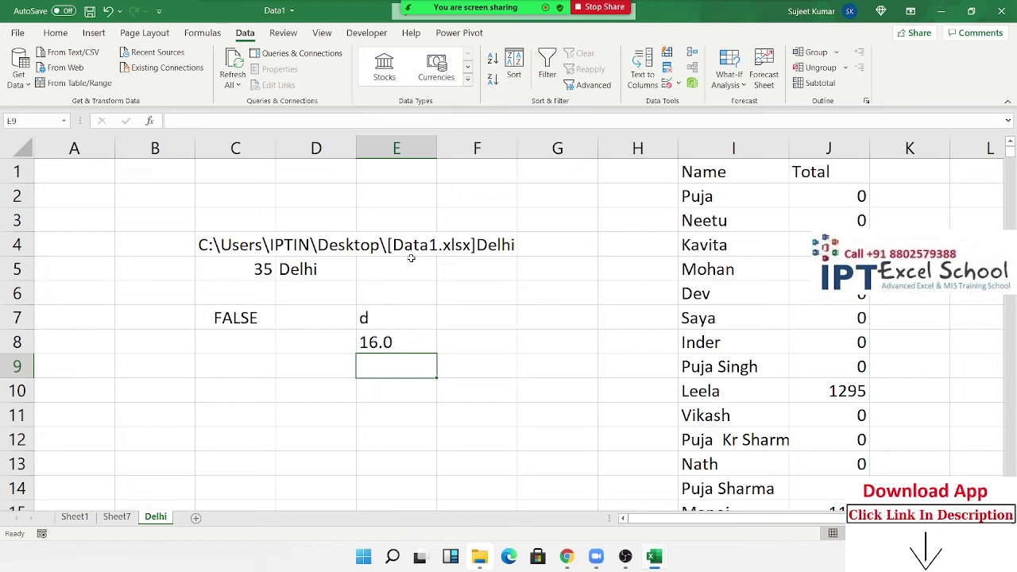
{"action": "key", "text": "Up"}
{"action": "key", "text": "Right"}
Enter =INFO("SYSTEM") in F8, returning pcdos.
{"action": "type", "text": "=in"}
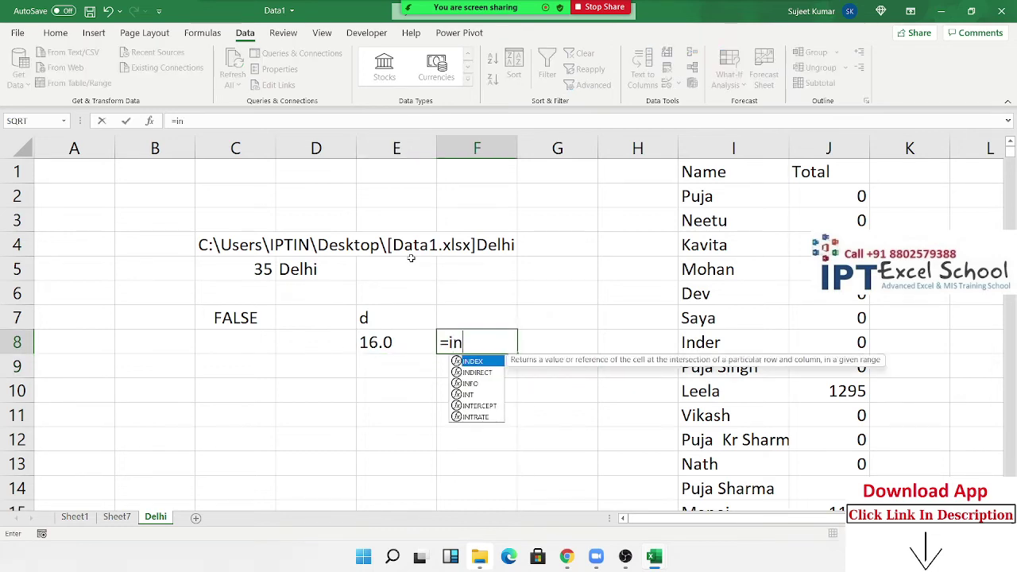
{"action": "key", "text": "Down"}
{"action": "key", "text": "Down"}
{"action": "key", "text": "Tab"}
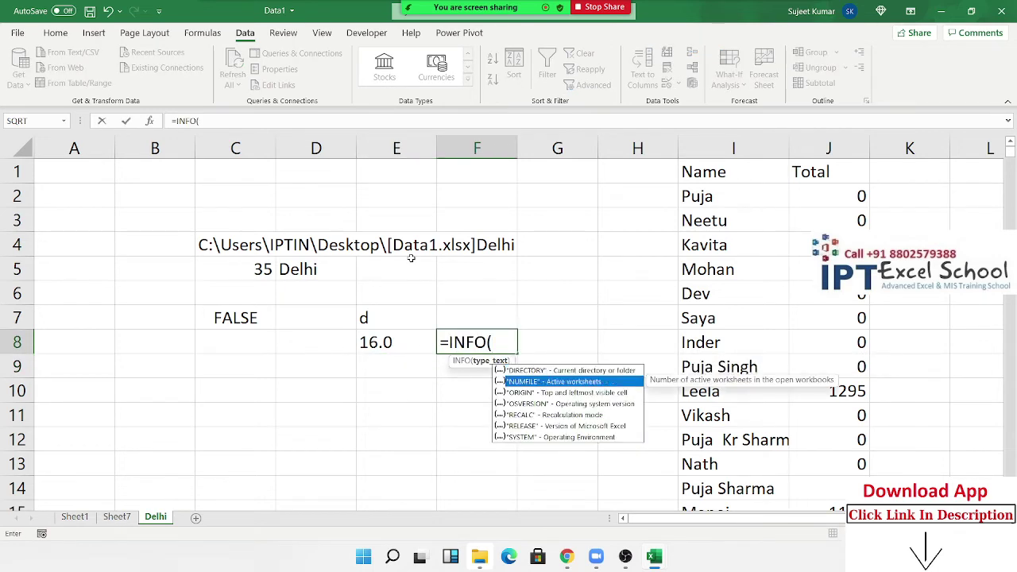
{"action": "key", "text": "Down"}
{"action": "key", "text": "Down"}
{"action": "key", "text": "Down"}
{"action": "key", "text": "Down"}
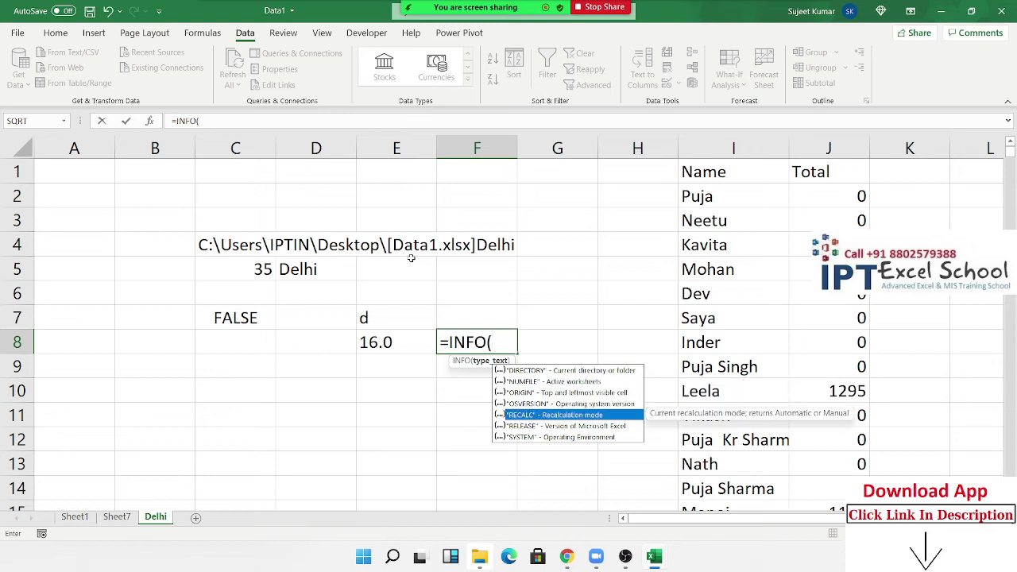
{"action": "key", "text": "Down"}
{"action": "key", "text": "Down"}
{"action": "key", "text": "Tab"}
{"action": "key", "text": "Return"}
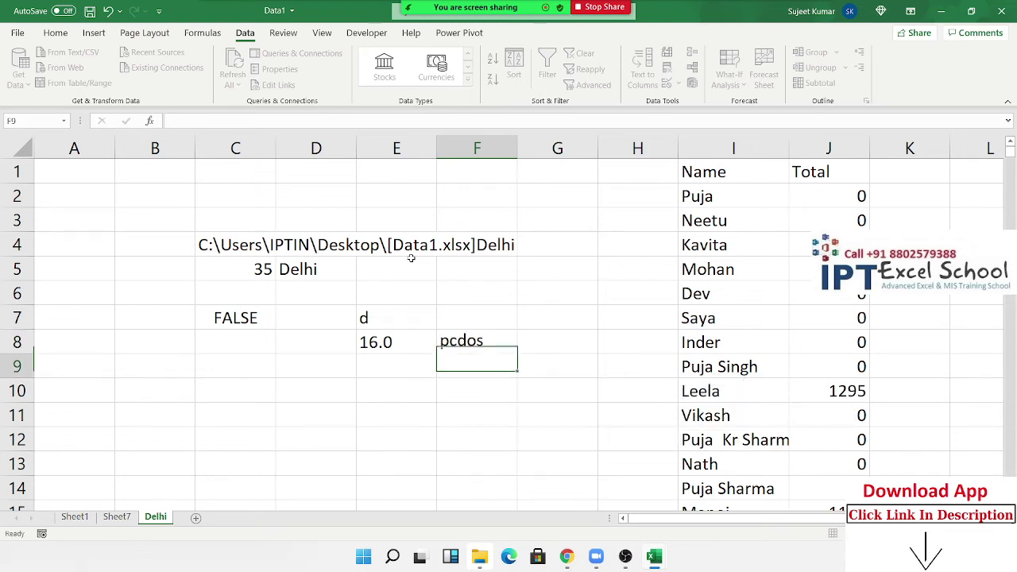
{"action": "key", "text": "Up"}
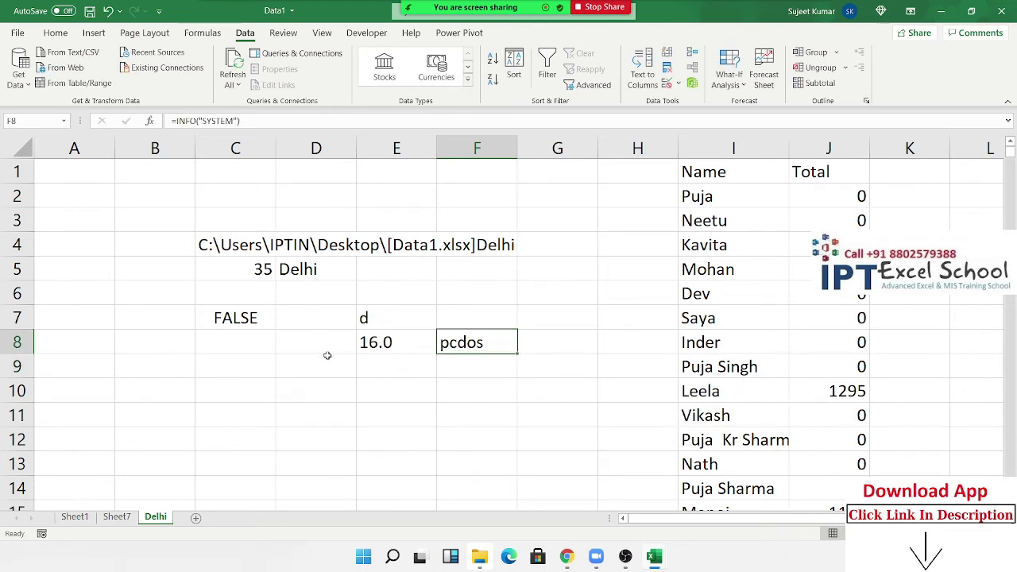
{"action": "left_click", "coordinate": [406, 366]}
{"action": "left_click", "coordinate": [448, 359]}
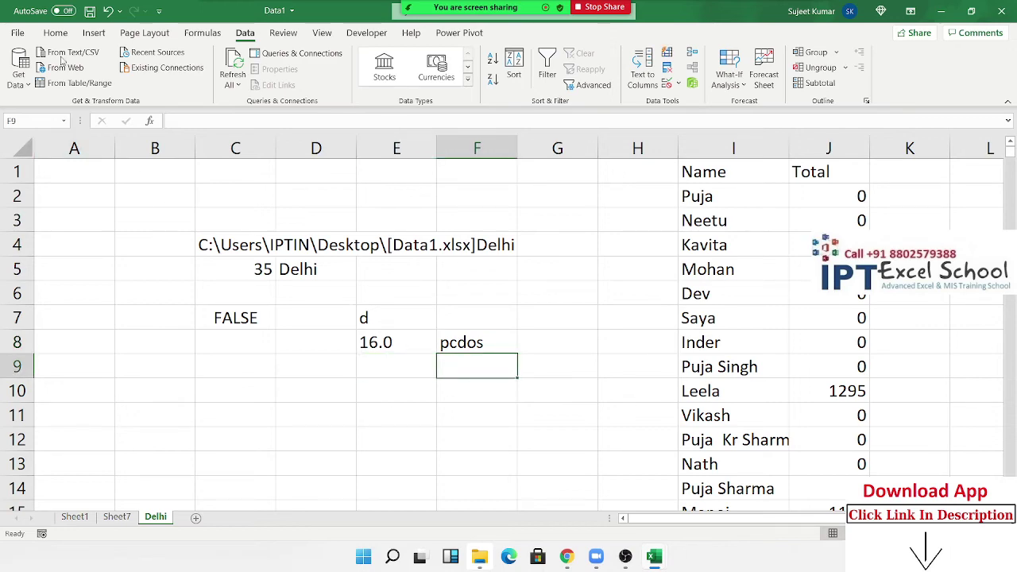
Browse the Information functions from ISBLANK down to SHEET in Insert Function, then cancel.
{"action": "left_click", "coordinate": [149, 121]}
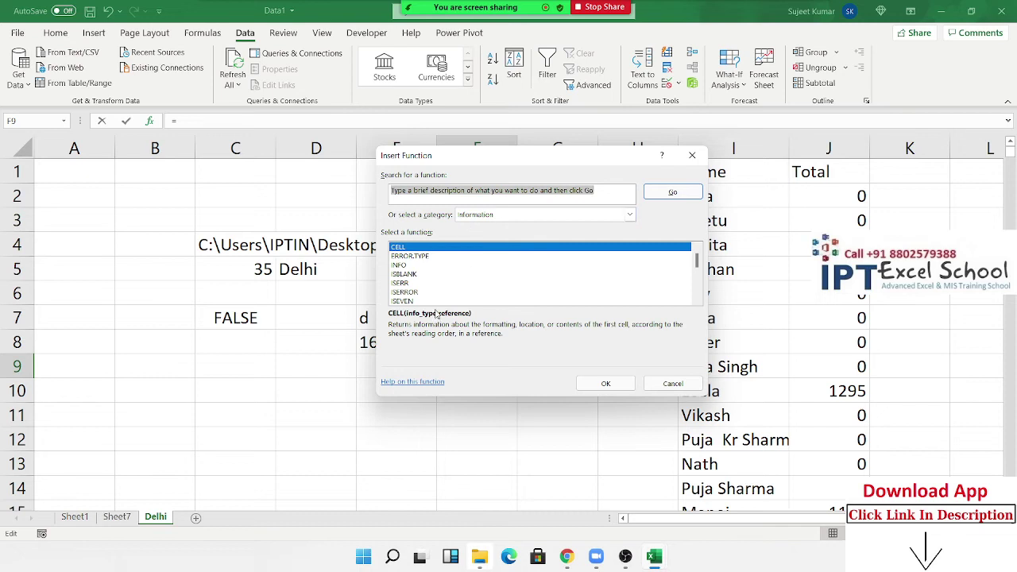
{"action": "left_click", "coordinate": [410, 275]}
{"action": "key", "text": "Down"}
{"action": "key", "text": "Down"}
{"action": "key", "text": "Down"}
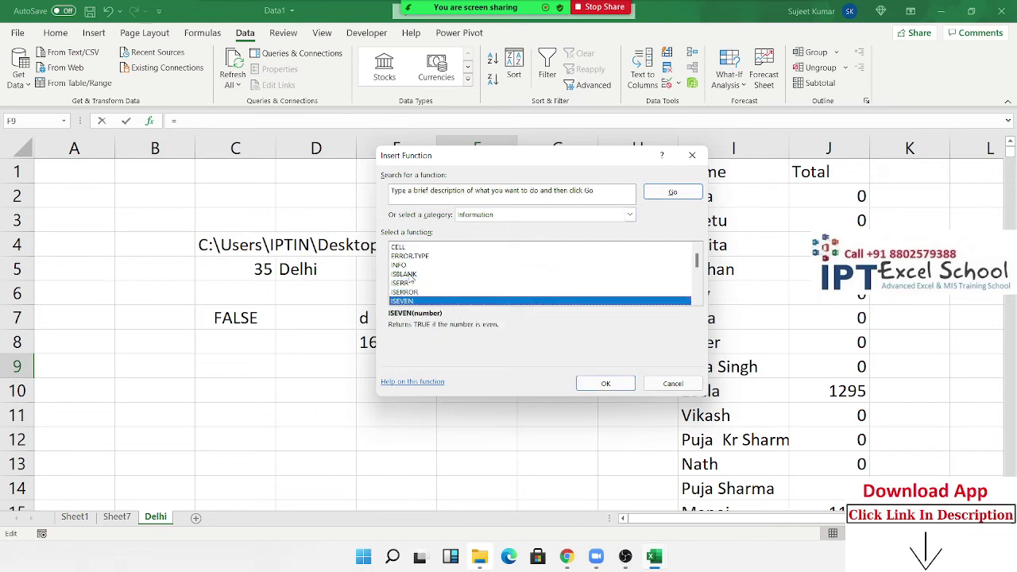
{"action": "key", "text": "Down"}
{"action": "key", "text": "Down"}
{"action": "key", "text": "Down"}
{"action": "key", "text": "Down"}
{"action": "key", "text": "Down"}
{"action": "key", "text": "Down"}
{"action": "key", "text": "Down"}
{"action": "key", "text": "Down"}
{"action": "key", "text": "Down"}
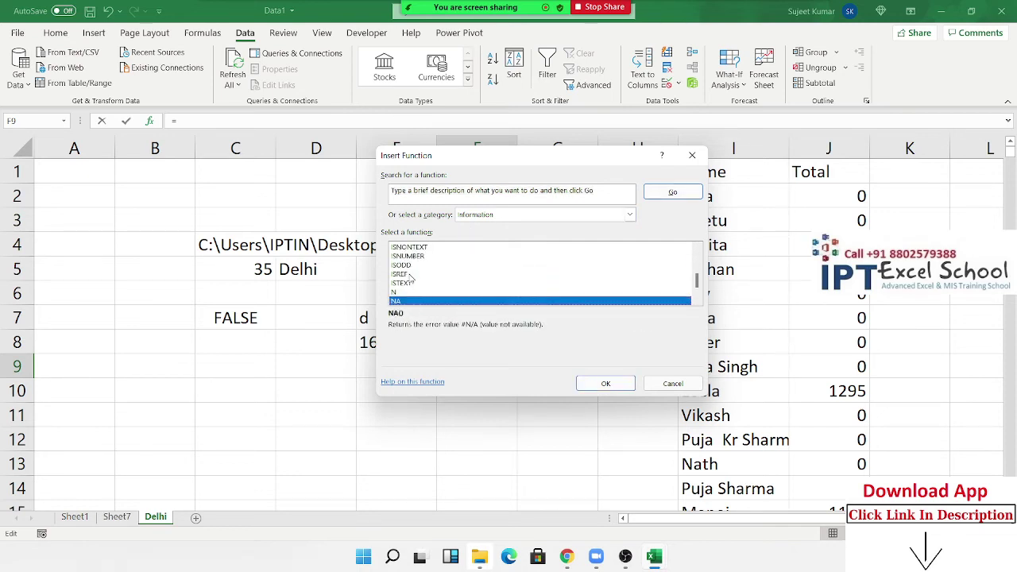
{"action": "key", "text": "Down"}
{"action": "key", "text": "Down"}
{"action": "key", "text": "Down"}
{"action": "key", "text": "Down"}
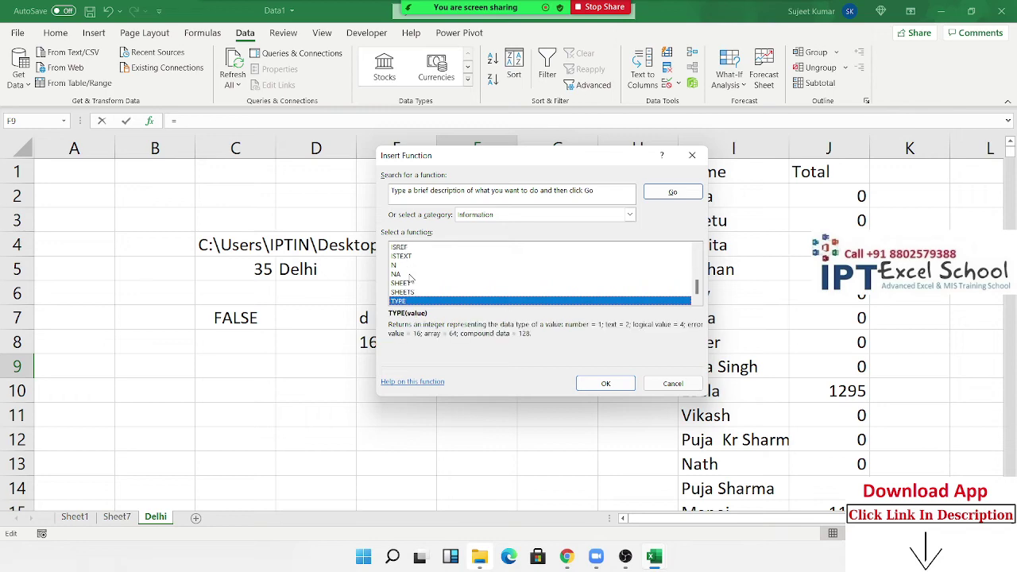
{"action": "key", "text": "Up"}
{"action": "key", "text": "Up"}
{"action": "key", "text": "Escape"}
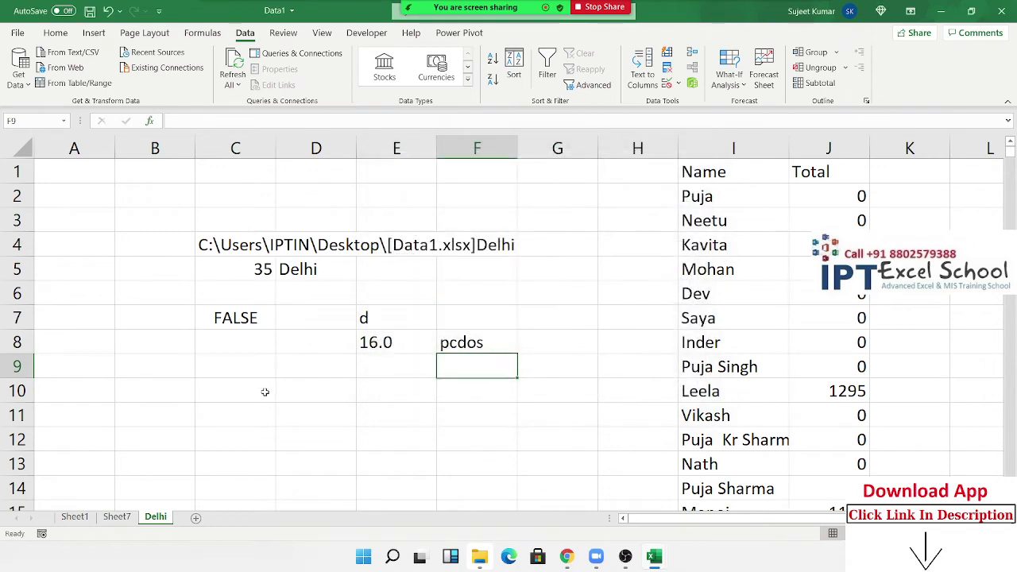
Enter =SHEET() in C10, then add a new Sheet3 and drag the Delhi tab to reposition it.
{"action": "left_click", "coordinate": [265, 391]}
{"action": "type", "text": "=shee"}
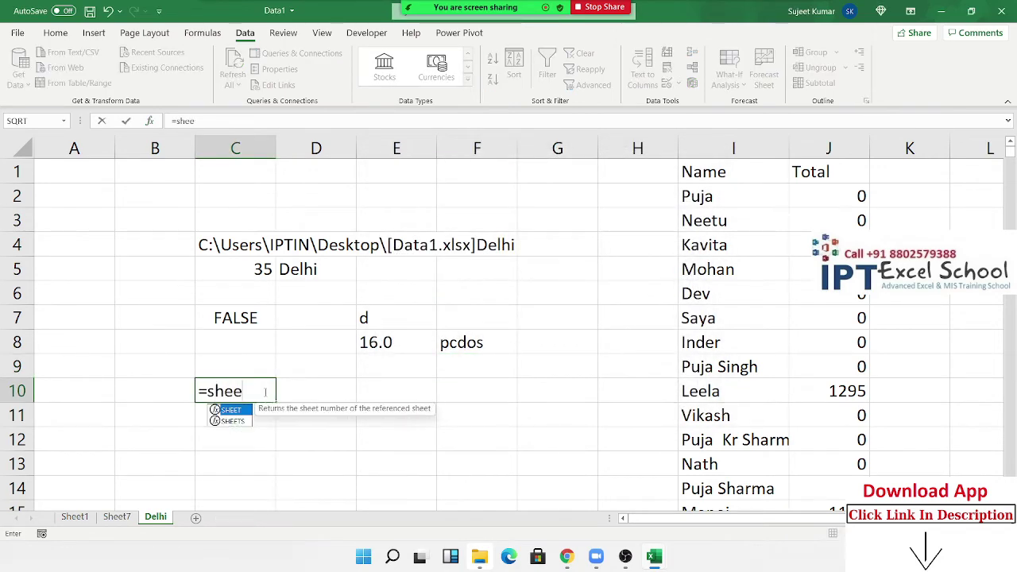
{"action": "key", "text": "Tab"}
{"action": "key", "text": "Return"}
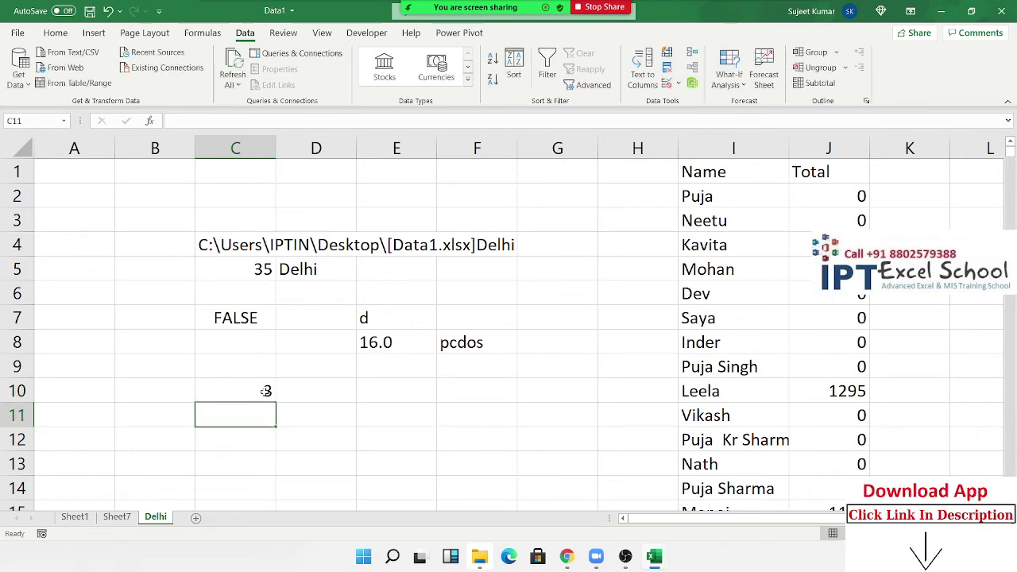
{"action": "left_click", "coordinate": [266, 391]}
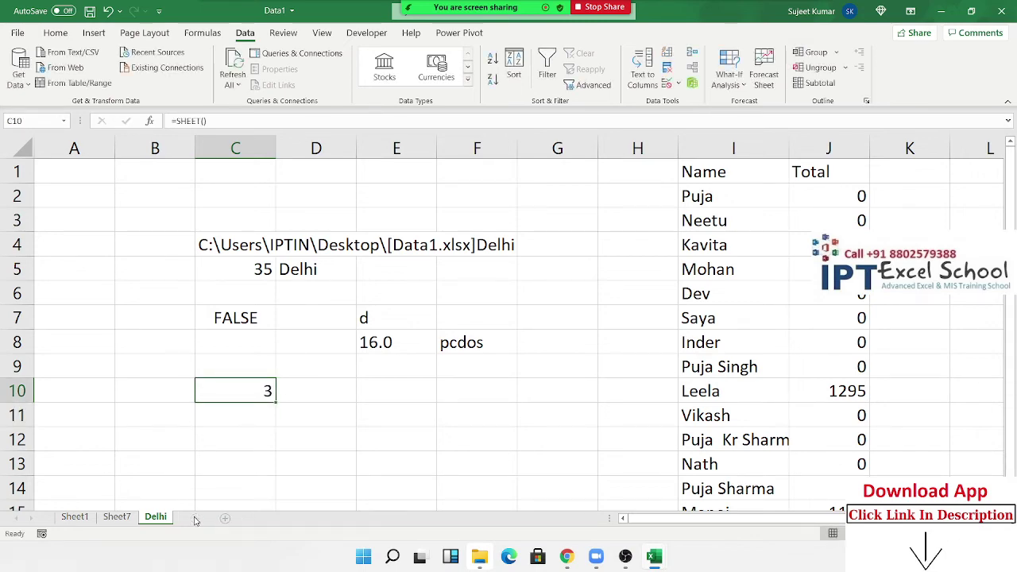
{"action": "left_click", "coordinate": [225, 518]}
{"action": "left_click", "coordinate": [170, 517]}
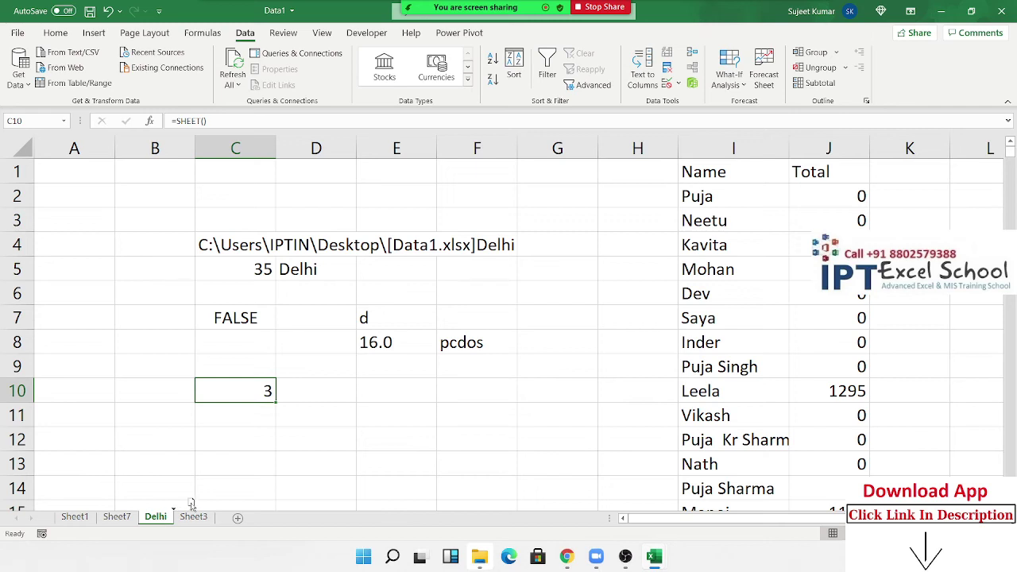
{"action": "mouse_move", "coordinate": [191, 503]}
{"action": "left_mouse_down"}
{"action": "mouse_move", "coordinate": [225, 513]}
{"action": "mouse_move", "coordinate": [145, 496]}
{"action": "left_mouse_up"}
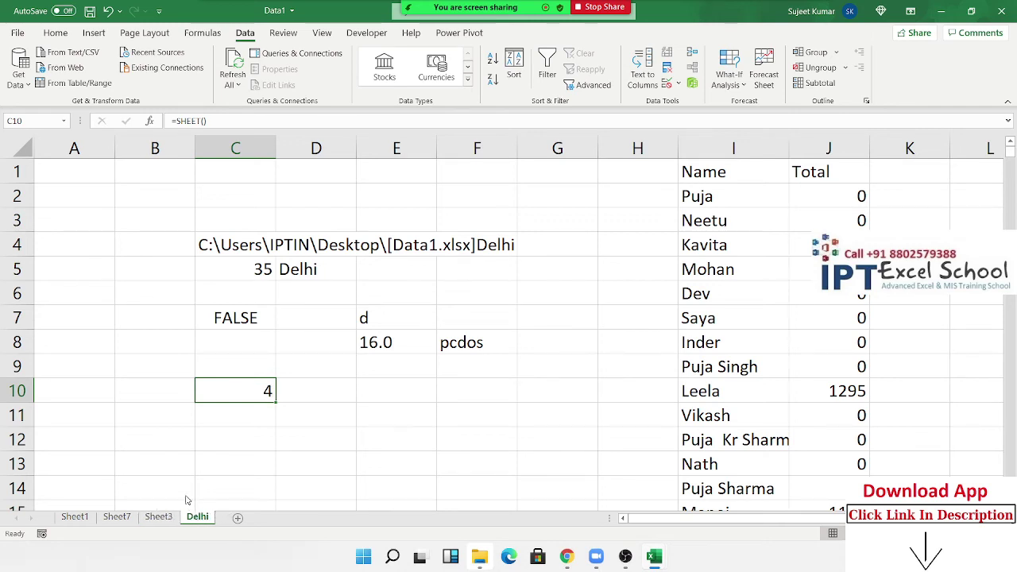
Enter =SHEETS() in D10 to show the workbook's sheet count of 4.
{"action": "left_click", "coordinate": [304, 404]}
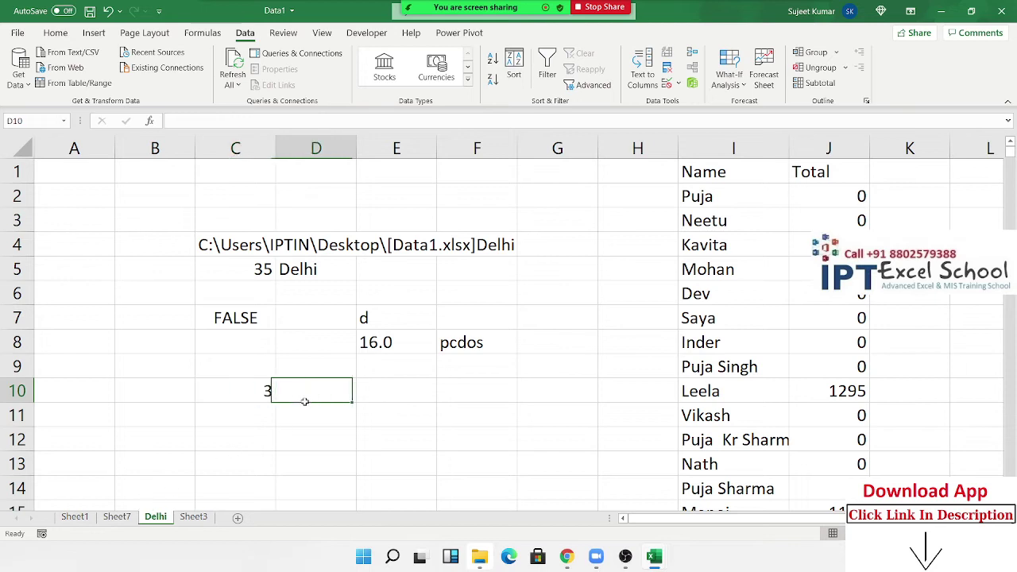
{"action": "type", "text": "=sheet"}
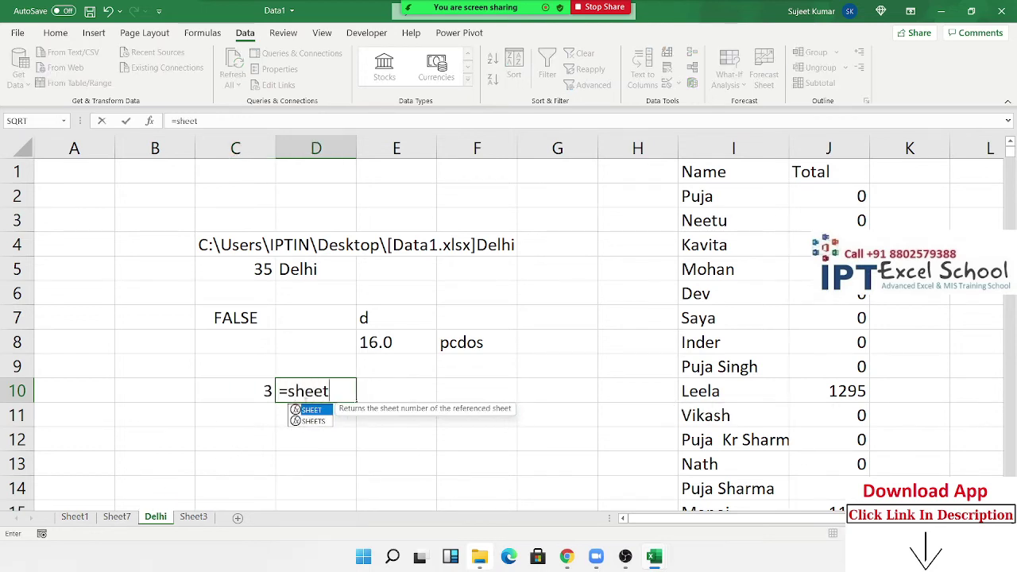
{"action": "key", "text": "Down"}
{"action": "key", "text": "Tab"}
{"action": "key", "text": "ctrl+Return"}
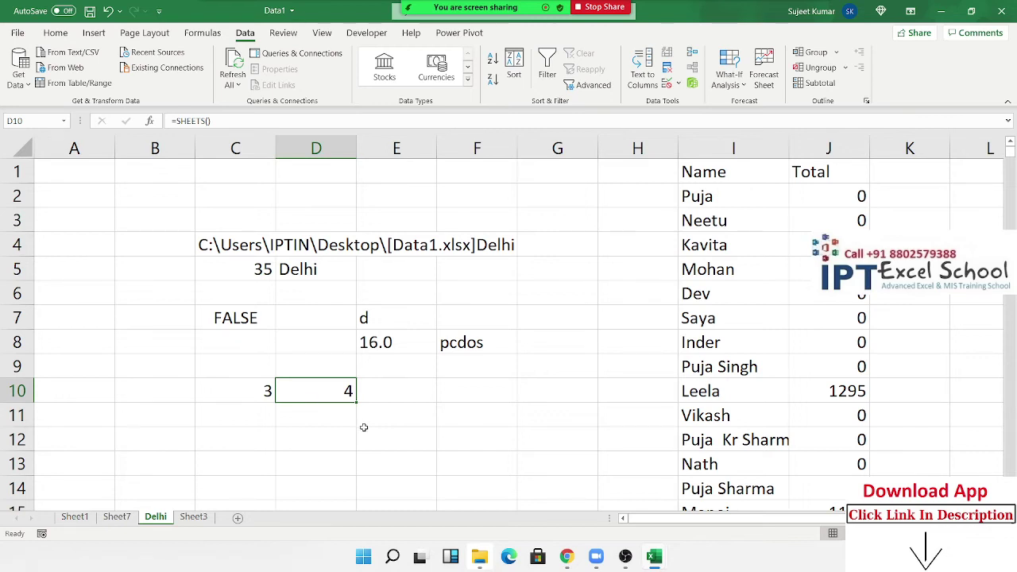
{"action": "left_click", "coordinate": [464, 420]}
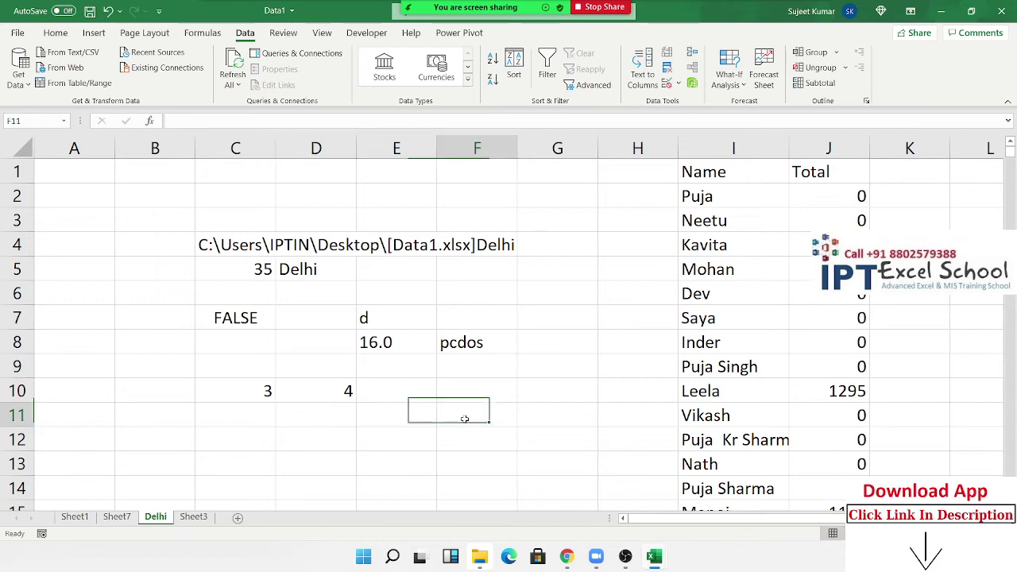
{"action": "left_click", "coordinate": [156, 120]}
{"action": "scroll", "coordinate": [439, 282], "scroll_direction": "down", "scroll_amount": 3}
{"action": "scroll", "coordinate": [437, 294], "scroll_direction": "down", "scroll_amount": 2}
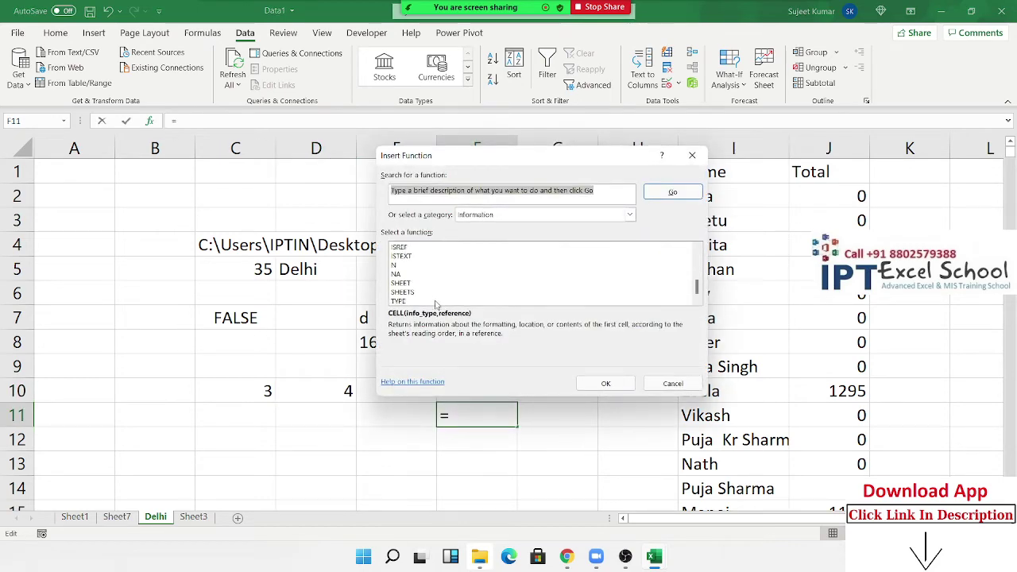
{"action": "scroll", "coordinate": [435, 304], "scroll_direction": "up", "scroll_amount": 3}
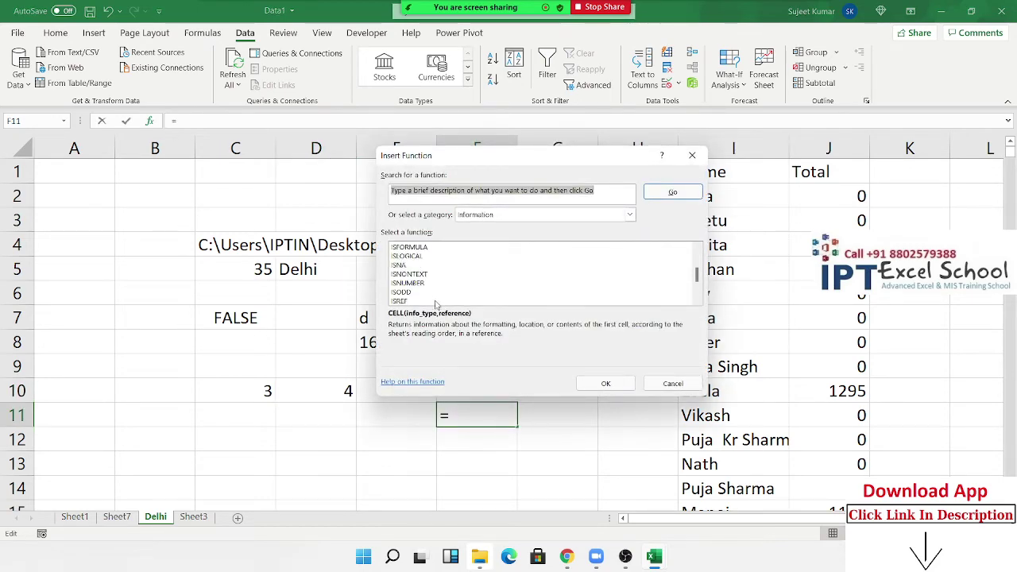
{"action": "scroll", "coordinate": [435, 305], "scroll_direction": "up", "scroll_amount": 2}
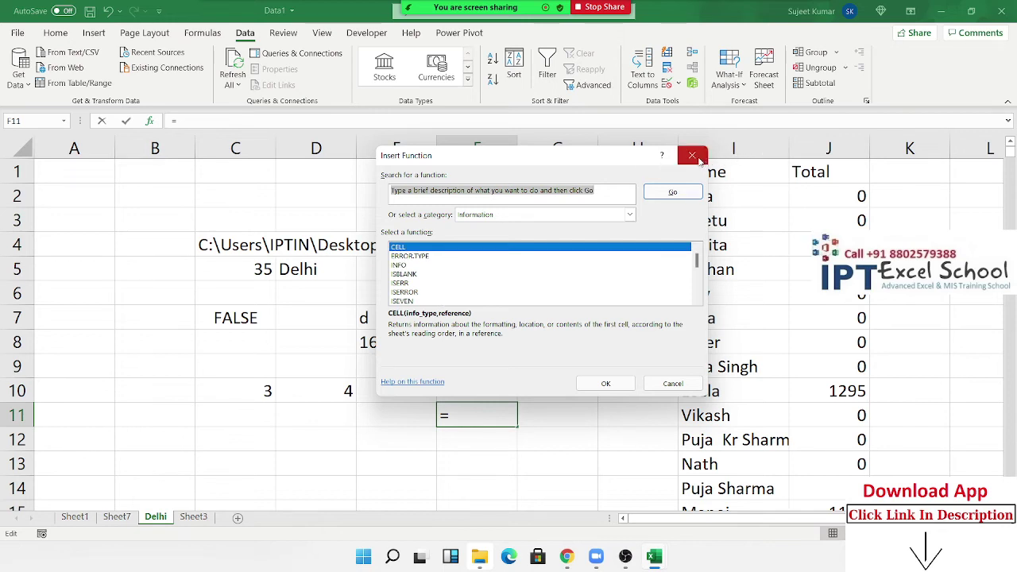
{"action": "left_click", "coordinate": [629, 215]}
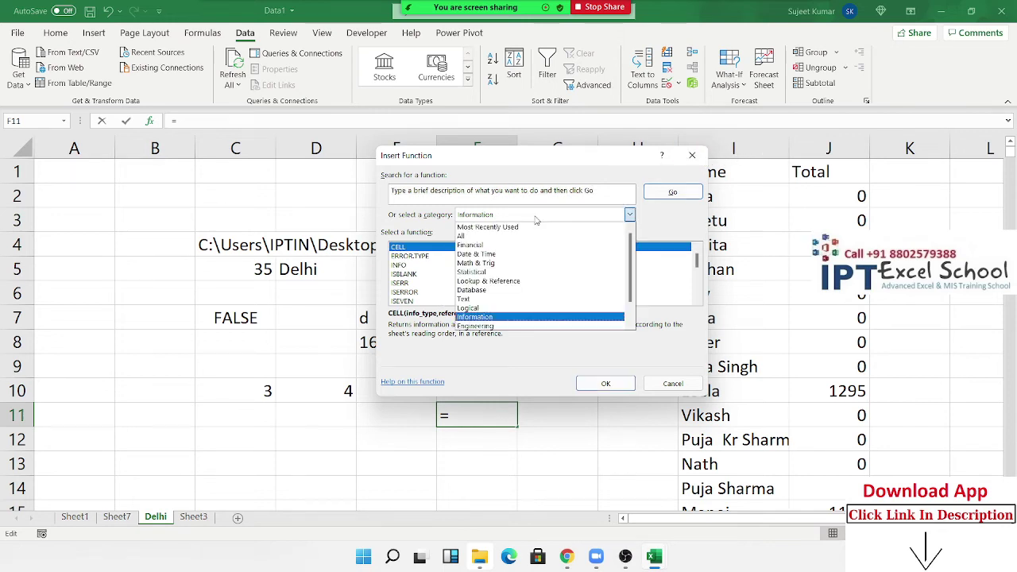
{"action": "left_click", "coordinate": [509, 290]}
{"action": "scroll", "coordinate": [507, 297], "scroll_direction": "down", "scroll_amount": 2}
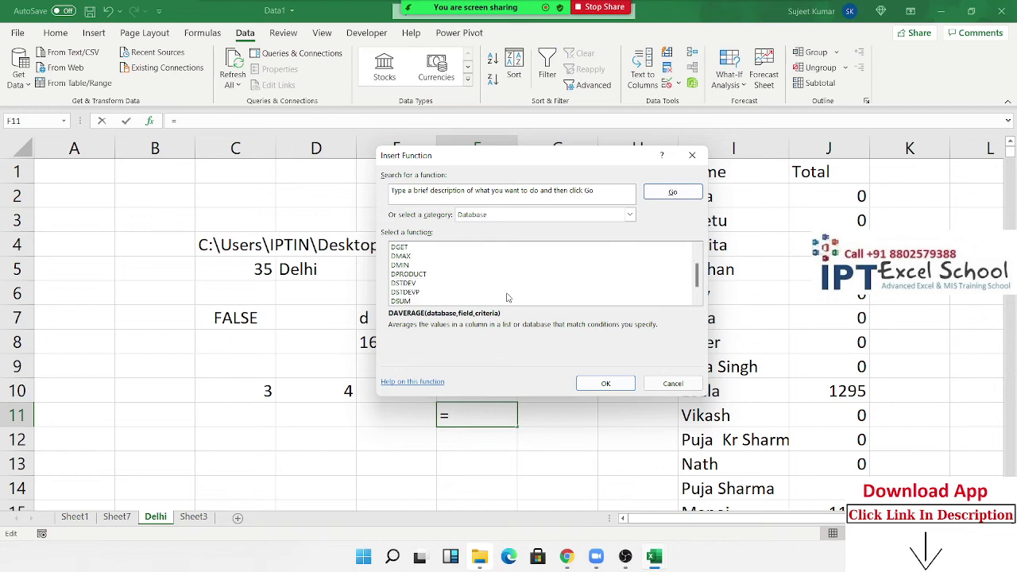
{"action": "scroll", "coordinate": [507, 297], "scroll_direction": "down", "scroll_amount": 1}
{"action": "scroll", "coordinate": [507, 297], "scroll_direction": "up", "scroll_amount": 1}
{"action": "scroll", "coordinate": [507, 297], "scroll_direction": "up", "scroll_amount": 2}
{"action": "scroll", "coordinate": [507, 297], "scroll_direction": "down", "scroll_amount": 2}
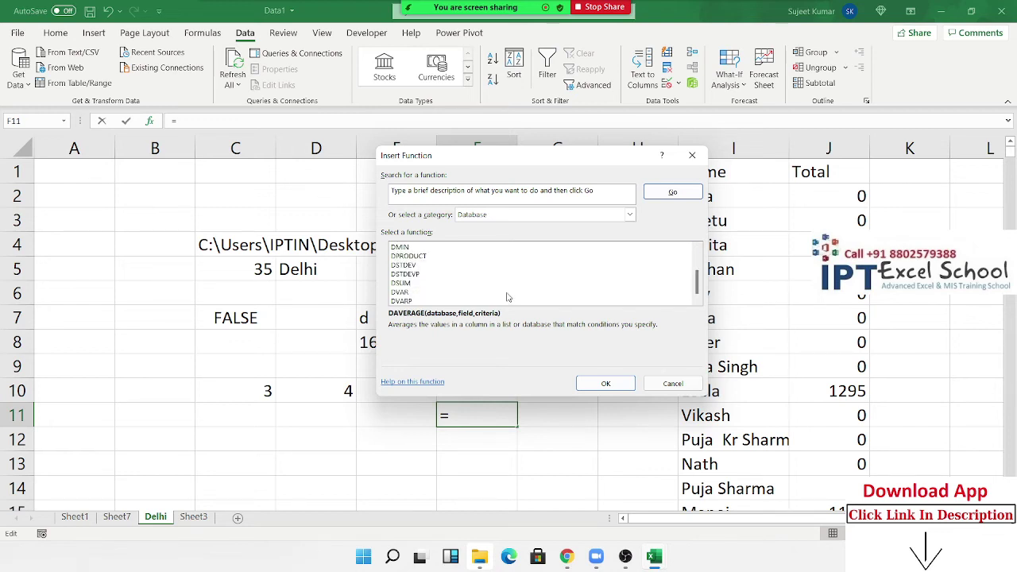
{"action": "scroll", "coordinate": [507, 297], "scroll_direction": "up", "scroll_amount": 2}
{"action": "left_click", "coordinate": [505, 216]}
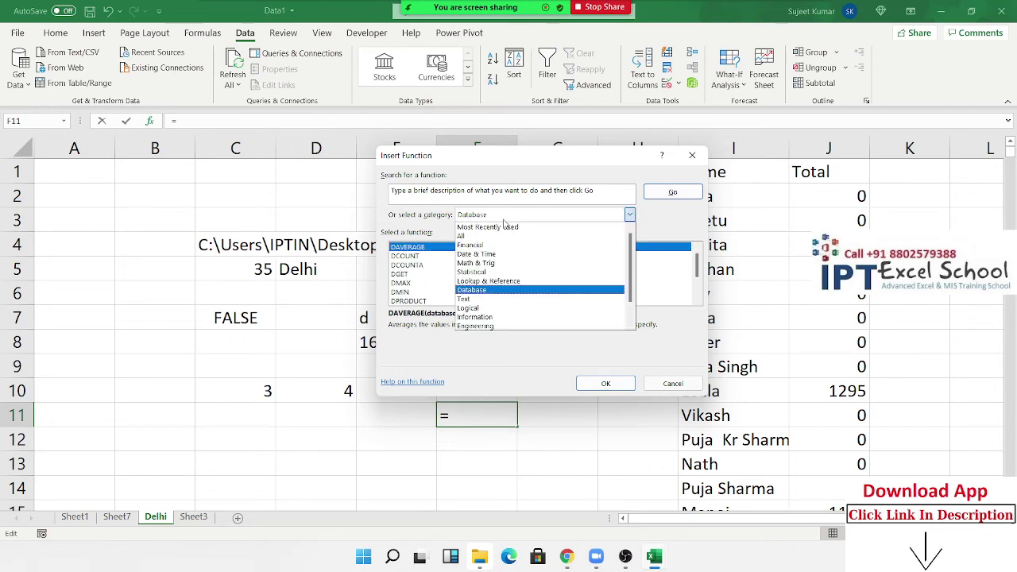
{"action": "left_click", "coordinate": [494, 316]}
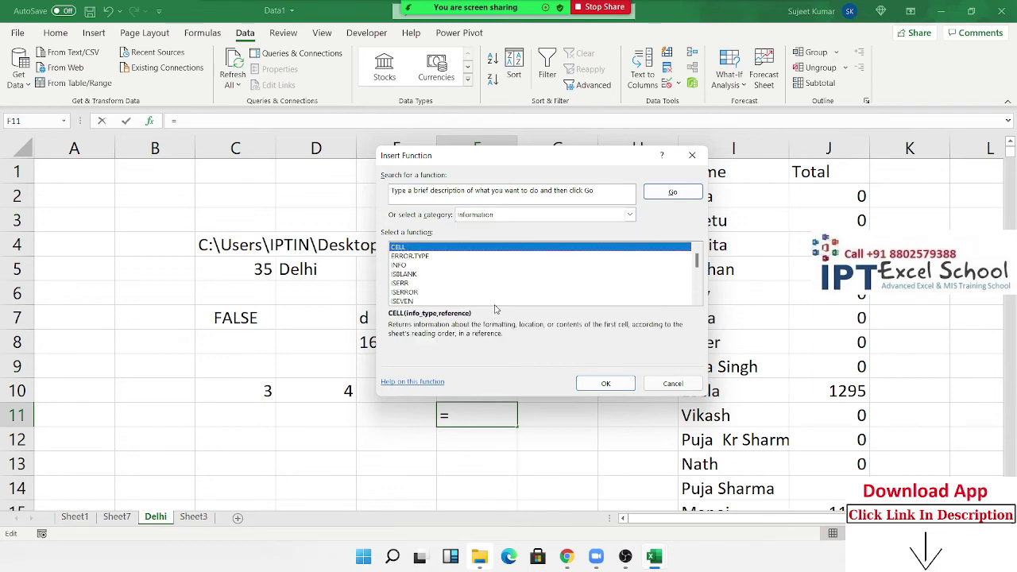
{"action": "left_click", "coordinate": [507, 216]}
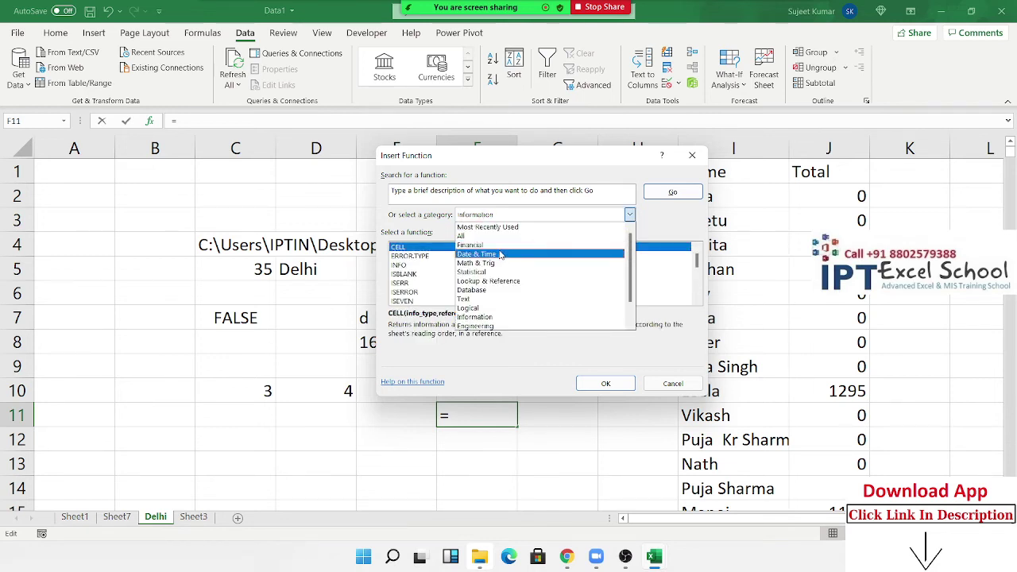
{"action": "left_click", "coordinate": [500, 245]}
{"action": "key", "text": "Escape"}
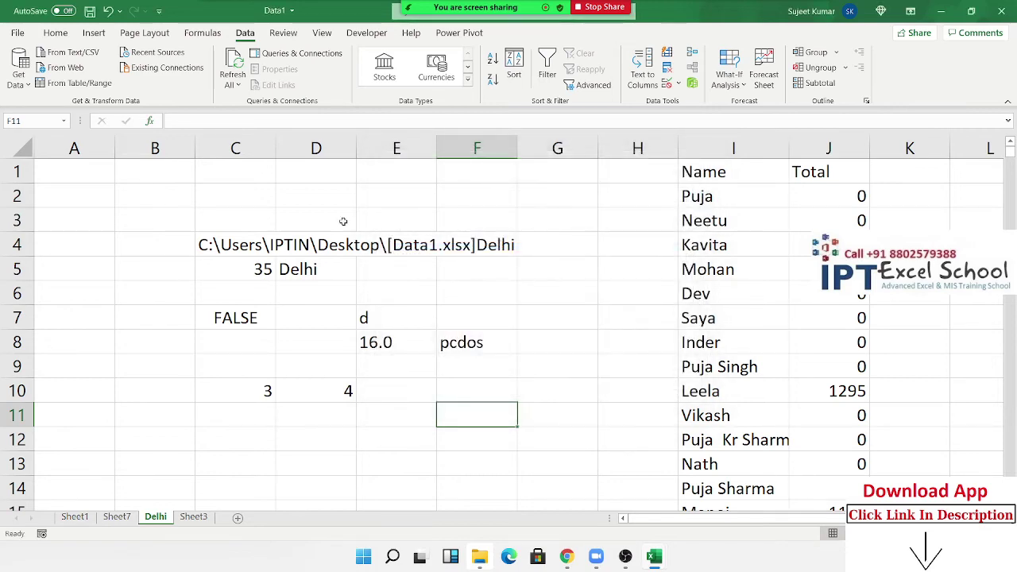
Browse the Logical, Text, Date & Time, Lookup and Math & Trig menus, then show More Functions > Statistical.
{"action": "left_click", "coordinate": [208, 33]}
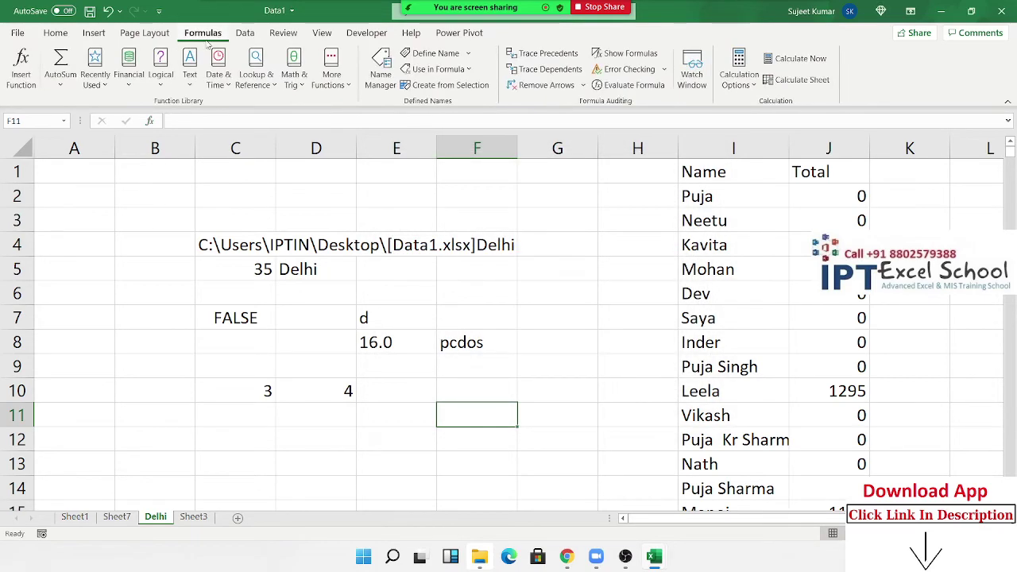
{"action": "left_click", "coordinate": [161, 76]}
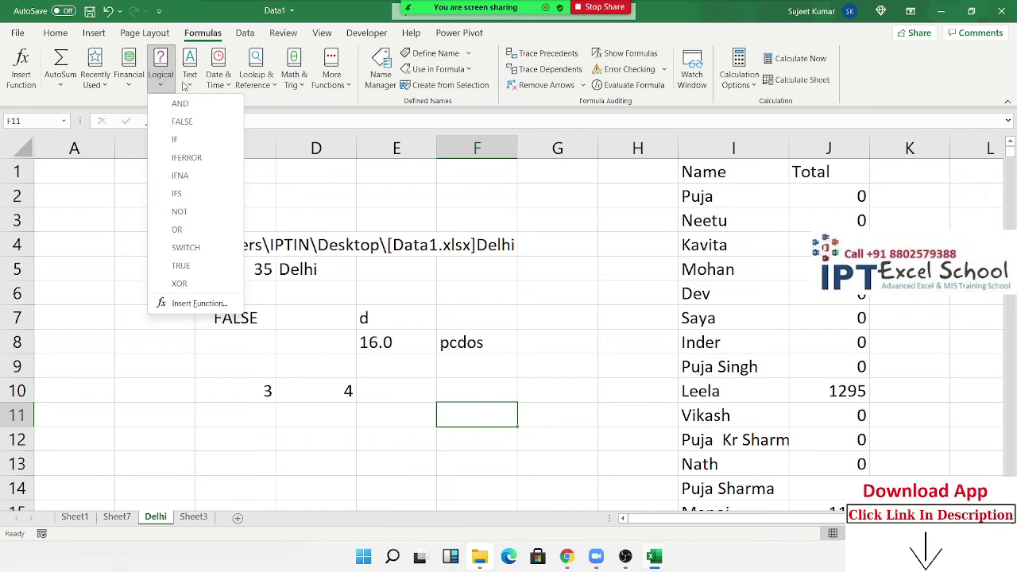
{"action": "left_click", "coordinate": [186, 83]}
{"action": "left_click", "coordinate": [216, 83]}
{"action": "left_click", "coordinate": [251, 88]}
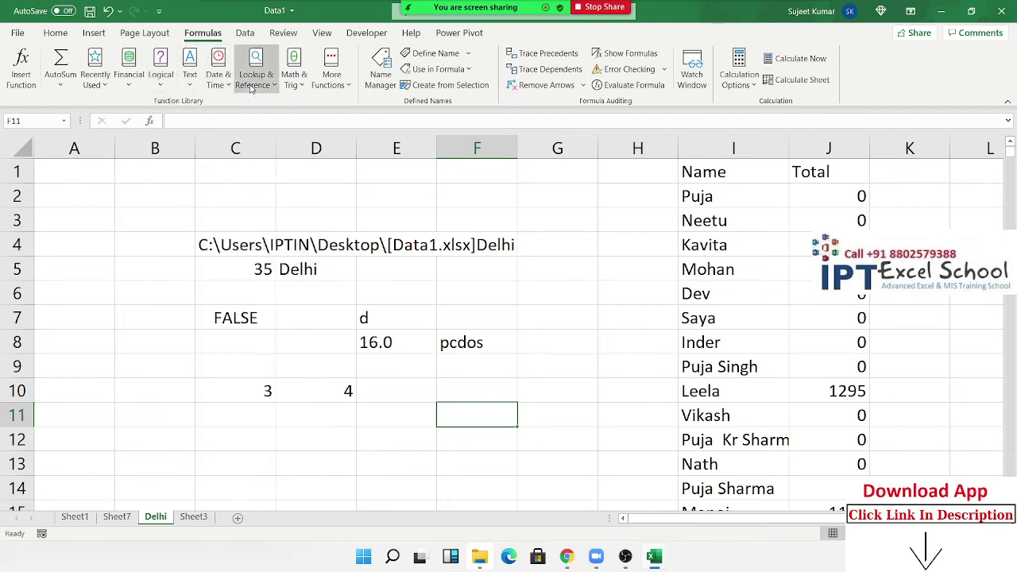
{"action": "left_click", "coordinate": [251, 85]}
{"action": "left_click", "coordinate": [301, 83]}
{"action": "left_click", "coordinate": [295, 80]}
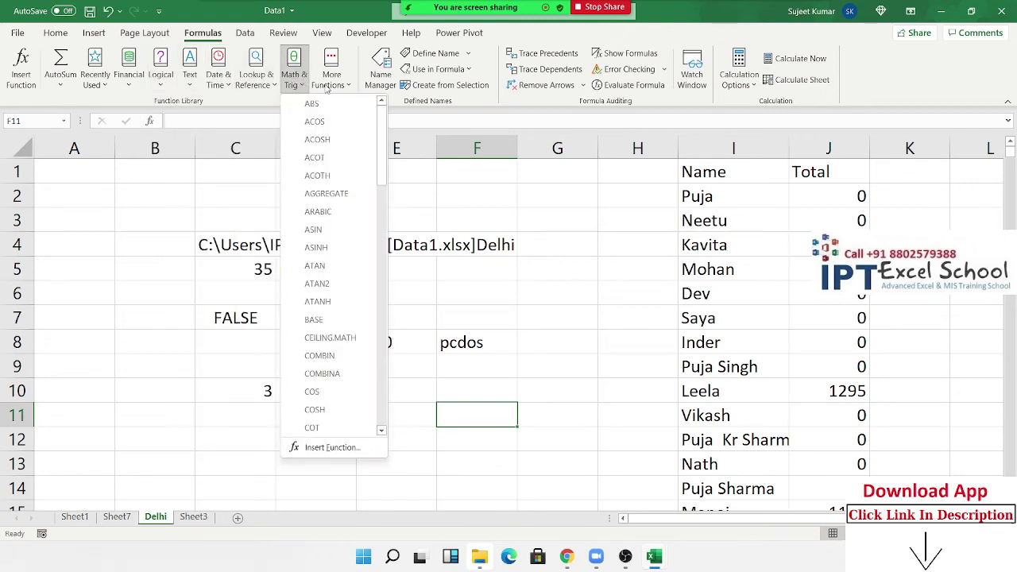
{"action": "left_click", "coordinate": [328, 85]}
{"action": "mouse_move", "coordinate": [337, 106]}
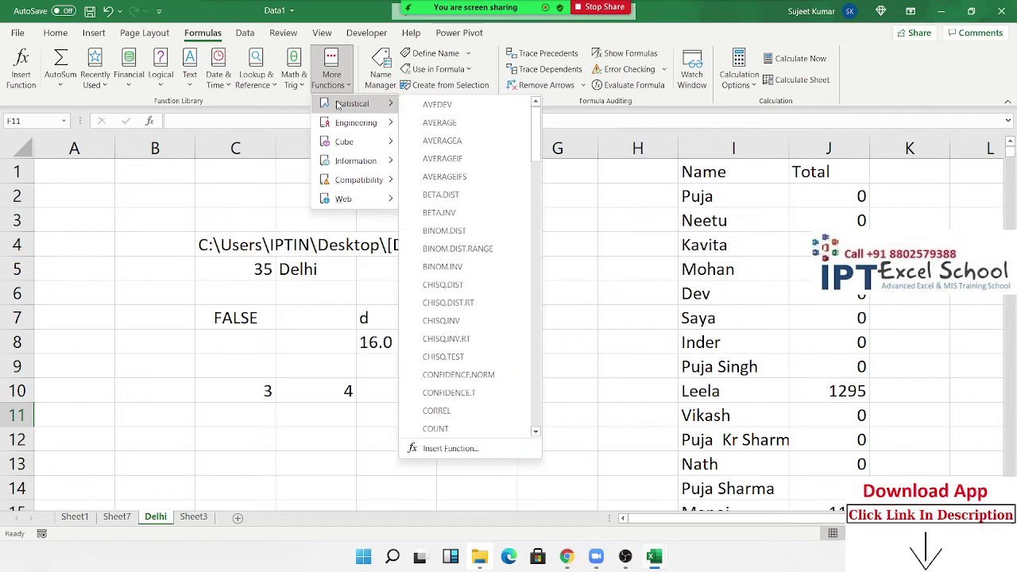
{"action": "scroll", "coordinate": [516, 318], "scroll_direction": "down", "scroll_amount": 2}
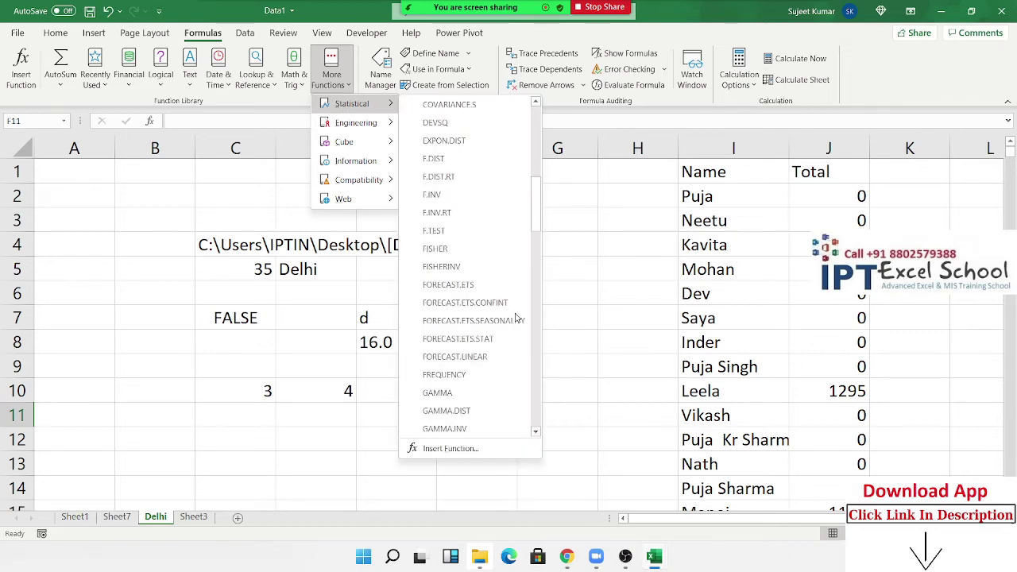
{"action": "scroll", "coordinate": [516, 317], "scroll_direction": "down", "scroll_amount": 6}
{"action": "scroll", "coordinate": [515, 318], "scroll_direction": "down", "scroll_amount": 4}
{"action": "scroll", "coordinate": [516, 318], "scroll_direction": "down", "scroll_amount": 2}
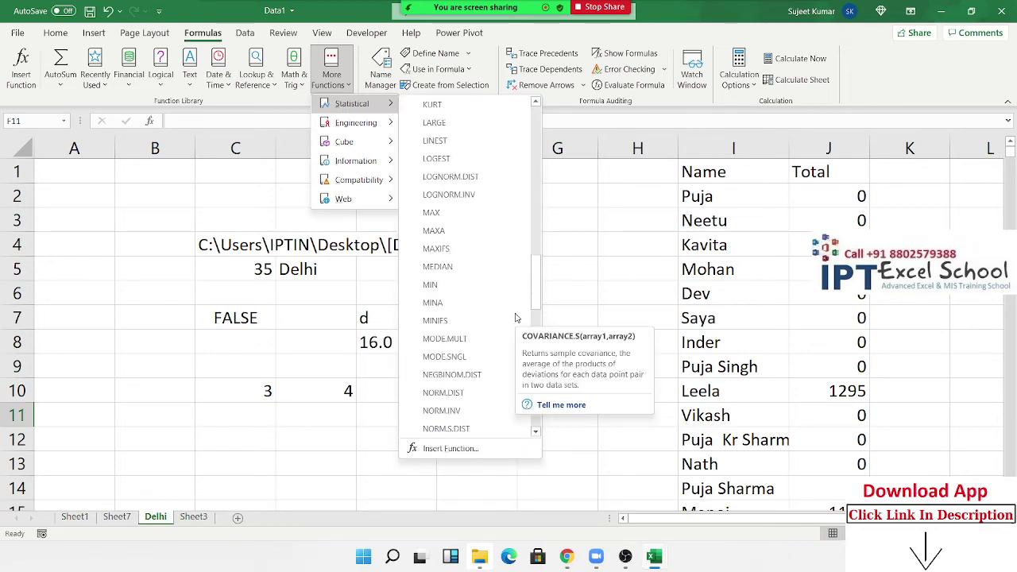
{"action": "scroll", "coordinate": [515, 317], "scroll_direction": "down", "scroll_amount": 3}
{"action": "scroll", "coordinate": [516, 318], "scroll_direction": "down", "scroll_amount": 2}
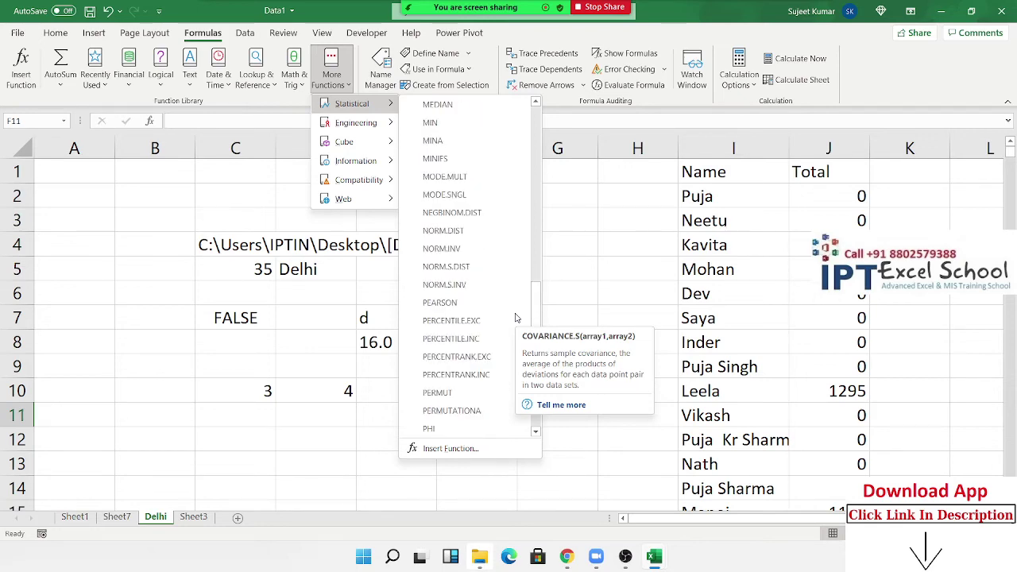
{"action": "scroll", "coordinate": [515, 318], "scroll_direction": "down", "scroll_amount": 1}
{"action": "scroll", "coordinate": [515, 317], "scroll_direction": "down", "scroll_amount": 2}
{"action": "scroll", "coordinate": [514, 317], "scroll_direction": "down", "scroll_amount": 2}
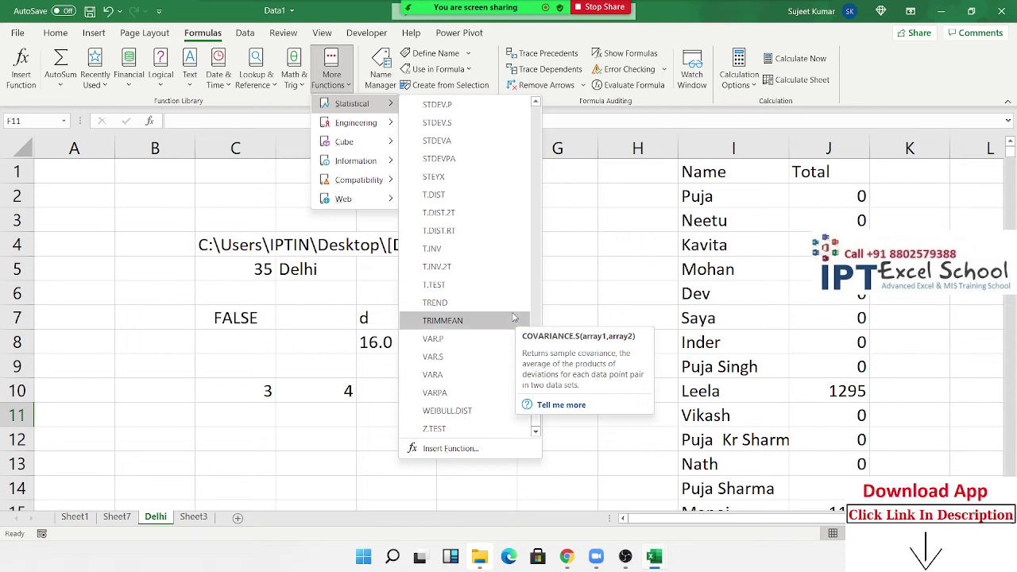
{"action": "scroll", "coordinate": [513, 317], "scroll_direction": "up", "scroll_amount": 2}
{"action": "scroll", "coordinate": [513, 317], "scroll_direction": "up", "scroll_amount": 2}
{"action": "scroll", "coordinate": [514, 317], "scroll_direction": "up", "scroll_amount": 3}
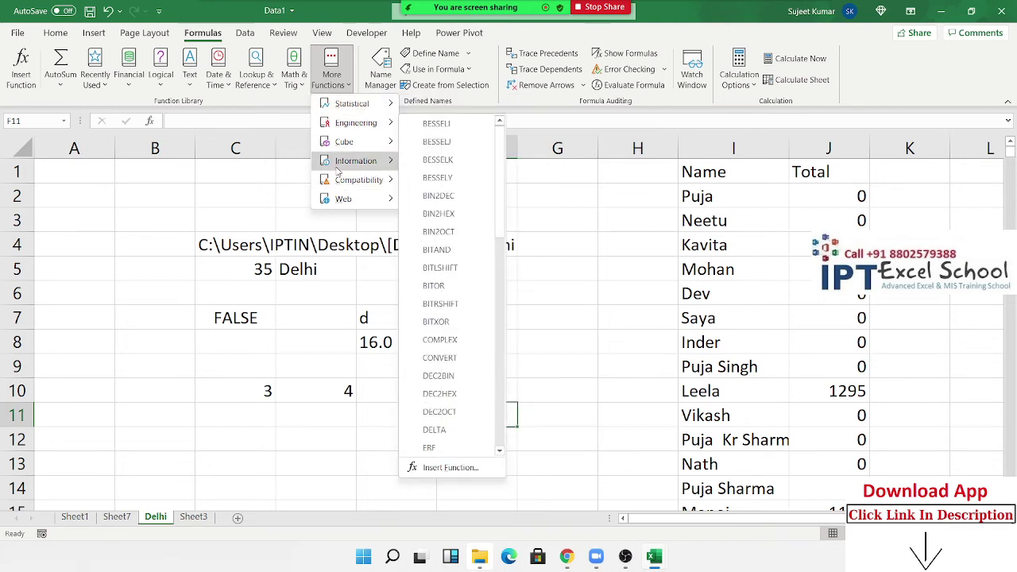
{"action": "mouse_move", "coordinate": [341, 164]}
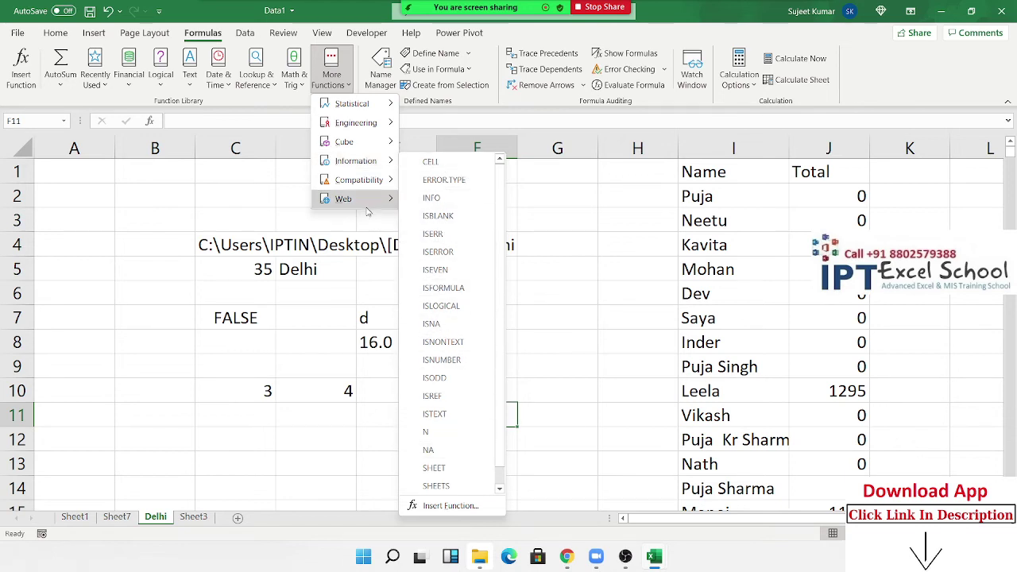
{"action": "mouse_move", "coordinate": [370, 194]}
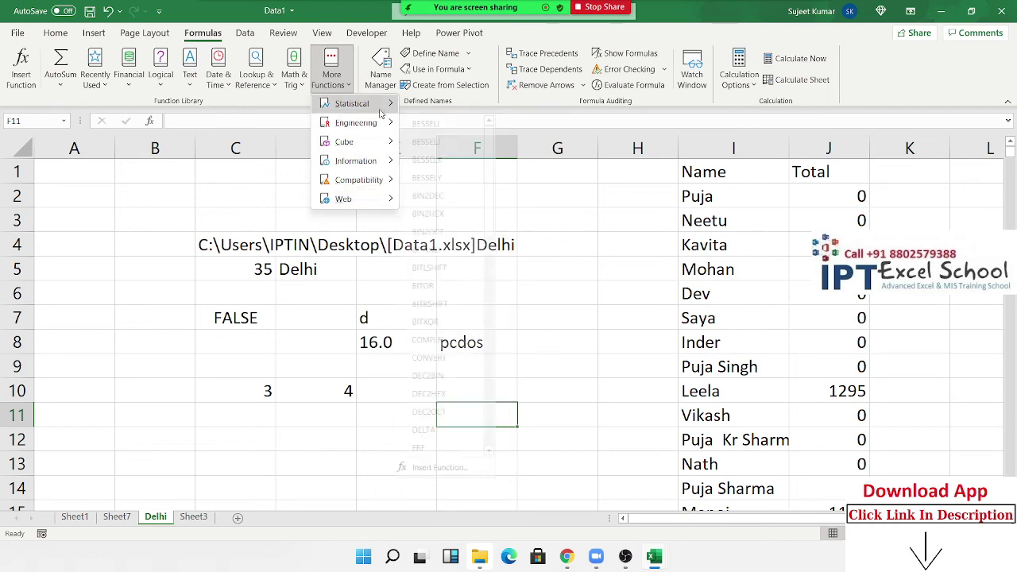
{"action": "mouse_move", "coordinate": [382, 109]}
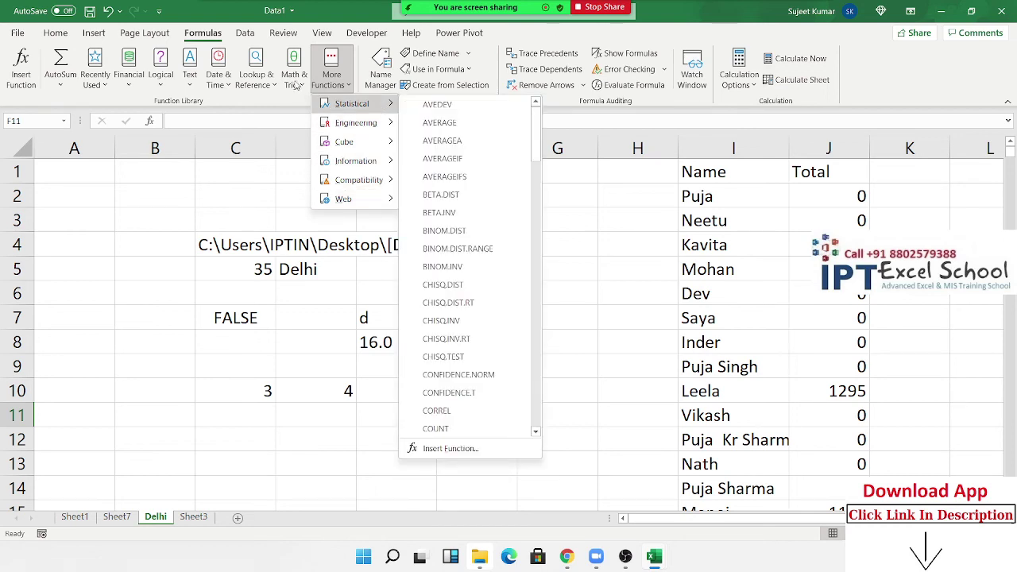
{"action": "mouse_move", "coordinate": [341, 140]}
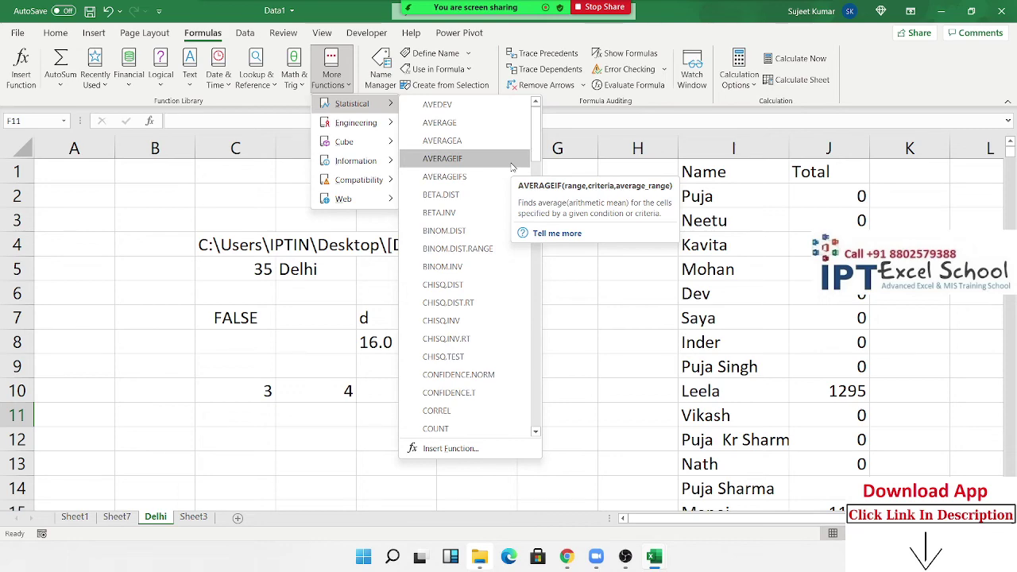
Scroll the Statistical function list and choose CHISQ.DIST for cell F11.
{"action": "scroll", "coordinate": [500, 266], "scroll_direction": "down", "scroll_amount": 4}
{"action": "scroll", "coordinate": [516, 318], "scroll_direction": "down", "scroll_amount": 4}
{"action": "scroll", "coordinate": [515, 325], "scroll_direction": "down", "scroll_amount": 4}
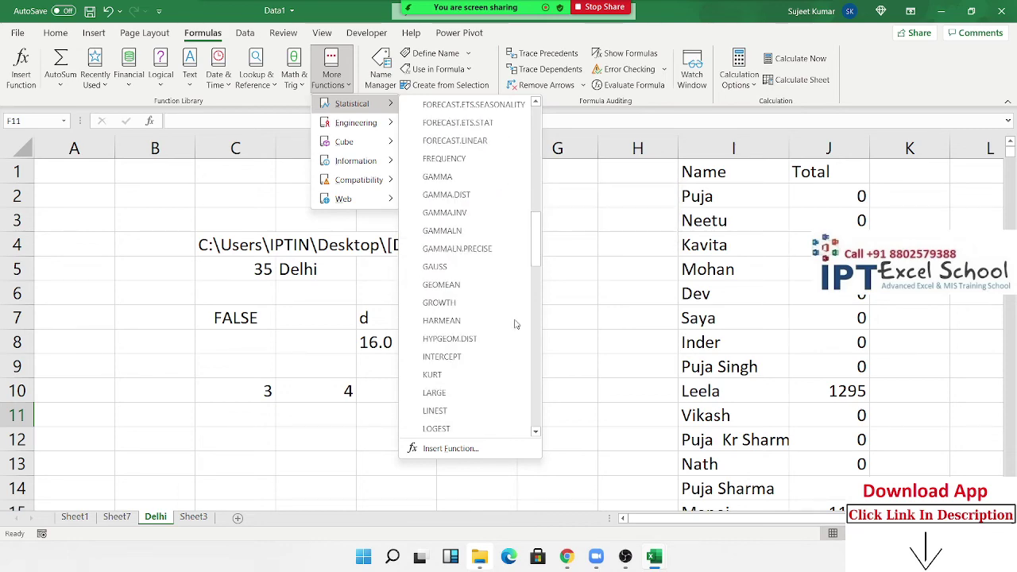
{"action": "scroll", "coordinate": [515, 324], "scroll_direction": "down", "scroll_amount": 4}
{"action": "scroll", "coordinate": [514, 325], "scroll_direction": "down", "scroll_amount": 4}
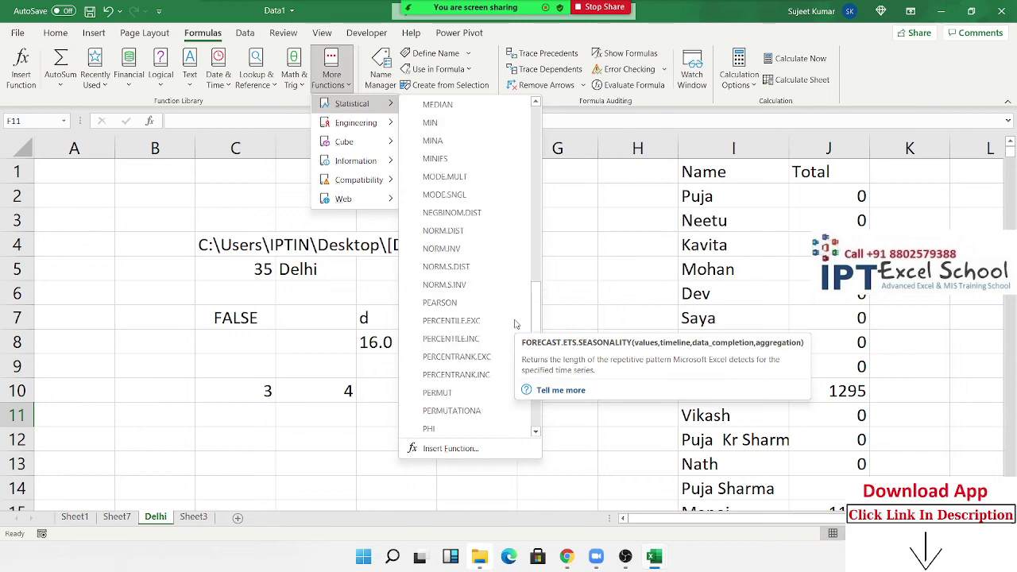
{"action": "scroll", "coordinate": [515, 324], "scroll_direction": "down", "scroll_amount": 3}
{"action": "scroll", "coordinate": [515, 324], "scroll_direction": "down", "scroll_amount": 3}
{"action": "scroll", "coordinate": [515, 324], "scroll_direction": "down", "scroll_amount": 3}
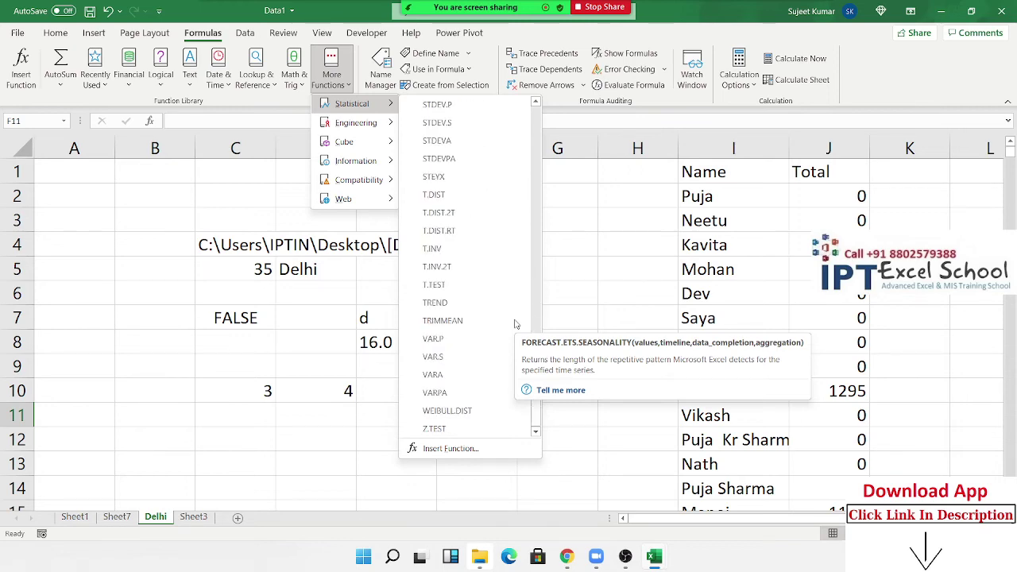
{"action": "scroll", "coordinate": [515, 324], "scroll_direction": "up", "scroll_amount": 3}
{"action": "scroll", "coordinate": [515, 324], "scroll_direction": "up", "scroll_amount": 2}
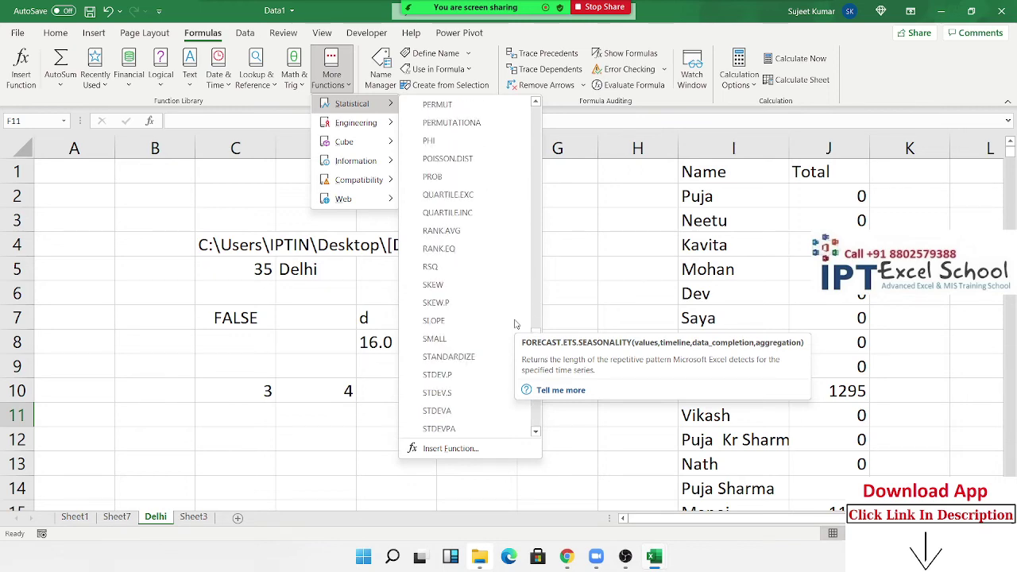
{"action": "scroll", "coordinate": [515, 324], "scroll_direction": "up", "scroll_amount": 1}
{"action": "scroll", "coordinate": [515, 324], "scroll_direction": "up", "scroll_amount": 1}
{"action": "scroll", "coordinate": [515, 324], "scroll_direction": "up", "scroll_amount": 3}
{"action": "scroll", "coordinate": [515, 325], "scroll_direction": "up", "scroll_amount": 6}
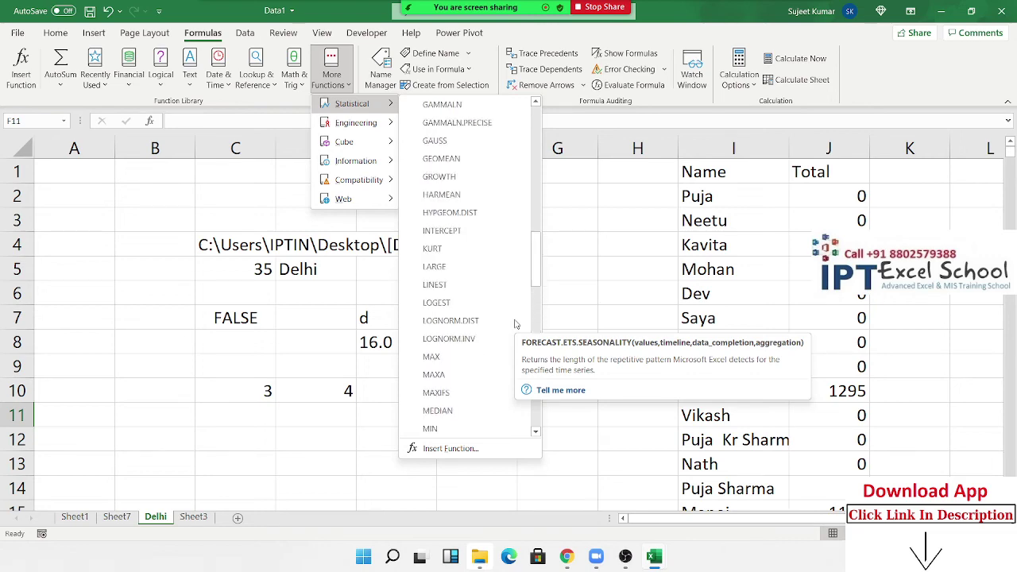
{"action": "scroll", "coordinate": [515, 324], "scroll_direction": "up", "scroll_amount": 4}
{"action": "scroll", "coordinate": [515, 324], "scroll_direction": "up", "scroll_amount": 8}
{"action": "scroll", "coordinate": [514, 324], "scroll_direction": "up", "scroll_amount": 1}
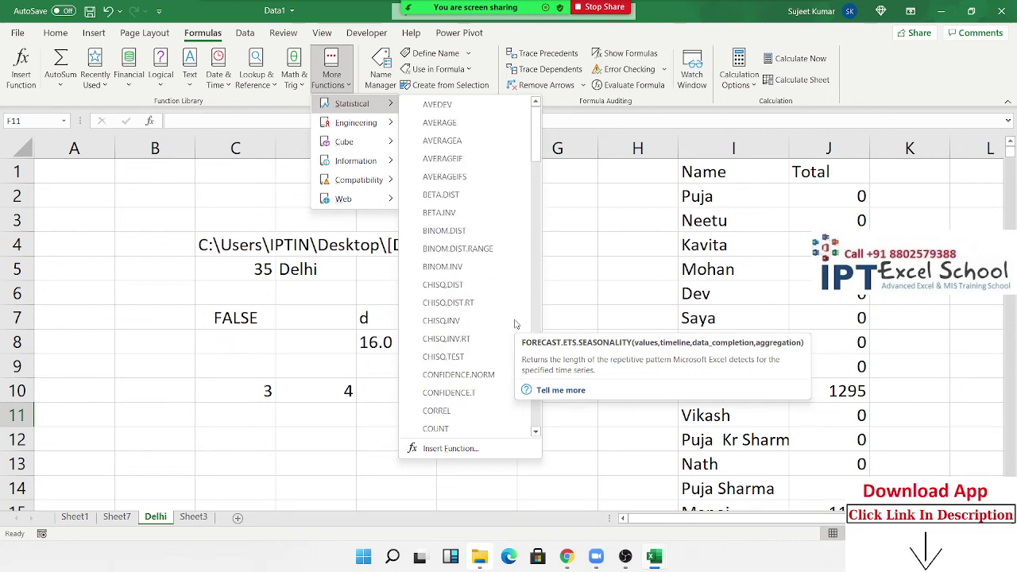
{"action": "scroll", "coordinate": [513, 338], "scroll_direction": "down", "scroll_amount": 2}
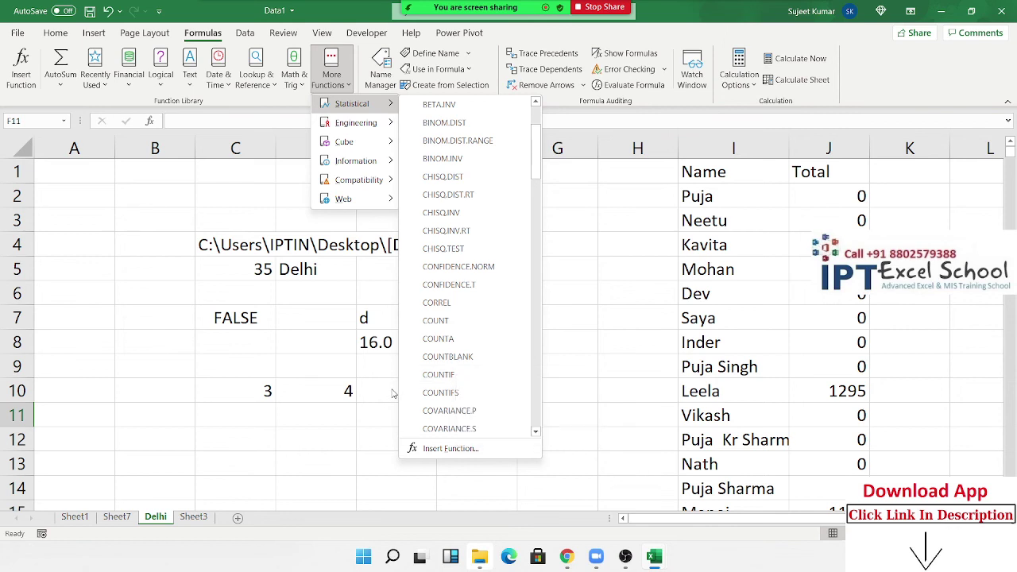
{"action": "scroll", "coordinate": [409, 390], "scroll_direction": "up", "scroll_amount": 2}
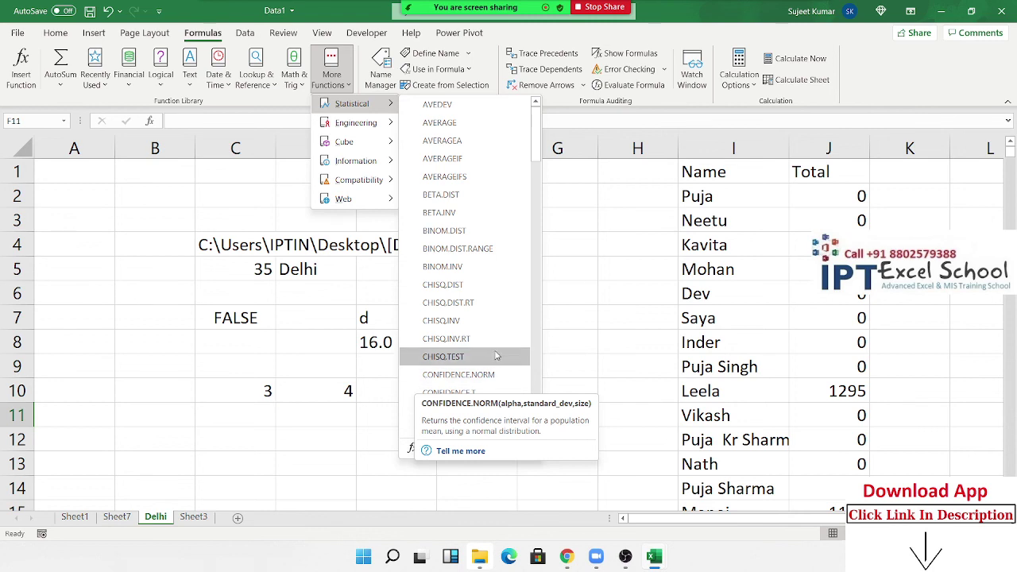
{"action": "scroll", "coordinate": [482, 365], "scroll_direction": "down", "scroll_amount": 1}
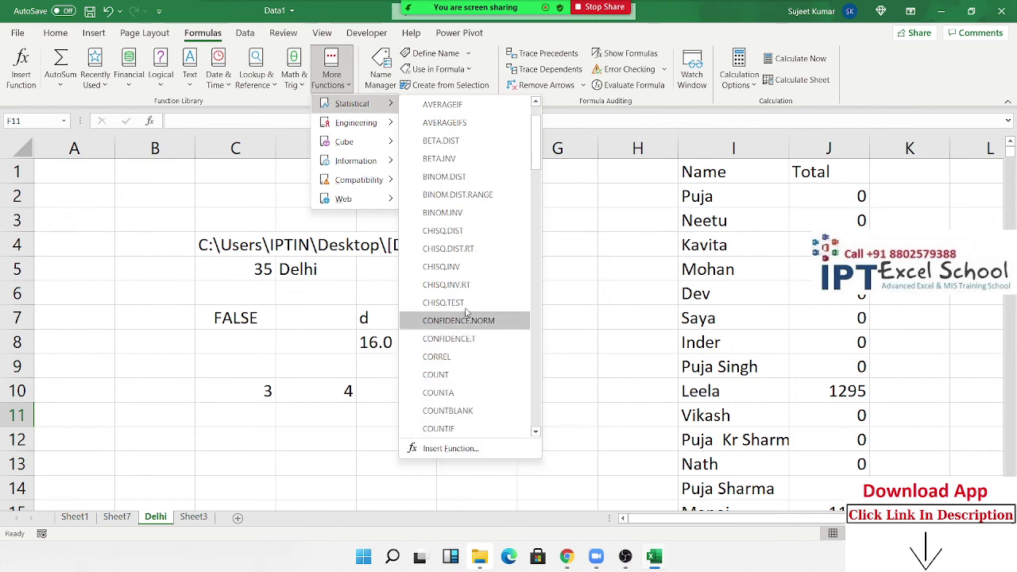
{"action": "left_click", "coordinate": [459, 231]}
Read through the CHISQ.DIST help article in Edge, then close the browser window.
{"action": "left_click", "coordinate": [337, 361]}
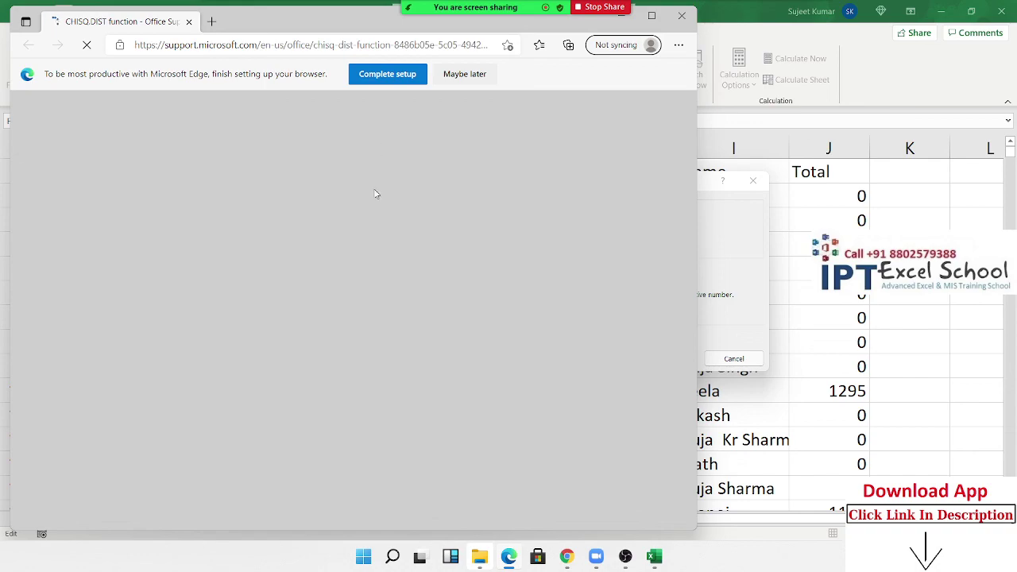
{"action": "scroll", "coordinate": [379, 255], "scroll_direction": "down", "scroll_amount": 4}
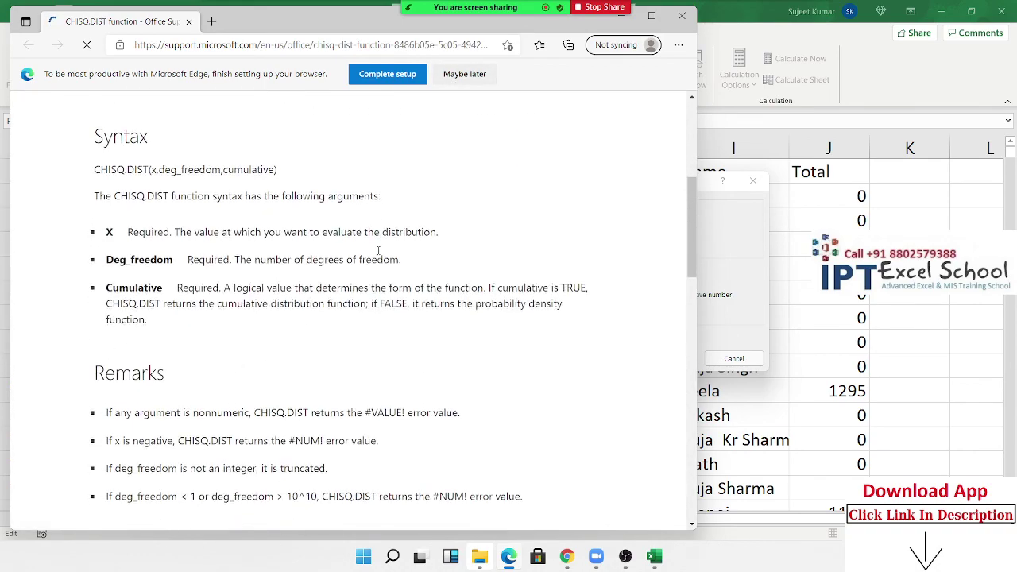
{"action": "scroll", "coordinate": [379, 255], "scroll_direction": "down", "scroll_amount": 3}
{"action": "scroll", "coordinate": [379, 254], "scroll_direction": "down", "scroll_amount": 5}
{"action": "scroll", "coordinate": [379, 255], "scroll_direction": "down", "scroll_amount": 5}
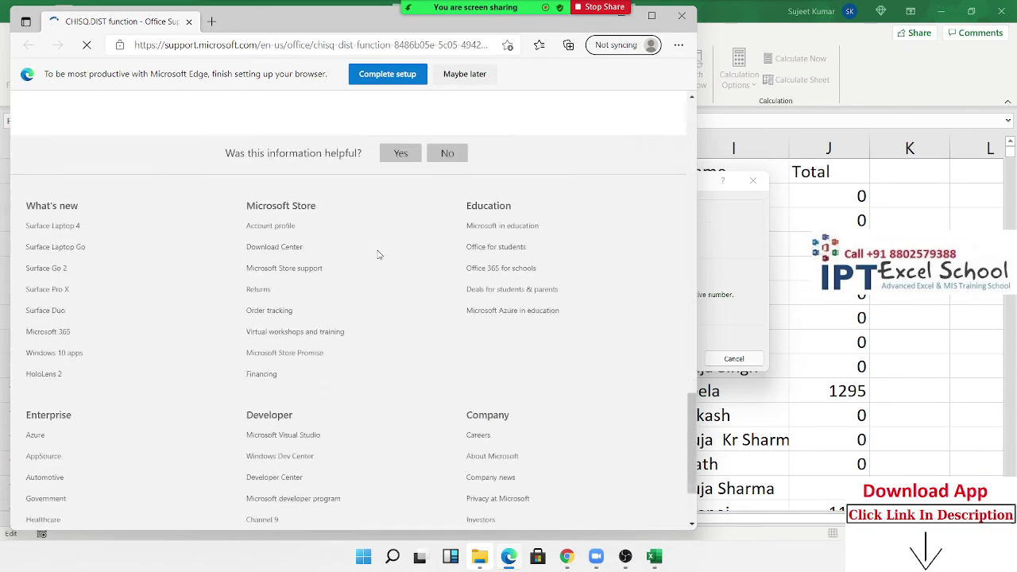
{"action": "scroll", "coordinate": [379, 254], "scroll_direction": "up", "scroll_amount": 3}
{"action": "scroll", "coordinate": [379, 254], "scroll_direction": "up", "scroll_amount": 5}
{"action": "scroll", "coordinate": [378, 251], "scroll_direction": "up", "scroll_amount": 3}
{"action": "scroll", "coordinate": [379, 251], "scroll_direction": "up", "scroll_amount": 4}
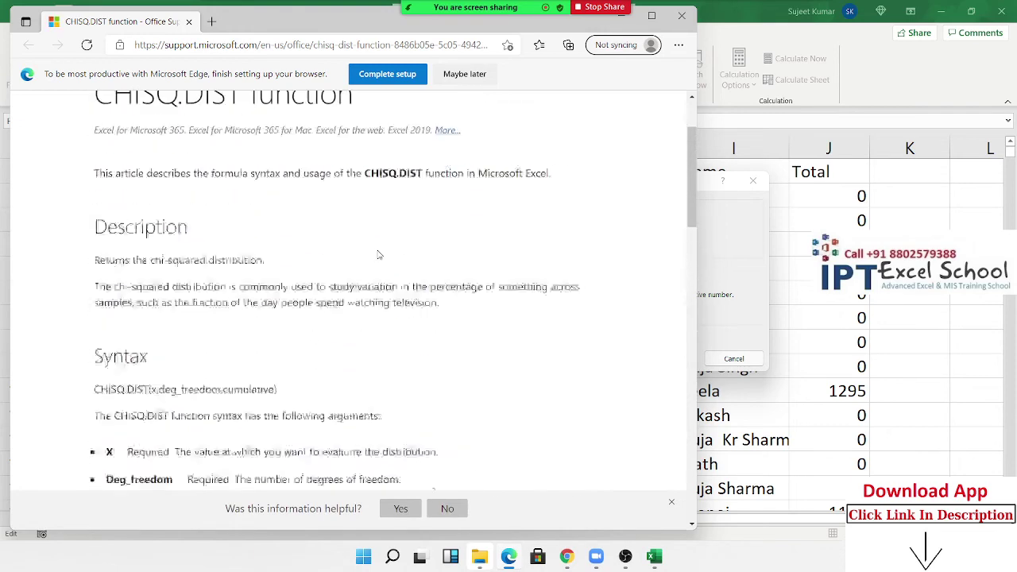
{"action": "left_click", "coordinate": [674, 18]}
Cancel the CHISQ.DIST Function Arguments dialog and minimise Excel to the desktop.
{"action": "left_click", "coordinate": [749, 176]}
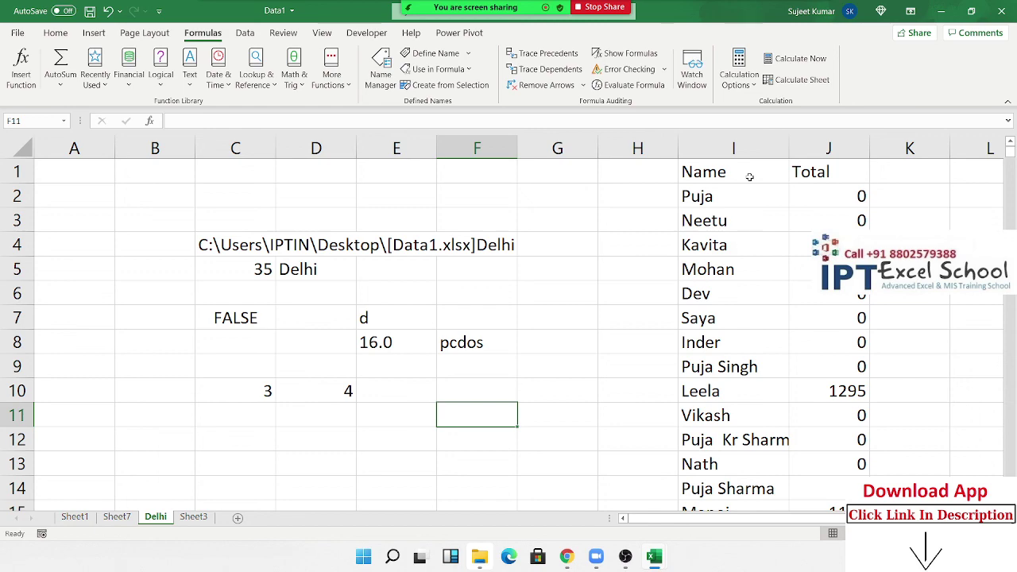
{"action": "key", "text": "super+d"}
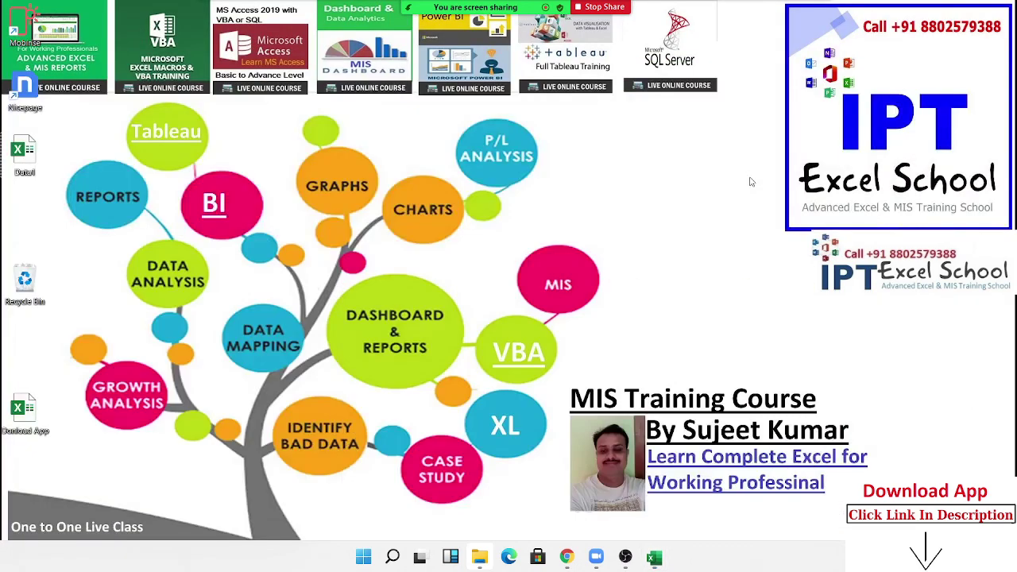